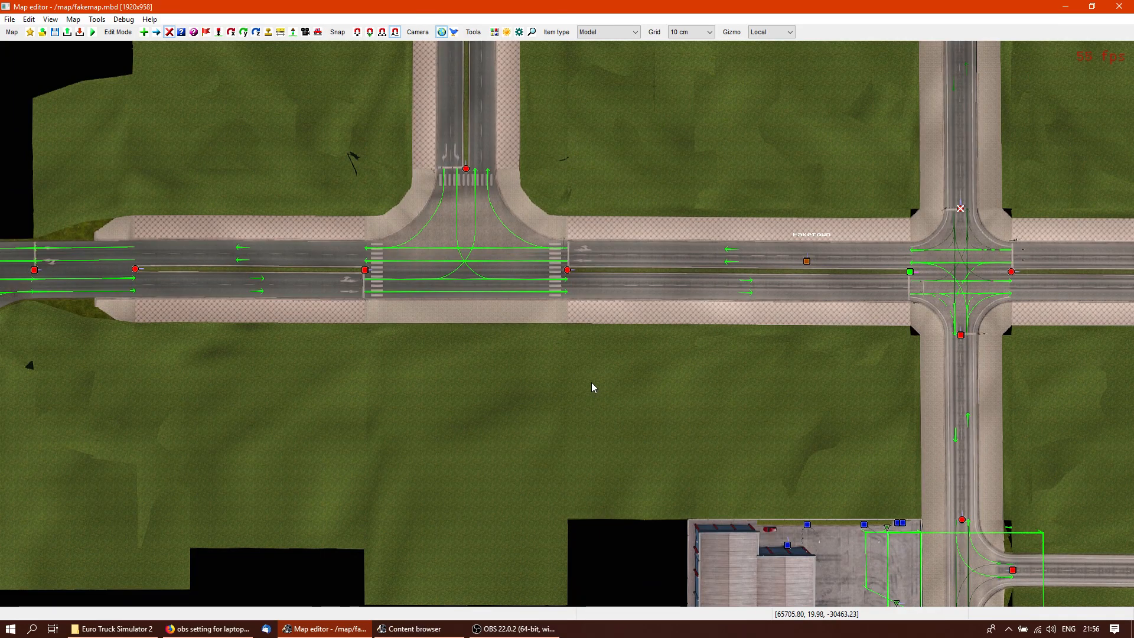
# Place a single-node mover with the flag_man model on the sidewalk beside the main road, west of the crossroads
pyautogui.press('d')
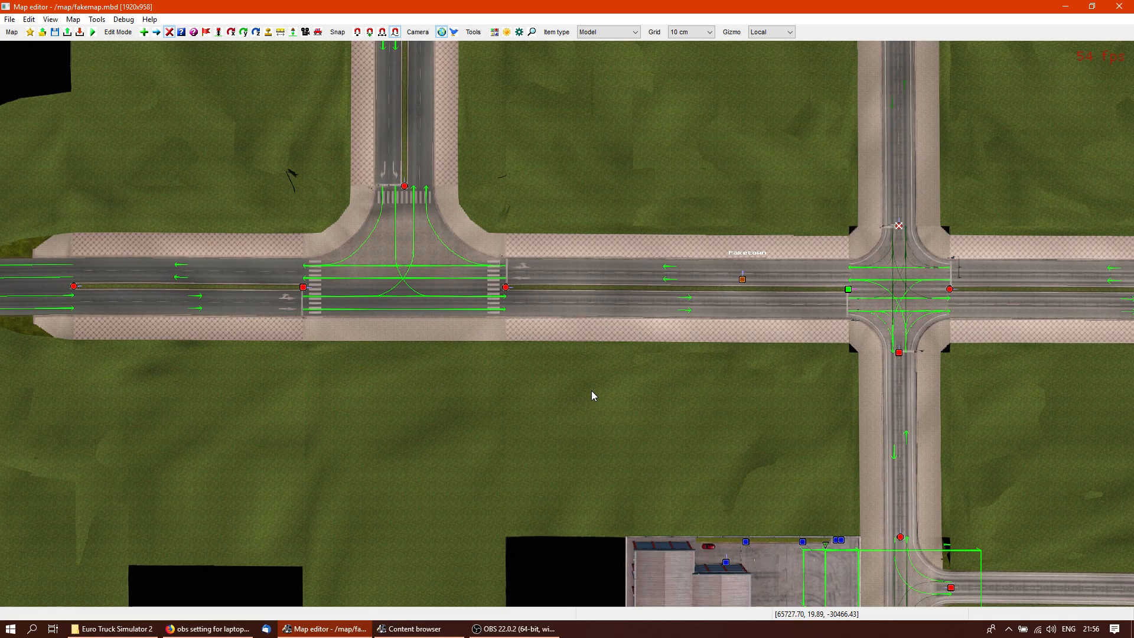
pyautogui.moveTo(593, 410); pyautogui.dragTo(492, 484, button='right')
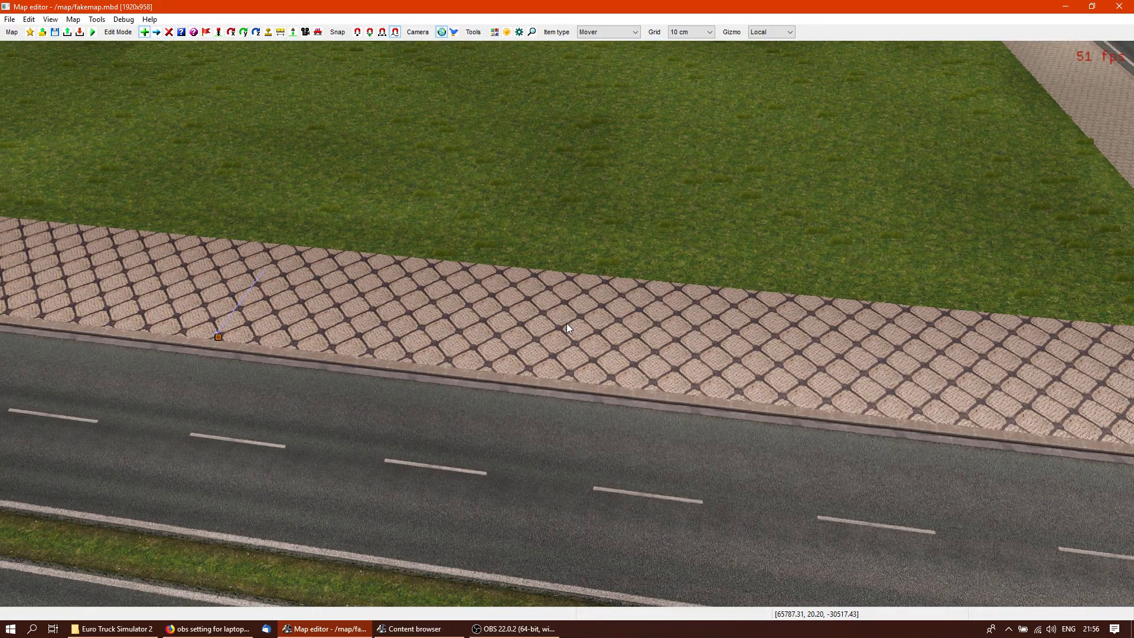
pyautogui.click(497, 327)
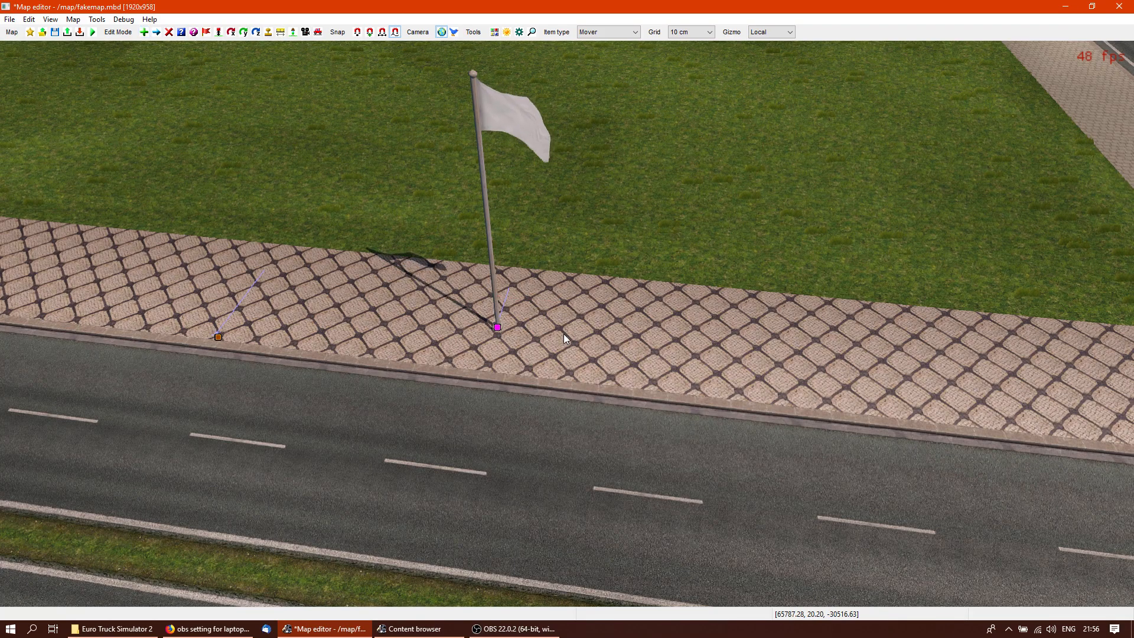
# Place a second single-node flag_man mover on the sidewalk, a short distance east of the first flag
pyautogui.moveTo(642, 360); pyautogui.dragTo(614, 355, button='right')
pyautogui.moveTo(566, 324); pyautogui.dragTo(566, 323, button='right')
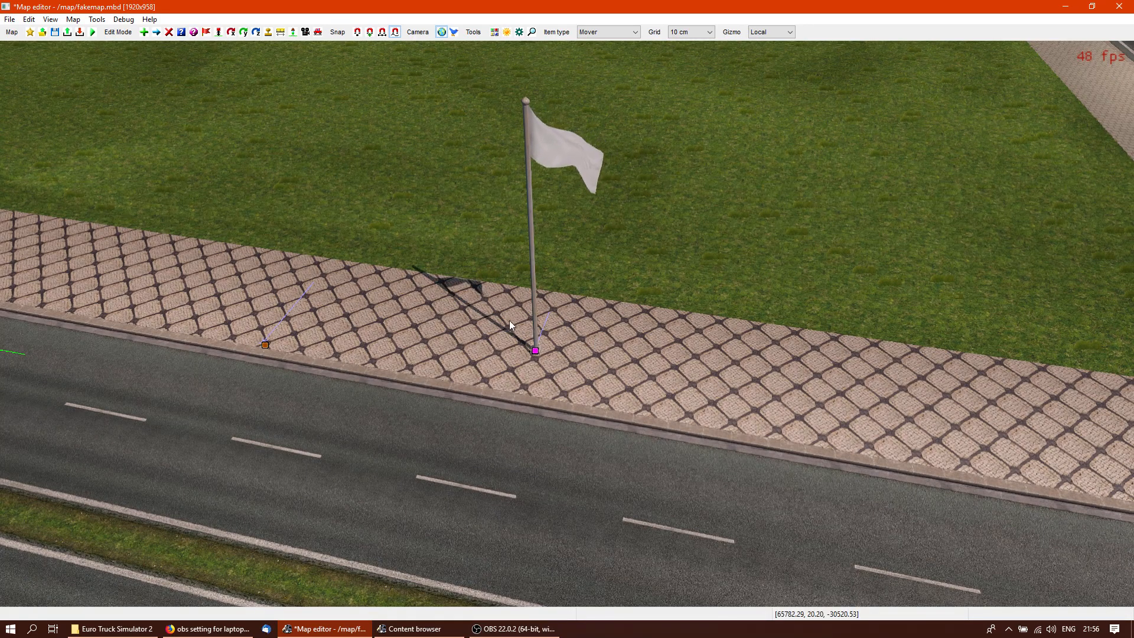
pyautogui.moveTo(548, 337); pyautogui.dragTo(582, 321, button='right')
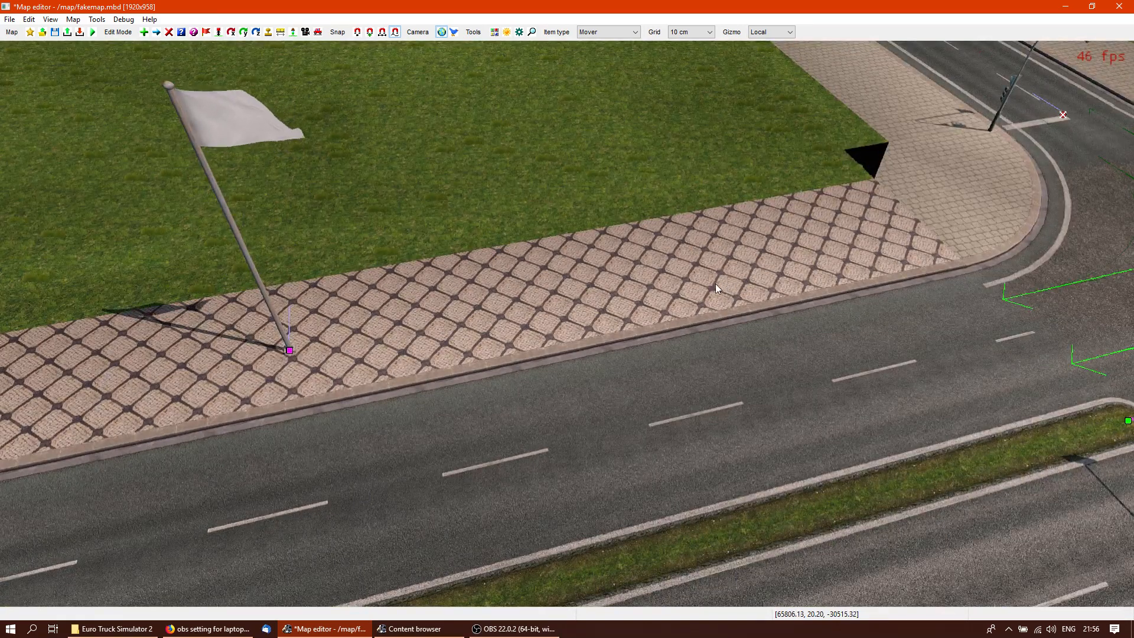
pyautogui.moveTo(722, 282); pyautogui.dragTo(567, 327, button='right')
pyautogui.moveTo(650, 415); pyautogui.dragTo(560, 328, button='right')
pyautogui.moveTo(568, 381); pyautogui.dragTo(566, 324, button='right')
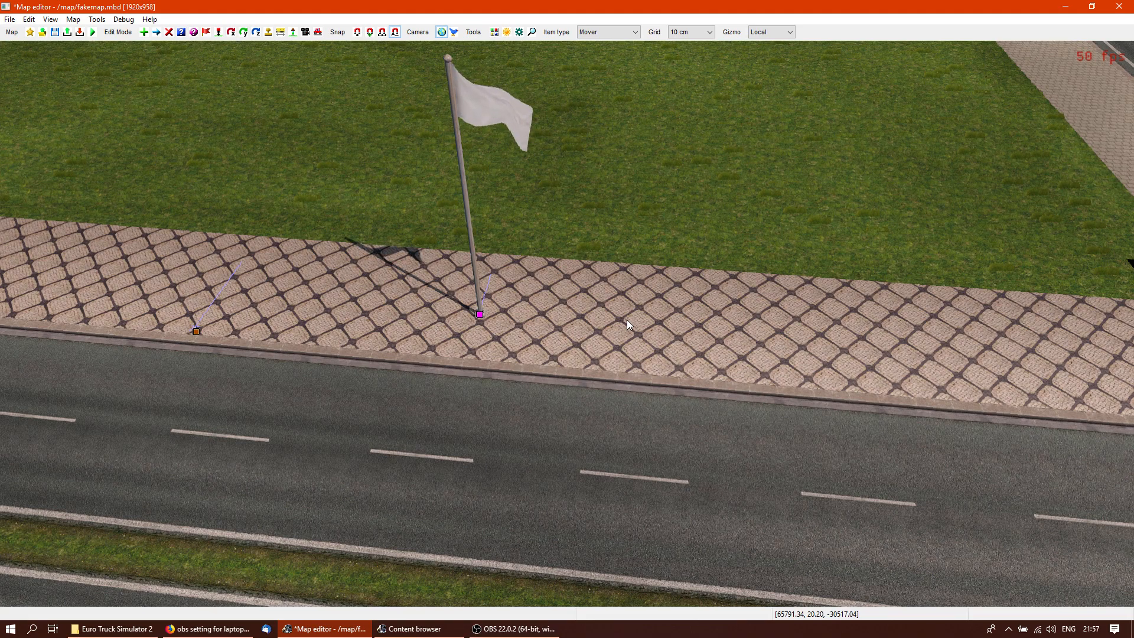
pyautogui.press('Insert')
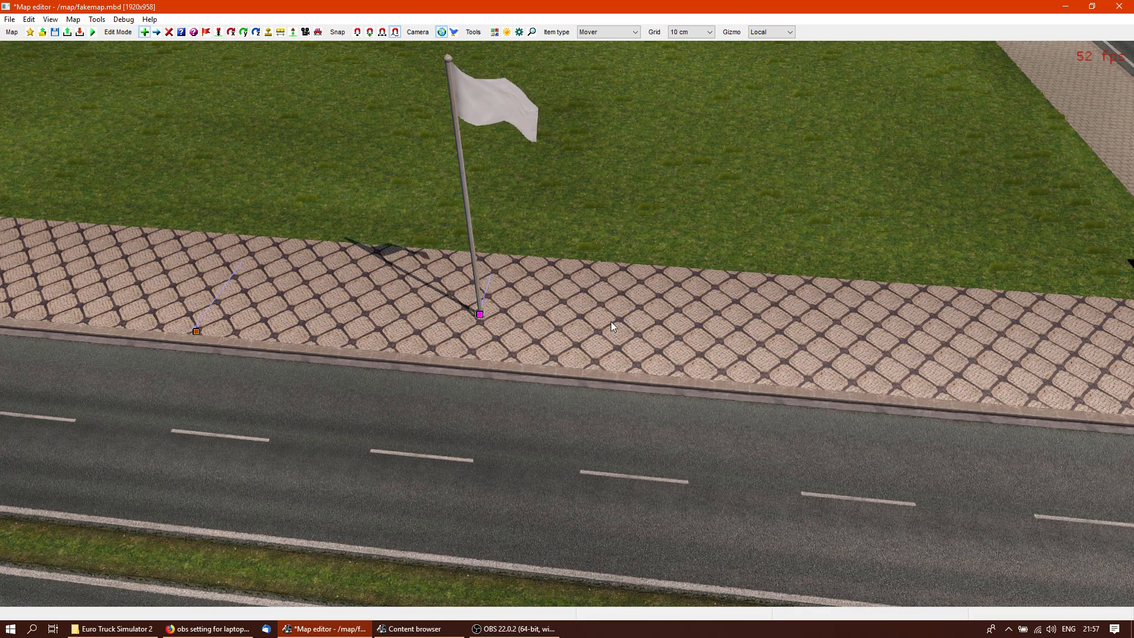
pyautogui.click(605, 324)
pyautogui.press('Escape')
# Create a two-node mover path along the sidewalk, from near the T-junction to just before the two flags
pyautogui.moveTo(537, 360); pyautogui.dragTo(566, 323, button='middle')
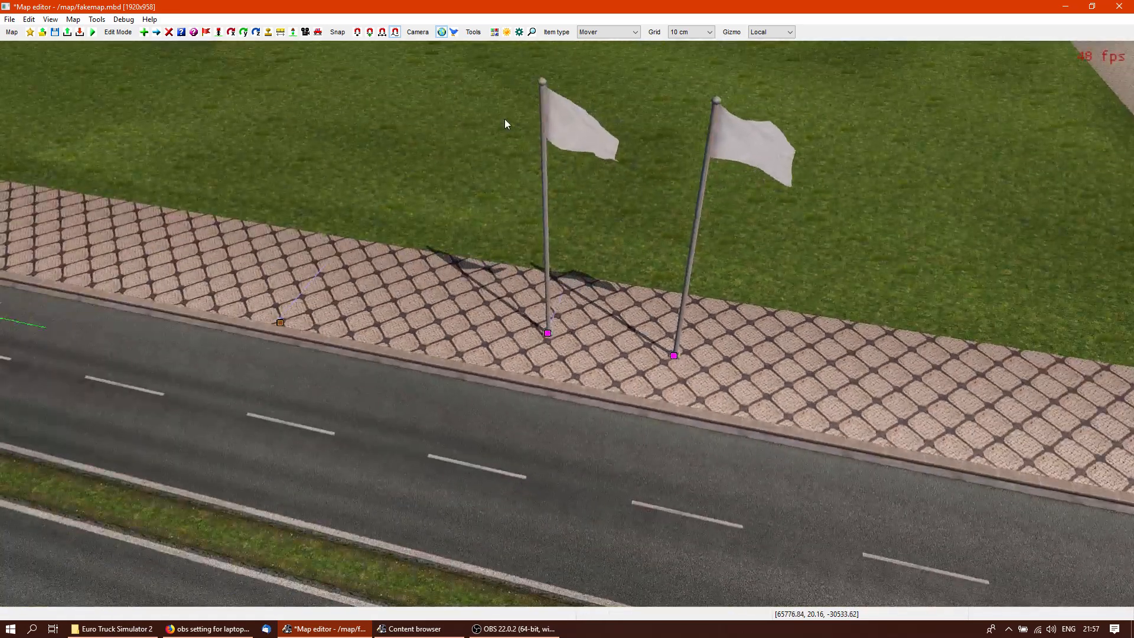
pyautogui.moveTo(480, 341); pyautogui.dragTo(572, 321, button='middle')
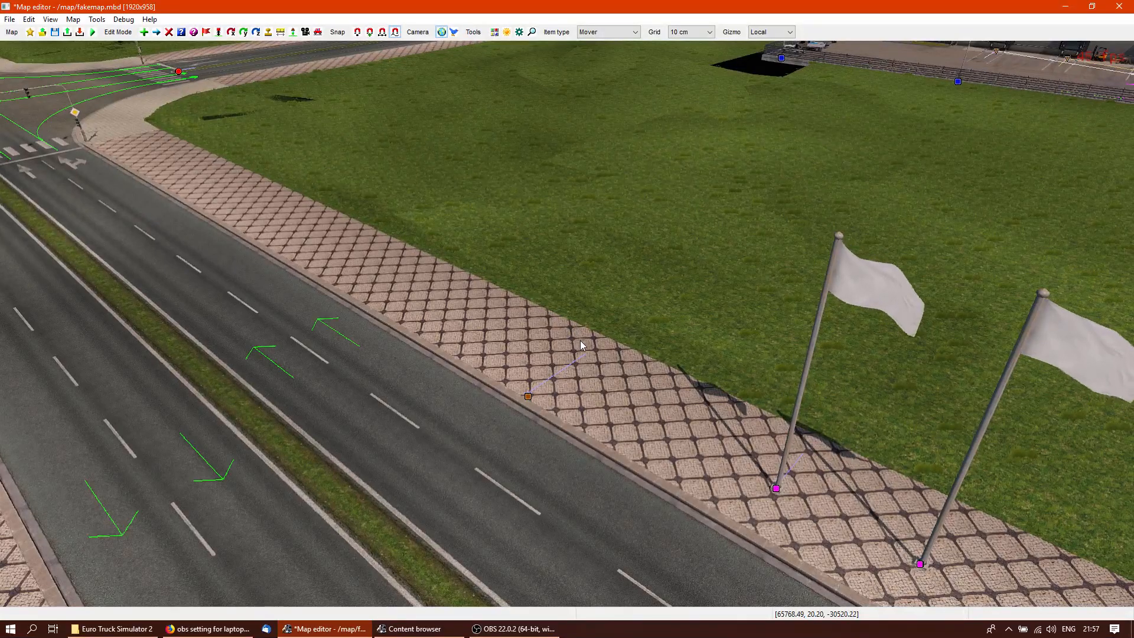
pyautogui.press('Insert')
pyautogui.click(250, 190)
pyautogui.click(685, 418)
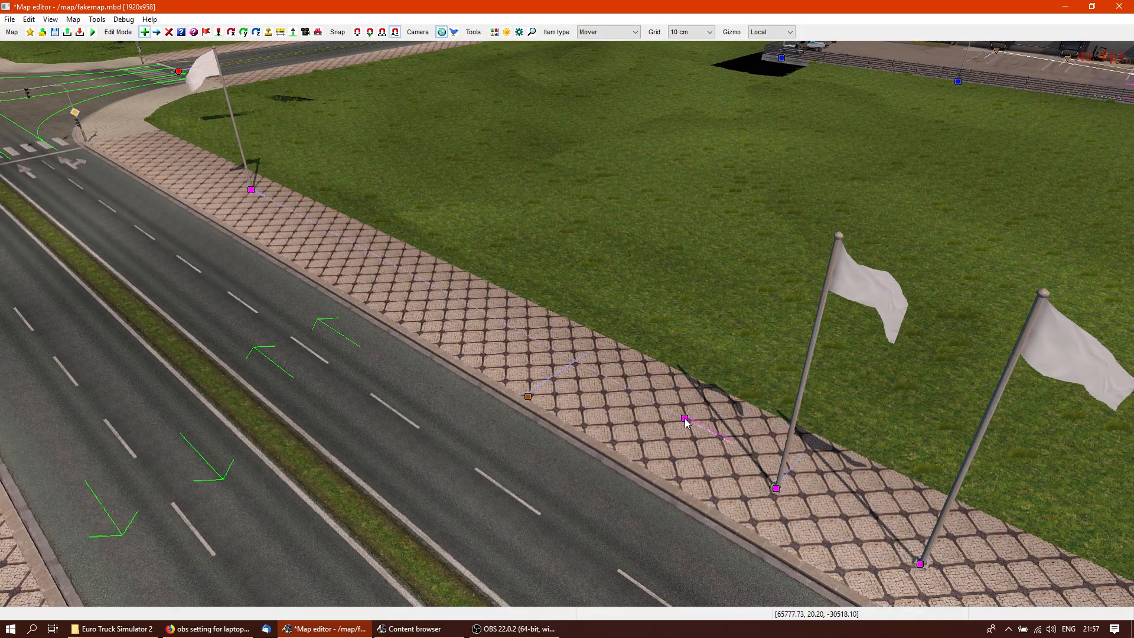
# Change the model of the two-node path mover to stroller
pyautogui.moveTo(691, 491); pyautogui.dragTo(567, 325, button='middle')
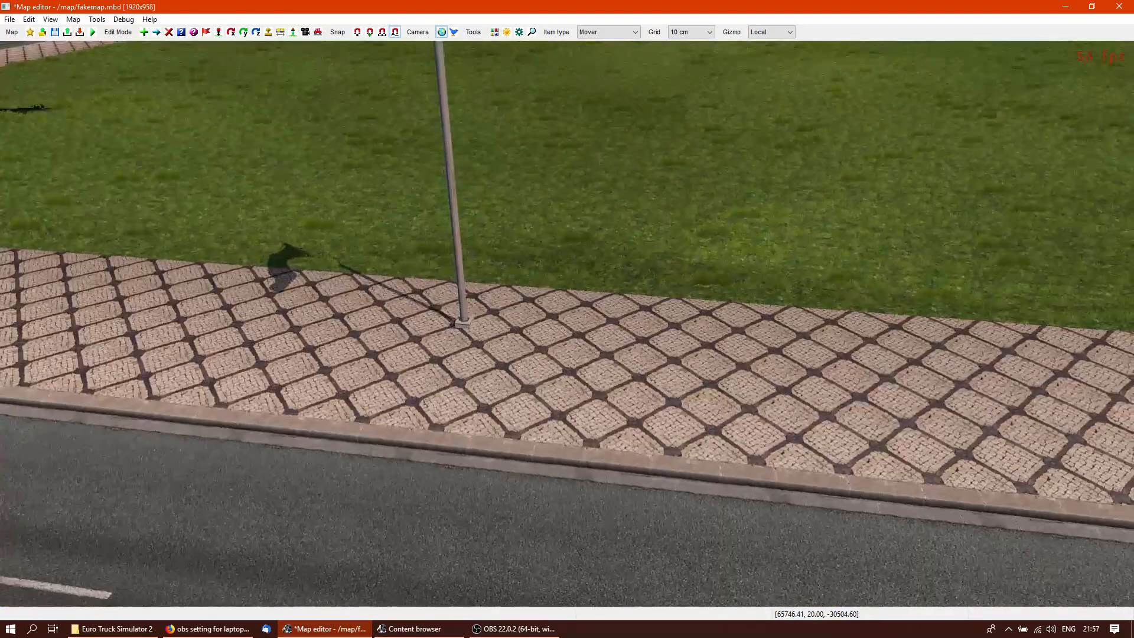
pyautogui.press('p')
pyautogui.click(219, 300)
pyautogui.click(288, 179)
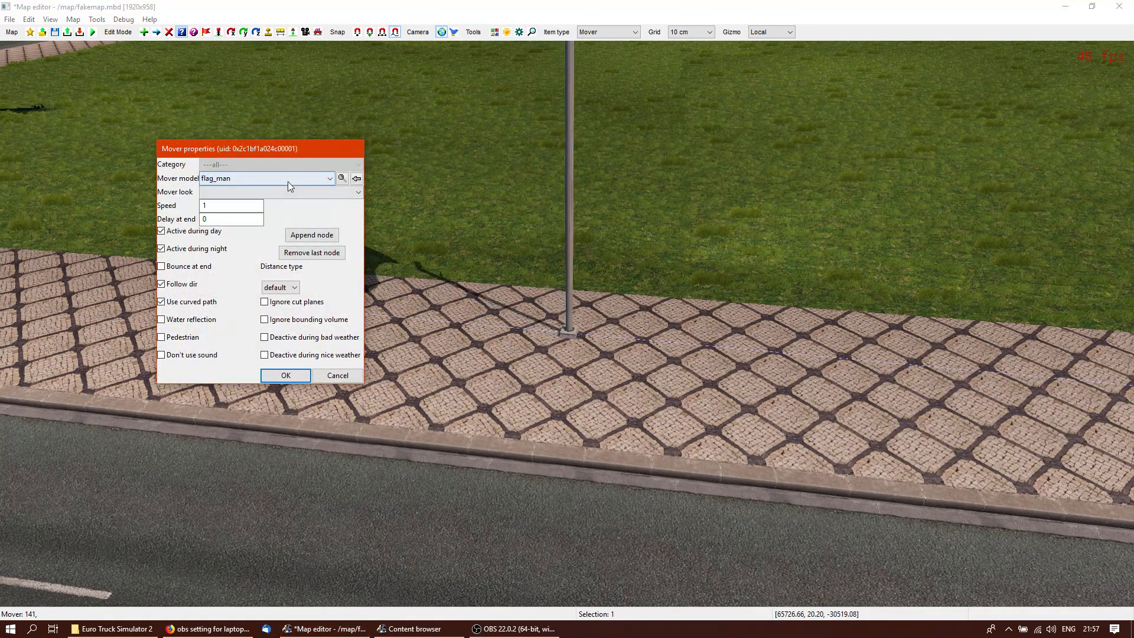
pyautogui.moveTo(329, 275); pyautogui.dragTo(332, 308)
pyautogui.write('stroller')
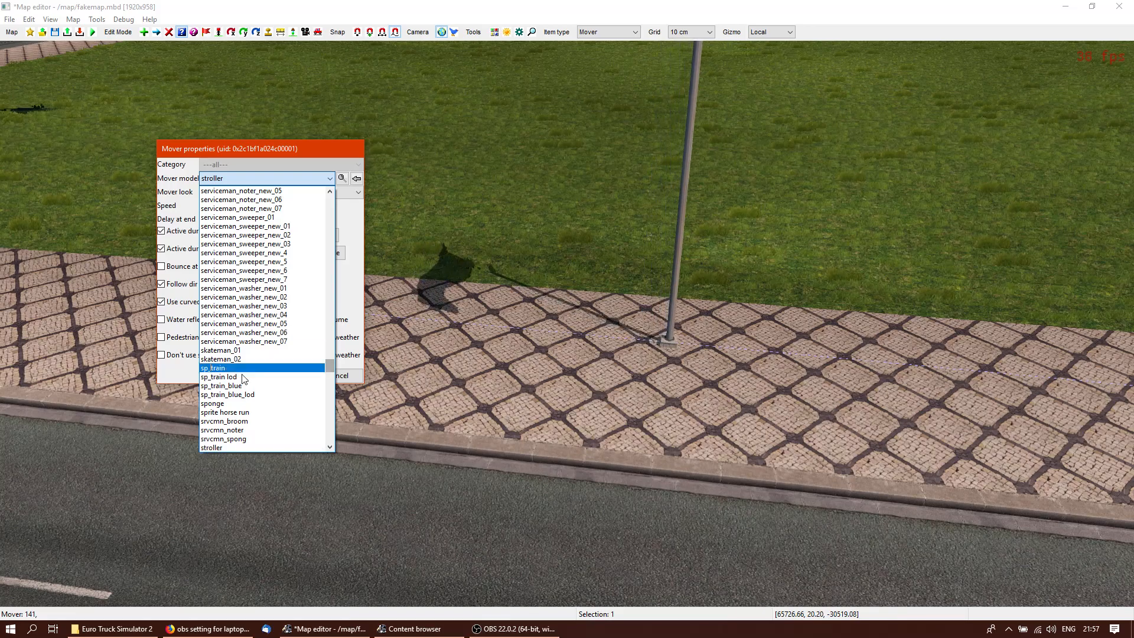
pyautogui.click(251, 448)
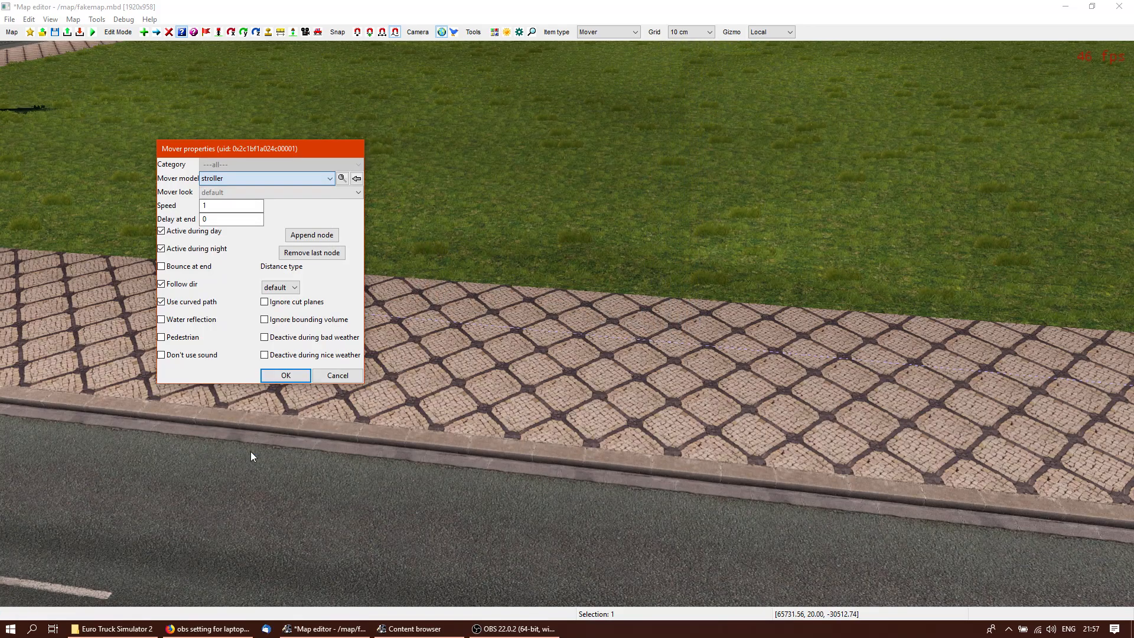
pyautogui.click(307, 377)
# Change the model of the flag mover nearest the stroller path to polic_dn_01
pyautogui.moveTo(500, 428); pyautogui.dragTo(603, 431, button='middle')
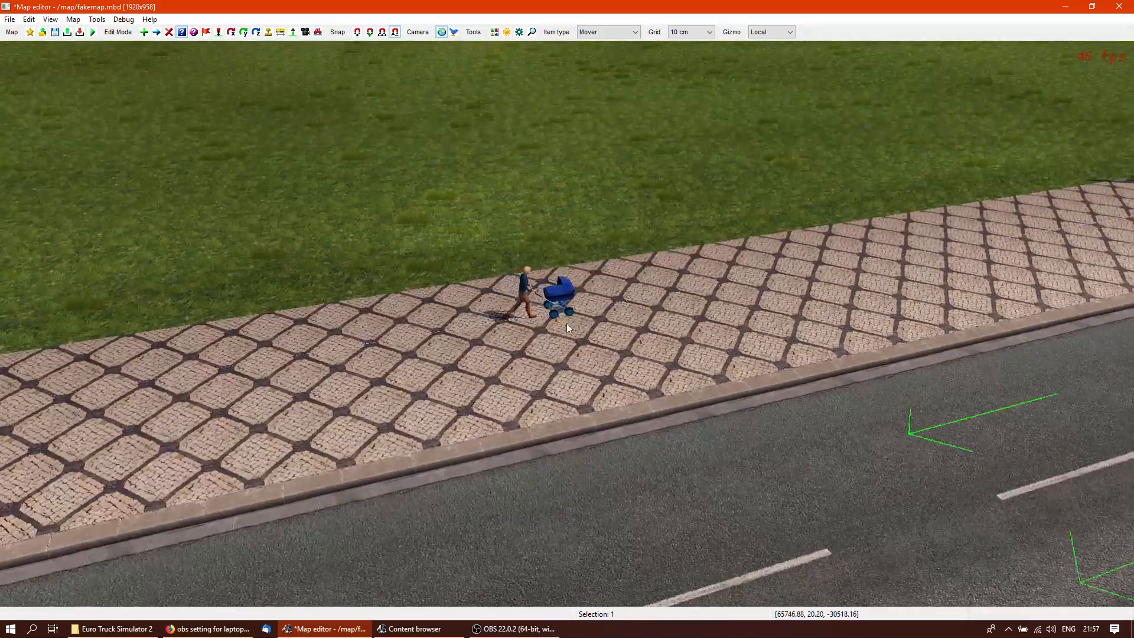
pyautogui.moveTo(575, 340); pyautogui.dragTo(558, 324, button='middle')
pyautogui.press('Up')
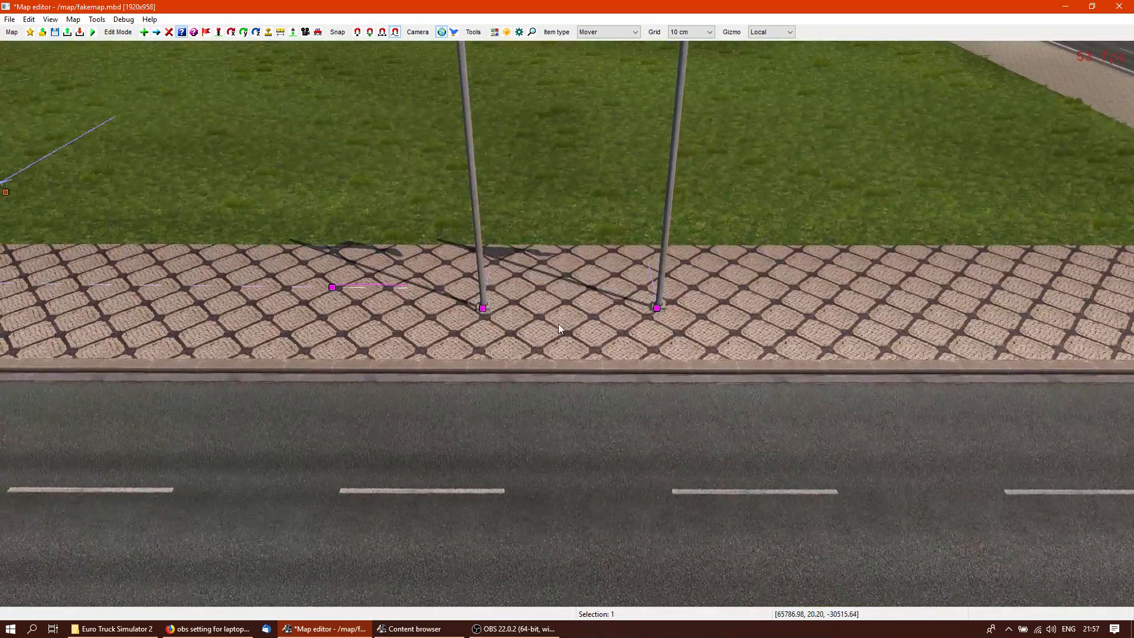
pyautogui.doubleClick(486, 313)
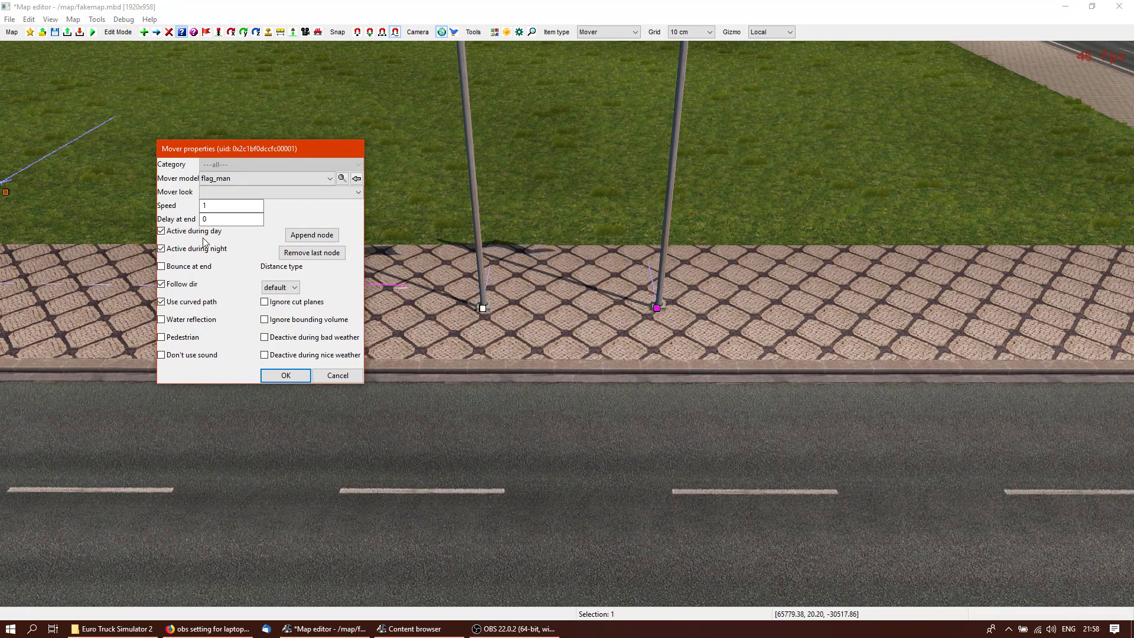
pyautogui.click(268, 178)
pyautogui.write('polic_dn_01')
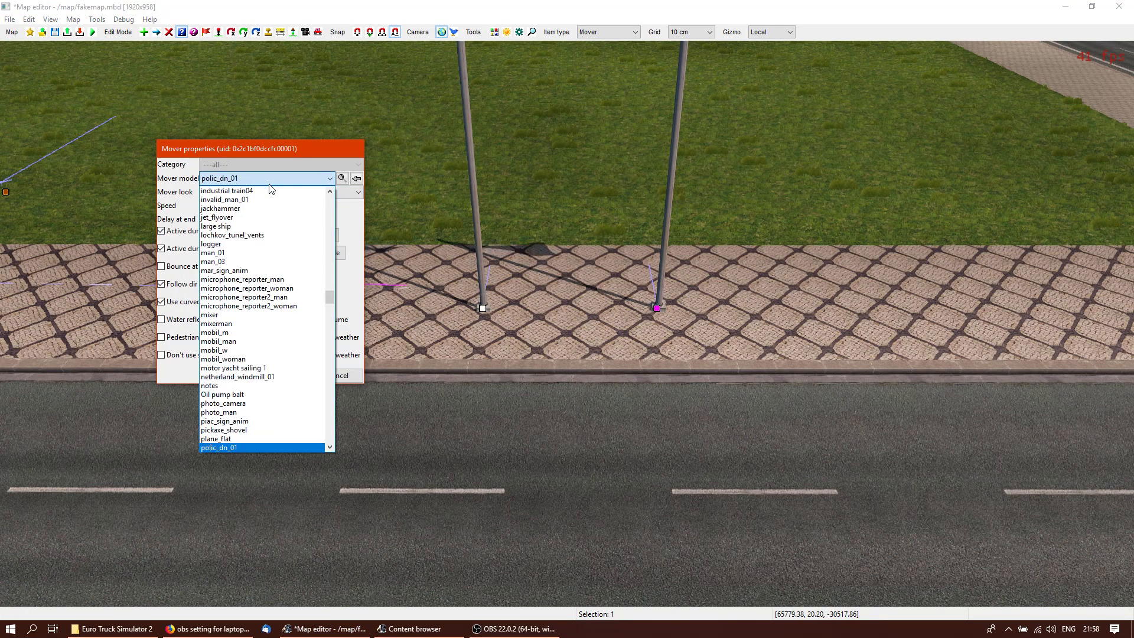
pyautogui.press('Return')
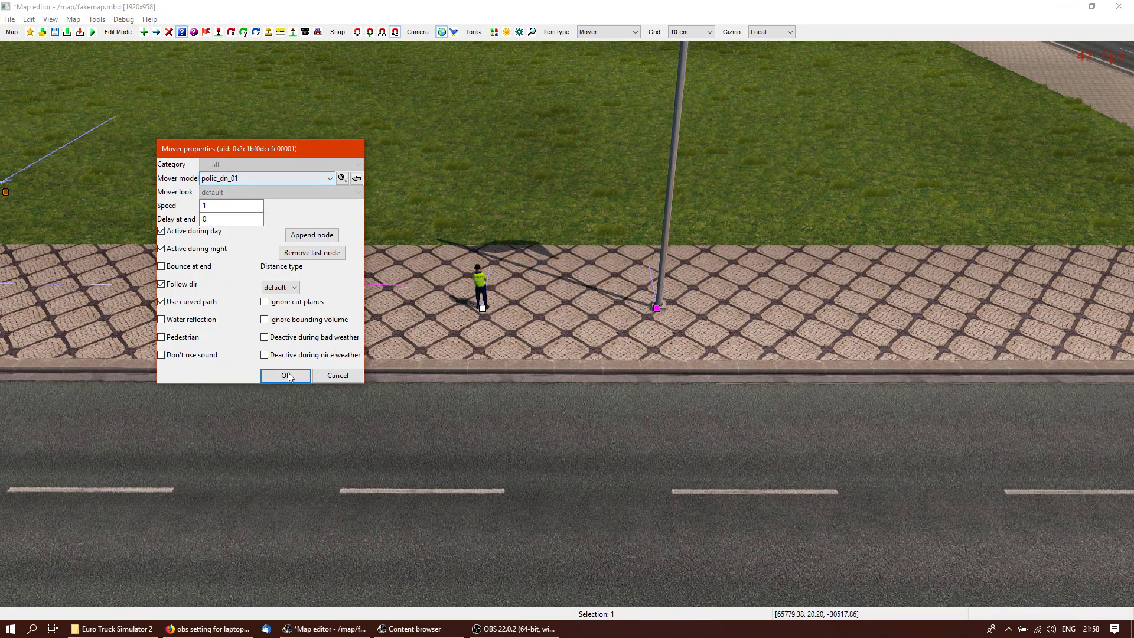
pyautogui.click(286, 375)
# Change the model of the remaining flag mover beside the policeman to worker_05
pyautogui.moveTo(494, 411); pyautogui.dragTo(567, 299, button='right')
pyautogui.press('F9')
pyautogui.scroll(-2, 574, 318)
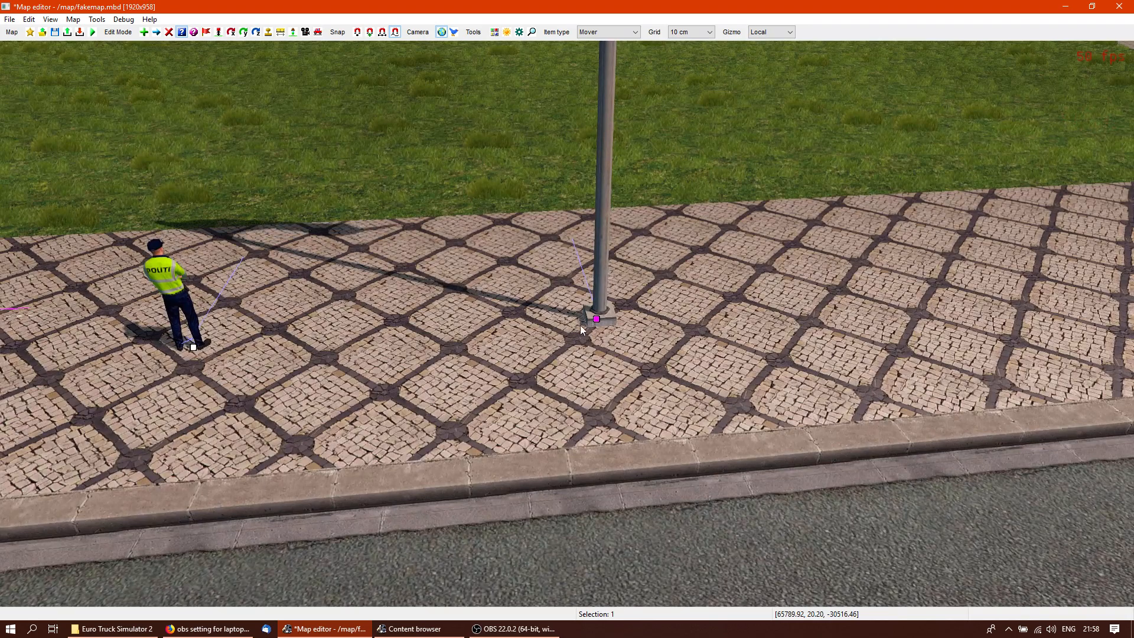
pyautogui.click(598, 318)
pyautogui.click(243, 173)
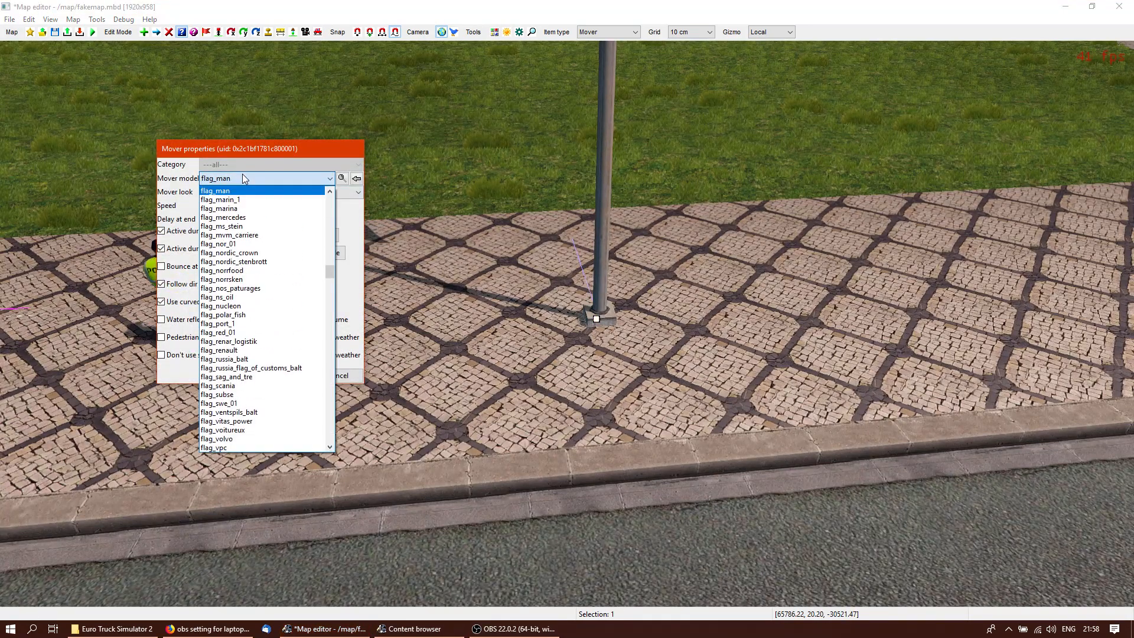
pyautogui.moveTo(328, 277); pyautogui.dragTo(341, 401)
pyautogui.click(253, 368)
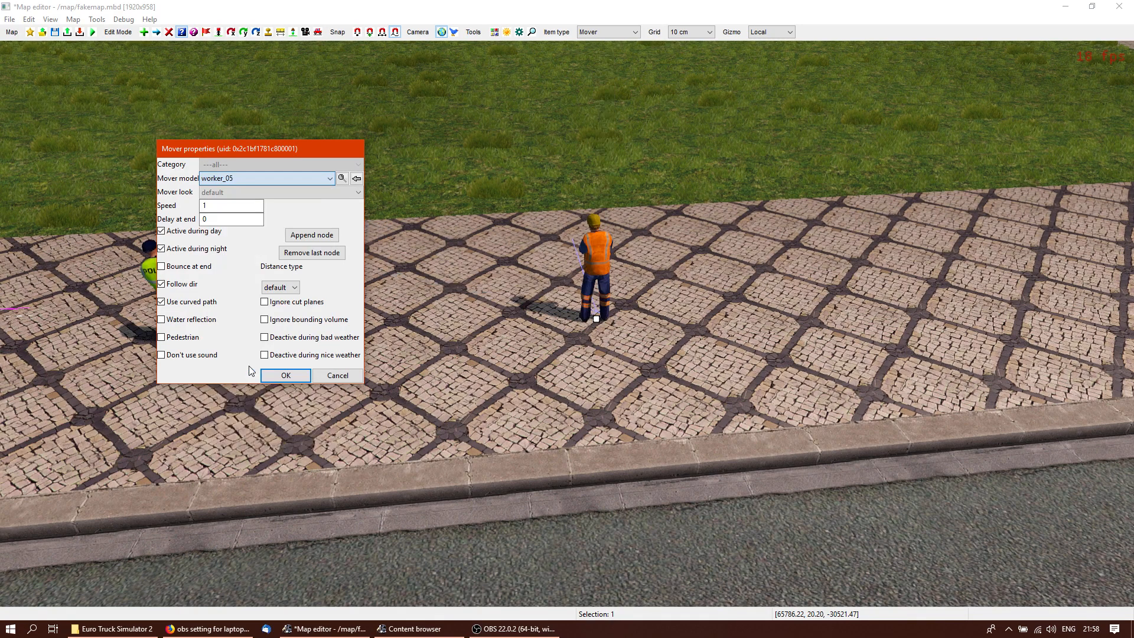
pyautogui.click(286, 377)
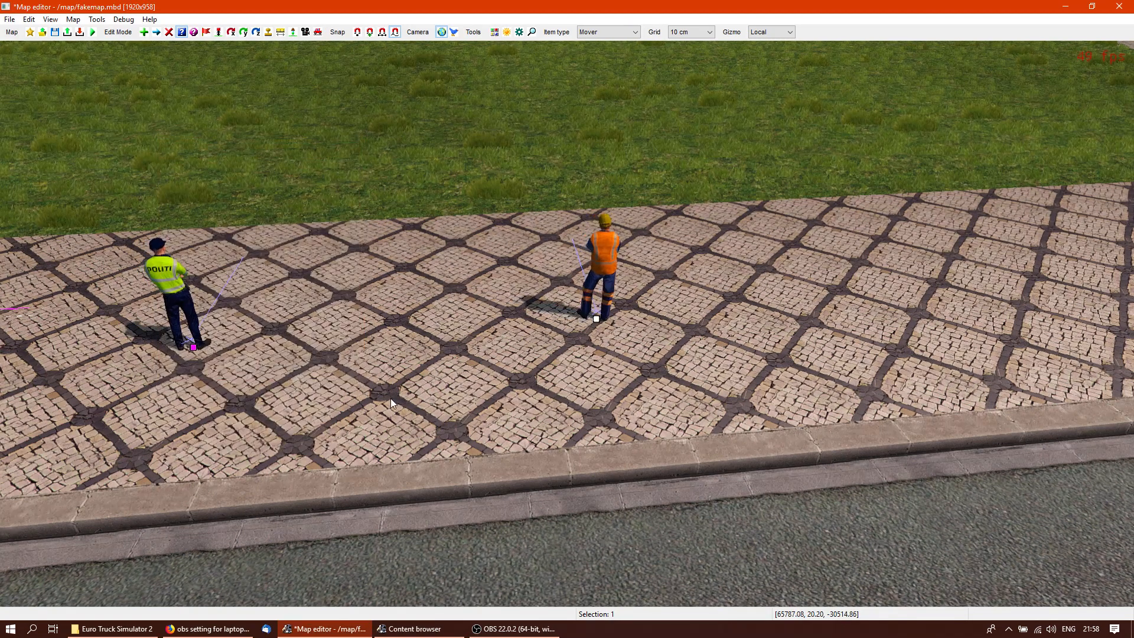
# Rotate the worker mover about its vertical axis until it faces the road
pyautogui.press('v')
pyautogui.click(502, 385)
pyautogui.press('r')
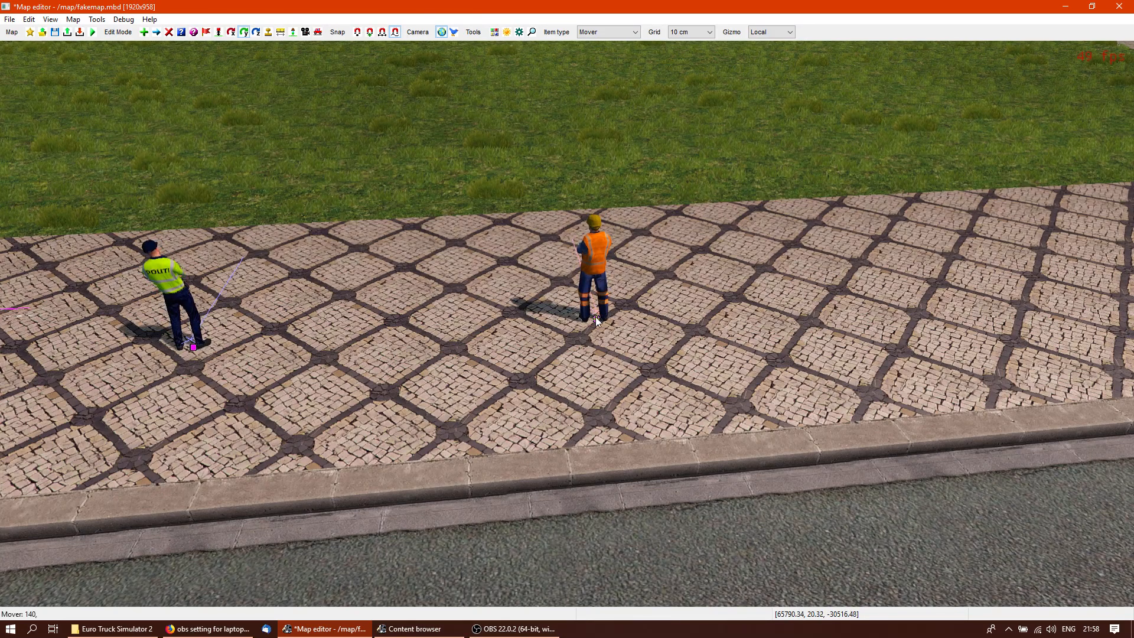
pyautogui.moveTo(595, 317); pyautogui.dragTo(604, 288)
pyautogui.moveTo(602, 218); pyautogui.dragTo(603, 218)
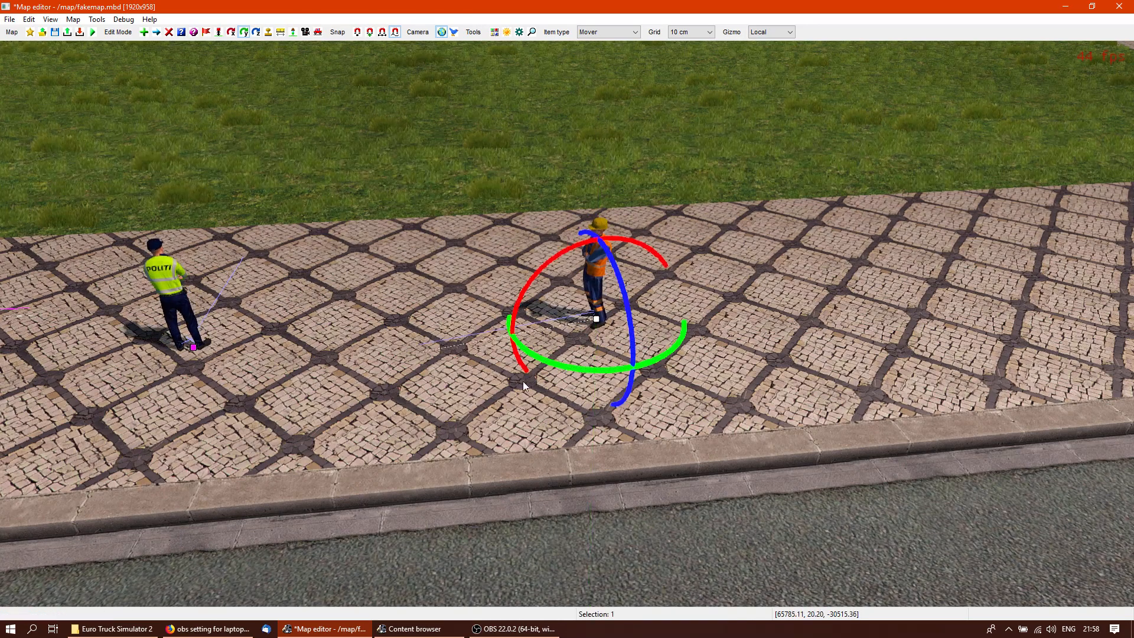
pyautogui.moveTo(564, 362); pyautogui.dragTo(654, 362)
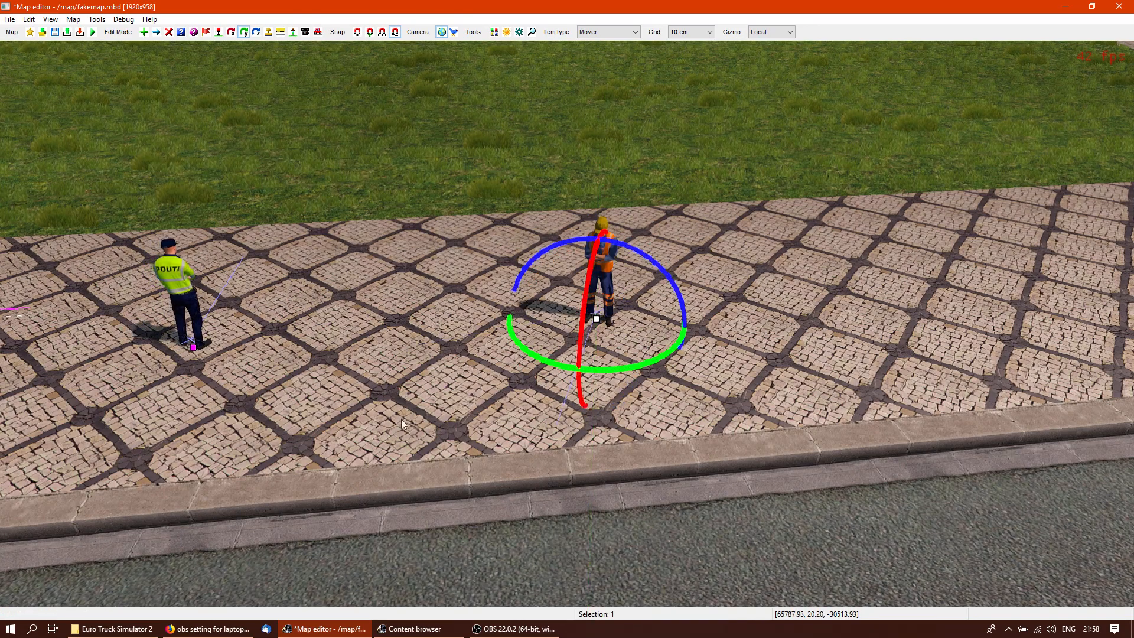
# Rotate the policeman mover about its vertical axis so that it also faces the road
pyautogui.click(204, 348)
pyautogui.moveTo(269, 375); pyautogui.dragTo(75, 423)
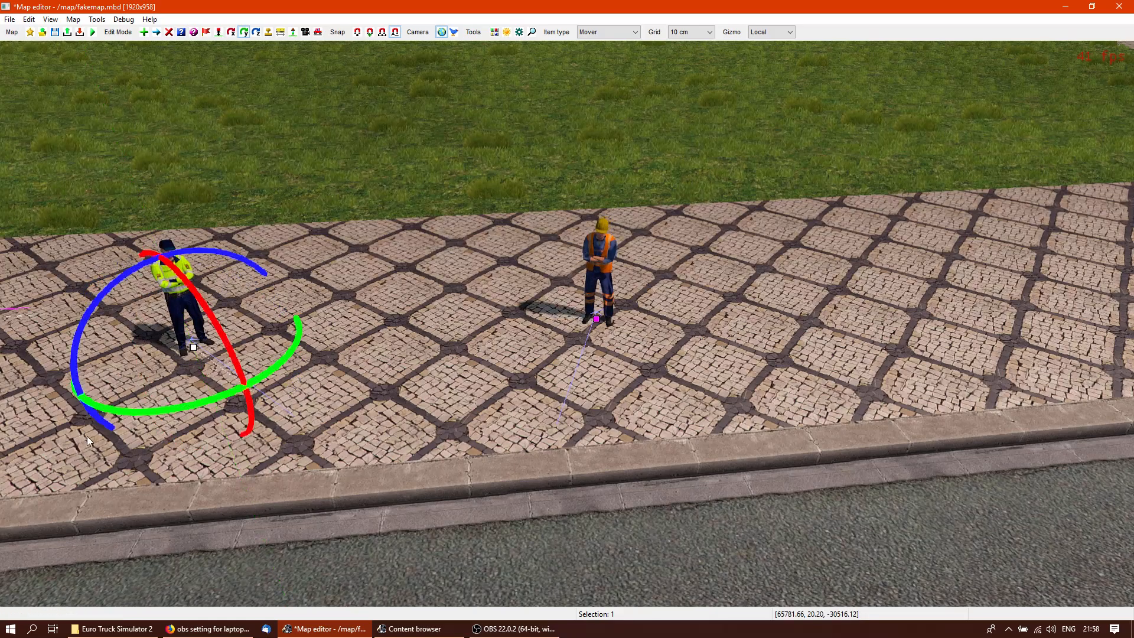
pyautogui.moveTo(180, 408); pyautogui.dragTo(113, 402)
# Try a different speed for the stroller mover in its properties
pyautogui.moveTo(331, 454); pyautogui.dragTo(296, 407, button='middle')
pyautogui.moveTo(565, 324); pyautogui.dragTo(643, 372, button='middle')
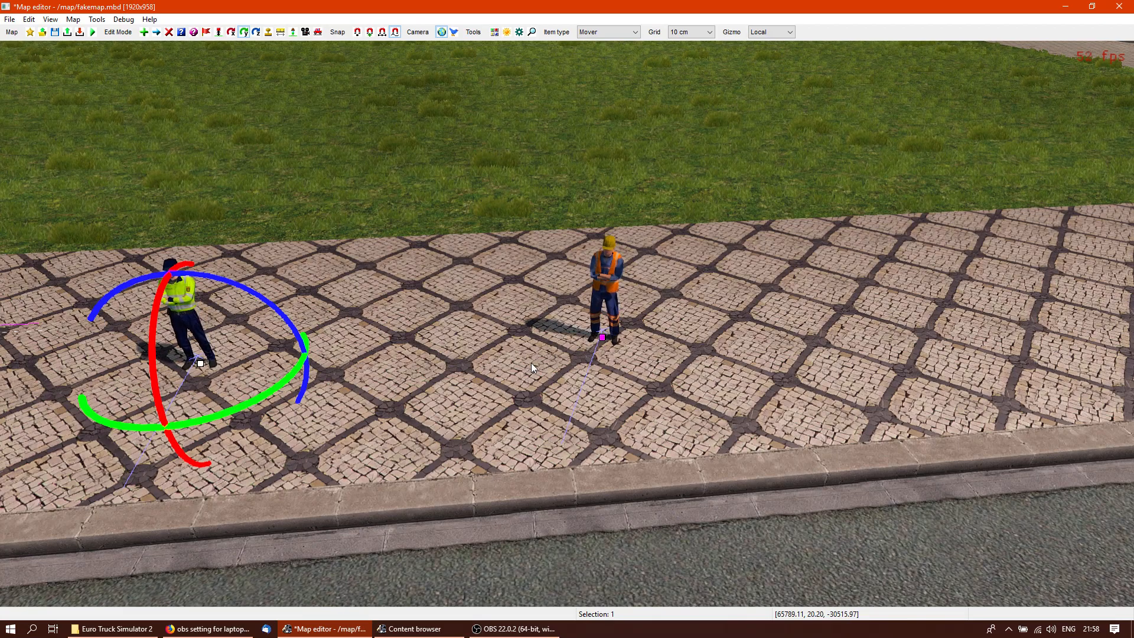
pyautogui.moveTo(531, 363); pyautogui.dragTo(564, 319, button='middle')
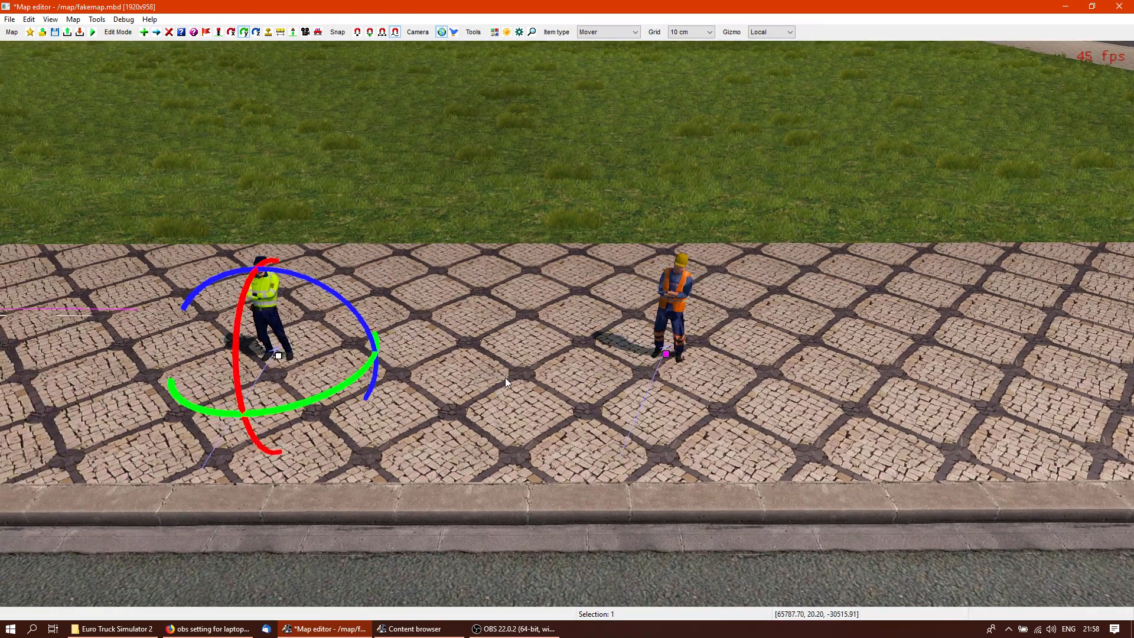
pyautogui.moveTo(506, 379); pyautogui.dragTo(566, 323, button='middle')
pyautogui.moveTo(683, 373); pyautogui.dragTo(566, 324, button='middle')
pyautogui.press('space')
pyautogui.press('space')
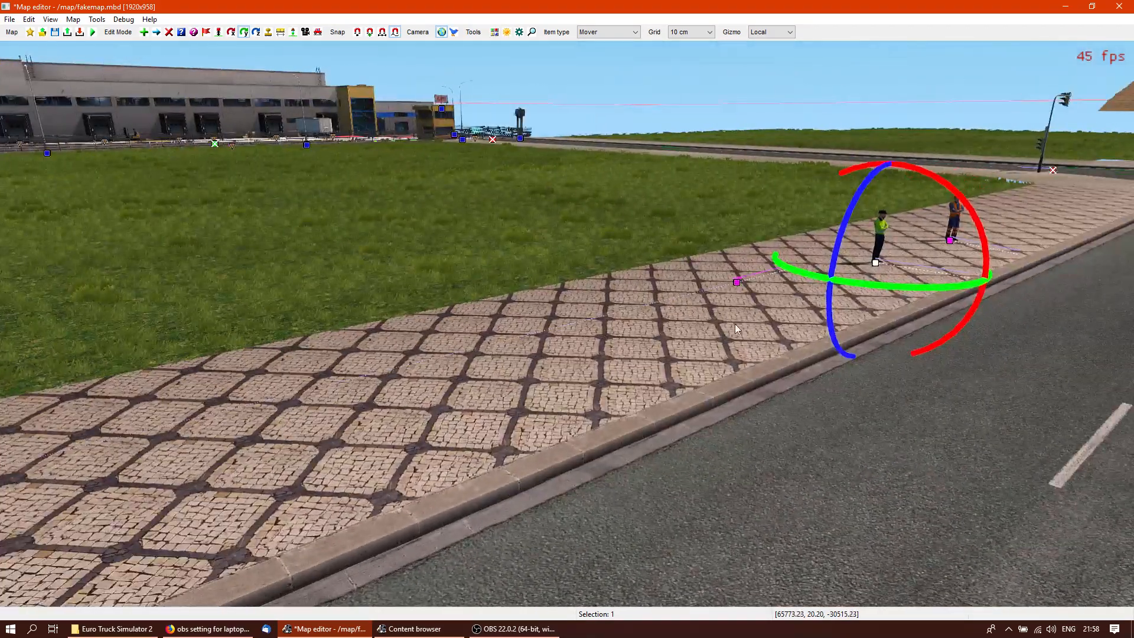
pyautogui.doubleClick(734, 288)
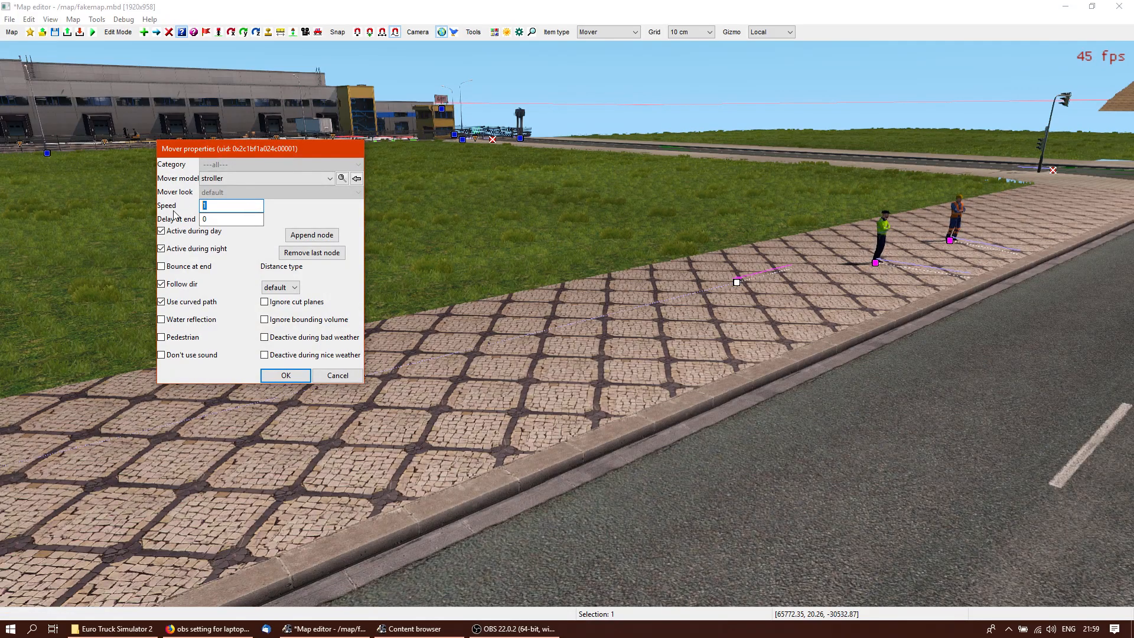
pyautogui.click(287, 375)
# Set the stroller mover's speed to 1 in its properties and accept the change
pyautogui.moveTo(317, 362); pyautogui.dragTo(566, 324, button='middle')
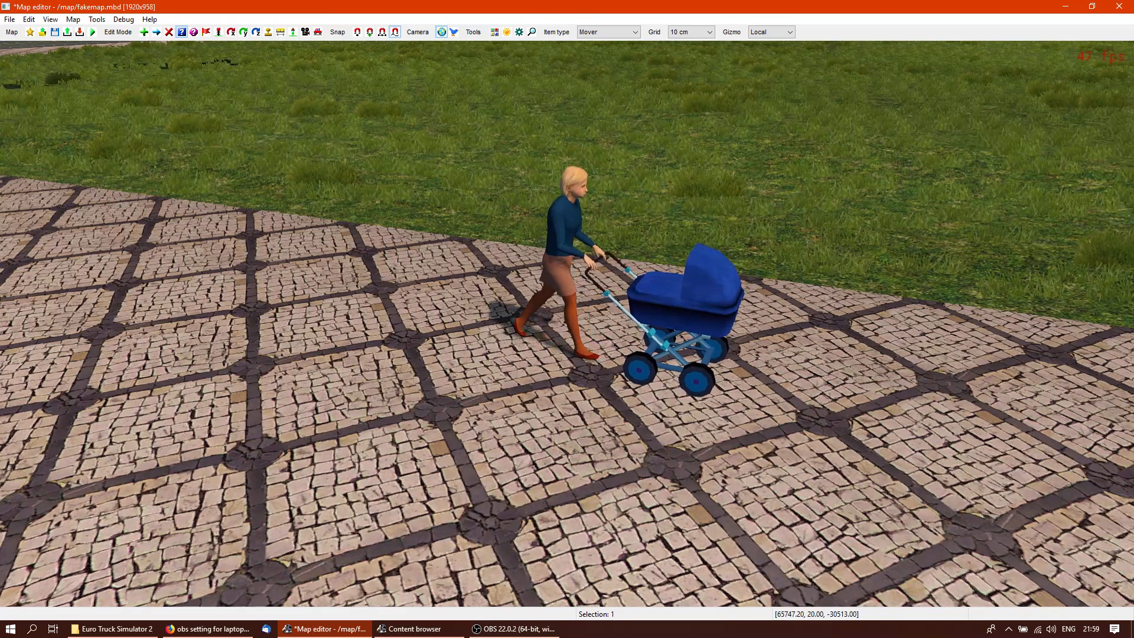
pyautogui.moveTo(565, 323); pyautogui.dragTo(424, 324, button='right')
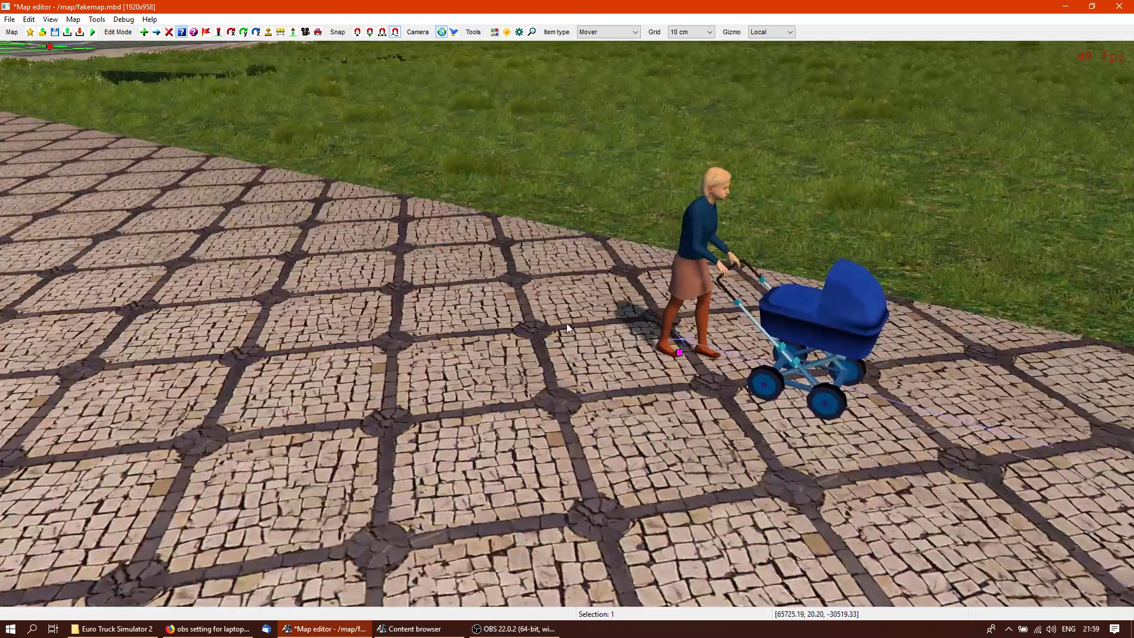
pyautogui.doubleClick(680, 354)
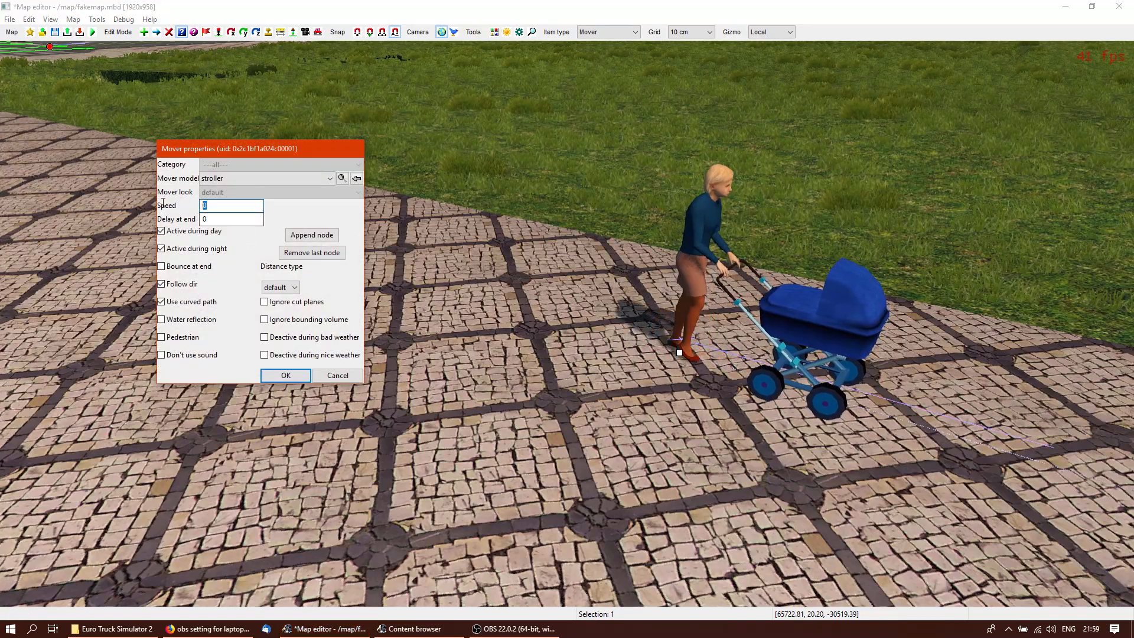
pyautogui.write('1')
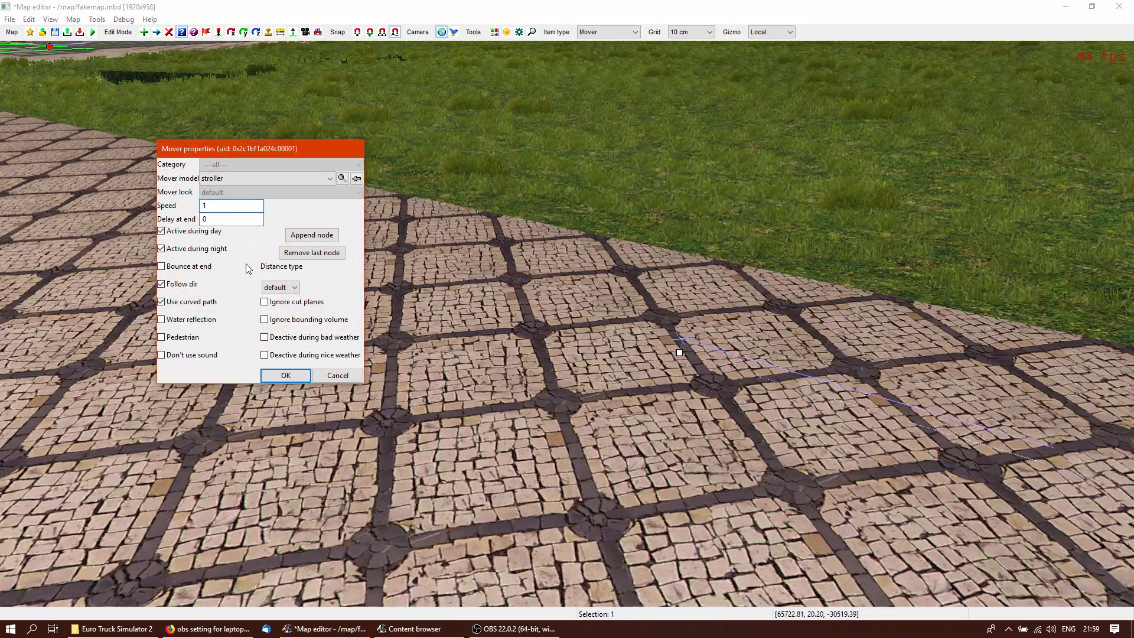
pyautogui.click(285, 375)
pyautogui.moveTo(334, 377); pyautogui.dragTo(313, 301, button='right')
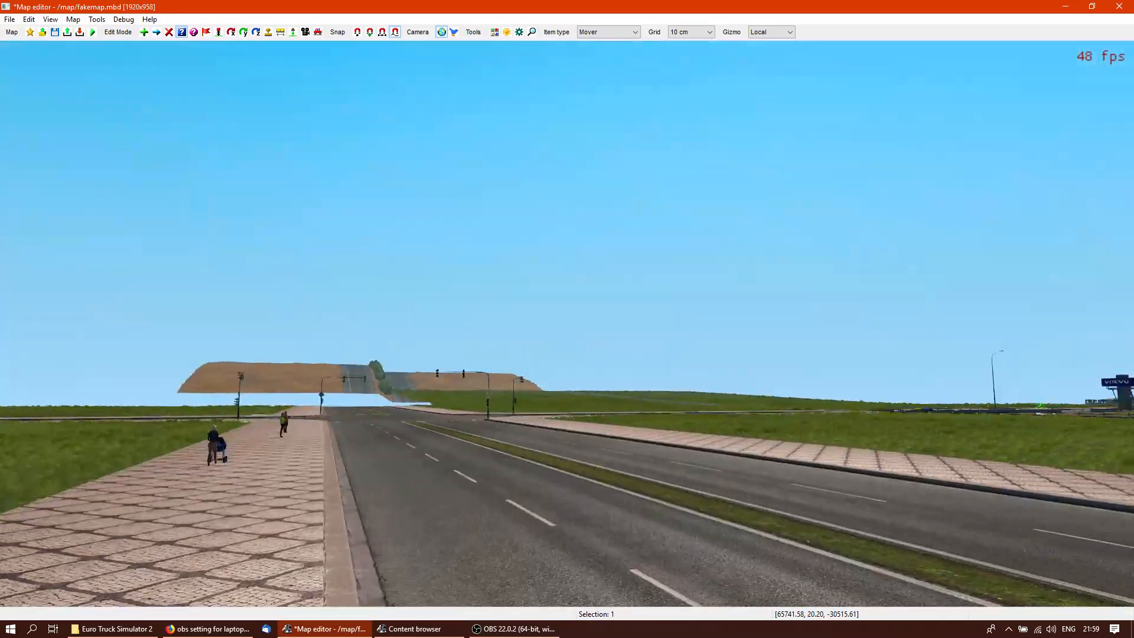
# Change the policeman mover's model to cow_eating, keeping the brown look
pyautogui.moveTo(565, 324); pyautogui.dragTo(570, 289, button='right')
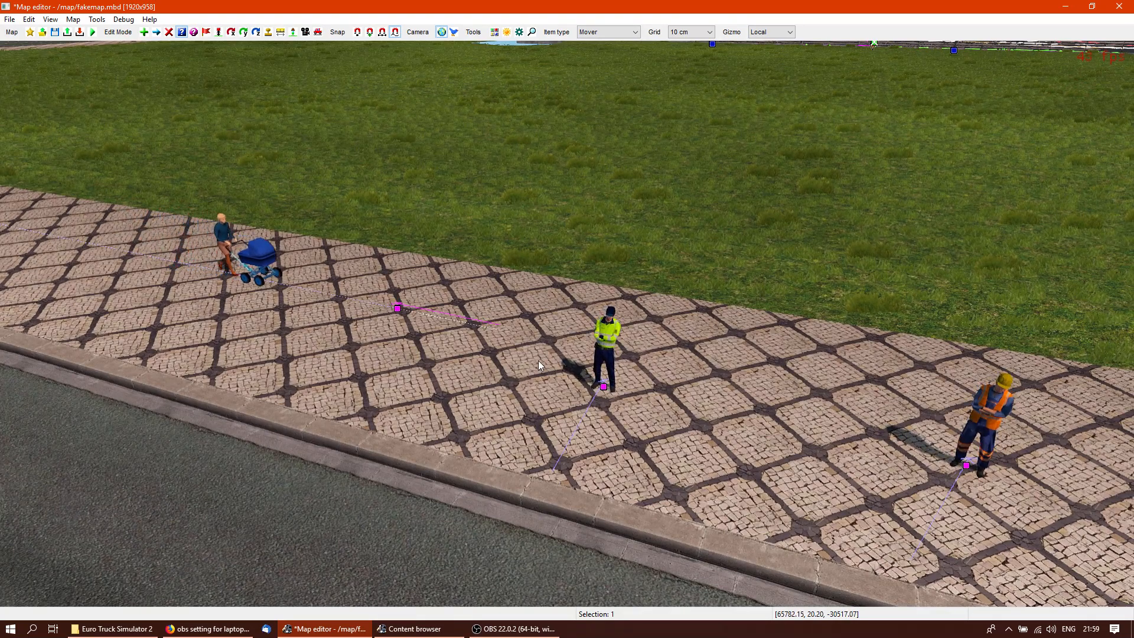
pyautogui.doubleClick(605, 387)
pyautogui.moveTo(275, 149); pyautogui.dragTo(152, 135)
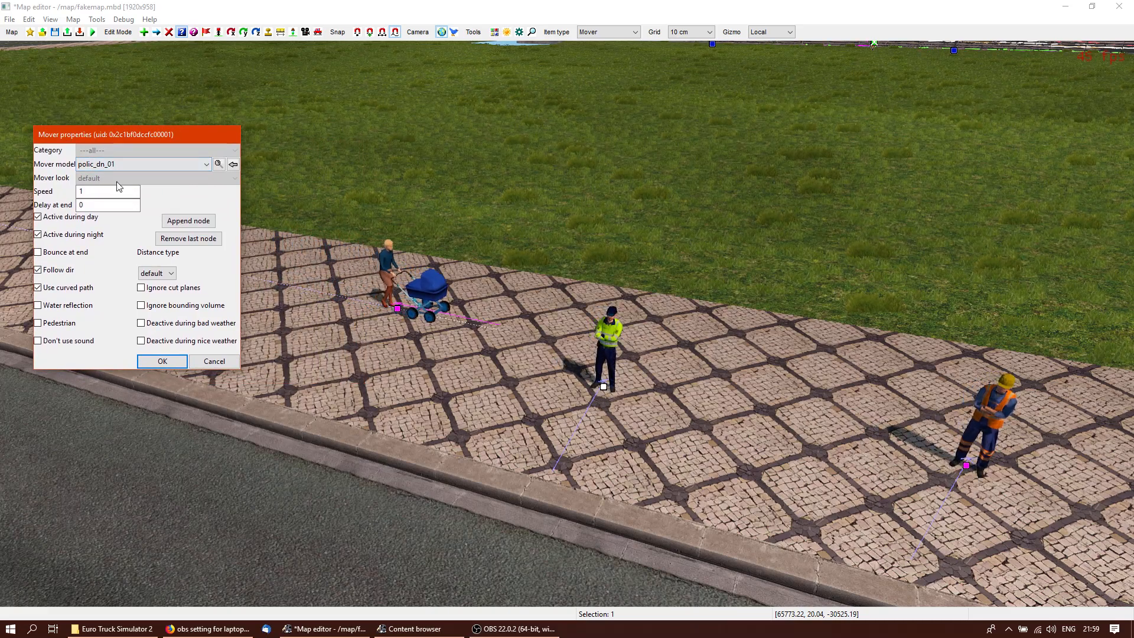
pyautogui.click(206, 164)
pyautogui.moveTo(211, 298); pyautogui.dragTo(207, 207)
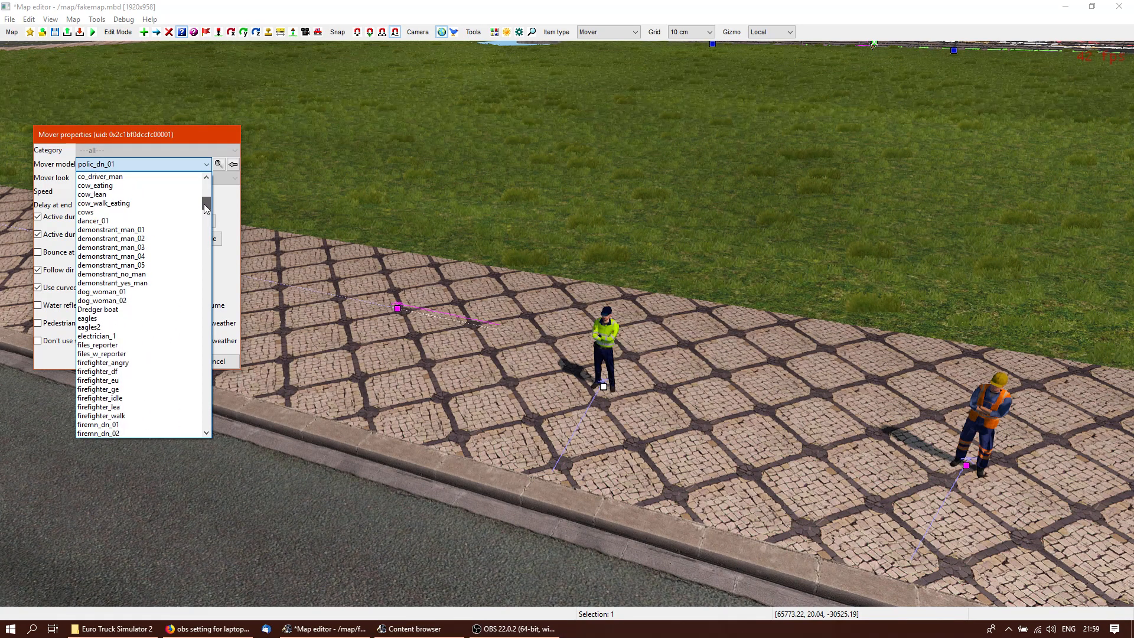
pyautogui.click(119, 185)
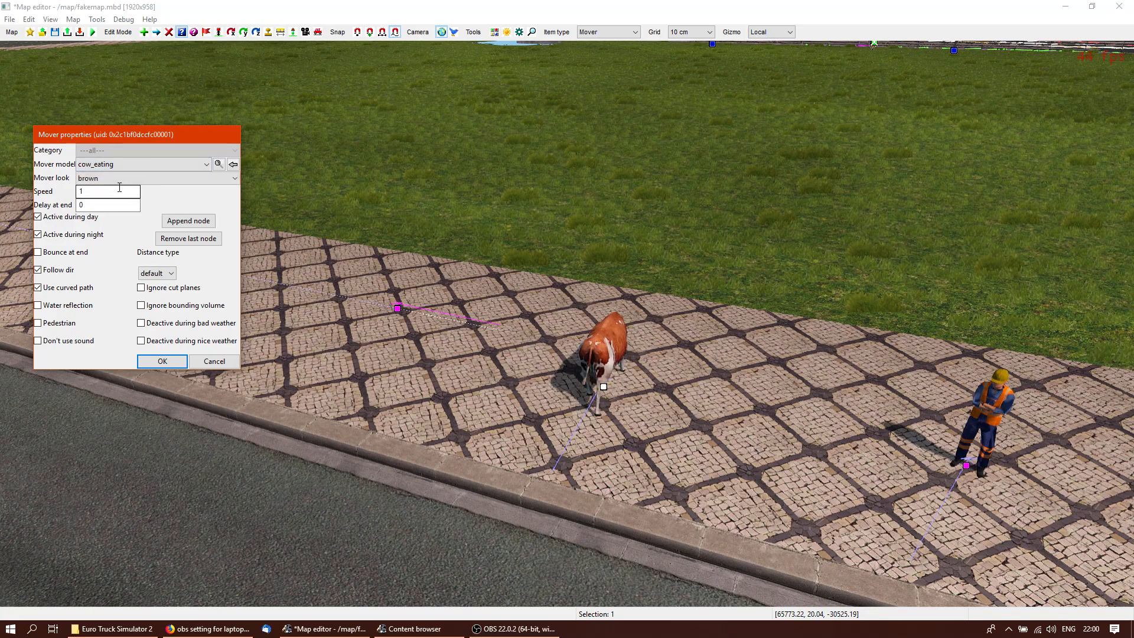
pyautogui.click(162, 361)
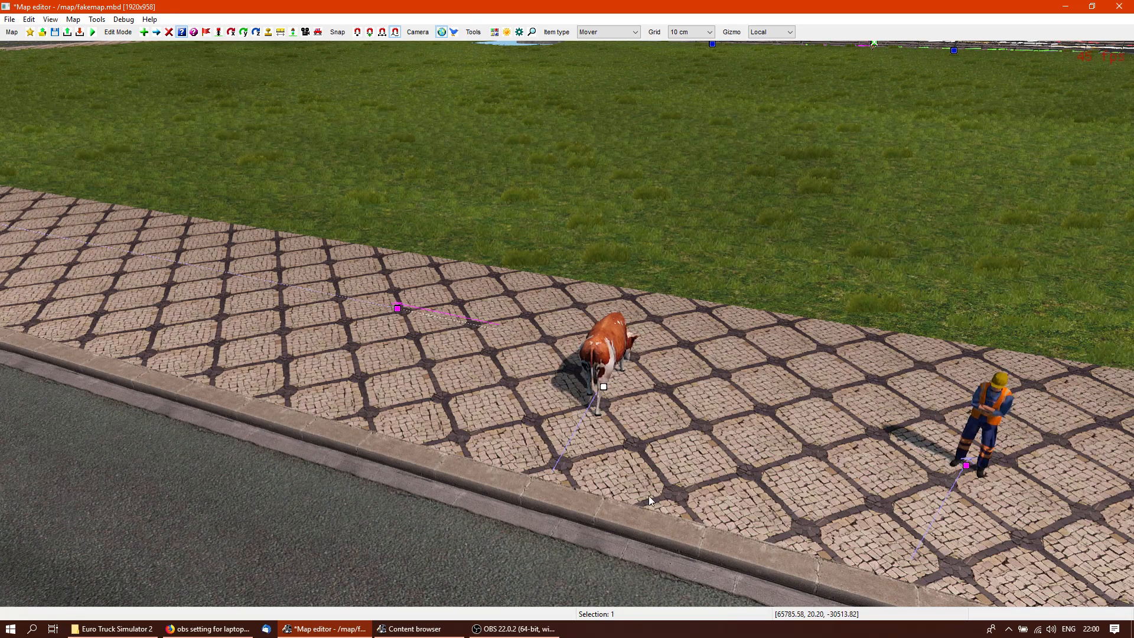
# Rotate the cow mover about its vertical axis until it stands lengthwise along the sidewalk
pyautogui.press('r')
pyautogui.moveTo(647, 436); pyautogui.dragTo(539, 416)
pyautogui.click(699, 493)
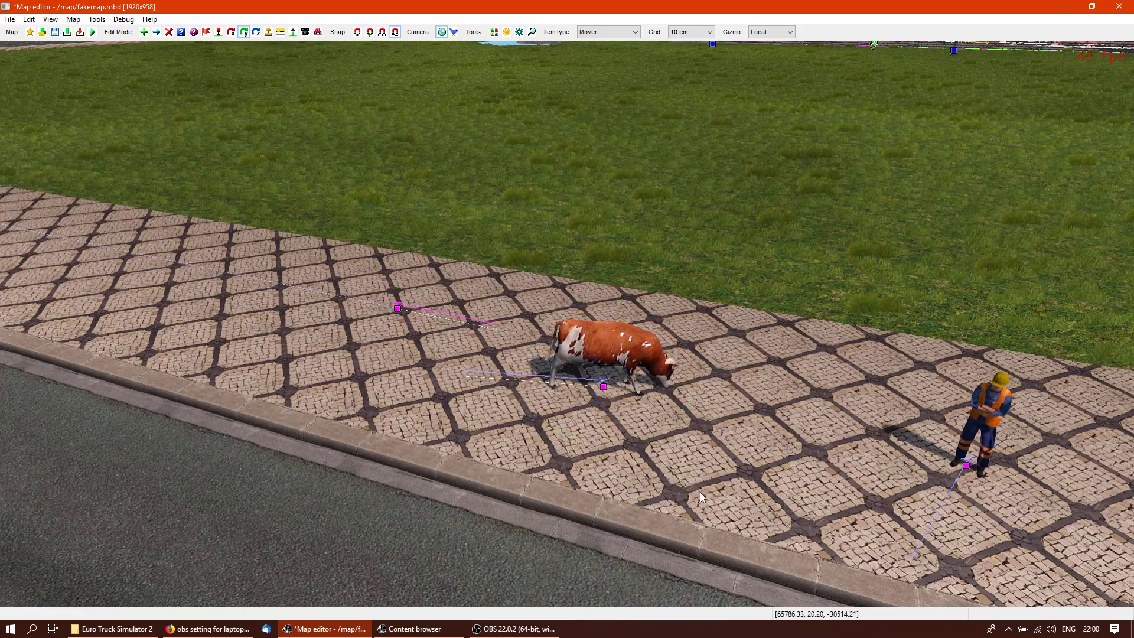
# Try other looks for the cow mover in its properties, including black and yellow
pyautogui.press('p')
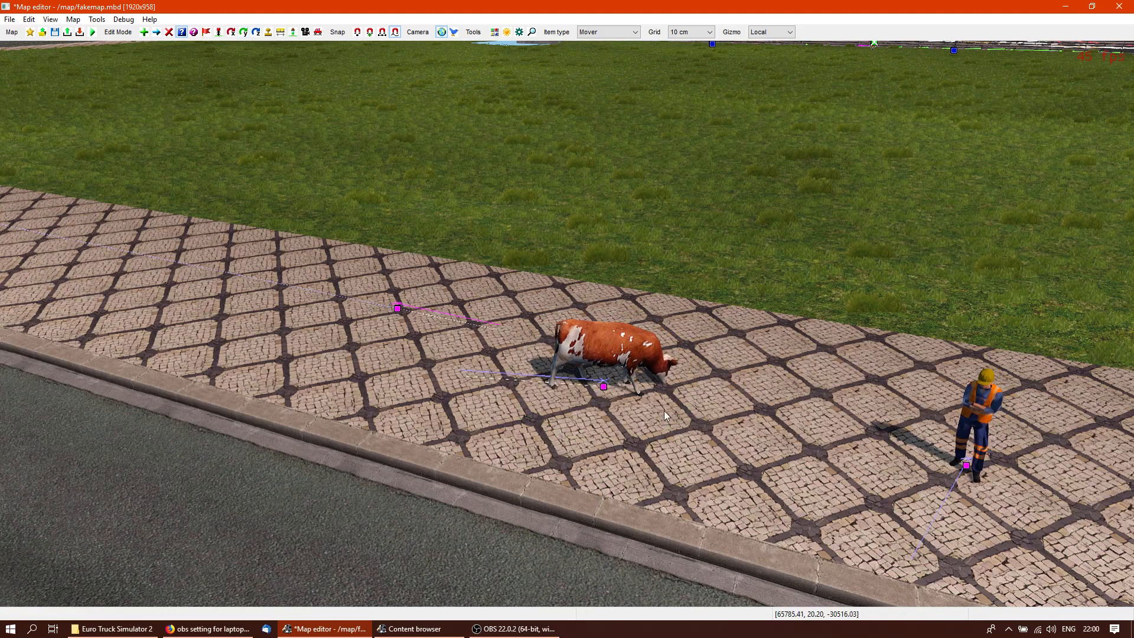
pyautogui.click(604, 387)
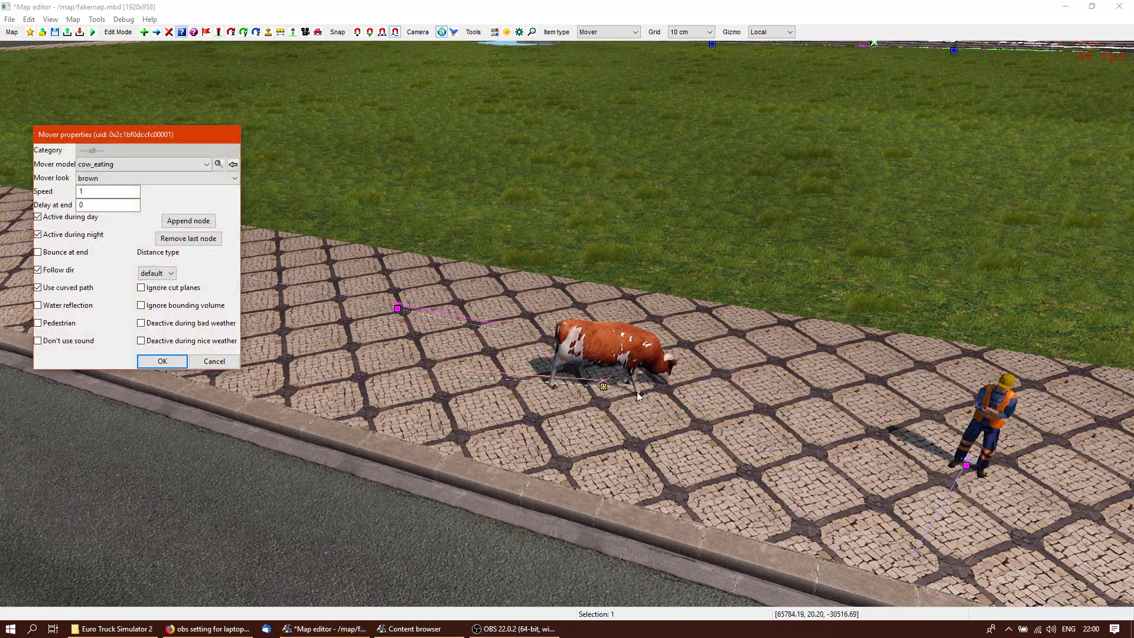
pyautogui.click(168, 179)
pyautogui.click(127, 192)
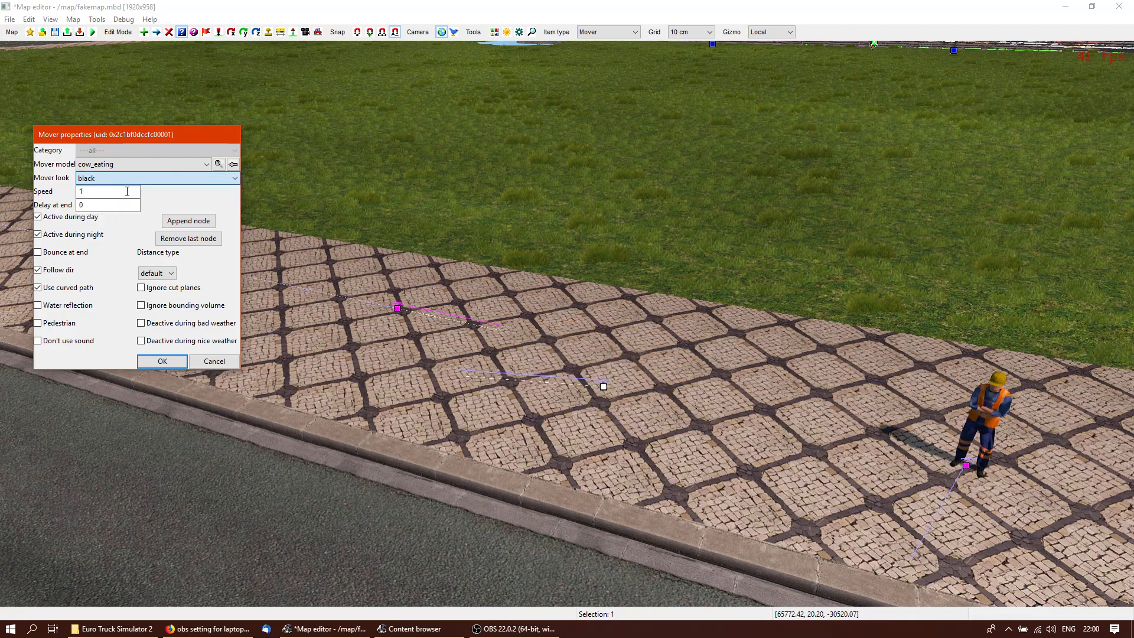
pyautogui.click(127, 178)
pyautogui.click(118, 205)
pyautogui.click(125, 178)
pyautogui.click(140, 216)
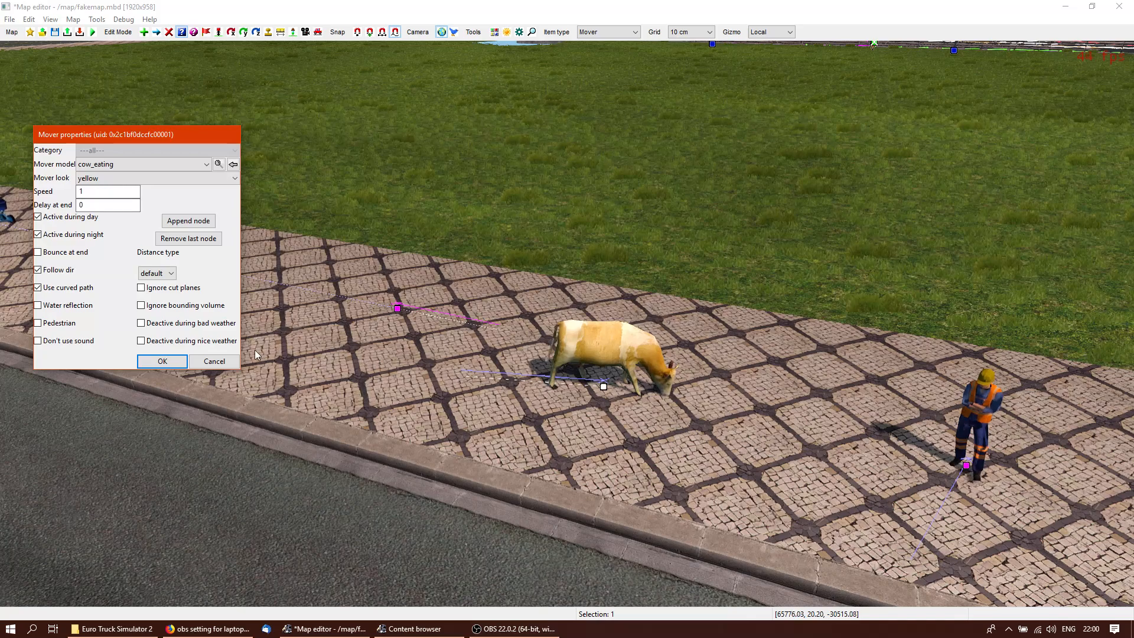
pyautogui.moveTo(342, 366); pyautogui.dragTo(566, 324, button='right')
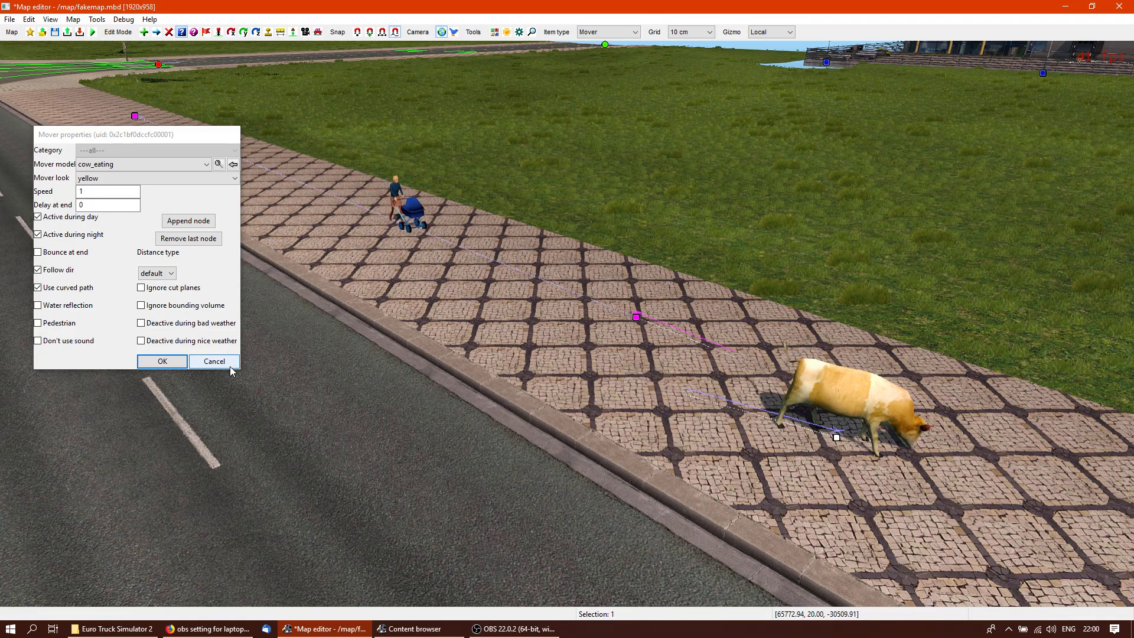
pyautogui.click(214, 360)
# Create a mover path spanning the fields on both sides of the crossroad, moving its middle node up the road to curve it
pyautogui.press('space')
pyautogui.moveTo(743, 501); pyautogui.dragTo(613, 510, button='right')
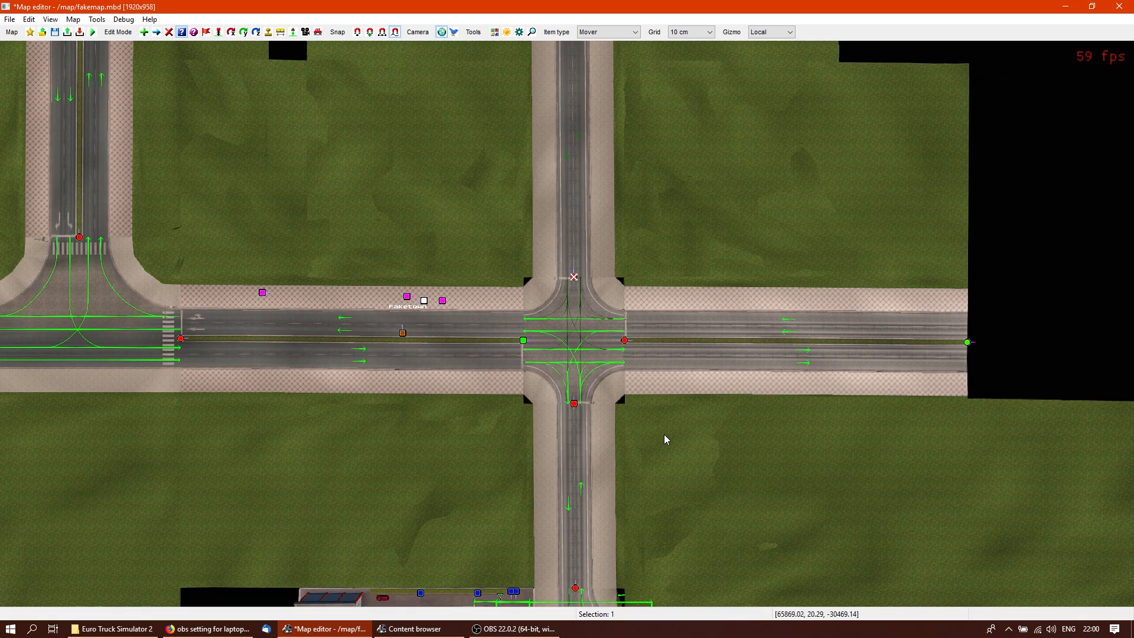
pyautogui.press('Insert')
pyautogui.click(216, 222)
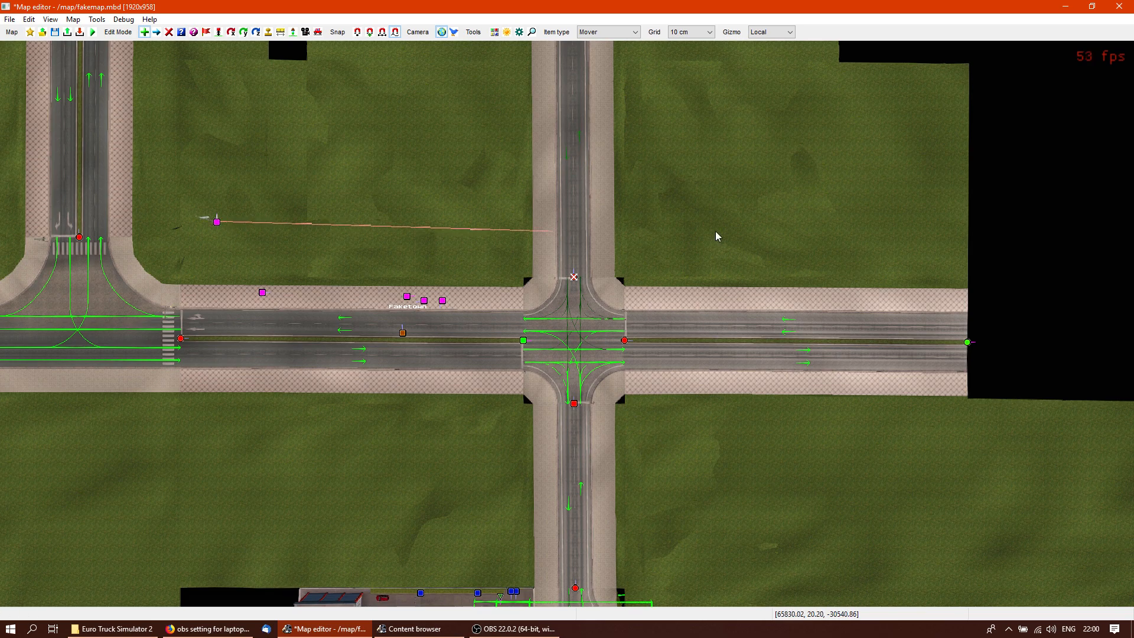
pyautogui.click(929, 225)
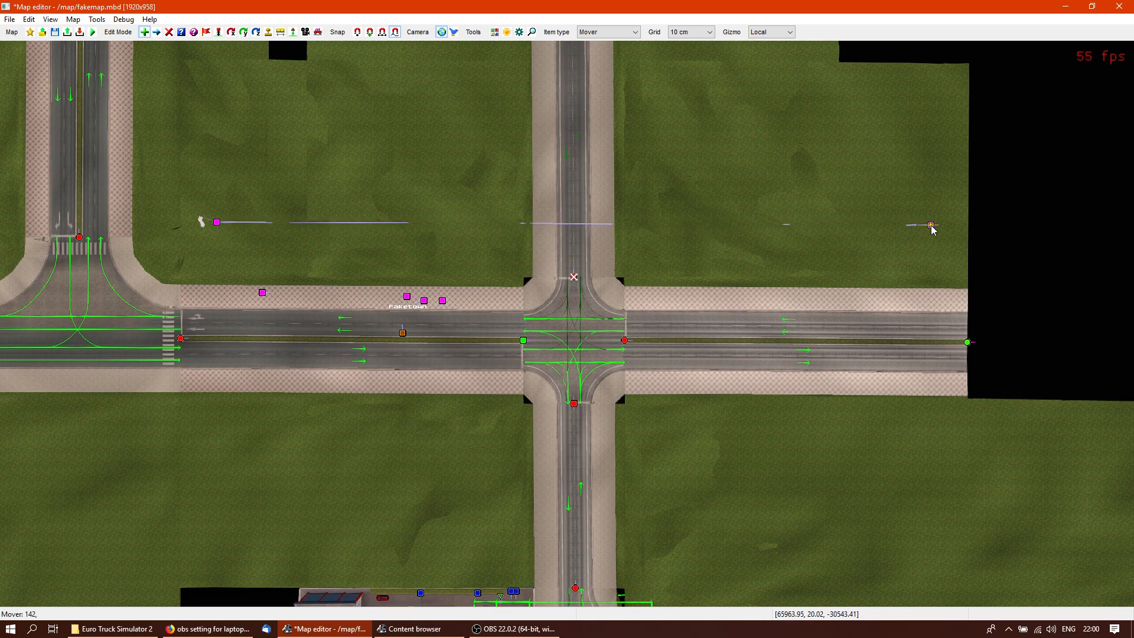
pyautogui.press('Escape')
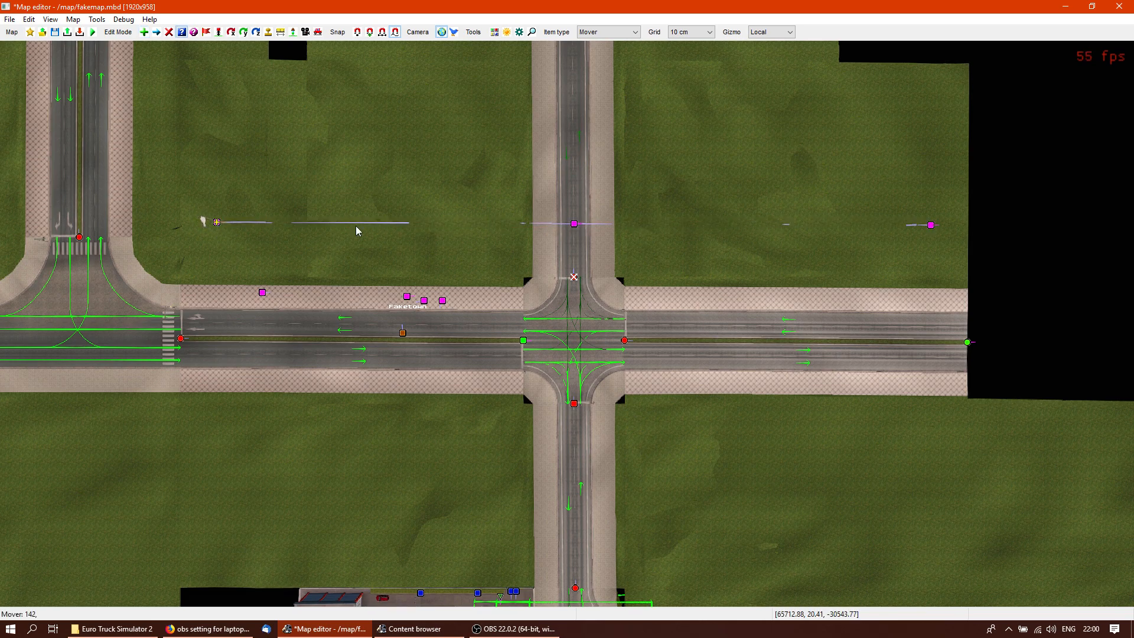
pyautogui.moveTo(570, 230); pyautogui.dragTo(594, 97)
# Select all three nodes of the new mover path and set their height position to 100
pyautogui.keyDown('ctrl'); pyautogui.click(930, 232); pyautogui.keyUp('ctrl')
pyautogui.keyDown('ctrl'); pyautogui.click(217, 222); pyautogui.keyUp('ctrl')
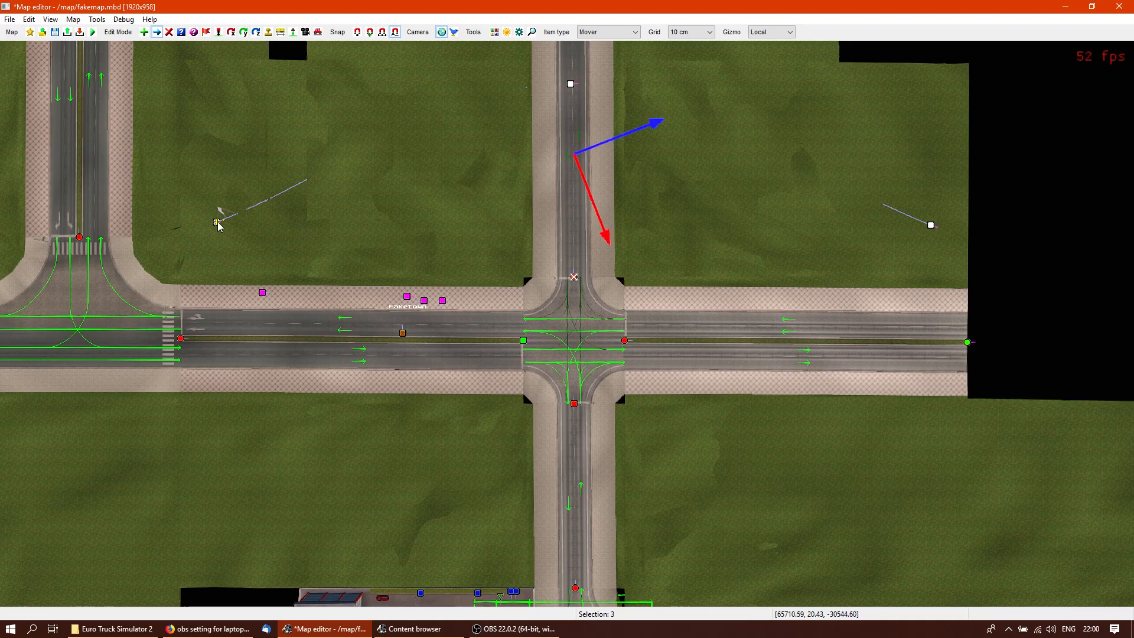
pyautogui.hotkey('shift', 'e')
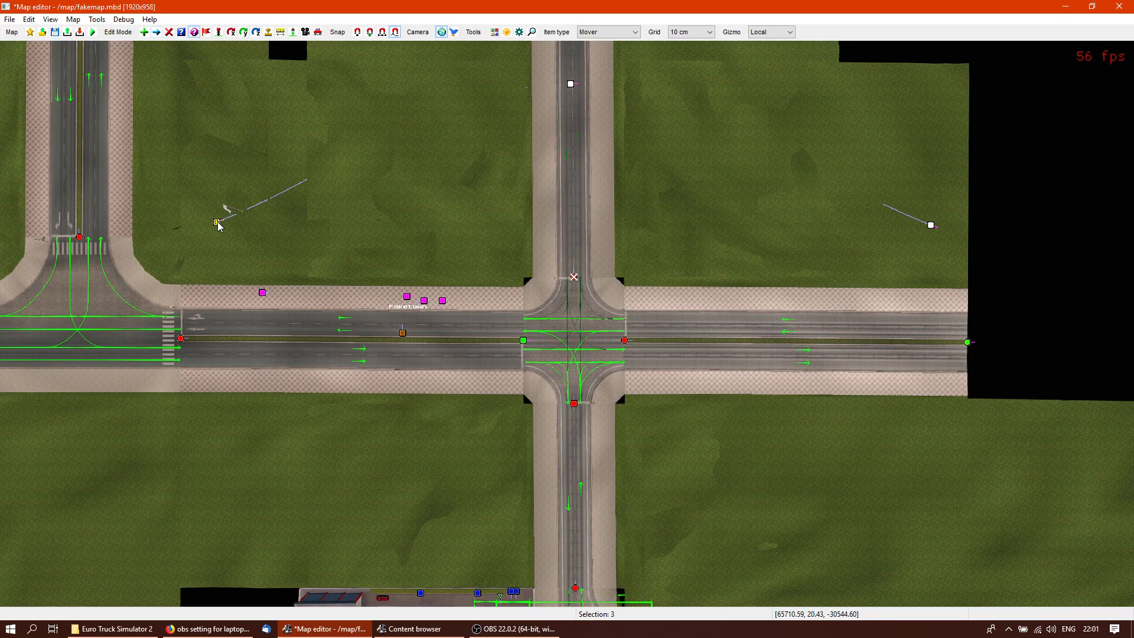
pyautogui.rightClick(564, 90)
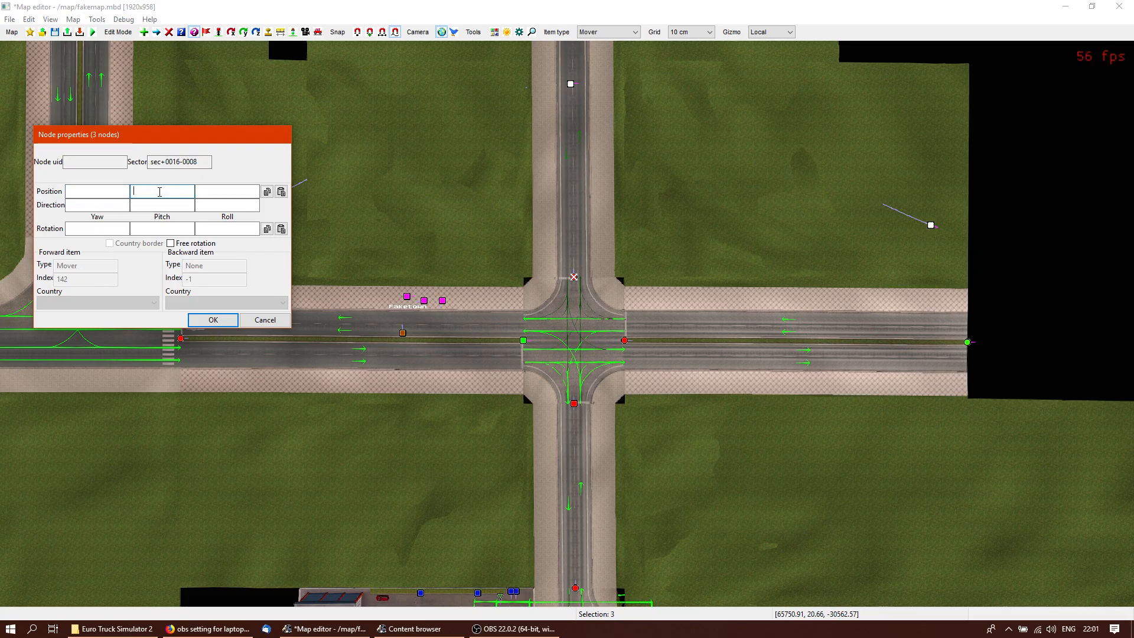
pyautogui.write('100')
pyautogui.moveTo(788, 350); pyautogui.dragTo(732, 437, button='middle')
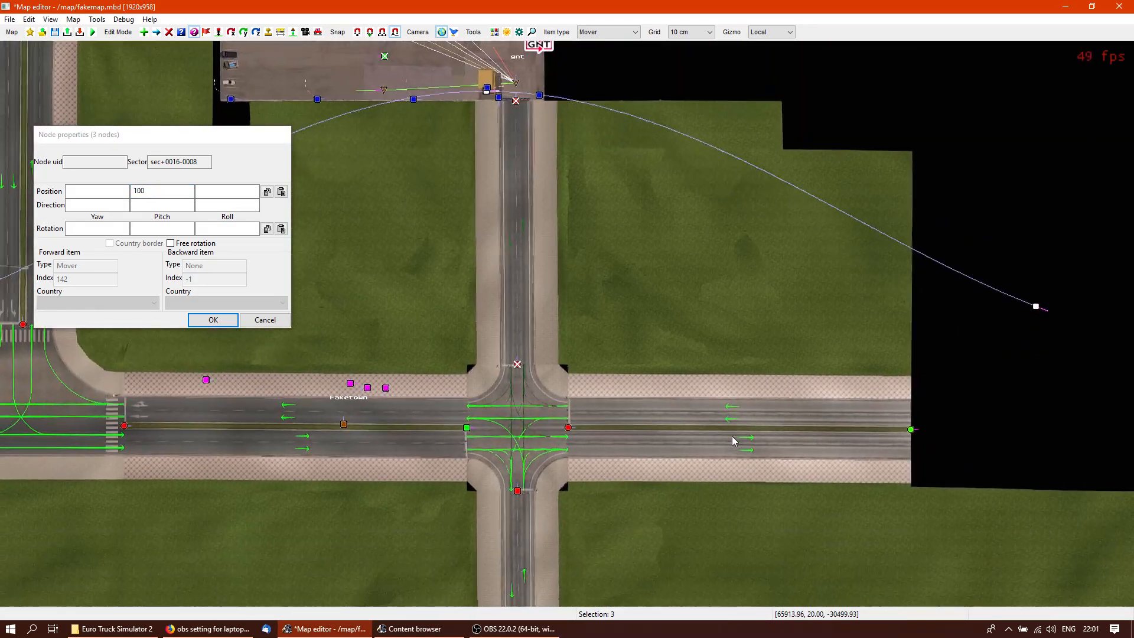
pyautogui.click(212, 319)
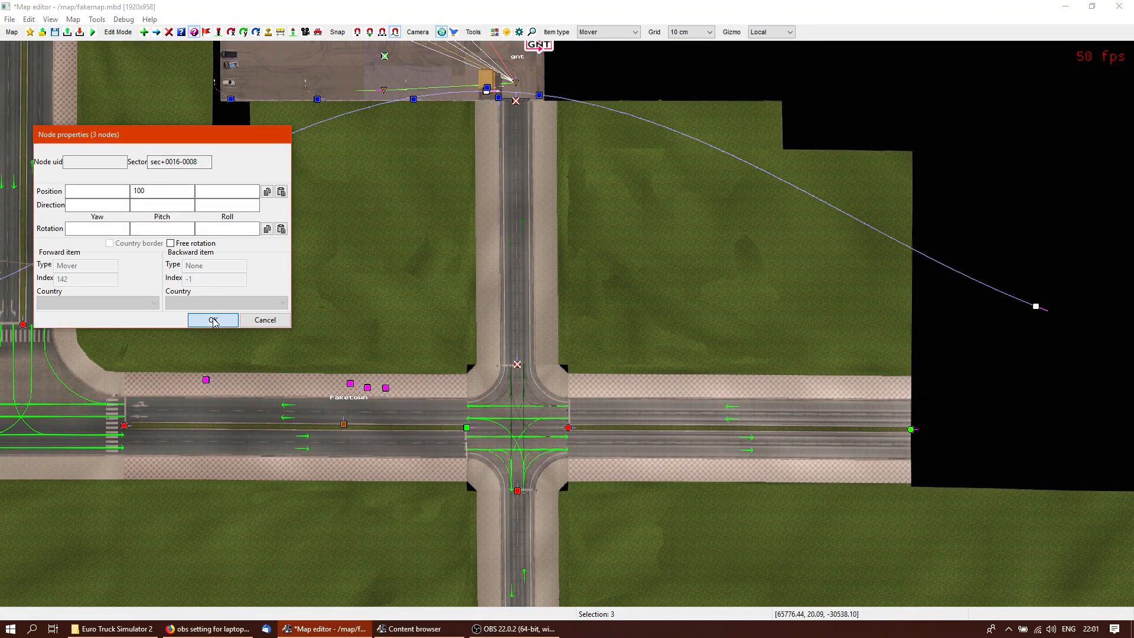
# Change the model of the raised three-node mover to air_ambulance
pyautogui.moveTo(338, 279); pyautogui.dragTo(400, 284, button='middle')
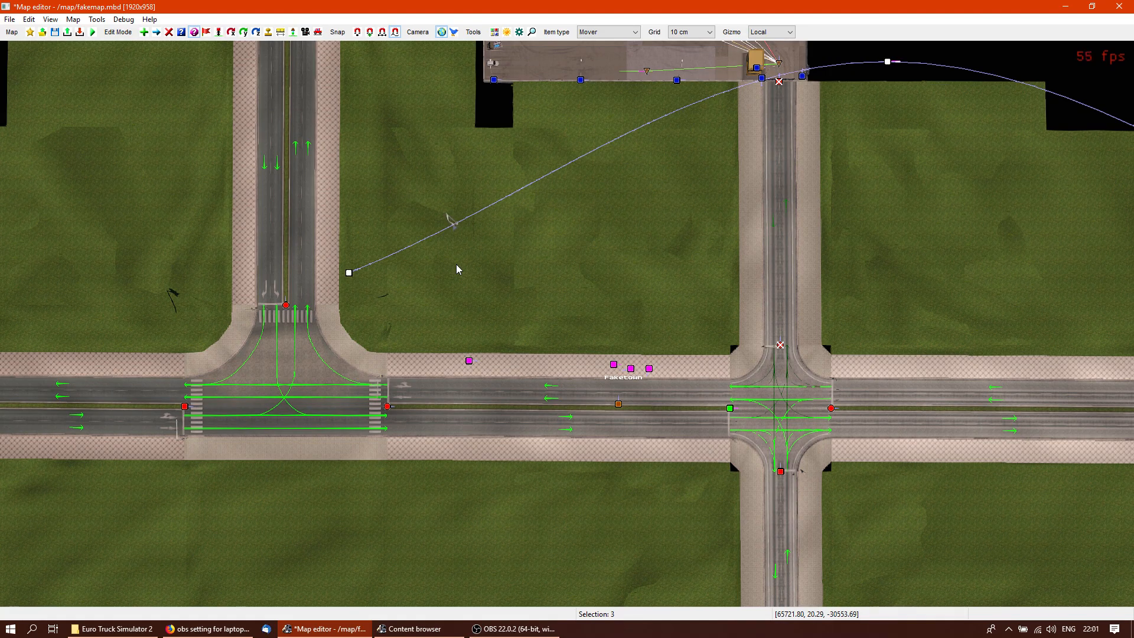
pyautogui.doubleClick(356, 275)
pyautogui.click(137, 164)
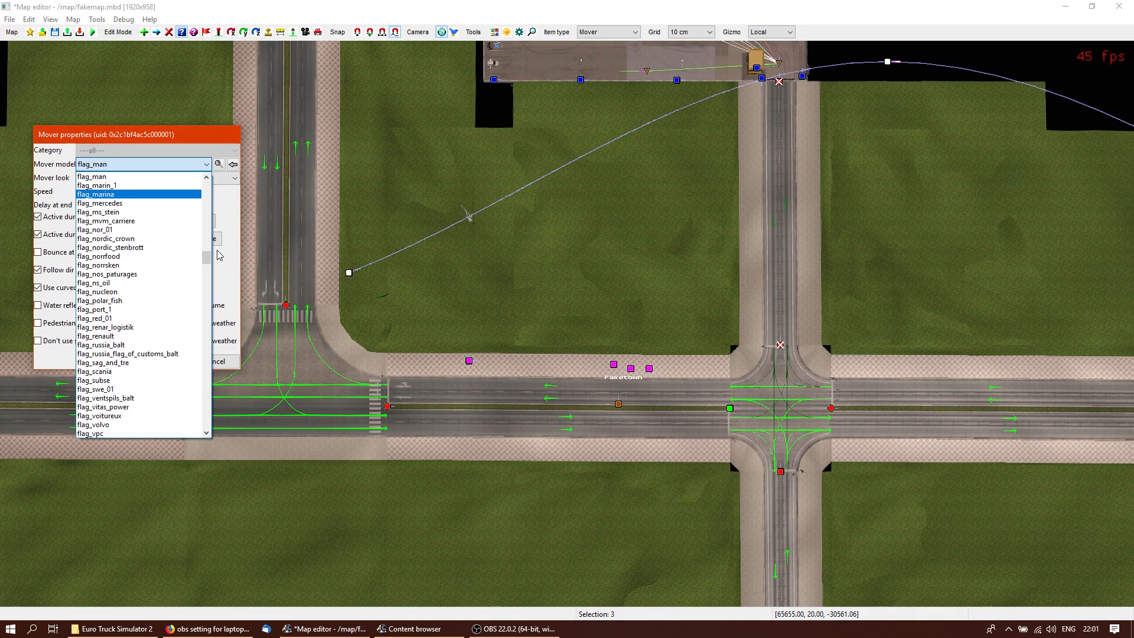
pyautogui.moveTo(208, 264); pyautogui.dragTo(207, 186)
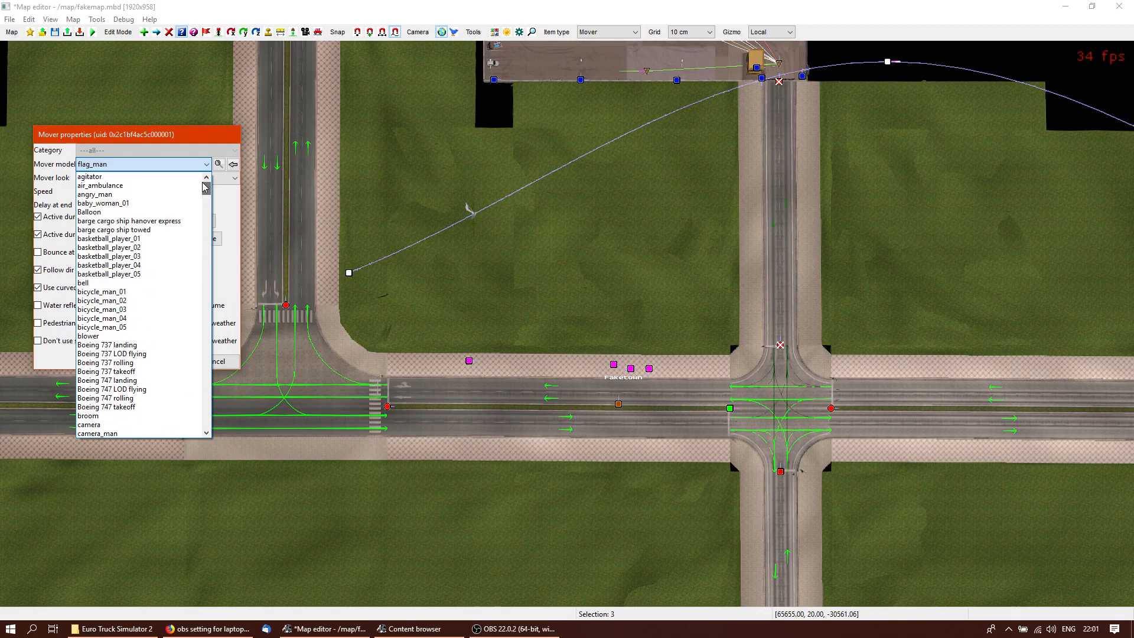
pyautogui.click(109, 186)
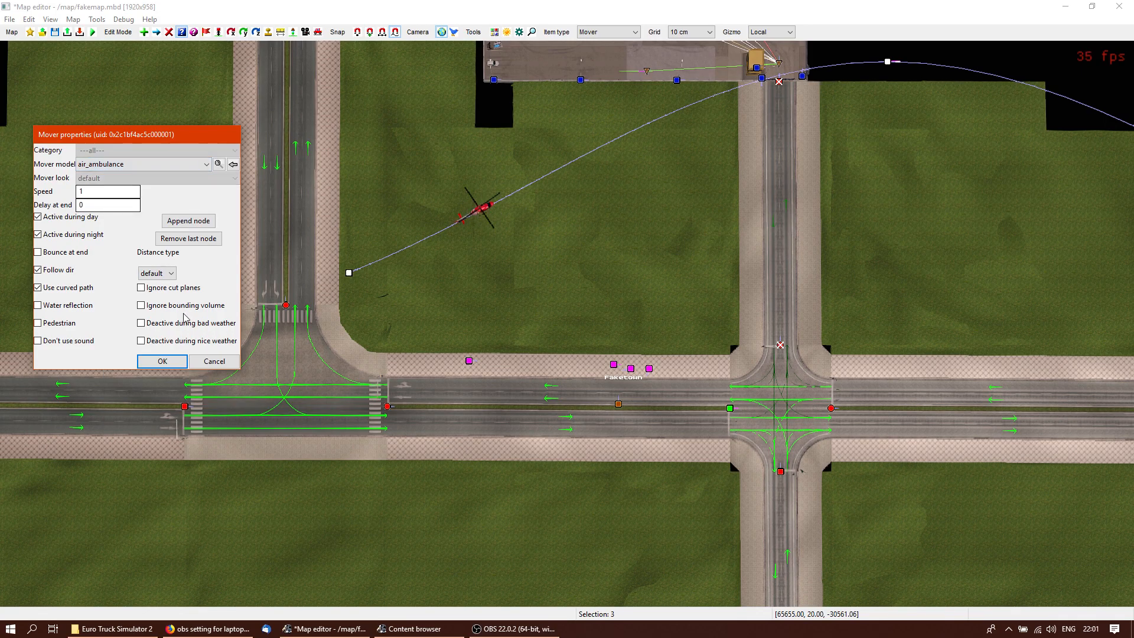
pyautogui.click(157, 361)
# Set the air_ambulance mover's speed to 12 and its delay at end to 10
pyautogui.moveTo(567, 319); pyautogui.dragTo(837, 175, button='middle')
pyautogui.moveTo(567, 318); pyautogui.dragTo(484, 596, button='middle')
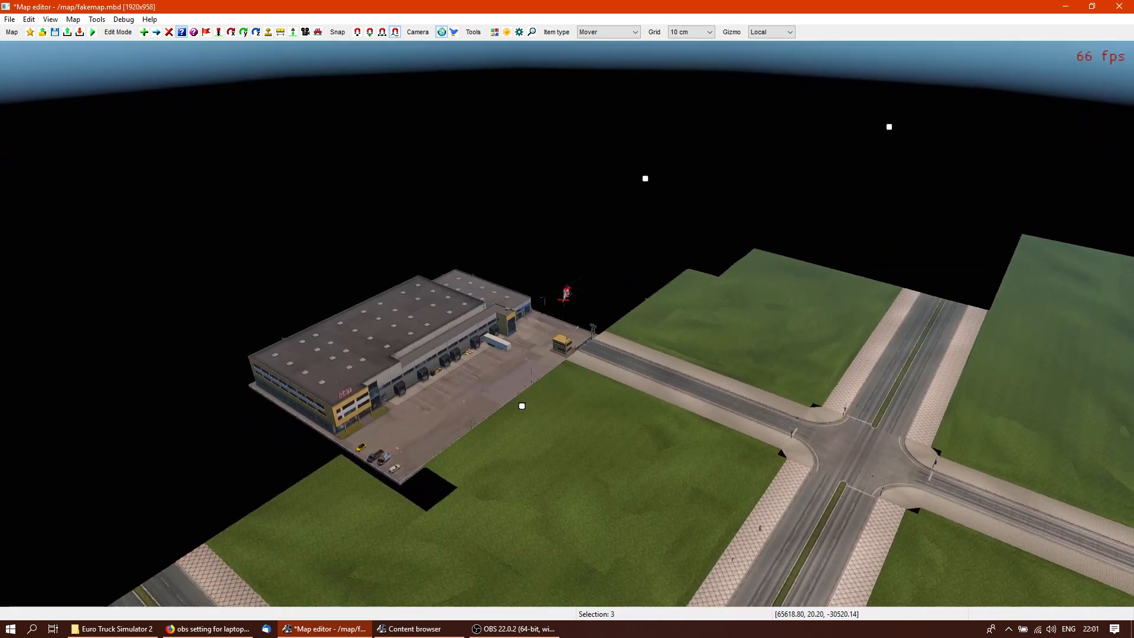
pyautogui.moveTo(566, 318)
pyautogui.mouseDown(button='middle')
pyautogui.moveTo(844, 130)
pyautogui.moveTo(502, 402)
pyautogui.moveTo(566, 328)
pyautogui.mouseUp(button='middle')
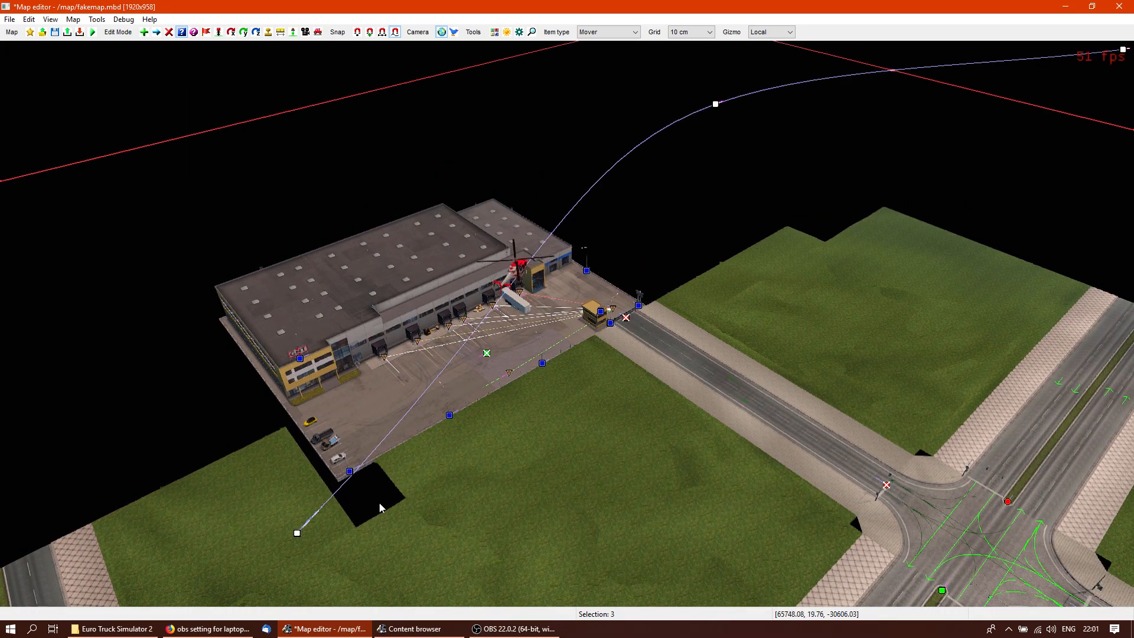
pyautogui.click(437, 552)
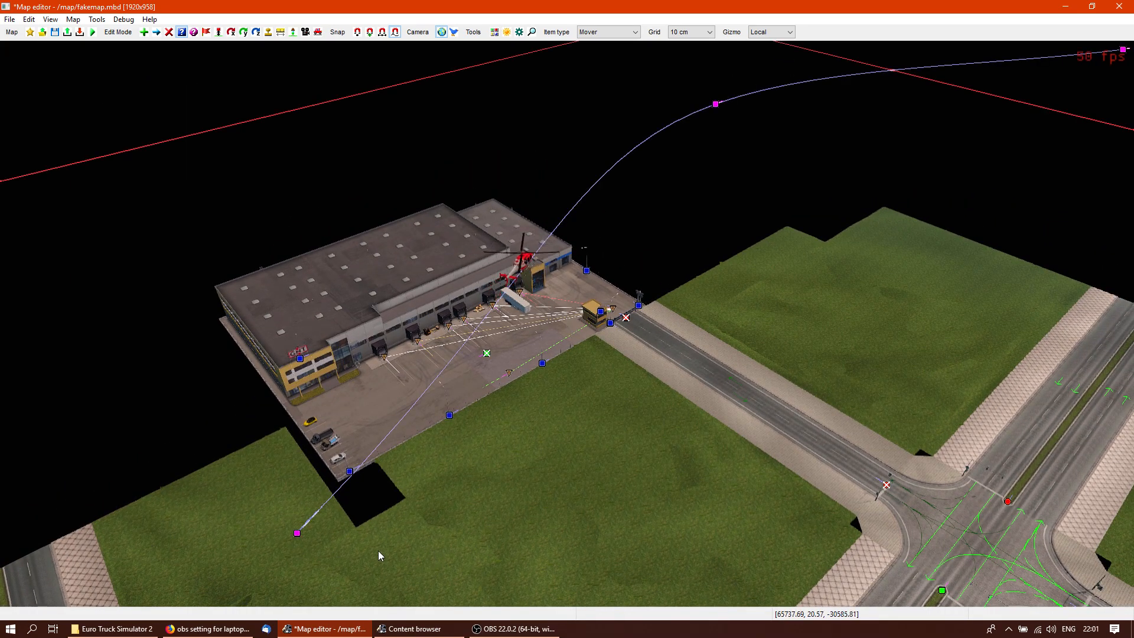
pyautogui.doubleClick(299, 537)
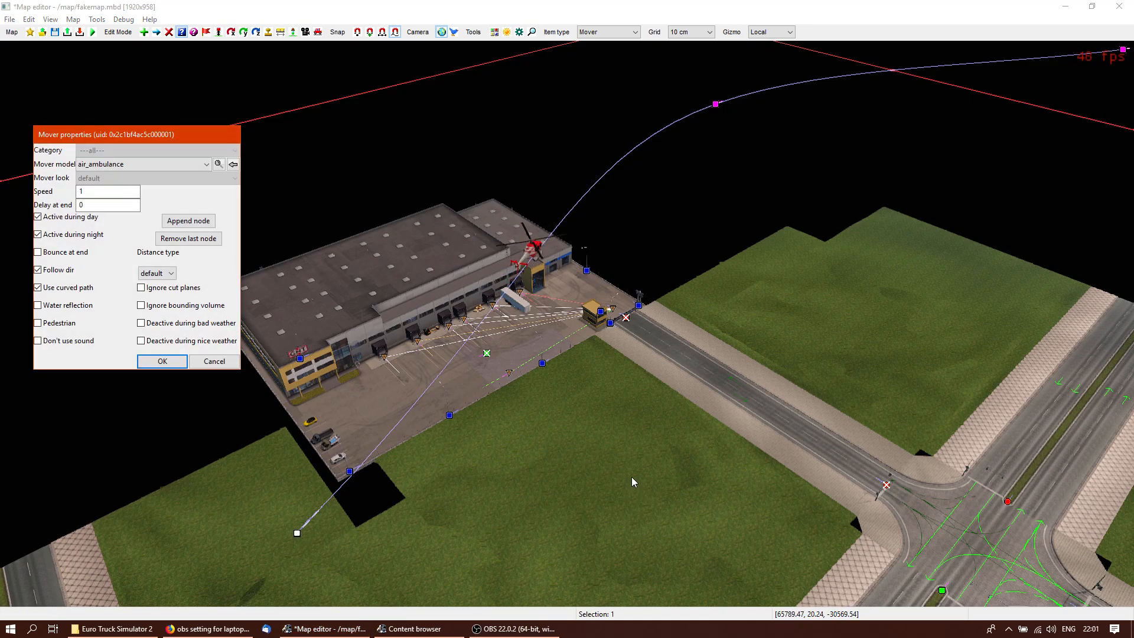
pyautogui.click(96, 191)
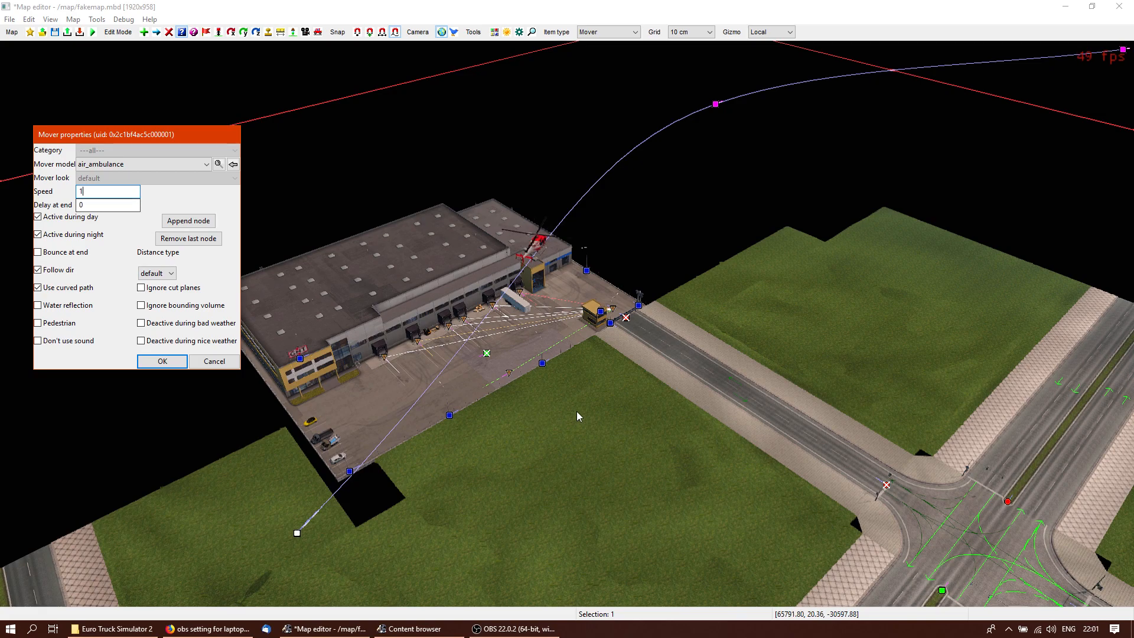
pyautogui.write('2')
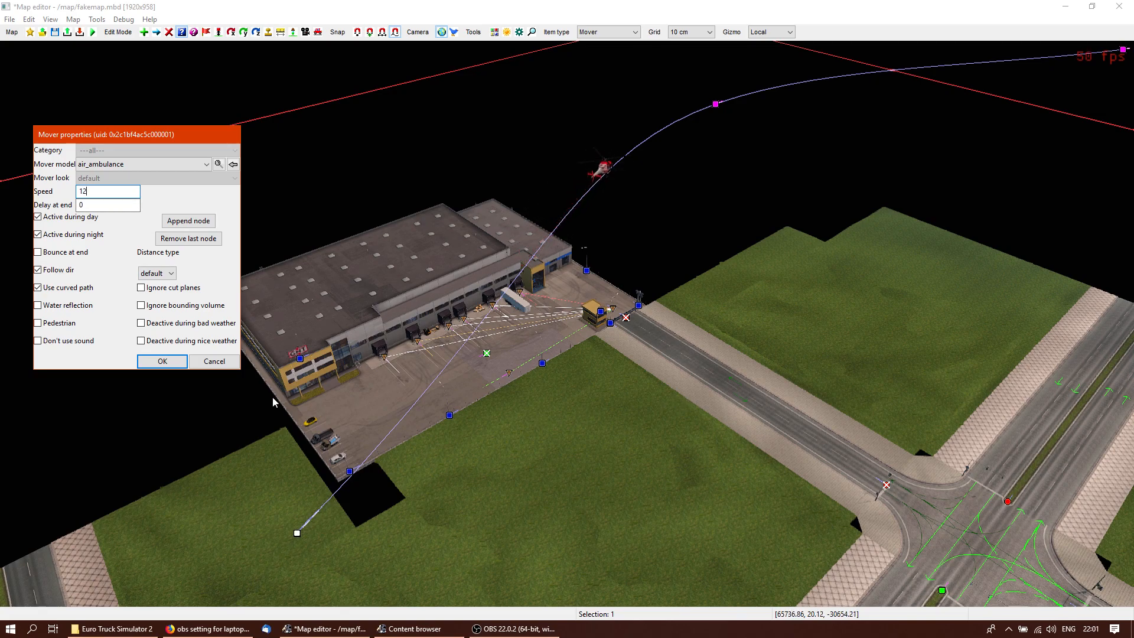
pyautogui.moveTo(413, 265); pyautogui.dragTo(566, 323, button='middle')
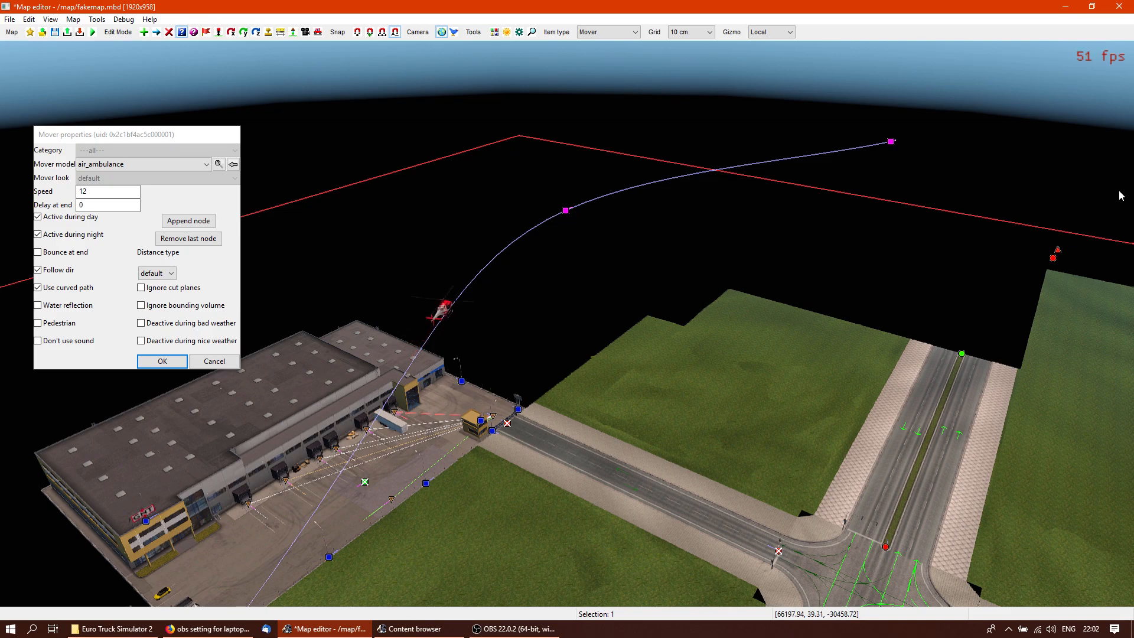
pyautogui.moveTo(792, 322); pyautogui.dragTo(566, 324, button='middle')
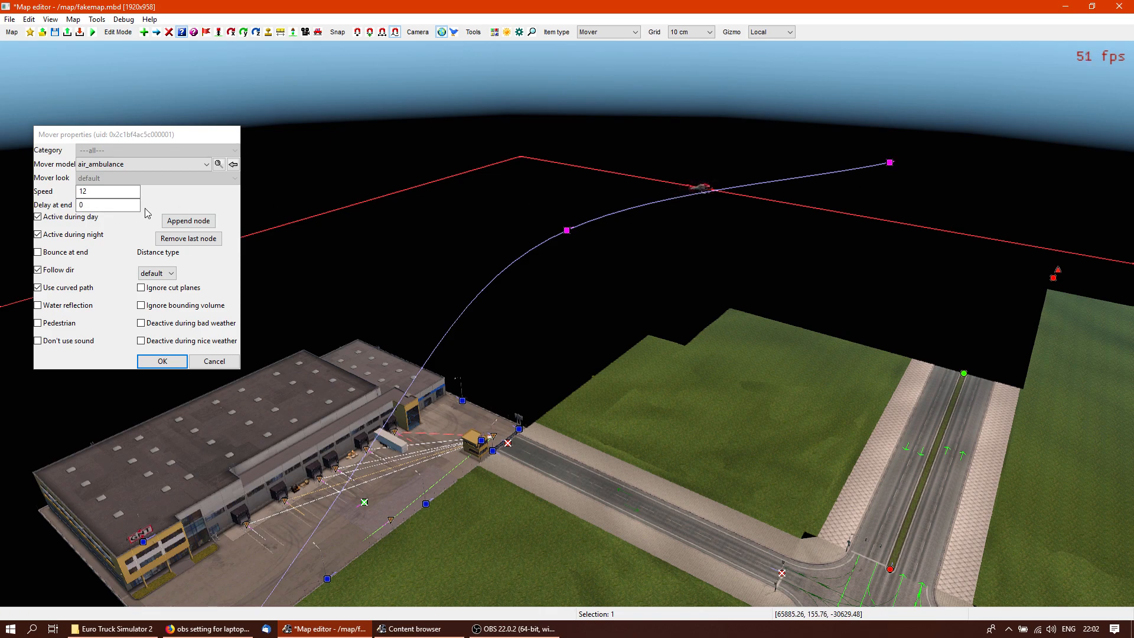
pyautogui.click(54, 206)
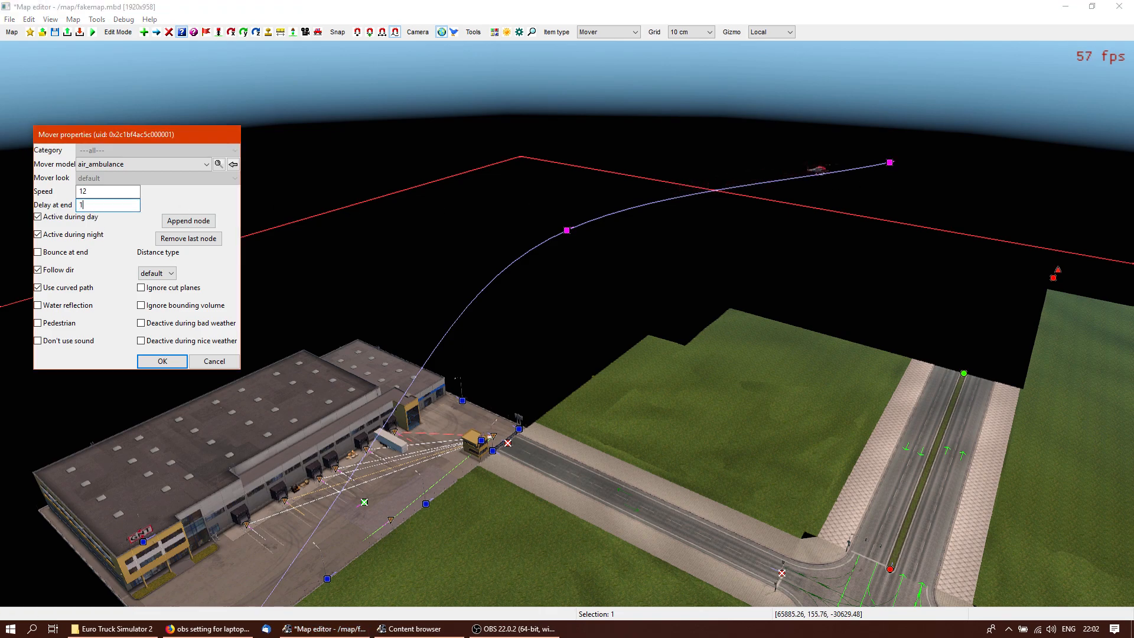
pyautogui.press('Return')
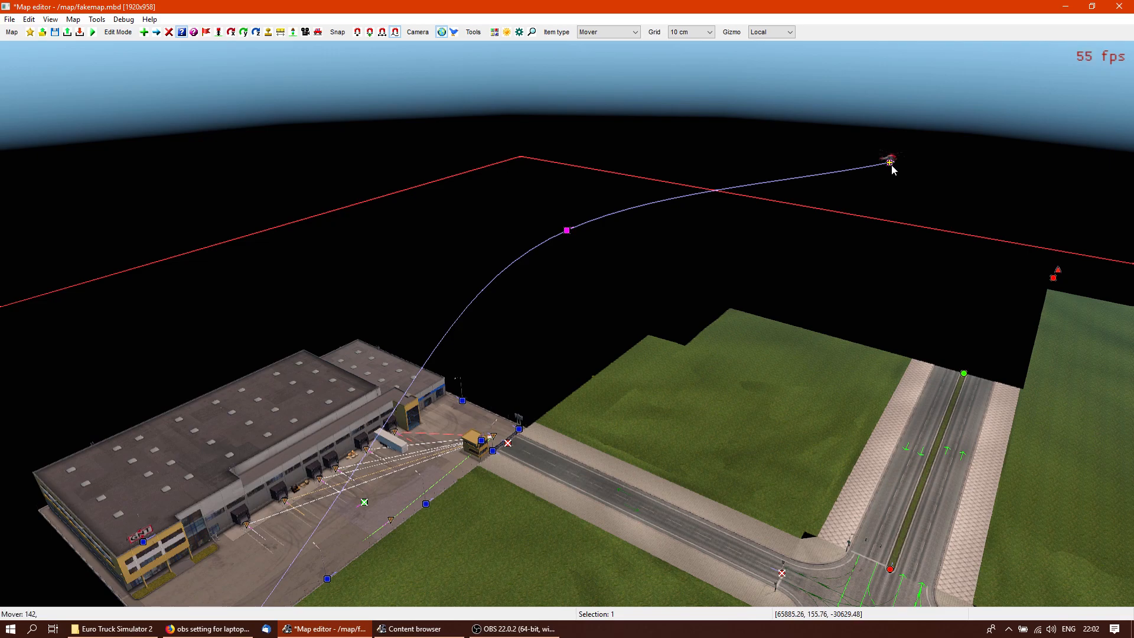
# Enable Bounce at end for the air_ambulance mover and set its delay at end to 5
pyautogui.moveTo(861, 317); pyautogui.dragTo(714, 350, button='middle')
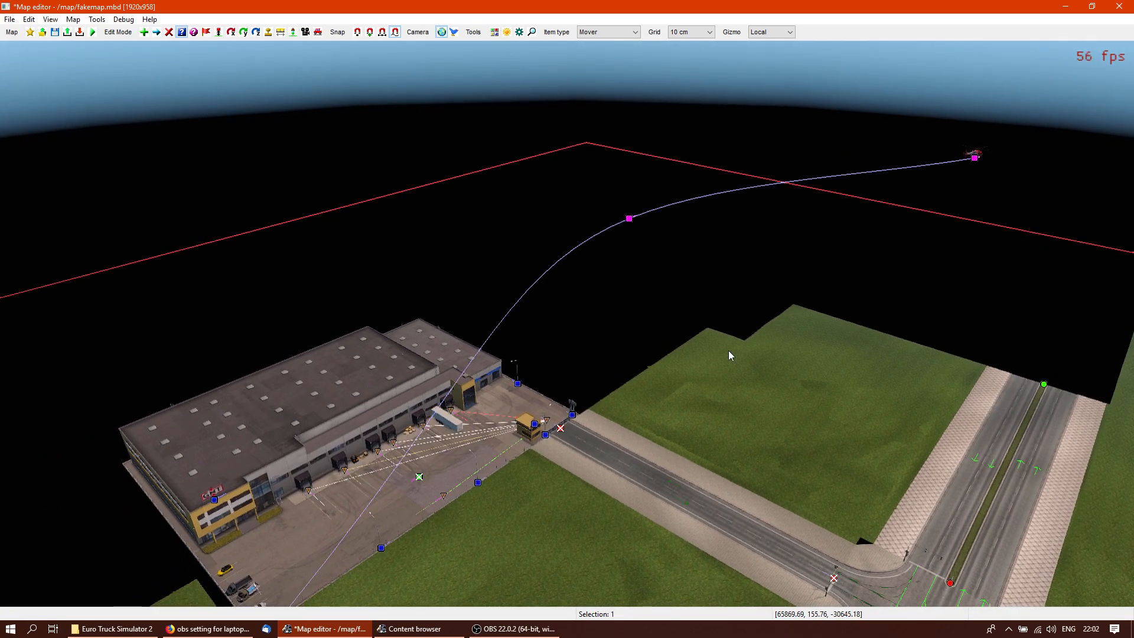
pyautogui.moveTo(586, 489); pyautogui.dragTo(389, 462, button='middle')
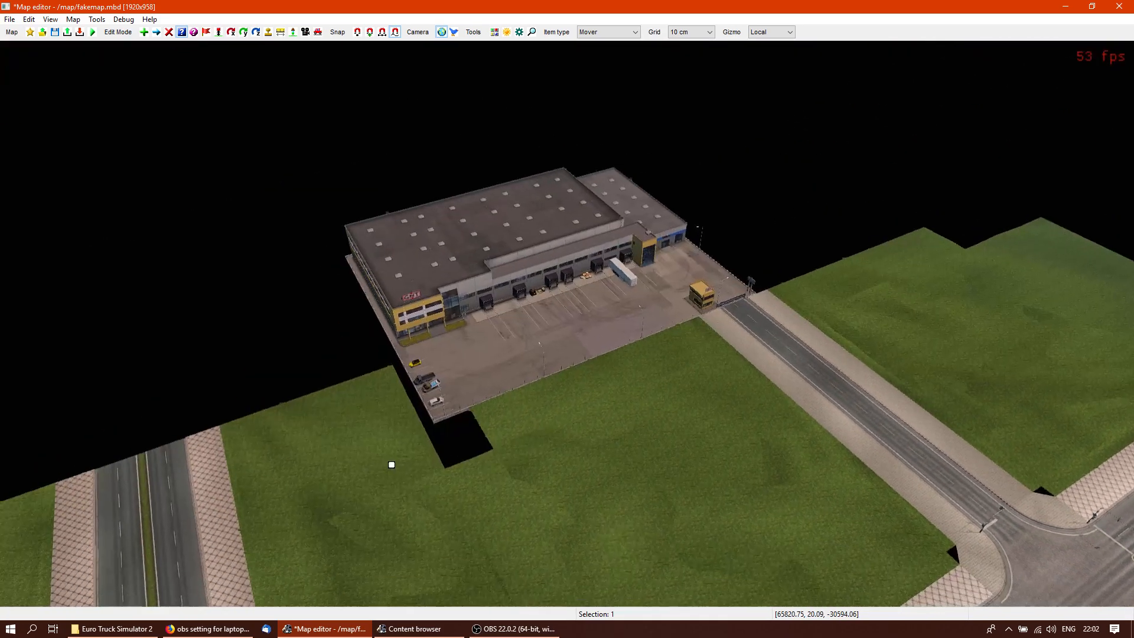
pyautogui.moveTo(675, 412); pyautogui.dragTo(597, 310, button='middle')
pyautogui.moveTo(749, 307); pyautogui.dragTo(566, 413, button='middle')
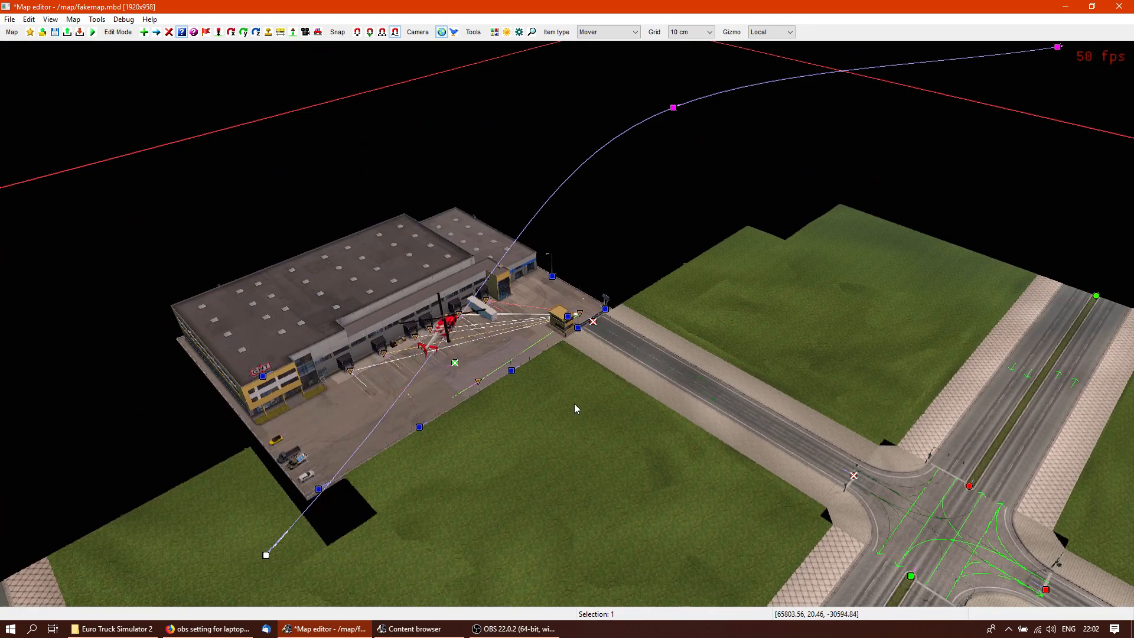
pyautogui.doubleClick(266, 555)
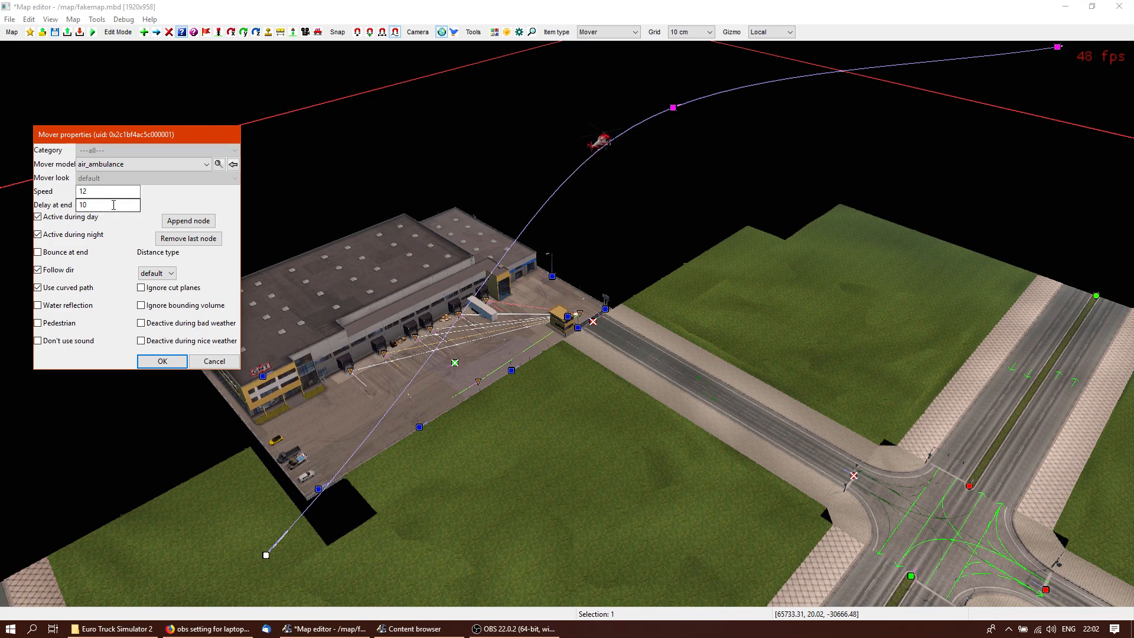
pyautogui.click(62, 254)
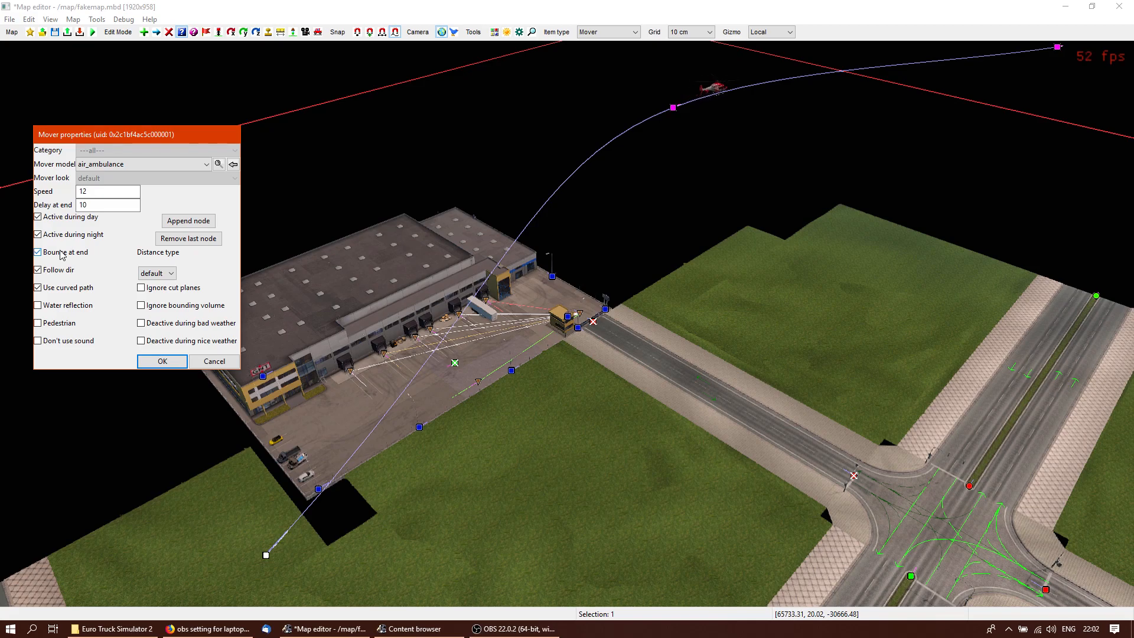
pyautogui.moveTo(429, 270); pyautogui.dragTo(566, 324, button='middle')
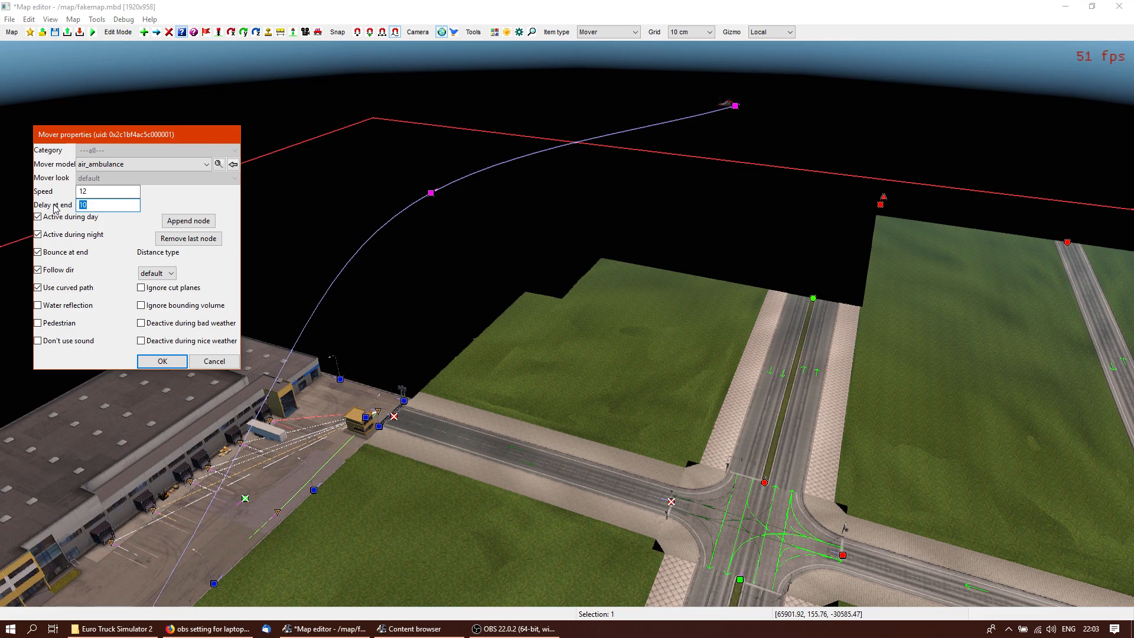
pyautogui.click(162, 358)
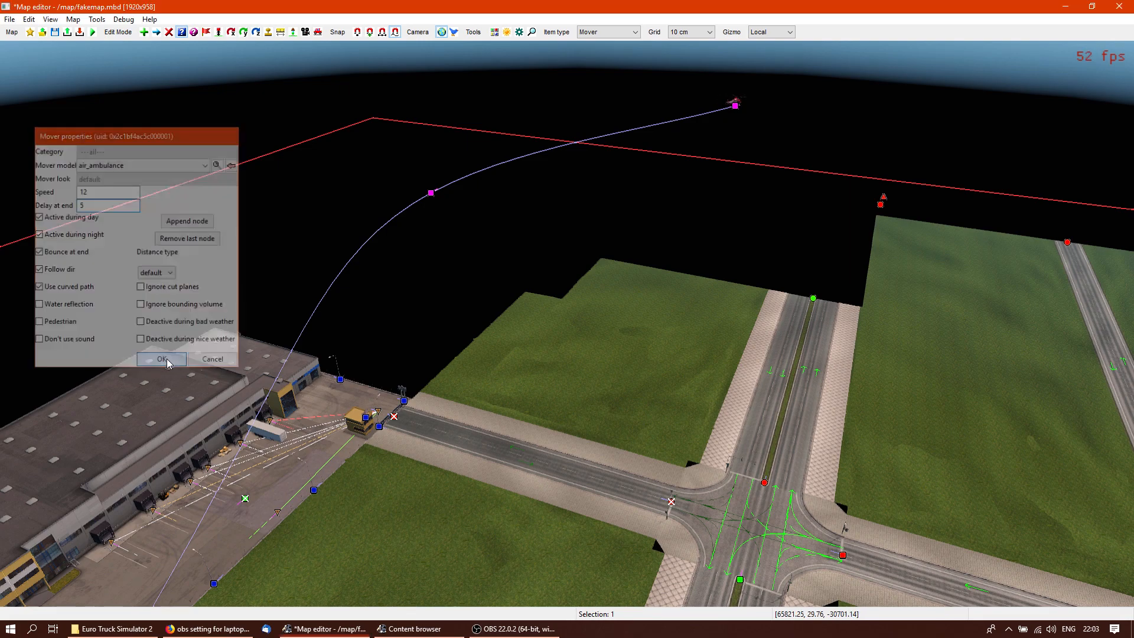
# Watch the air ambulance fly along its path and review its mover properties, including the day and night activity options
pyautogui.moveTo(678, 336); pyautogui.dragTo(566, 324, button='middle')
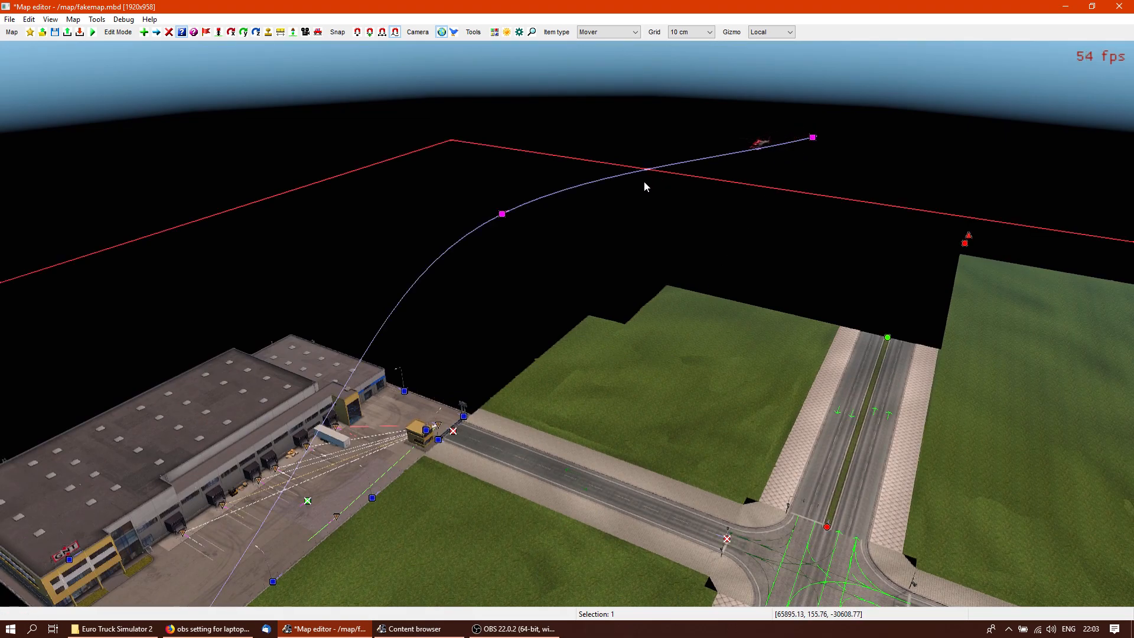
pyautogui.moveTo(723, 399); pyautogui.dragTo(566, 323, button='middle')
pyautogui.moveTo(528, 372); pyautogui.dragTo(343, 452, button='middle')
pyautogui.doubleClick(336, 444)
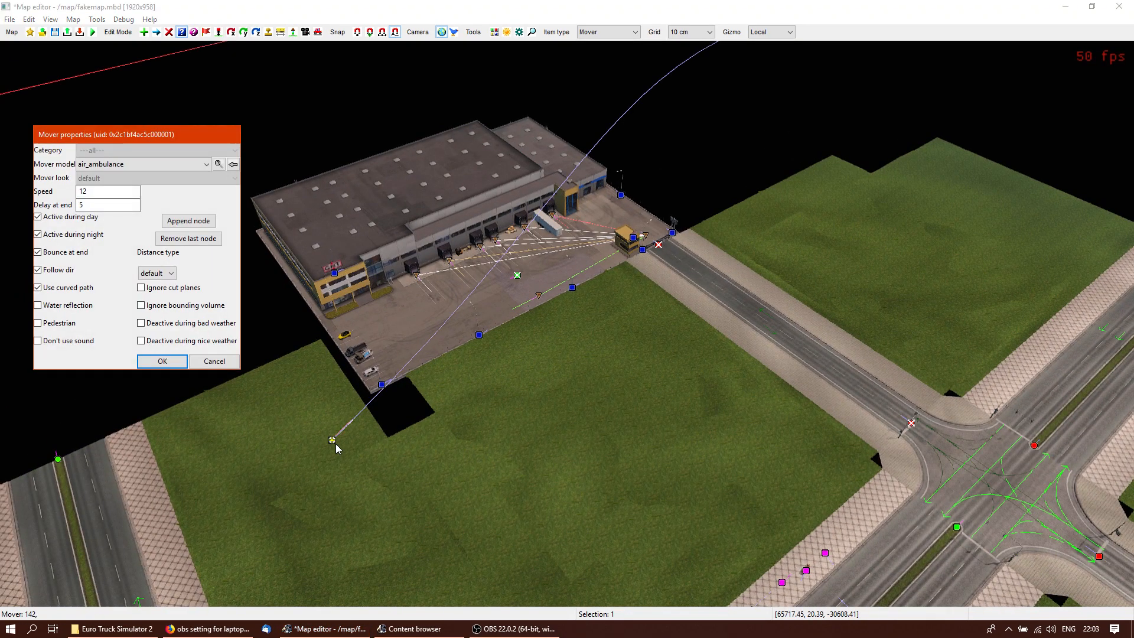
pyautogui.moveTo(601, 409); pyautogui.dragTo(568, 308, button='middle')
pyautogui.moveTo(549, 263); pyautogui.dragTo(582, 372, button='middle')
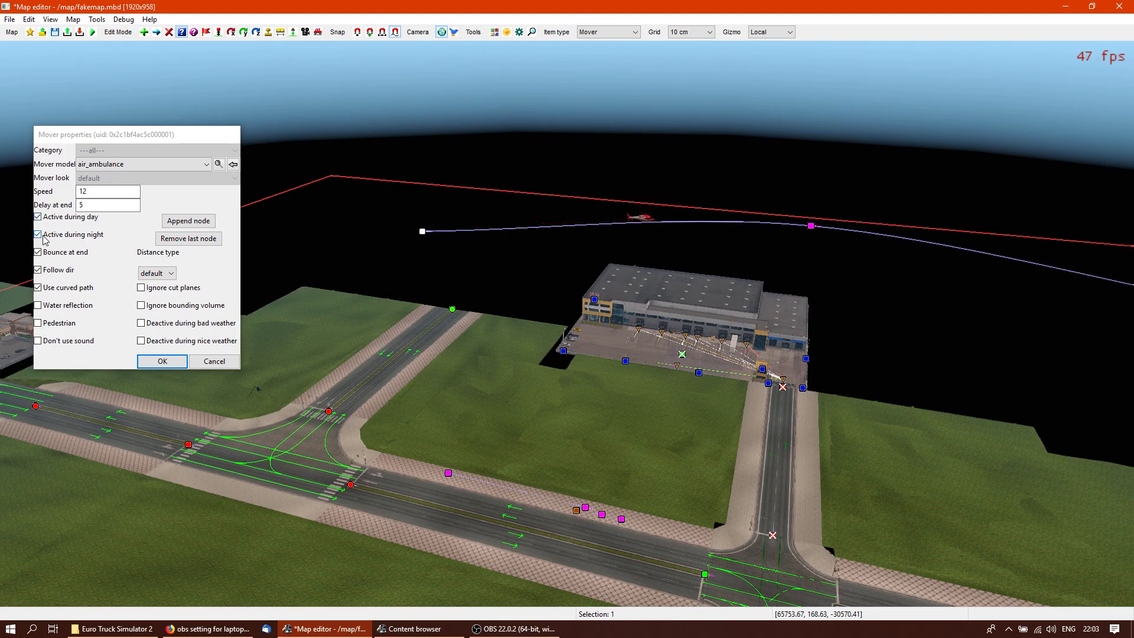
pyautogui.moveTo(143, 142); pyautogui.dragTo(201, 195)
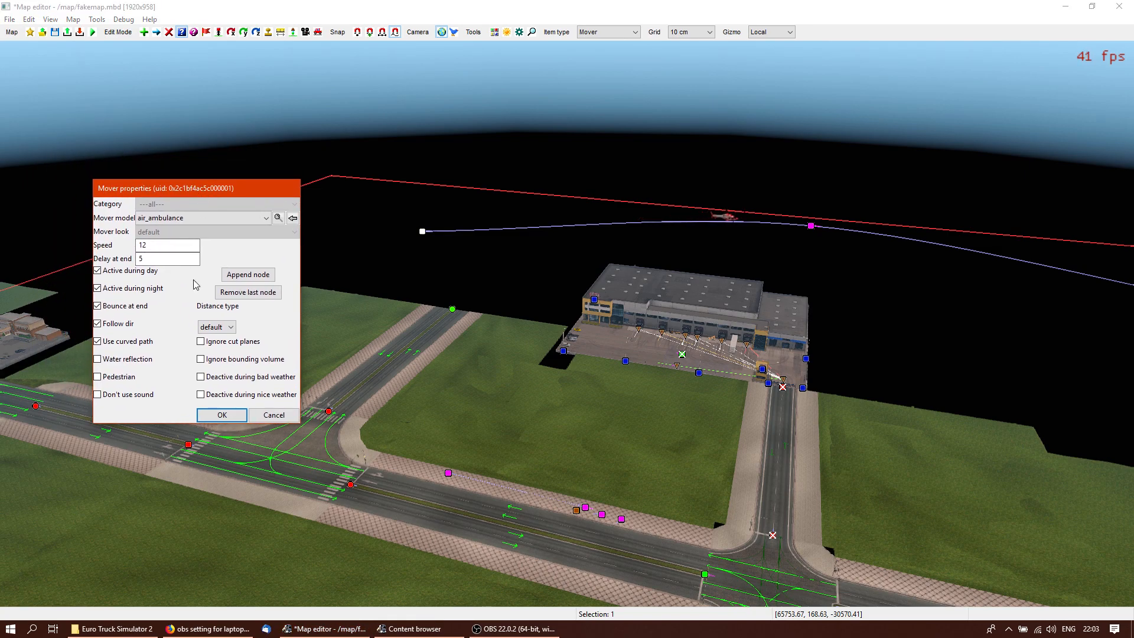
pyautogui.click(222, 415)
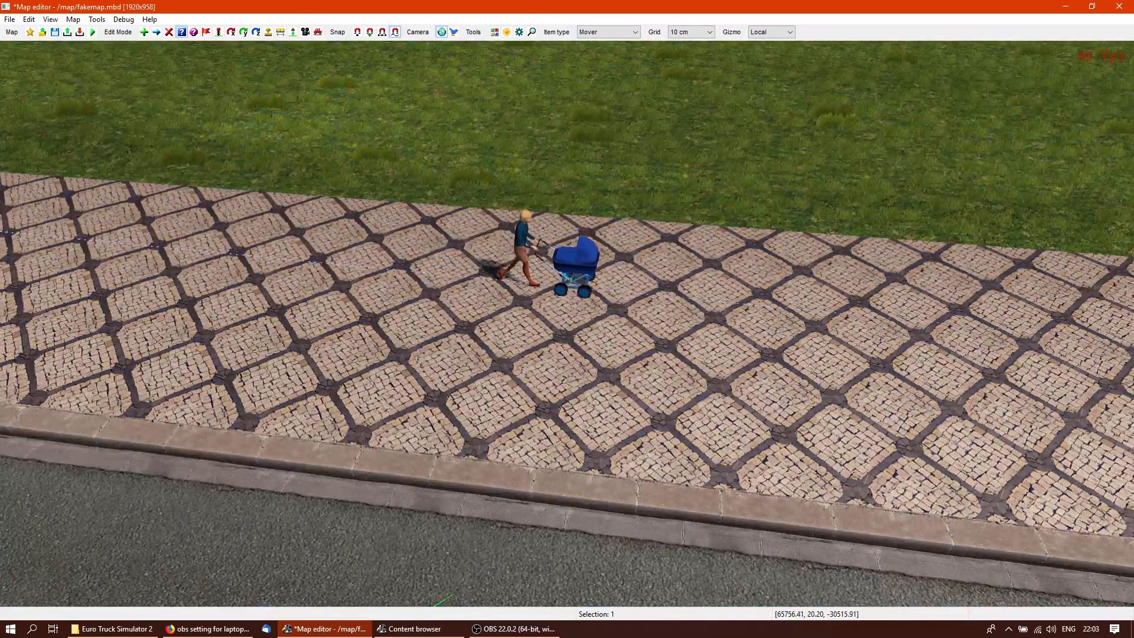
# Examine the stroller mover walking along the sidewalk and the air ambulance flying overhead
pyautogui.moveTo(565, 324); pyautogui.dragTo(643, 290, button='middle')
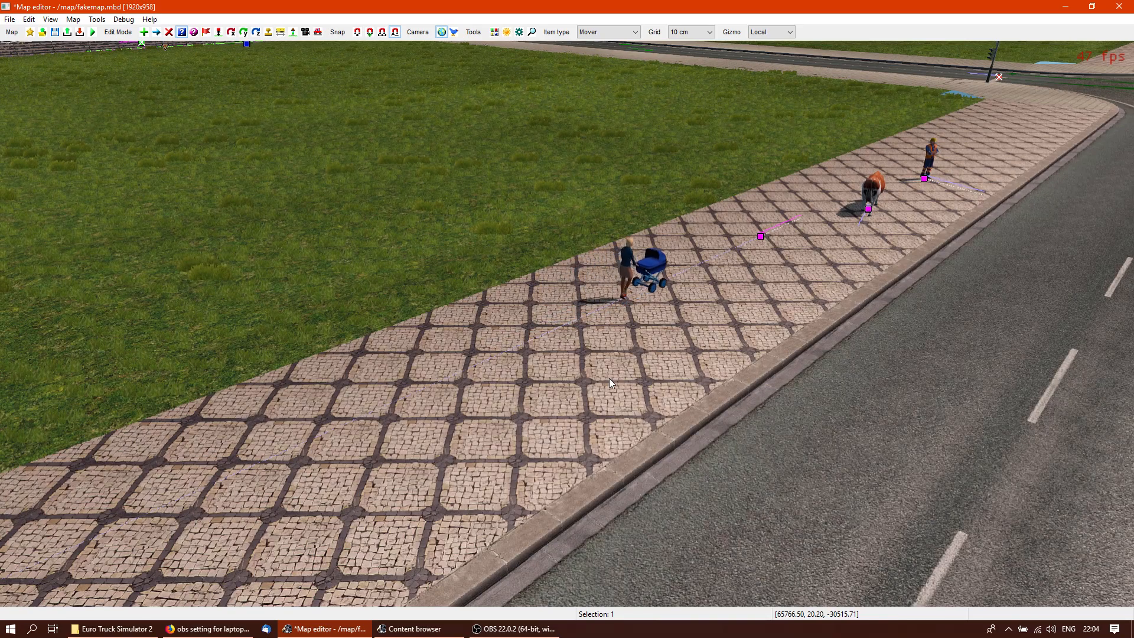
pyautogui.moveTo(598, 378); pyautogui.dragTo(566, 324, button='middle')
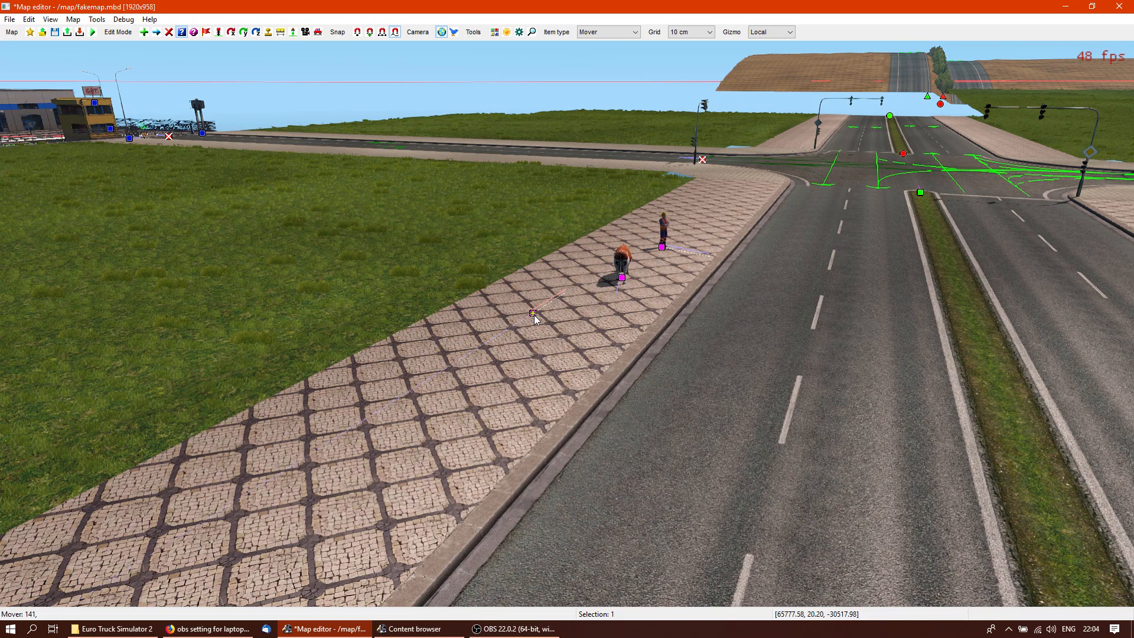
pyautogui.moveTo(533, 317); pyautogui.dragTo(545, 351, button='middle')
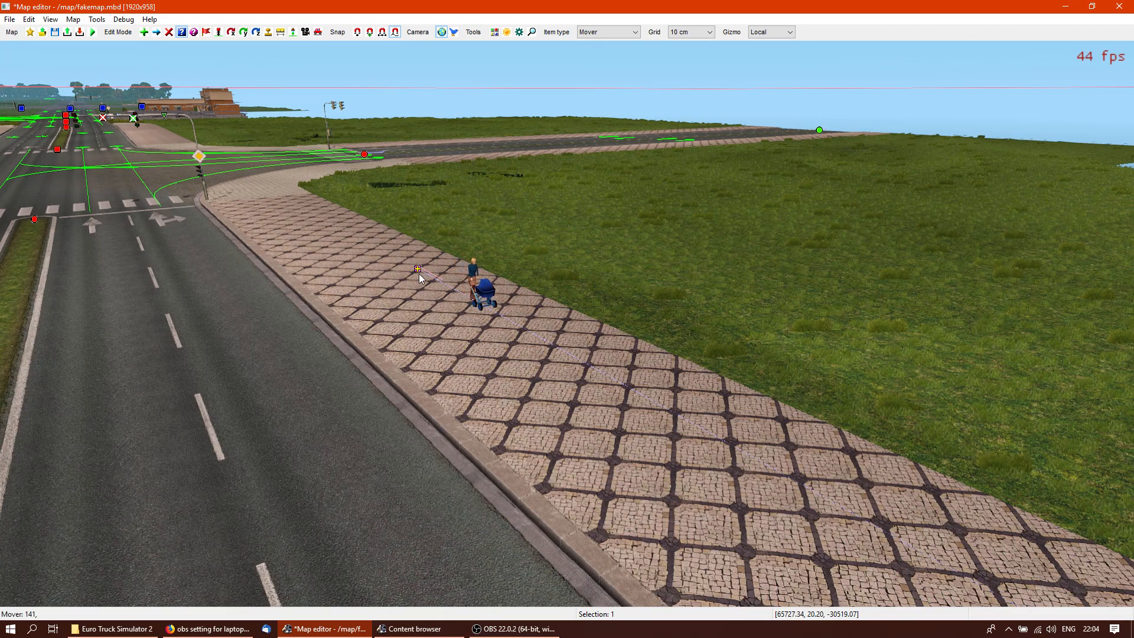
pyautogui.moveTo(516, 395); pyautogui.dragTo(606, 350, button='middle')
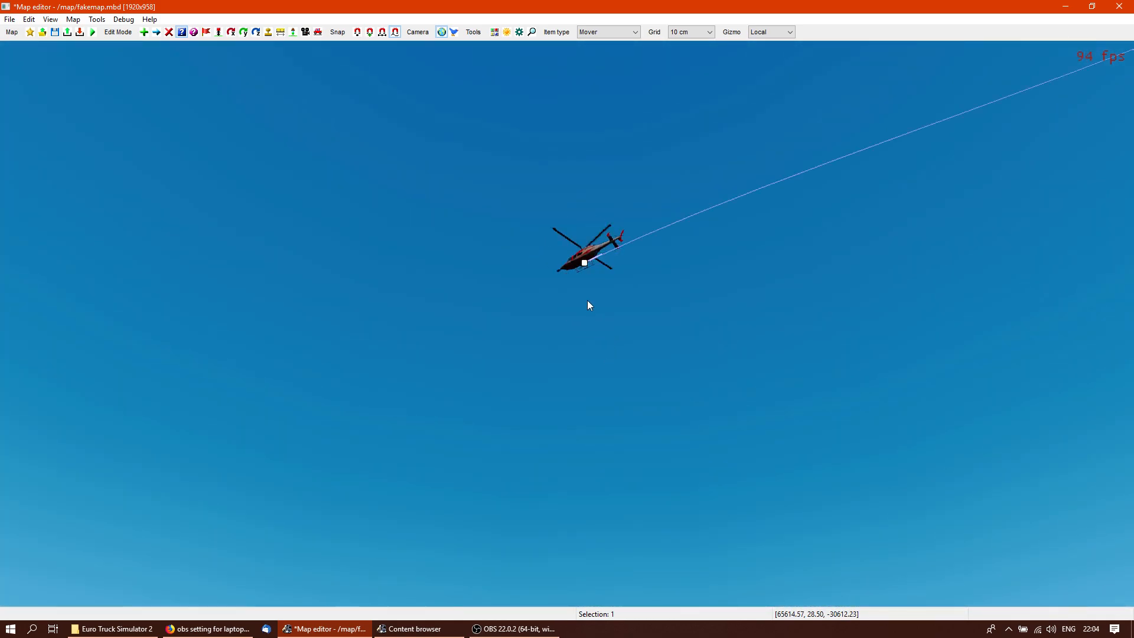
pyautogui.press('m')
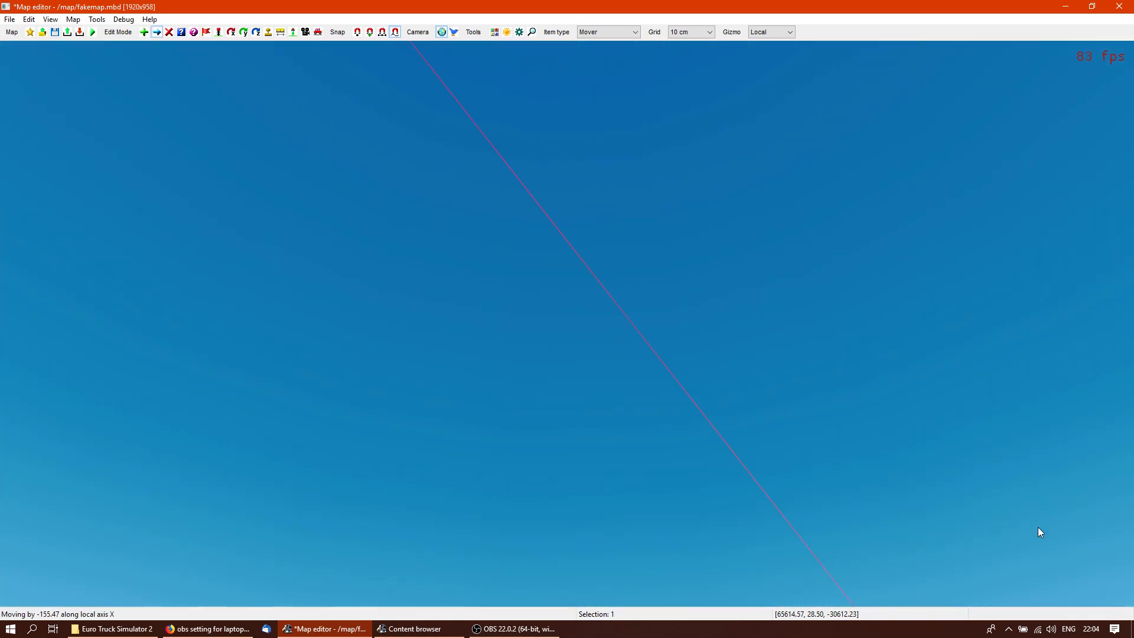
# Enable Bounce at end for the stroller mover on the sidewalk
pyautogui.moveTo(861, 488); pyautogui.dragTo(566, 324, button='middle')
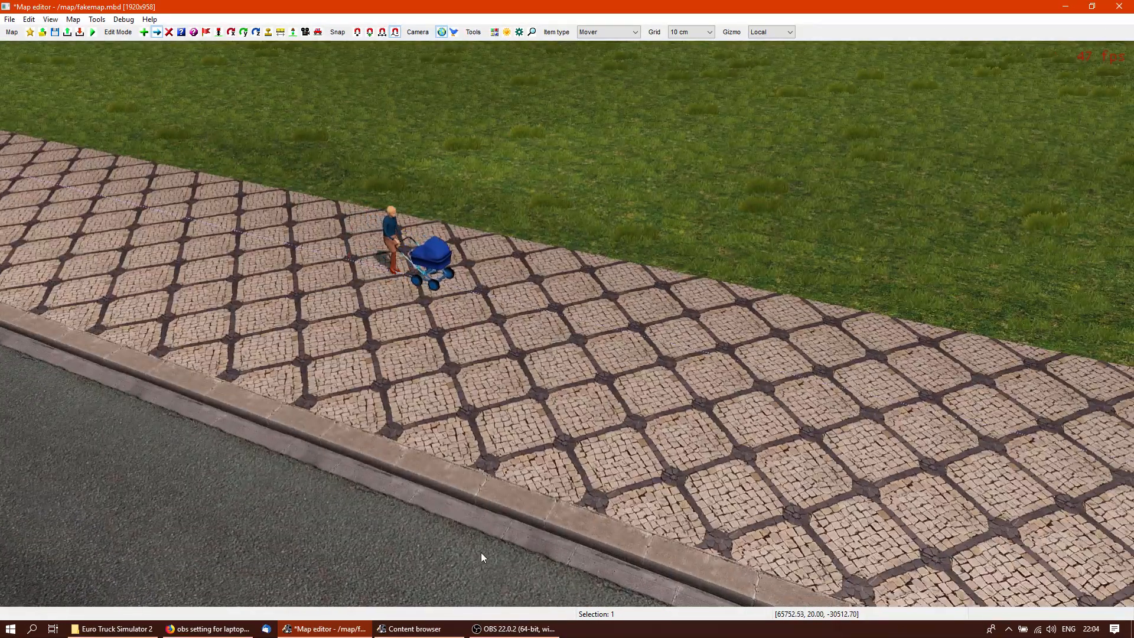
pyautogui.moveTo(431, 328); pyautogui.dragTo(581, 319, button='middle')
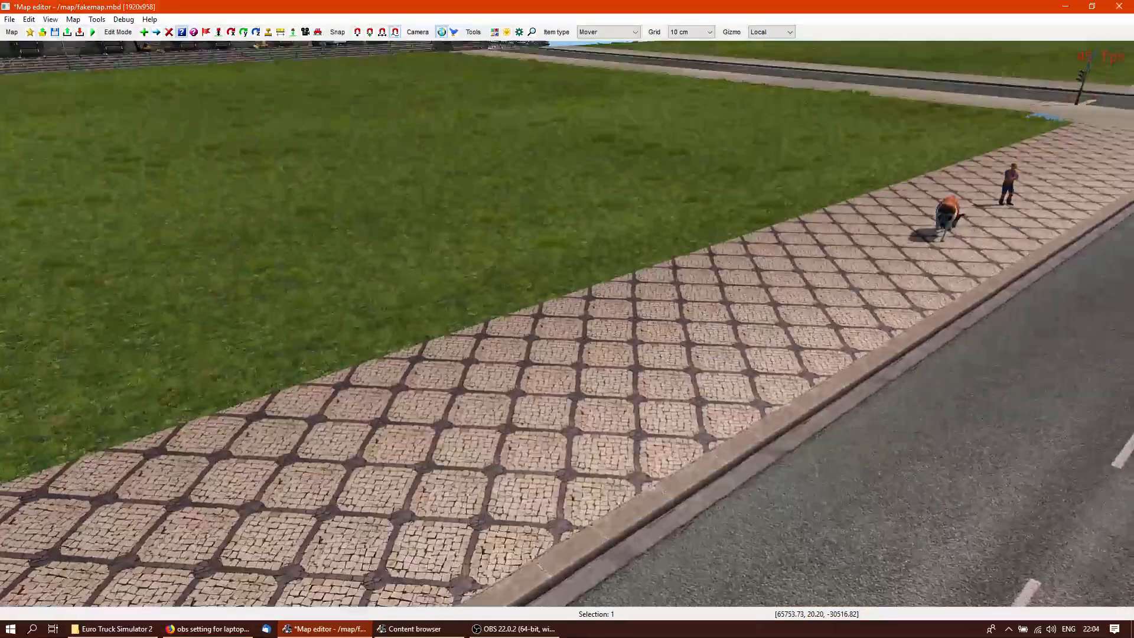
pyautogui.doubleClick(825, 260)
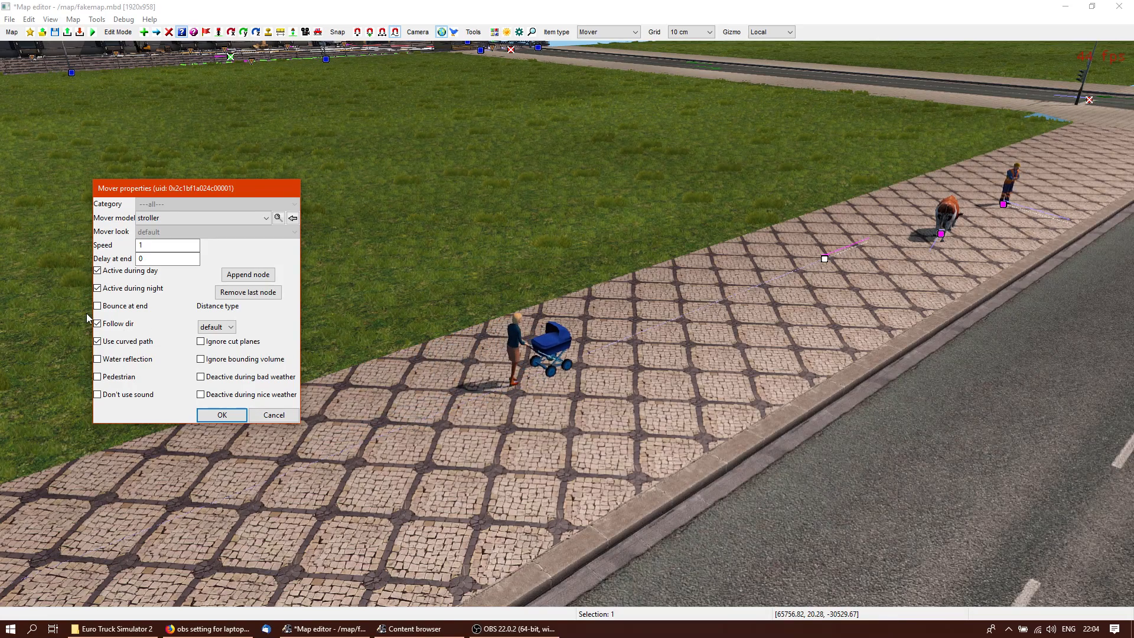
pyautogui.click(222, 414)
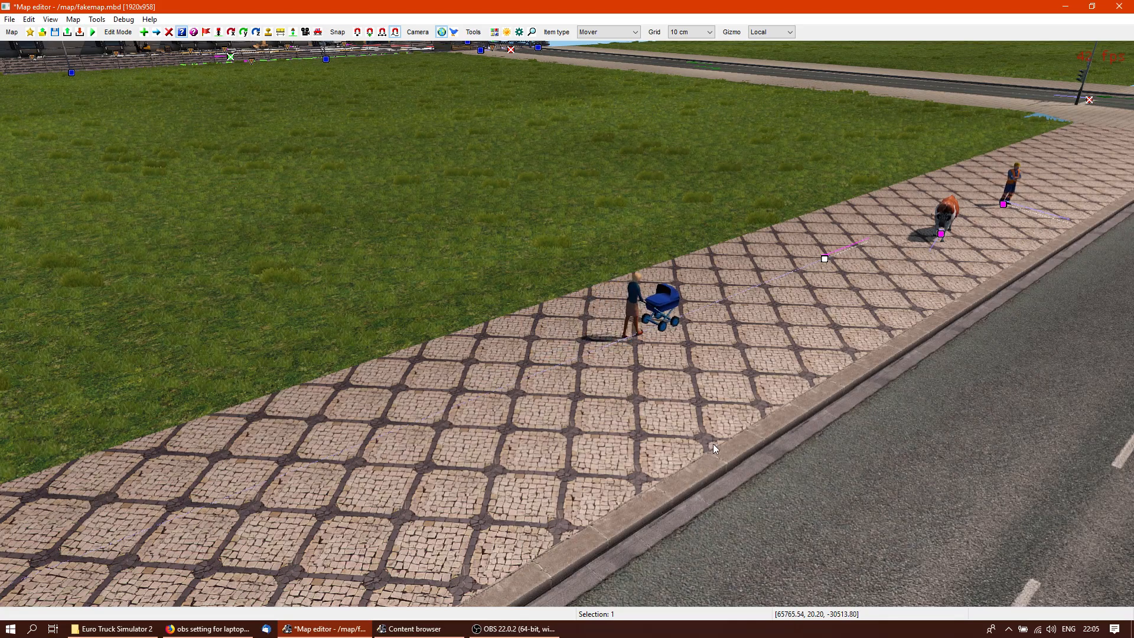
# Review the stroller mover's sound and bad or nice weather deactivation options while viewing the stroller and the air ambulance
pyautogui.doubleClick(826, 260)
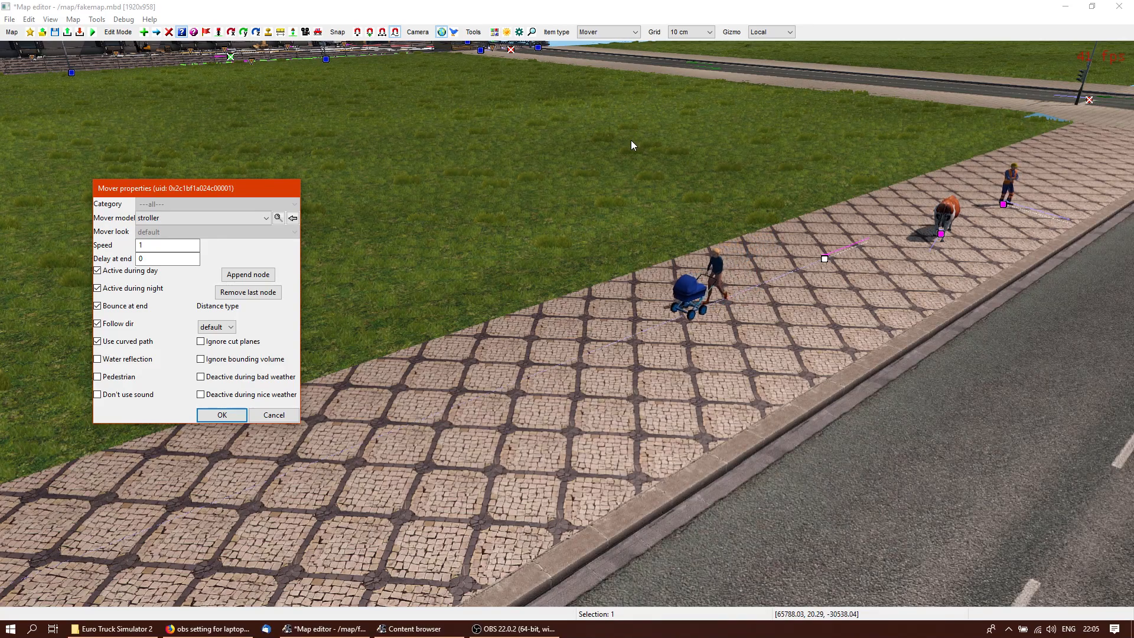
pyautogui.moveTo(585, 410); pyautogui.dragTo(644, 419, button='middle')
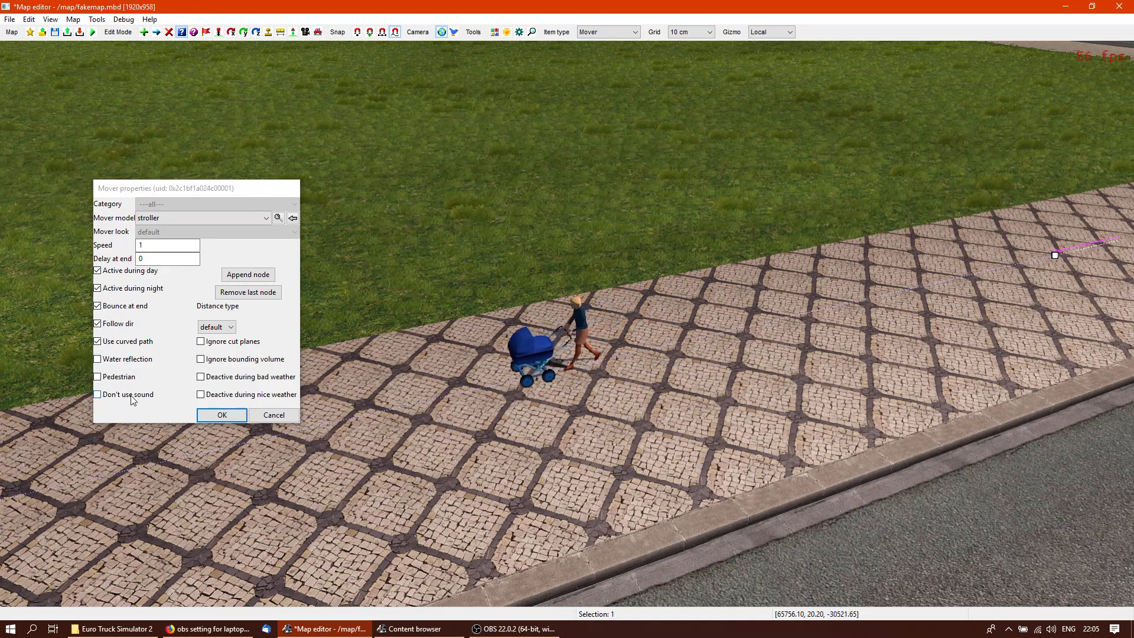
pyautogui.moveTo(461, 354); pyautogui.dragTo(353, 333, button='right')
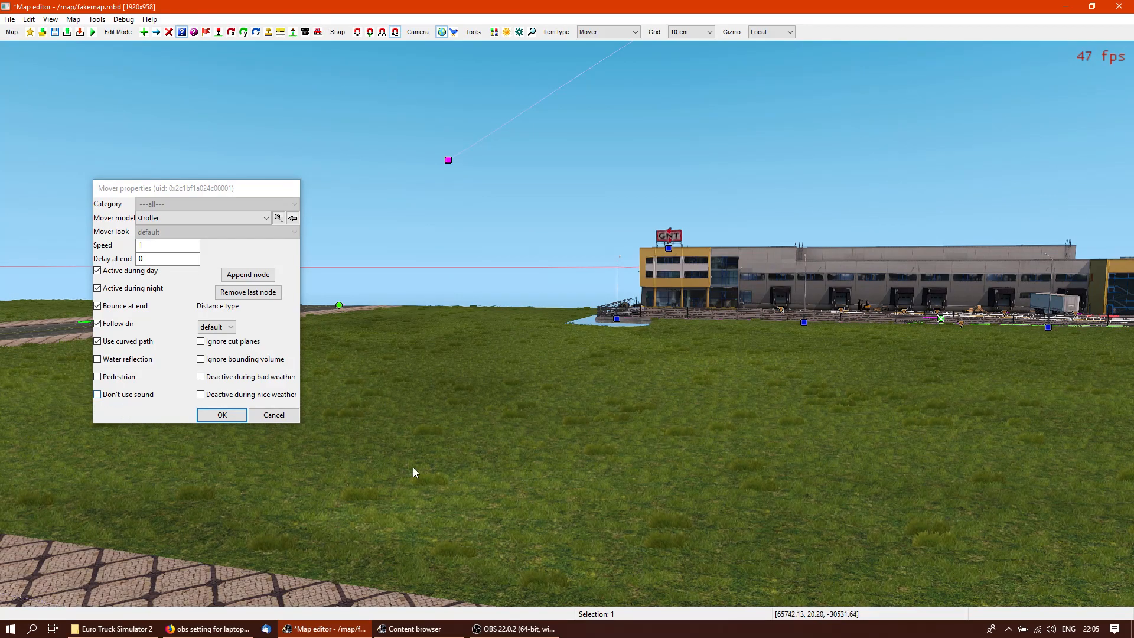
pyautogui.moveTo(412, 472); pyautogui.dragTo(411, 514, button='right')
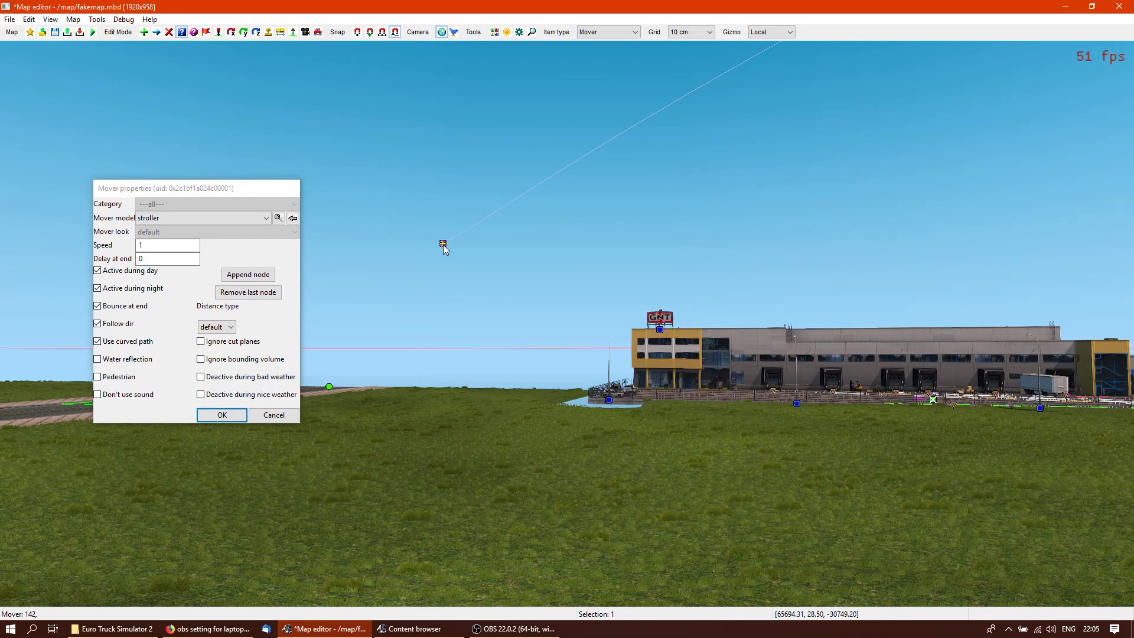
pyautogui.moveTo(529, 359); pyautogui.dragTo(568, 328, button='right')
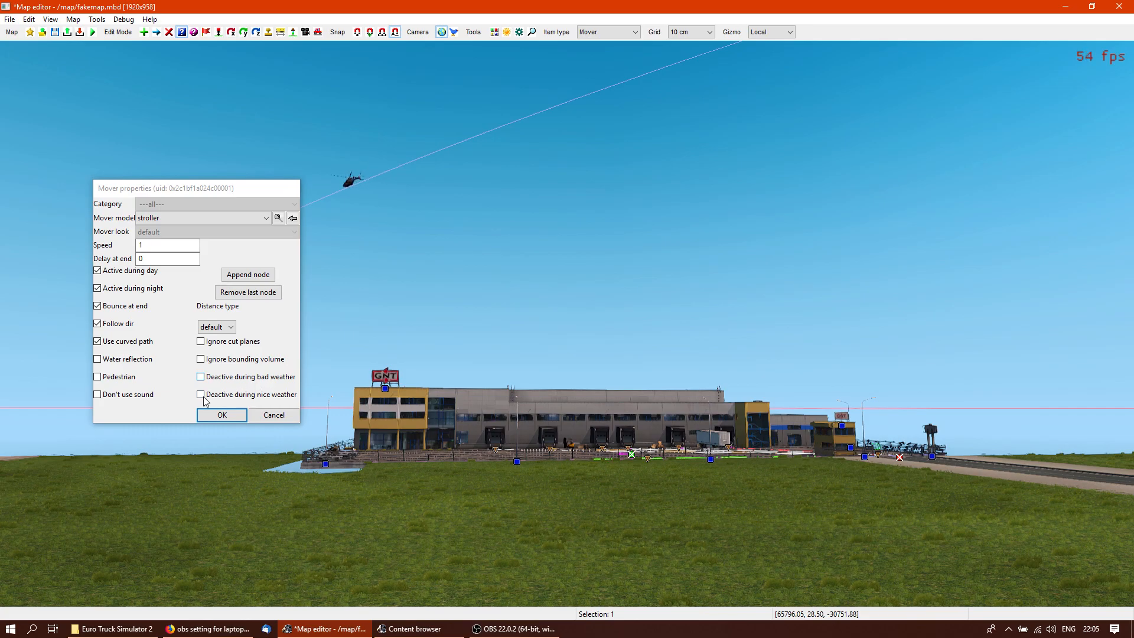
pyautogui.moveTo(648, 488); pyautogui.dragTo(567, 324, button='middle')
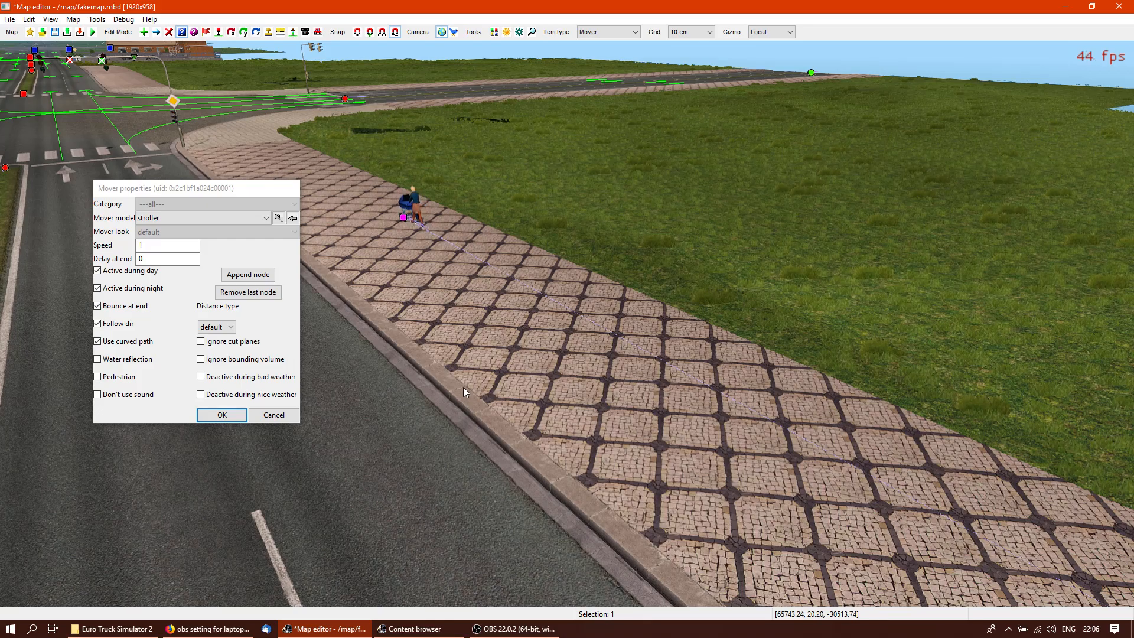
pyautogui.moveTo(483, 380); pyautogui.dragTo(554, 215, button='middle')
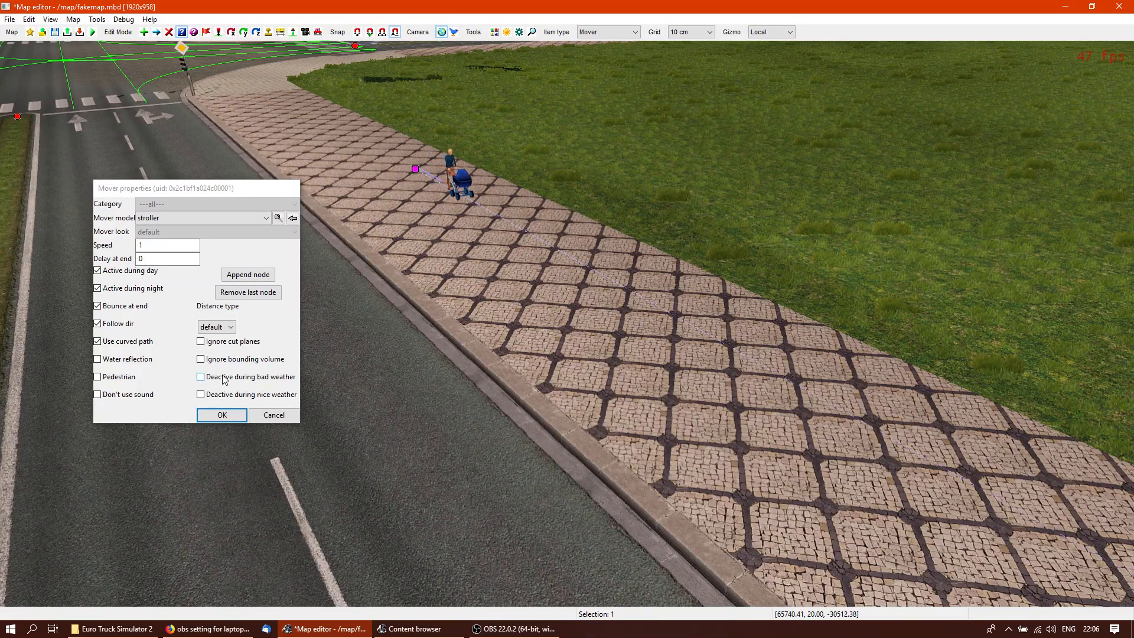
pyautogui.moveTo(528, 375); pyautogui.dragTo(566, 321, button='middle')
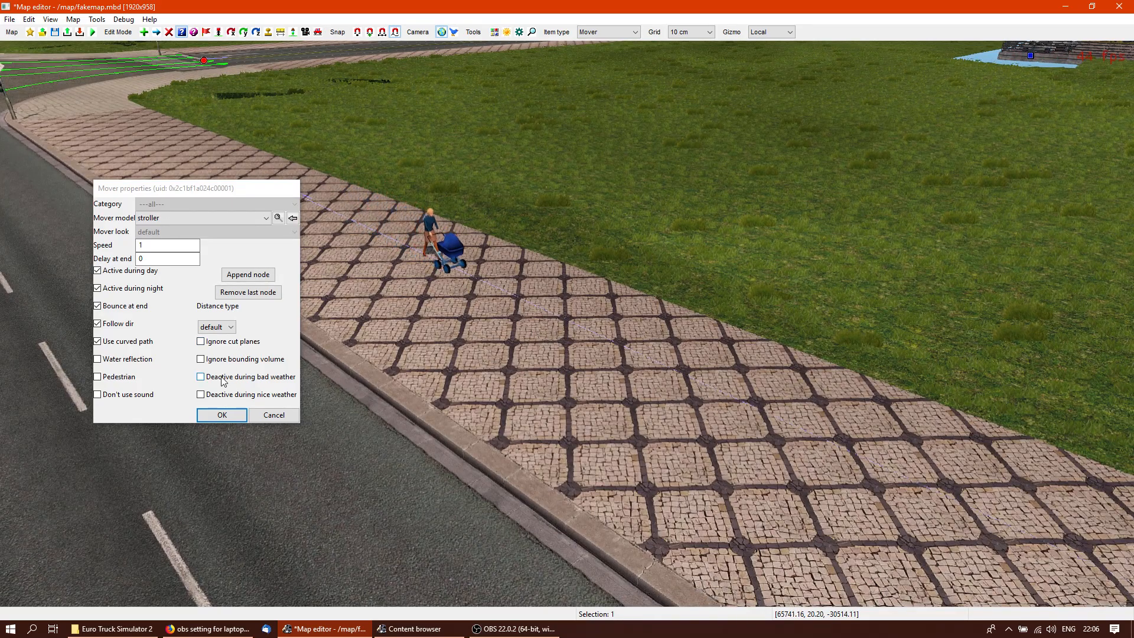
pyautogui.click(232, 413)
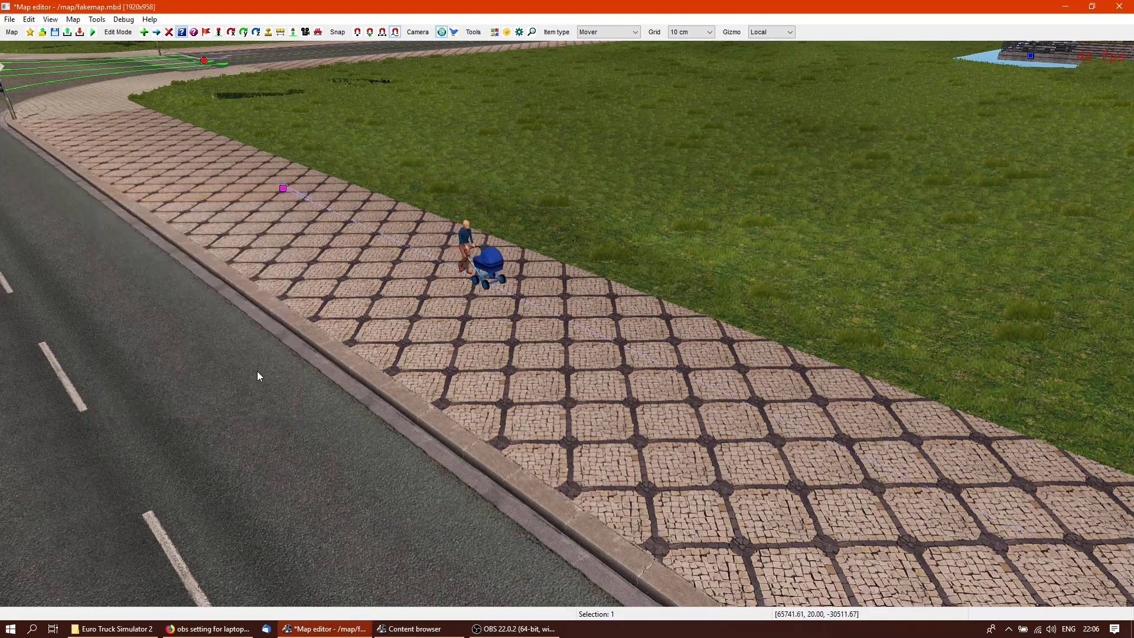
# Cancel the autosave and place a new mover path across the grass behind the cow and the construction worker
pyautogui.moveTo(256, 367); pyautogui.dragTo(277, 254, button='middle')
pyautogui.press('Up')
pyautogui.press('Up')
pyautogui.press('Up')
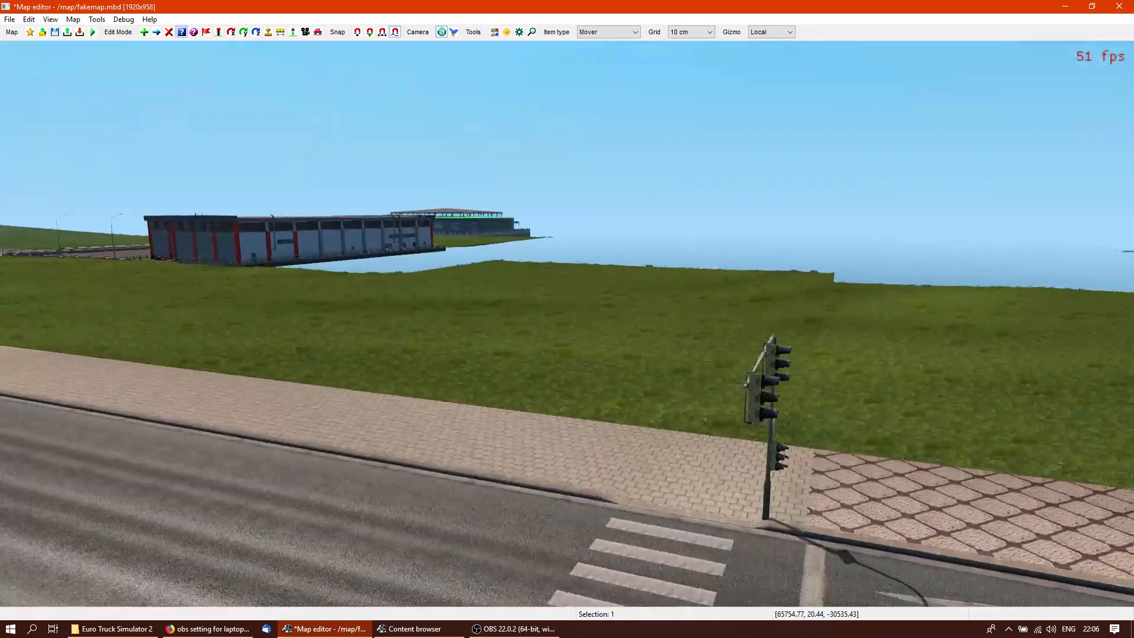
pyautogui.press('Up')
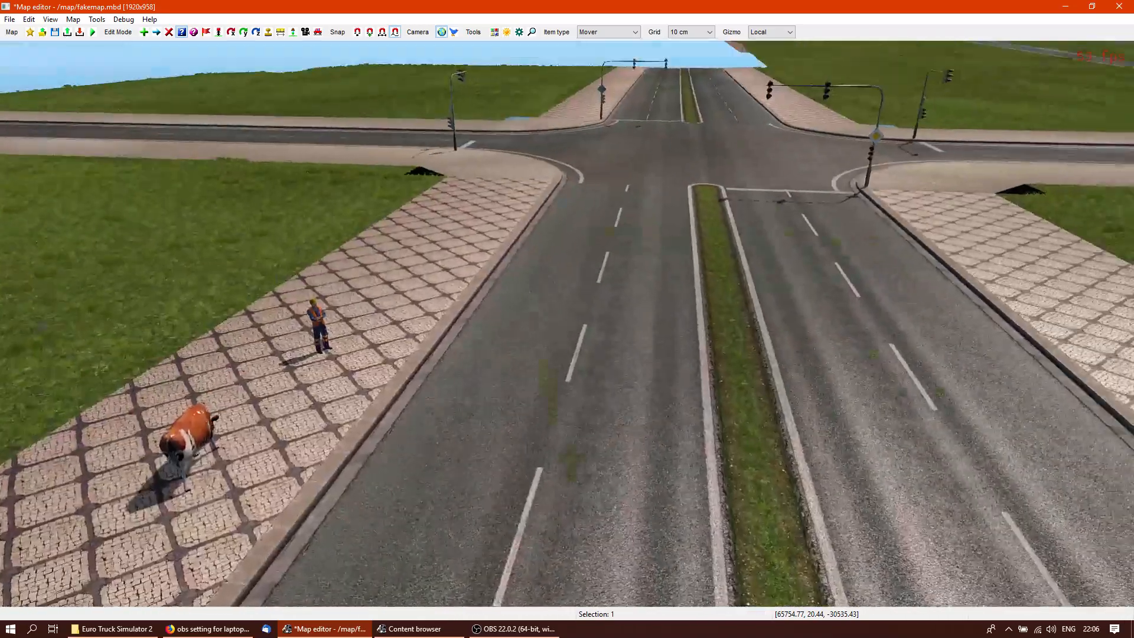
pyautogui.moveTo(566, 328)
pyautogui.mouseDown(button='right')
pyautogui.moveTo(531, 328)
pyautogui.moveTo(567, 328)
pyautogui.mouseUp(button='right')
pyautogui.moveTo(693, 397); pyautogui.dragTo(698, 345, button='right')
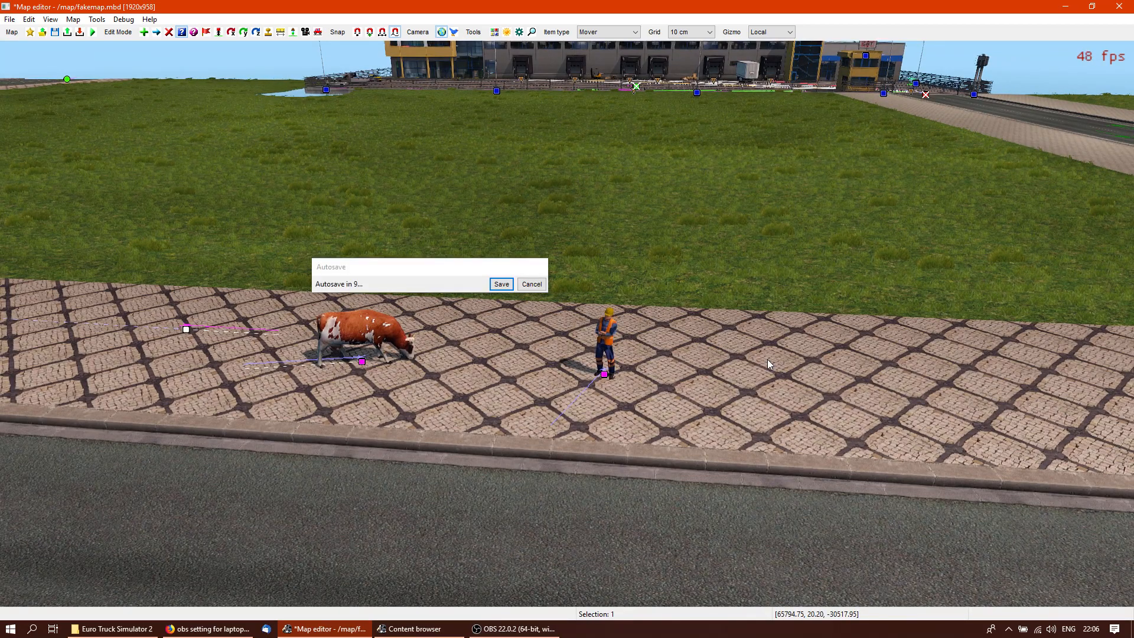
pyautogui.click(532, 284)
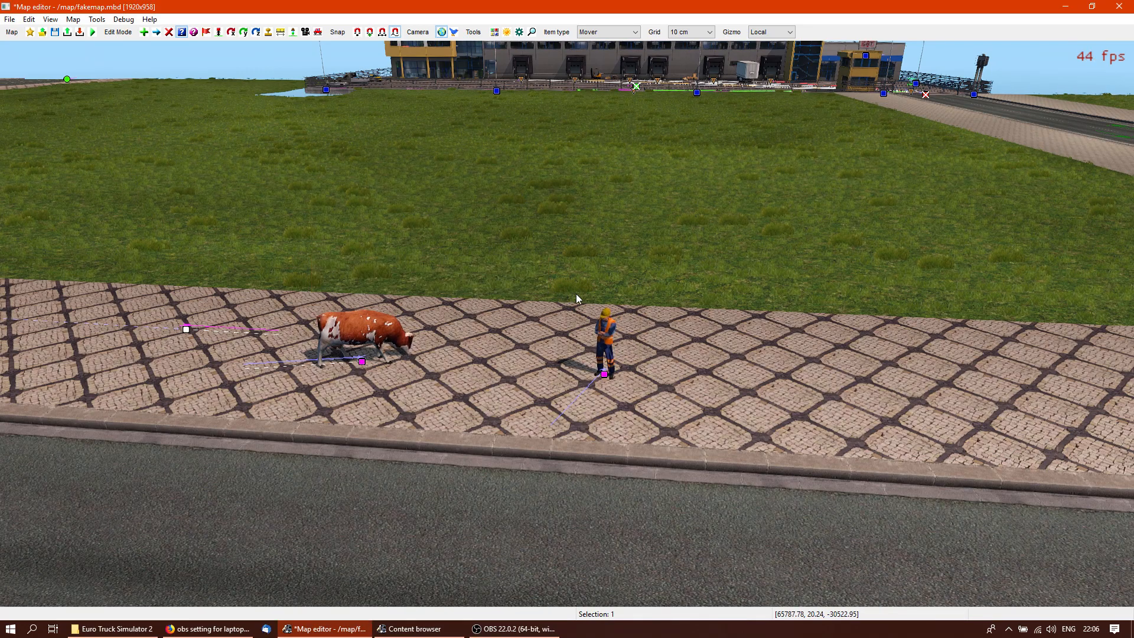
pyautogui.press('Insert')
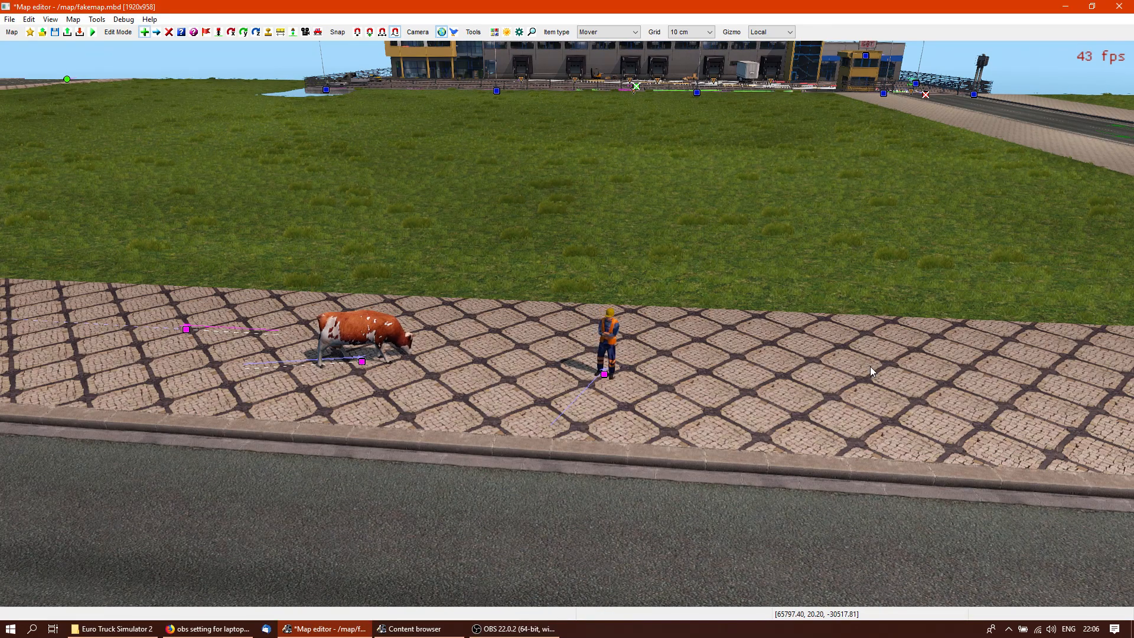
pyautogui.click(982, 267)
pyautogui.click(176, 227)
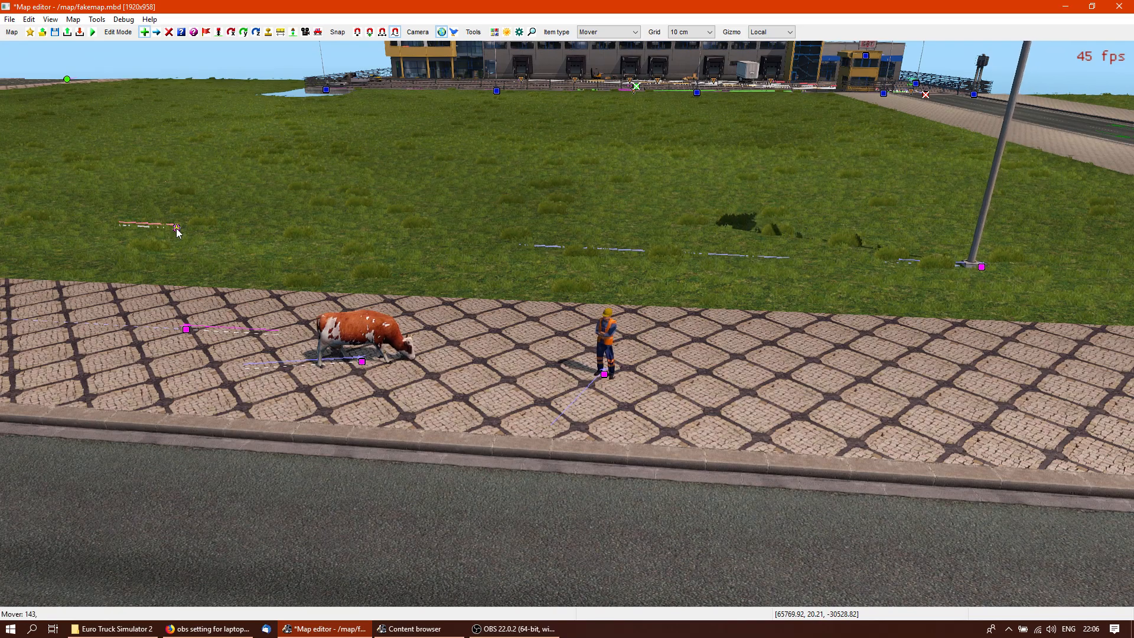
pyautogui.press('Escape')
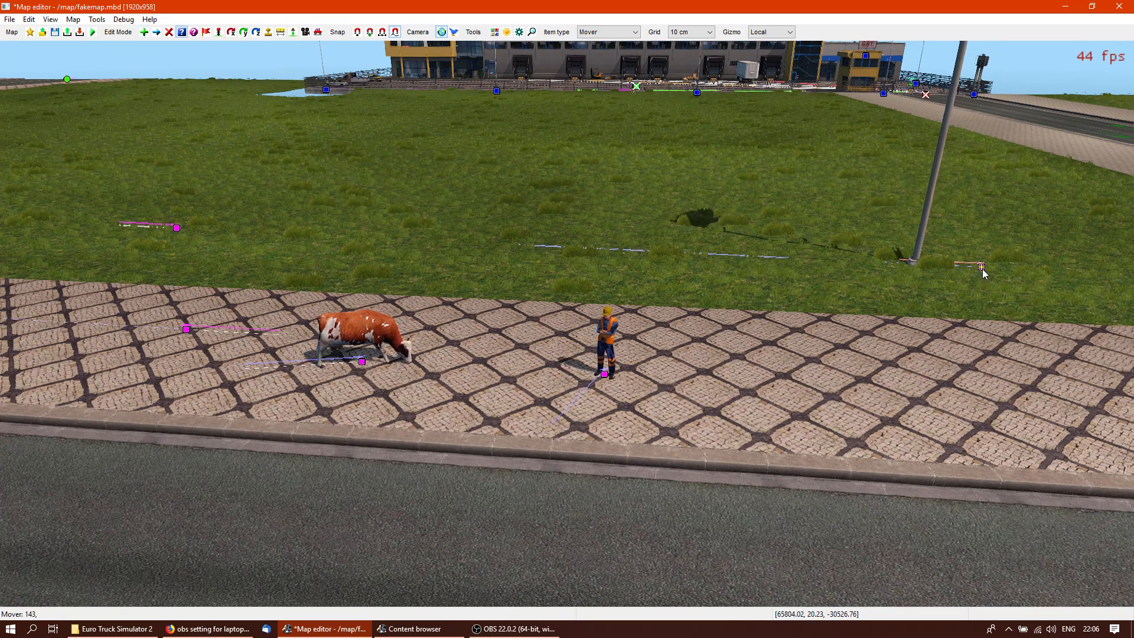
# Set the model of the new grass mover to horse_walk
pyautogui.click(981, 267)
pyautogui.click(172, 219)
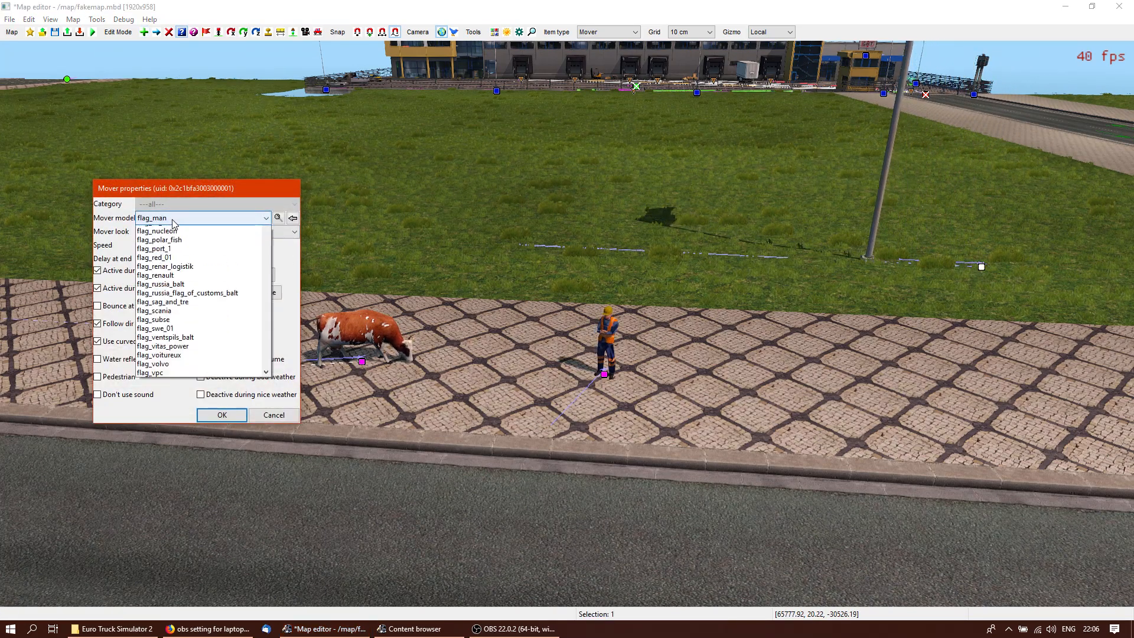
pyautogui.scroll(5, 267, 266)
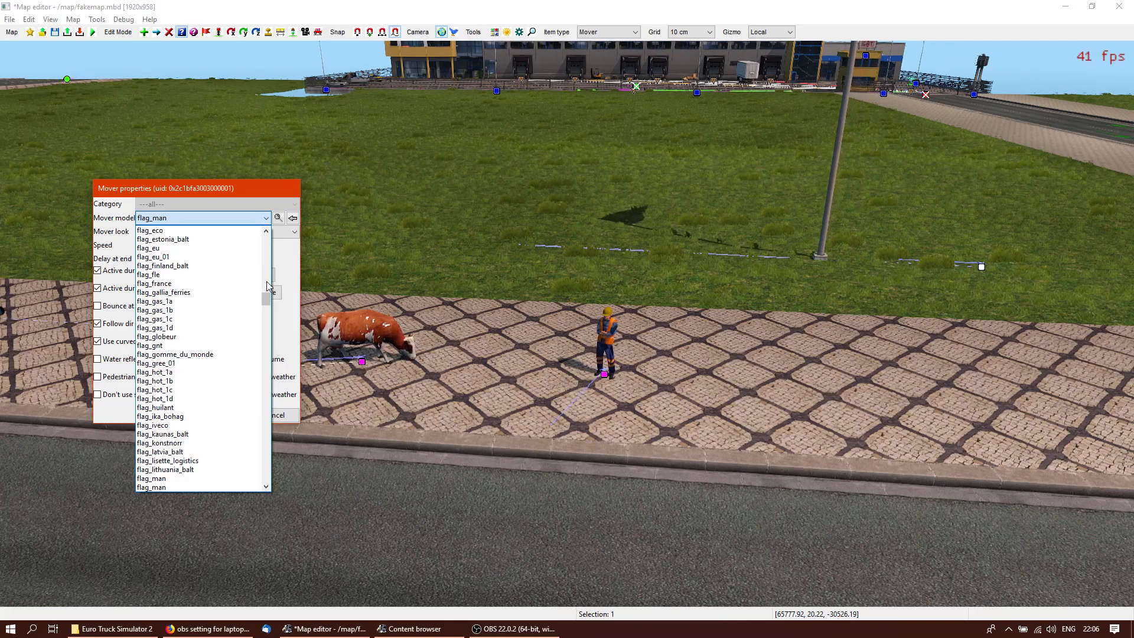
pyautogui.scroll(10, 268, 300)
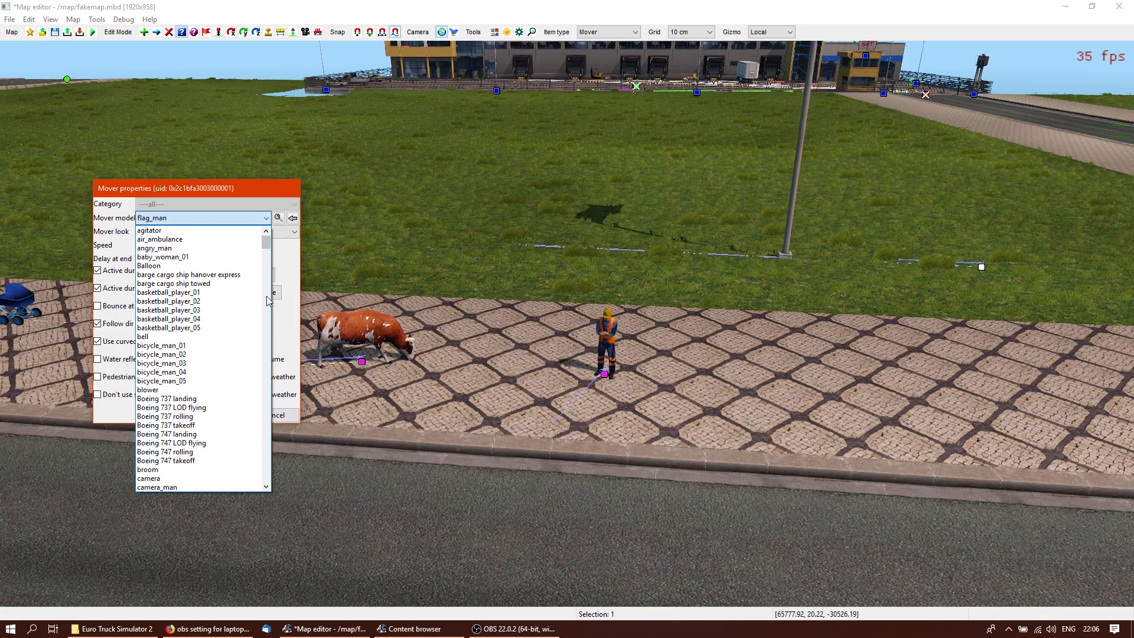
pyautogui.scroll(-10, 267, 296)
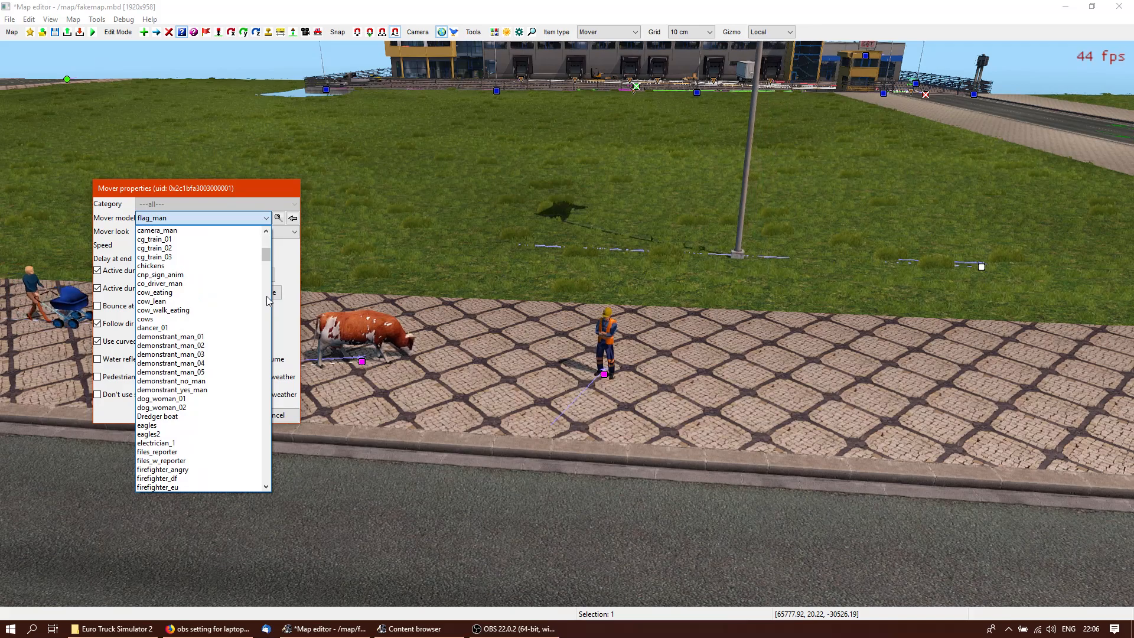
pyautogui.scroll(-12, 267, 296)
pyautogui.scroll(-12, 267, 313)
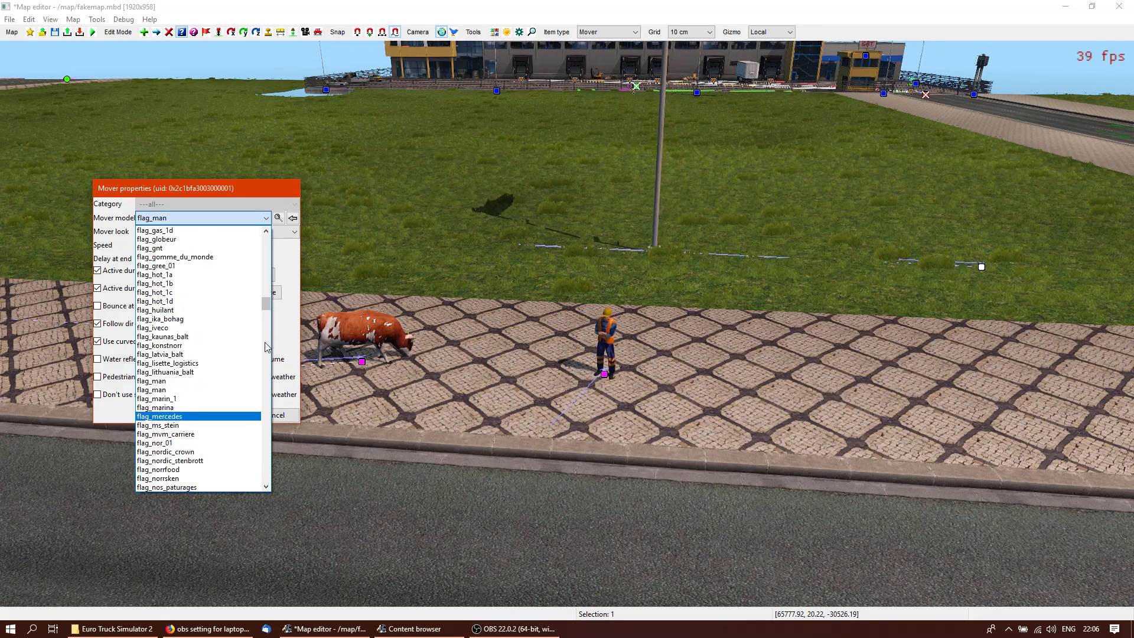
pyautogui.scroll(-10, 268, 331)
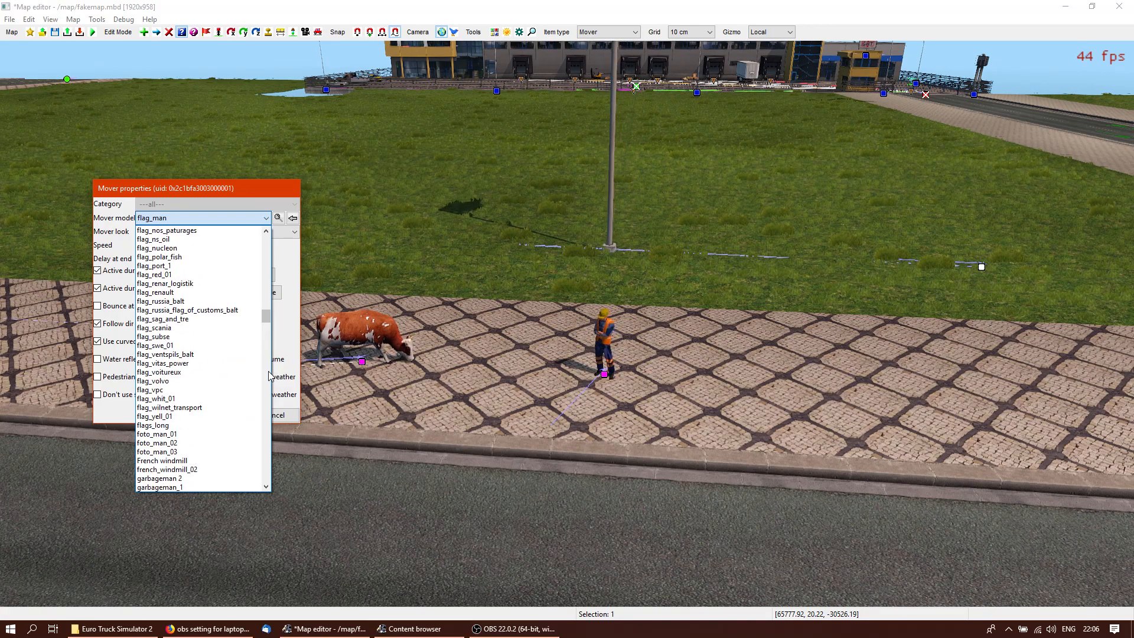
pyautogui.click(266, 486)
pyautogui.scroll(-5, 266, 486)
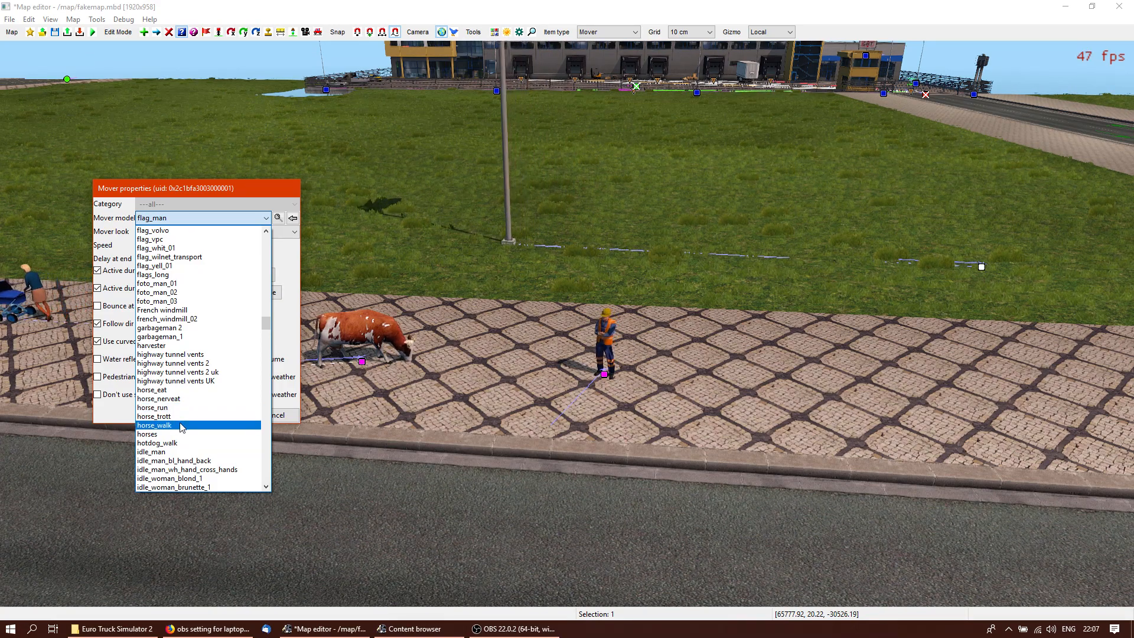
pyautogui.click(155, 425)
pyautogui.click(223, 415)
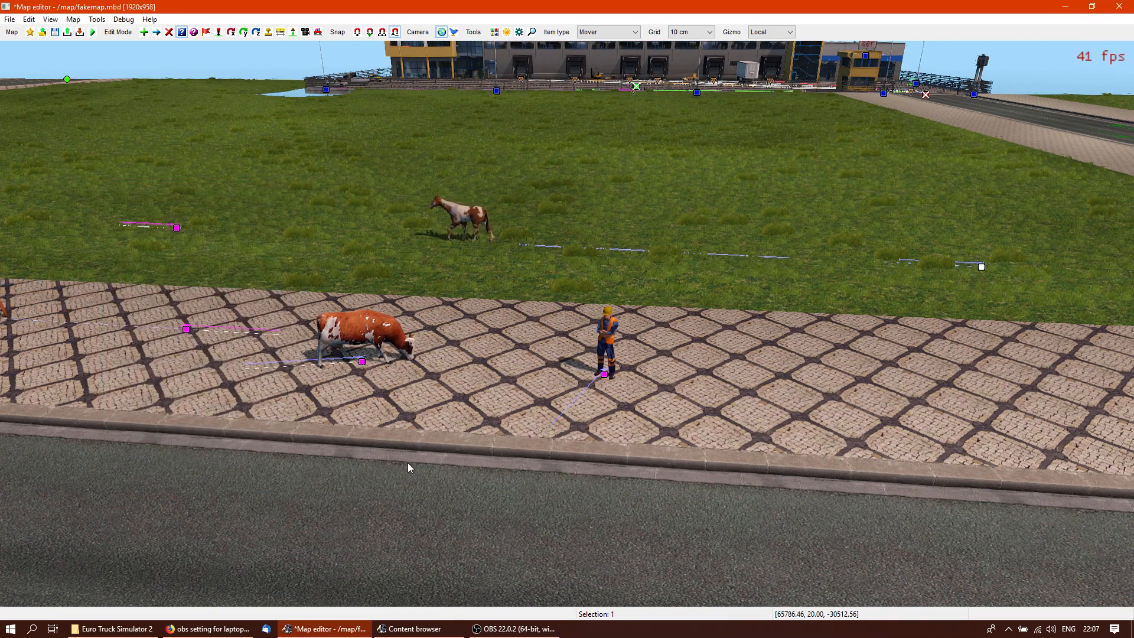
# Change the grass mover's model to hotdog_walk and view it walking along its path
pyautogui.moveTo(400, 486); pyautogui.dragTo(567, 324, button='middle')
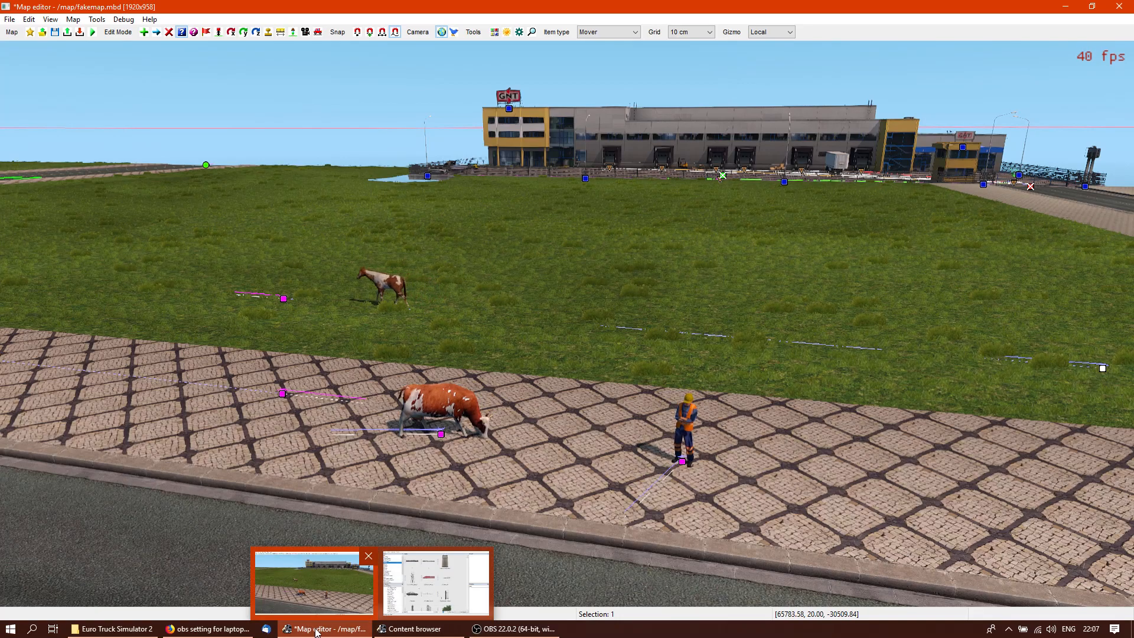
pyautogui.moveTo(317, 632)
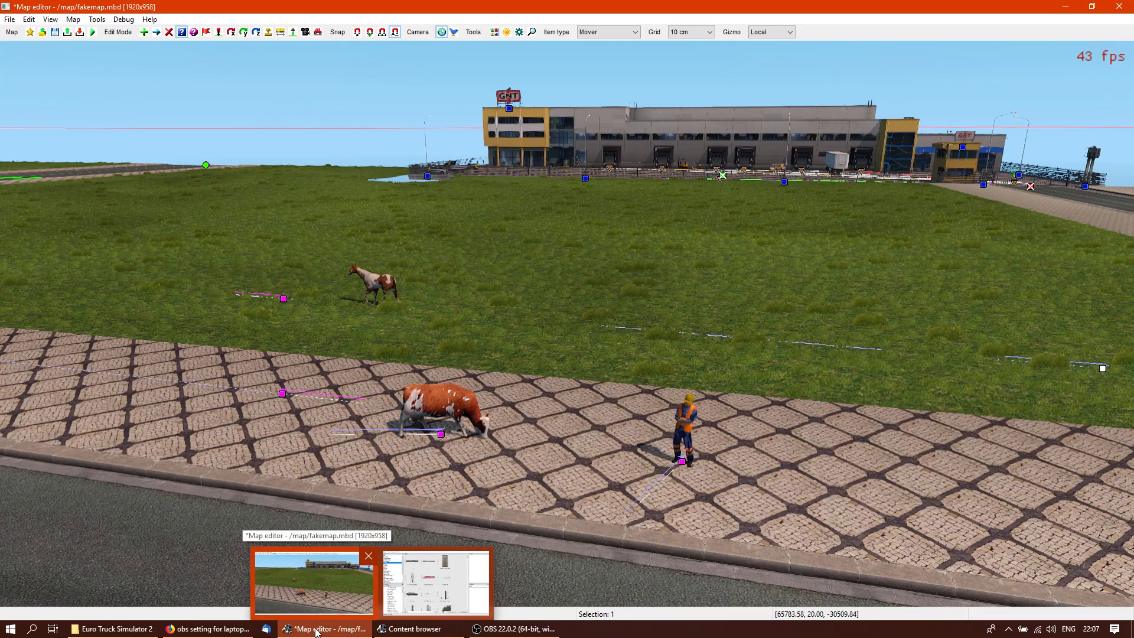
pyautogui.doubleClick(1102, 370)
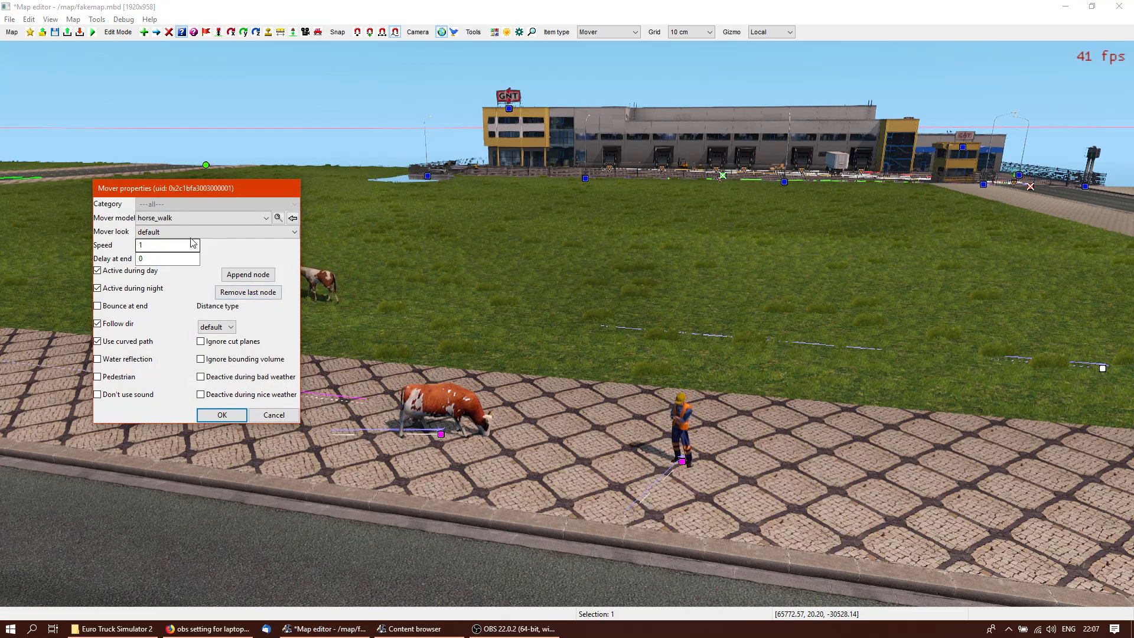
pyautogui.click(174, 218)
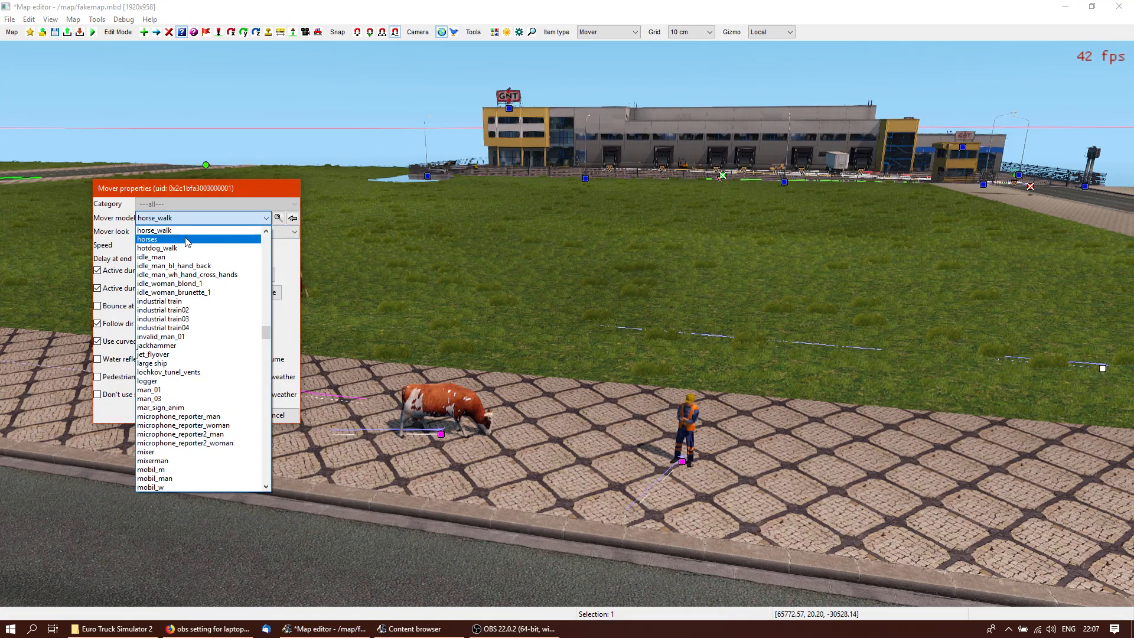
pyautogui.click(219, 248)
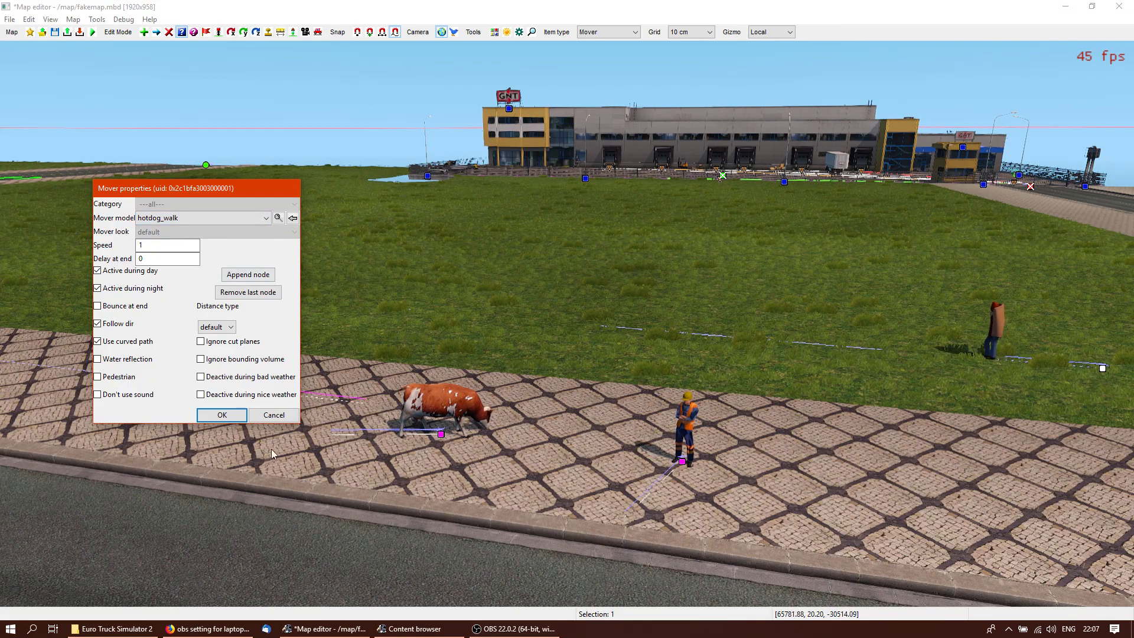
pyautogui.press('Return')
pyautogui.moveTo(565, 324); pyautogui.dragTo(620, 338, button='middle')
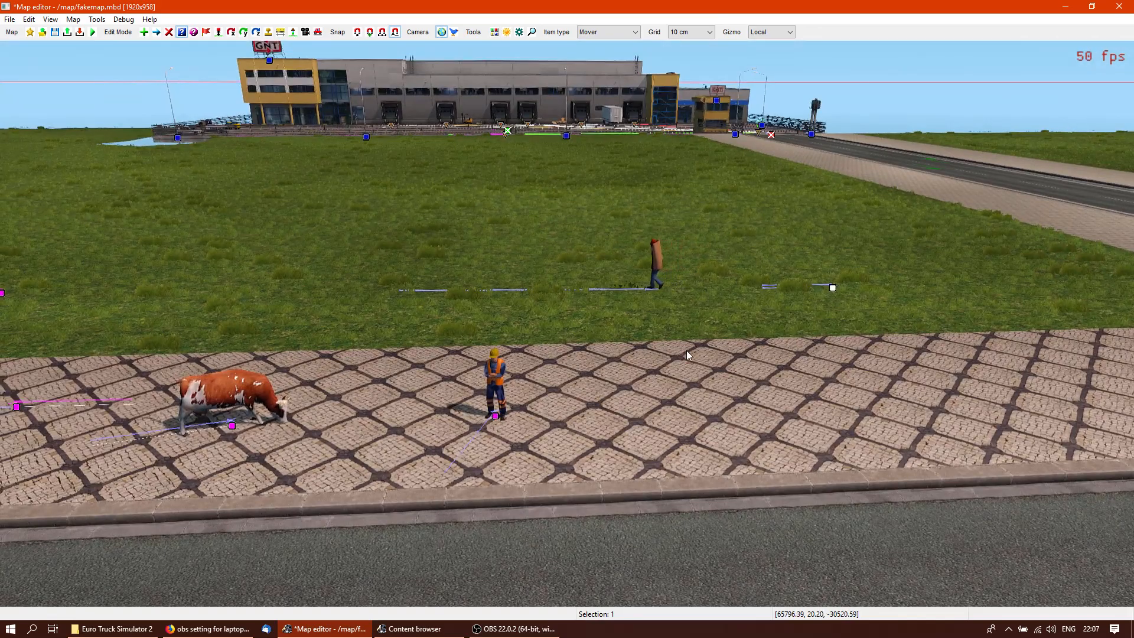
pyautogui.moveTo(686, 350); pyautogui.dragTo(566, 323, button='middle')
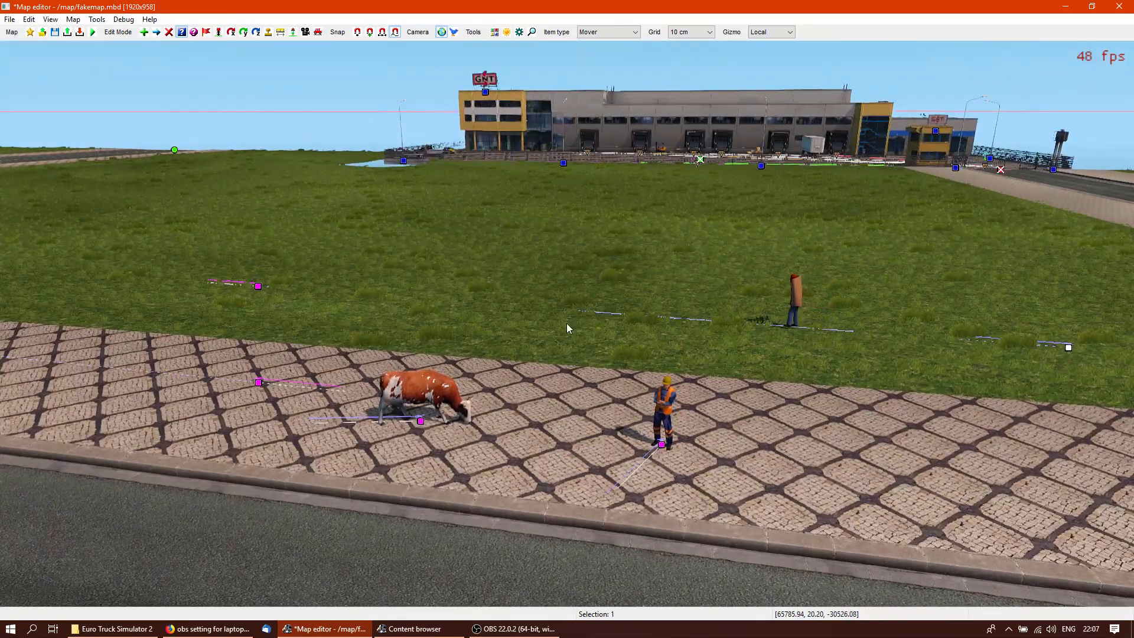
# Examine the map from above, covering the mover paths, the GNT depot, the air ambulance's route and the surrounding roads
pyautogui.press('F9')
pyautogui.moveTo(565, 323); pyautogui.dragTo(868, 207, button='middle')
pyautogui.press('Up')
pyautogui.press('Up')
pyautogui.press('Up')
pyautogui.moveTo(567, 324); pyautogui.dragTo(791, 212, button='middle')
pyautogui.press('Escape')
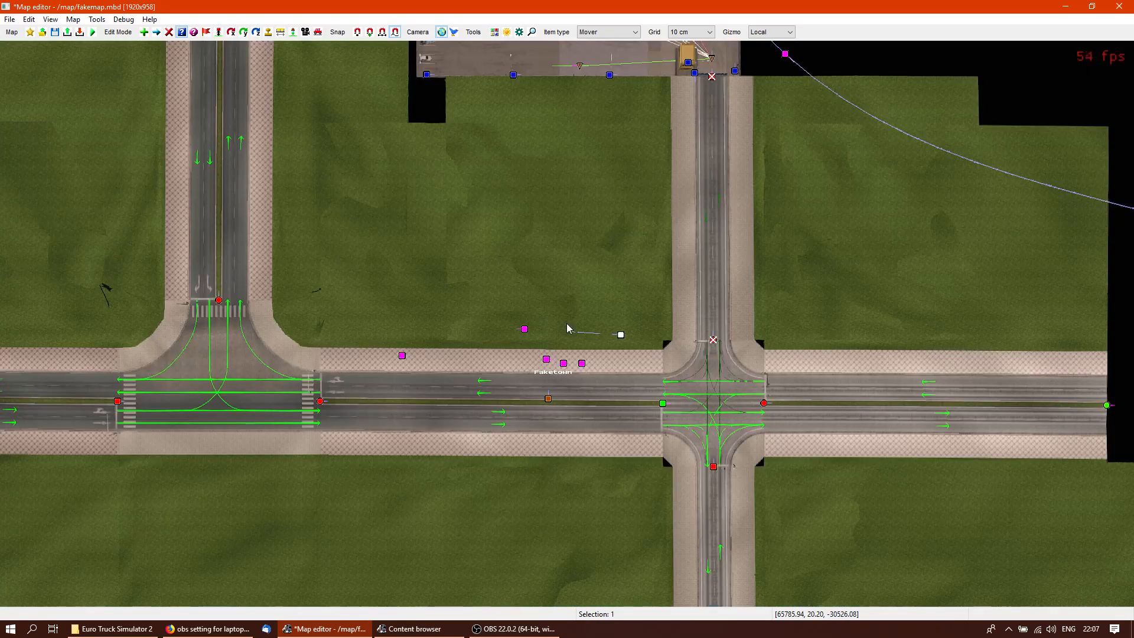
pyautogui.moveTo(642, 326); pyautogui.dragTo(613, 497, button='right')
pyautogui.click(786, 413)
pyautogui.moveTo(784, 415); pyautogui.dragTo(612, 417, button='right')
pyautogui.moveTo(478, 325); pyautogui.dragTo(810, 423, button='right')
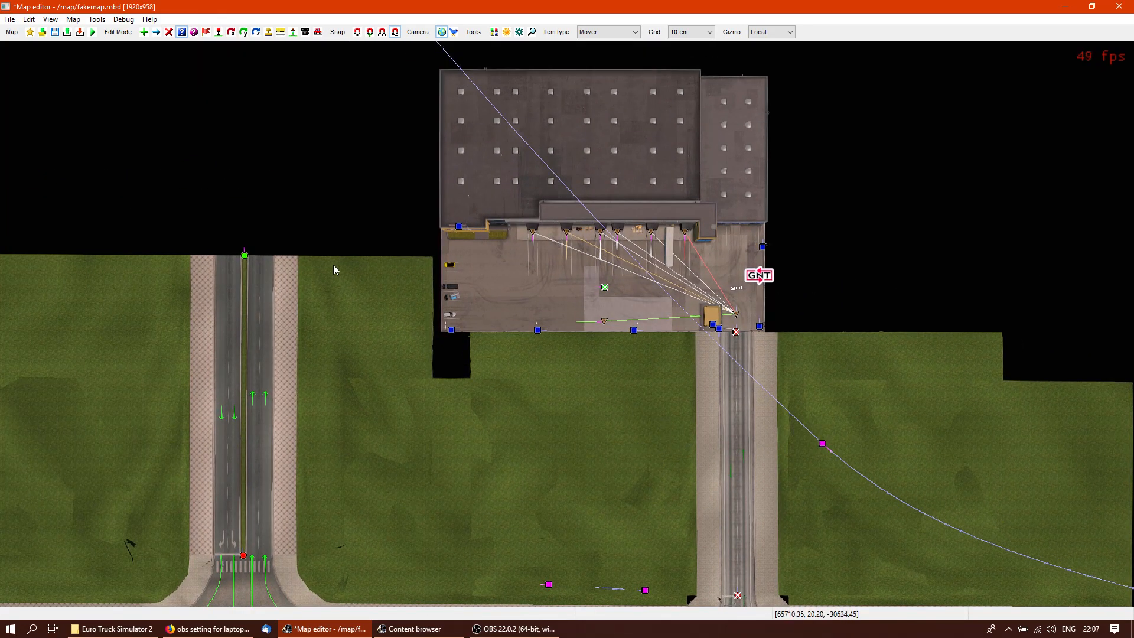
pyautogui.moveTo(600, 436); pyautogui.dragTo(728, 579, button='right')
pyautogui.moveTo(437, 237); pyautogui.dragTo(569, 481, button='right')
pyautogui.moveTo(394, 255); pyautogui.dragTo(378, 148, button='right')
pyautogui.moveTo(699, 396); pyautogui.dragTo(354, 142, button='right')
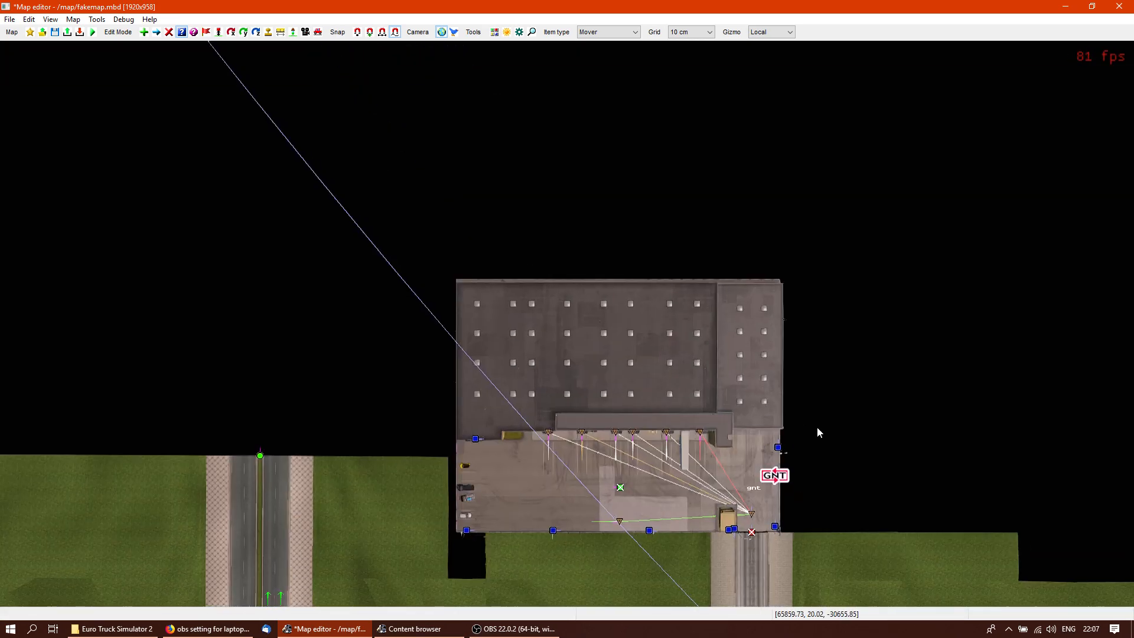
pyautogui.moveTo(818, 428); pyautogui.dragTo(463, 194, button='right')
pyautogui.moveTo(701, 414); pyautogui.dragTo(504, 309, button='right')
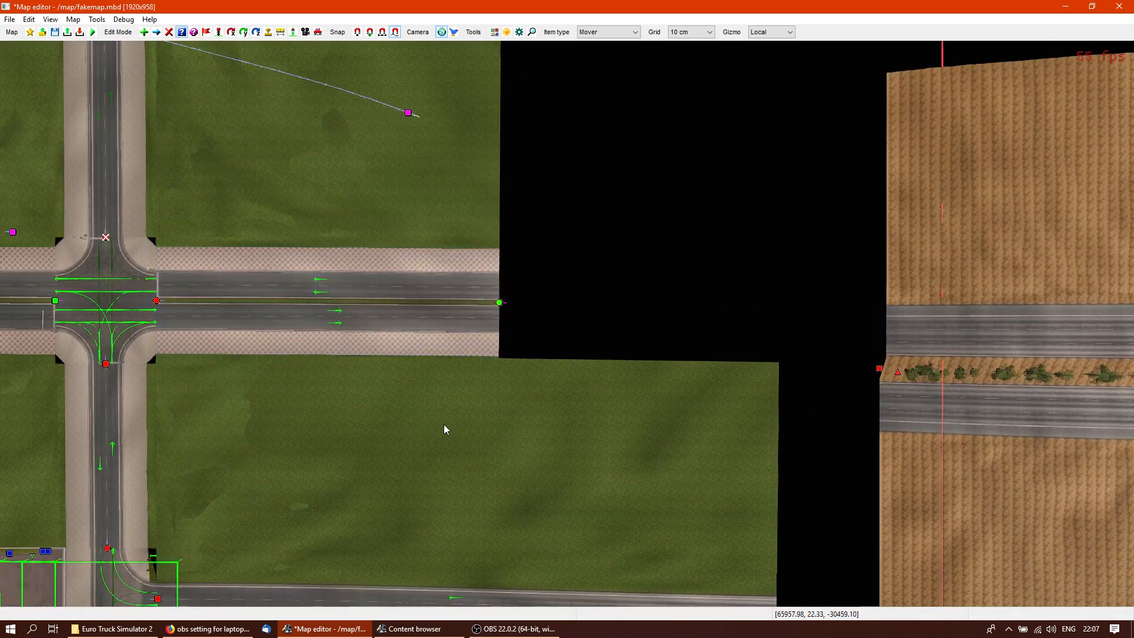
pyautogui.moveTo(445, 430); pyautogui.dragTo(719, 428, button='right')
pyautogui.moveTo(509, 422); pyautogui.dragTo(696, 423, button='right')
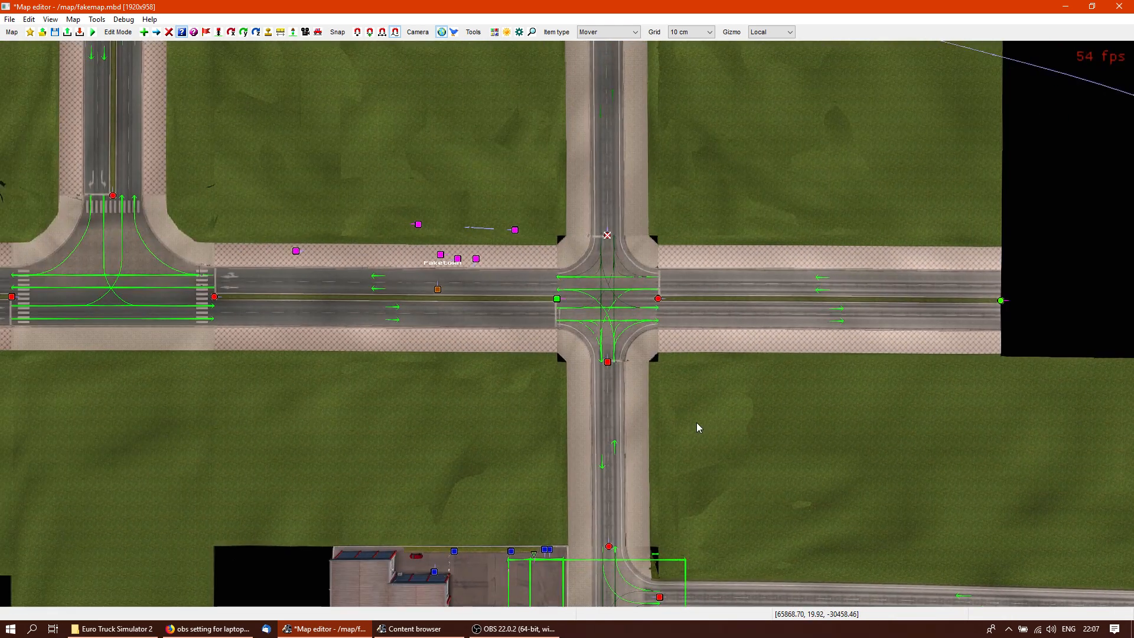
# View the cow, construction worker and hotdog movers beside the road and the air ambulance flying along its path
pyautogui.press('f')
pyautogui.moveTo(929, 504); pyautogui.dragTo(768, 567, button='right')
pyautogui.moveTo(567, 323); pyautogui.dragTo(1009, 267, button='right')
pyautogui.press('Up')
pyautogui.press('Up')
pyautogui.moveTo(567, 323); pyautogui.dragTo(307, 443, button='right')
pyautogui.moveTo(567, 324); pyautogui.dragTo(567, 278, button='right')
pyautogui.press('Up')
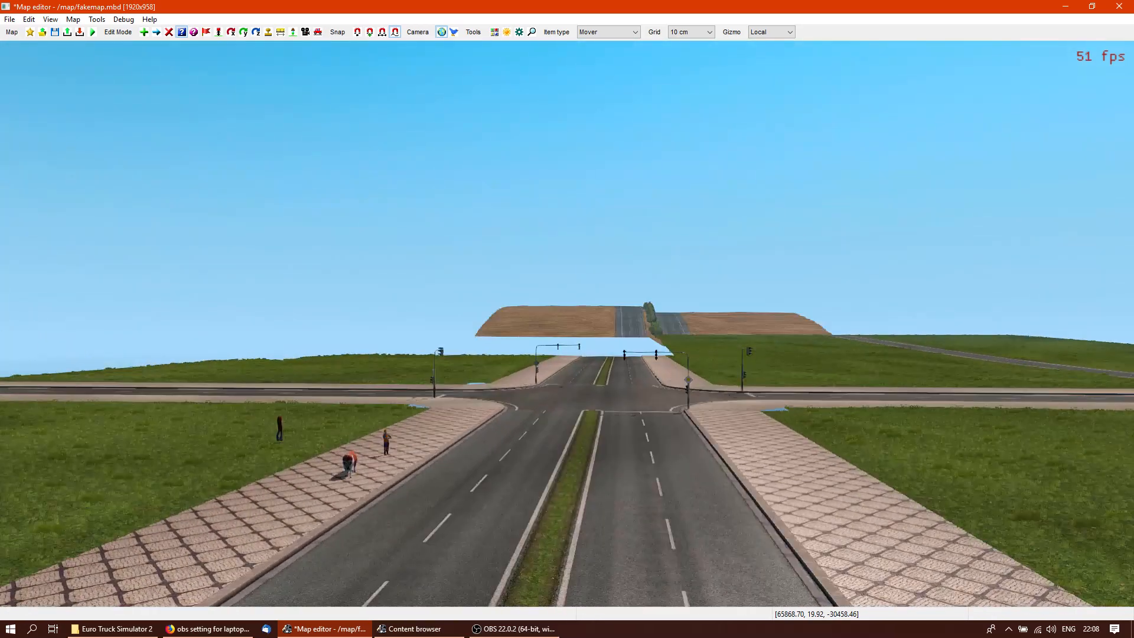
pyautogui.moveTo(567, 324)
pyautogui.mouseDown(button='right')
pyautogui.moveTo(484, 413)
pyautogui.moveTo(566, 324)
pyautogui.mouseUp(button='right')
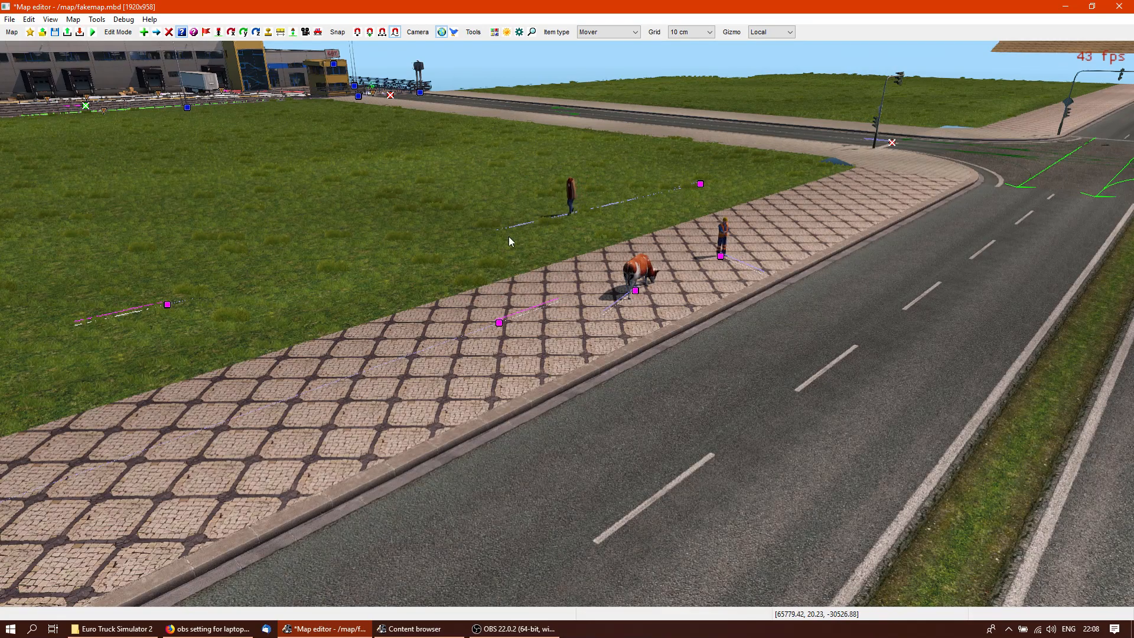
pyautogui.moveTo(533, 410); pyautogui.dragTo(307, 402, button='right')
pyautogui.moveTo(566, 355); pyautogui.dragTo(566, 323, button='right')
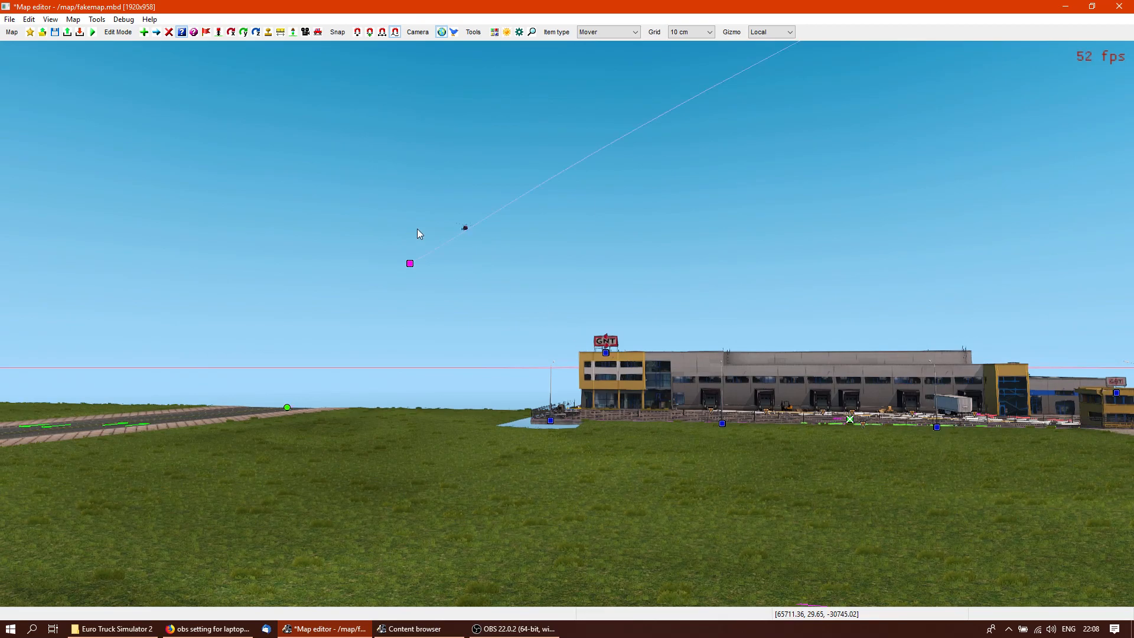
pyautogui.moveTo(522, 497)
pyautogui.mouseDown(button='right')
pyautogui.moveTo(390, 497)
pyautogui.moveTo(506, 498)
pyautogui.mouseUp(button='right')
pyautogui.moveTo(565, 321); pyautogui.dragTo(738, 382, button='right')
pyautogui.press('Up')
pyautogui.press('p')
# Delete the detached highway segment with brown fields, together with all of its nodes, east of the town
pyautogui.moveTo(827, 400); pyautogui.dragTo(381, 347, button='right')
pyautogui.scroll(-3, 380, 348)
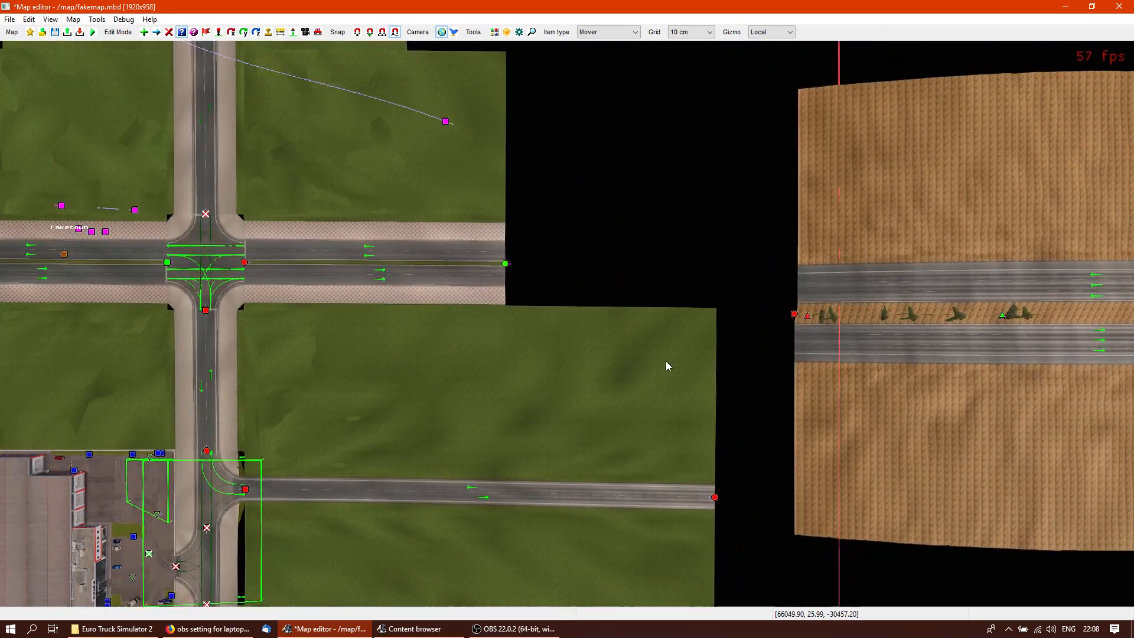
pyautogui.scroll(-2, 668, 361)
pyautogui.moveTo(1006, 440); pyautogui.dragTo(678, 429, button='right')
pyautogui.scroll(-1, 678, 429)
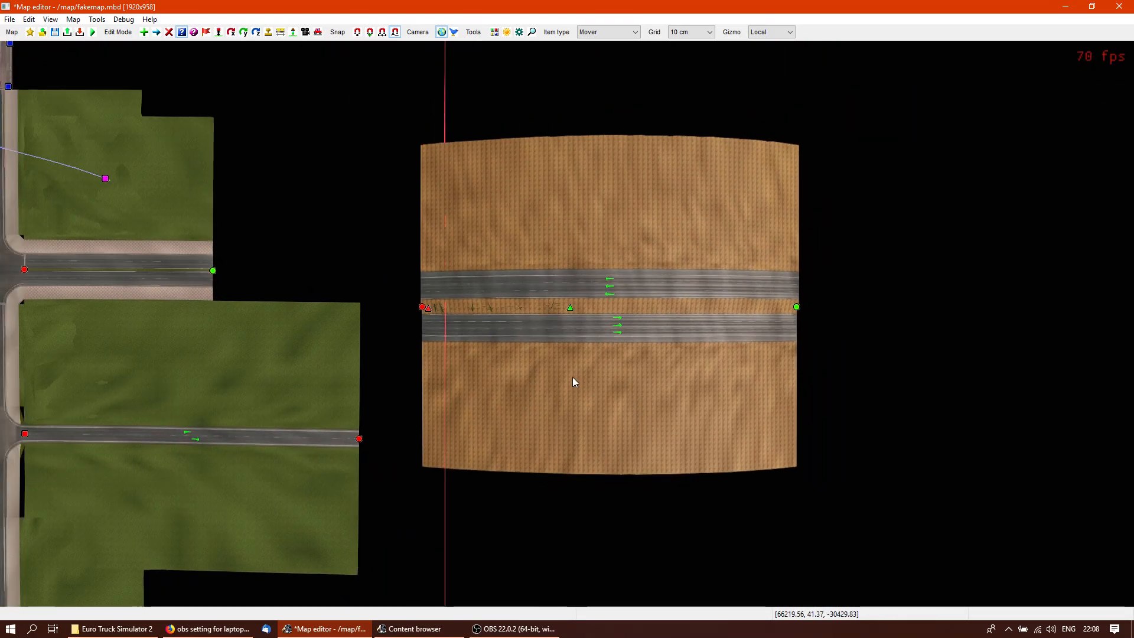
pyautogui.moveTo(409, 87); pyautogui.dragTo(945, 594)
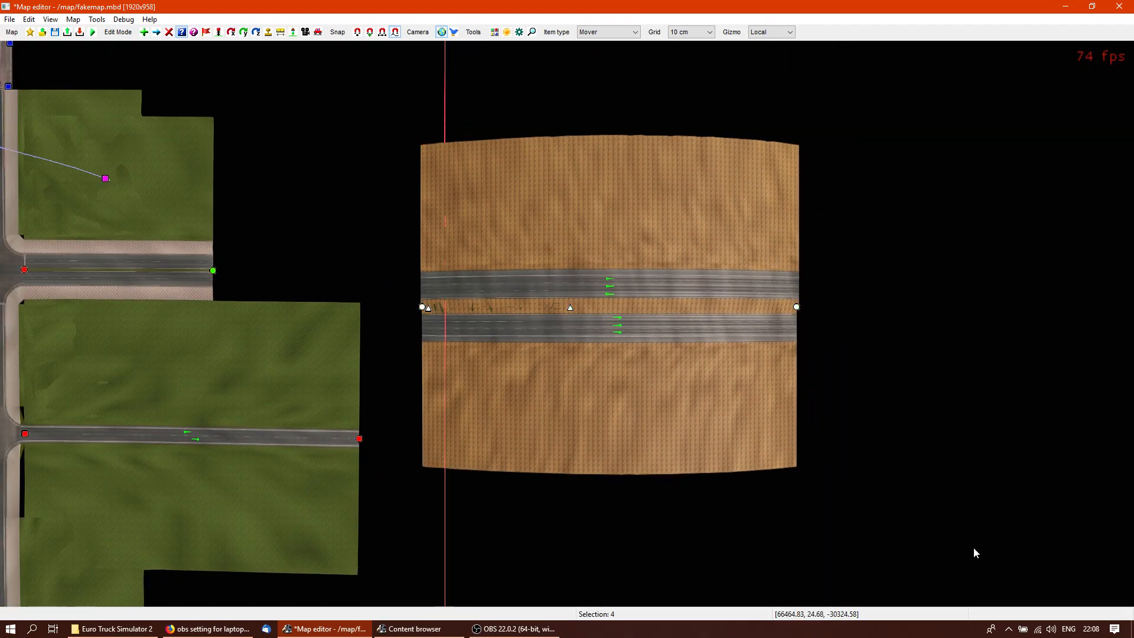
pyautogui.press('Delete')
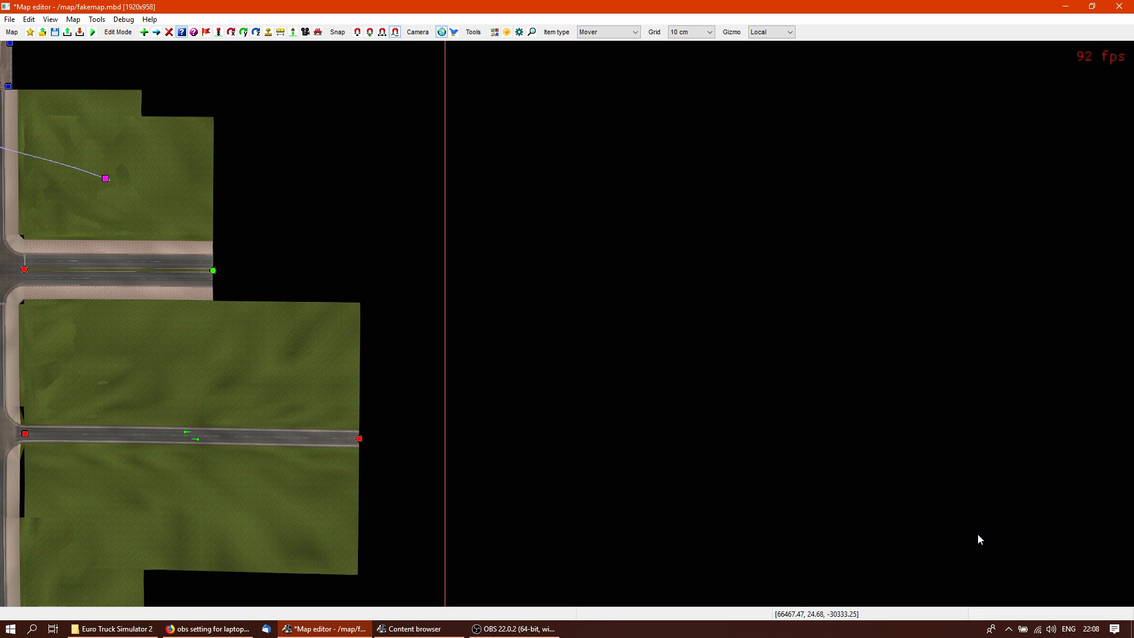
# Draw a straight Road 1 lane double road about 282 m long in the empty area east of the town
pyautogui.press('e')
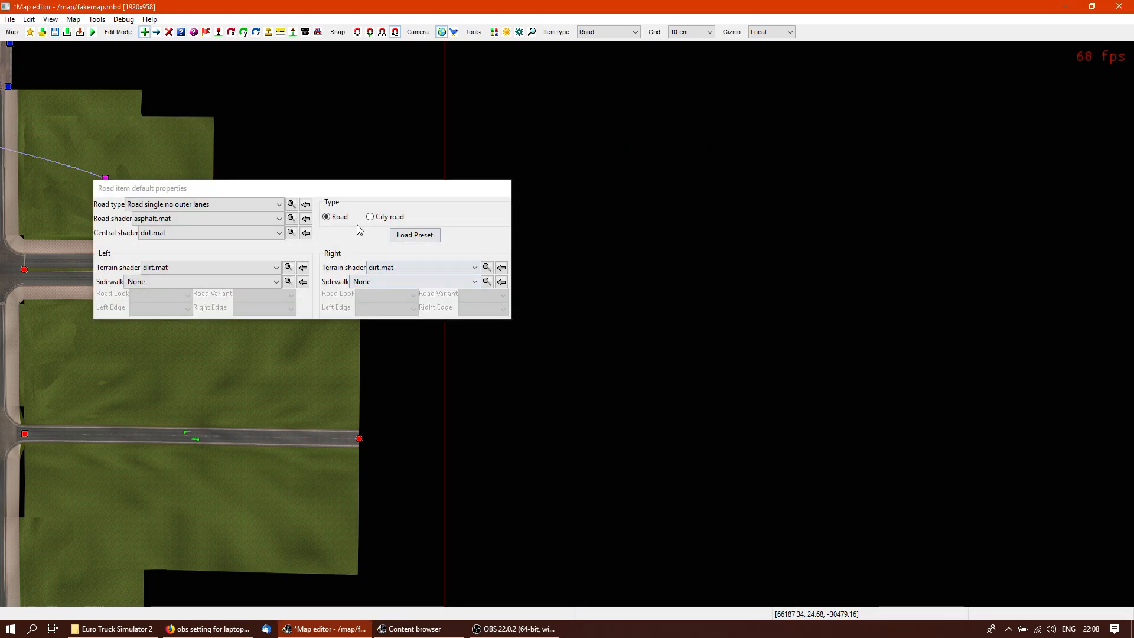
pyautogui.click(280, 205)
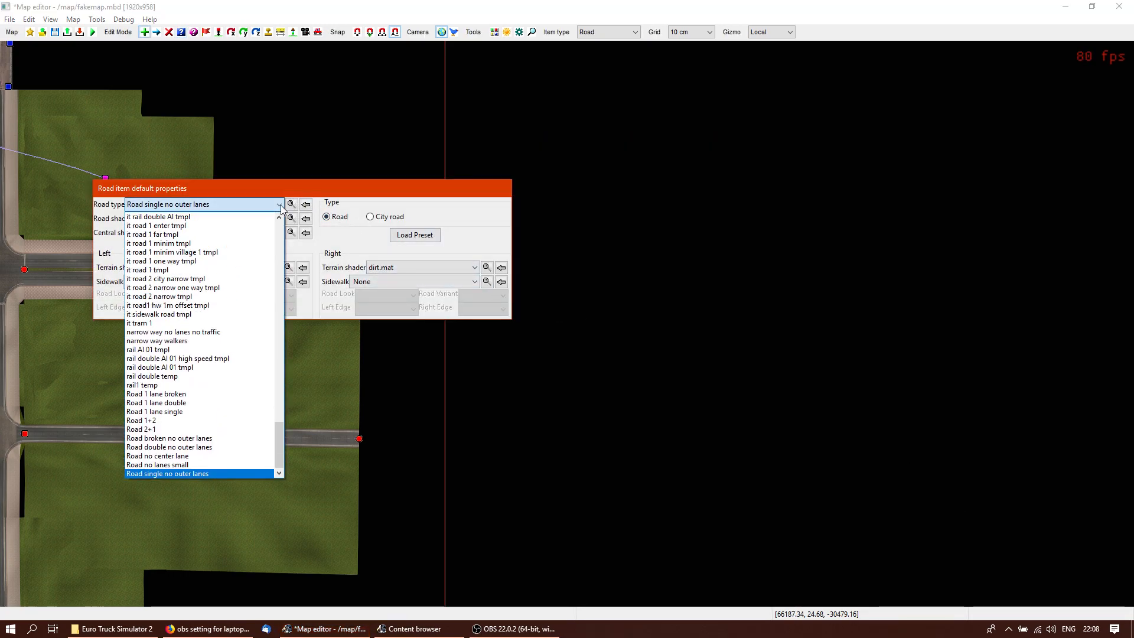
pyautogui.click(280, 295)
pyautogui.click(281, 296)
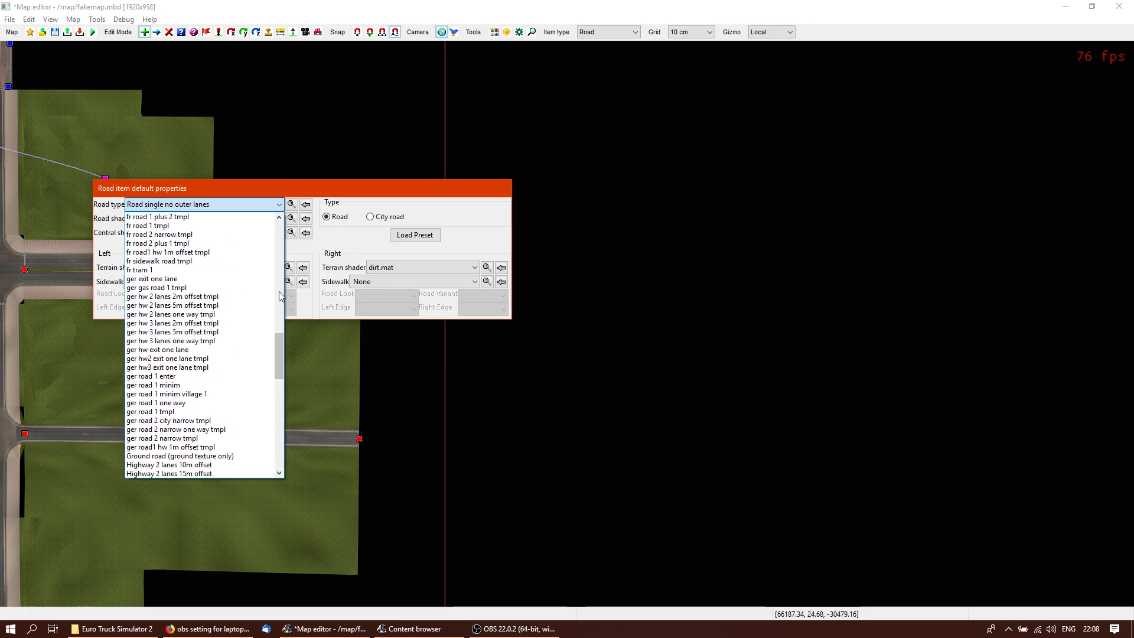
pyautogui.click(281, 296)
pyautogui.moveTo(279, 299); pyautogui.dragTo(295, 443)
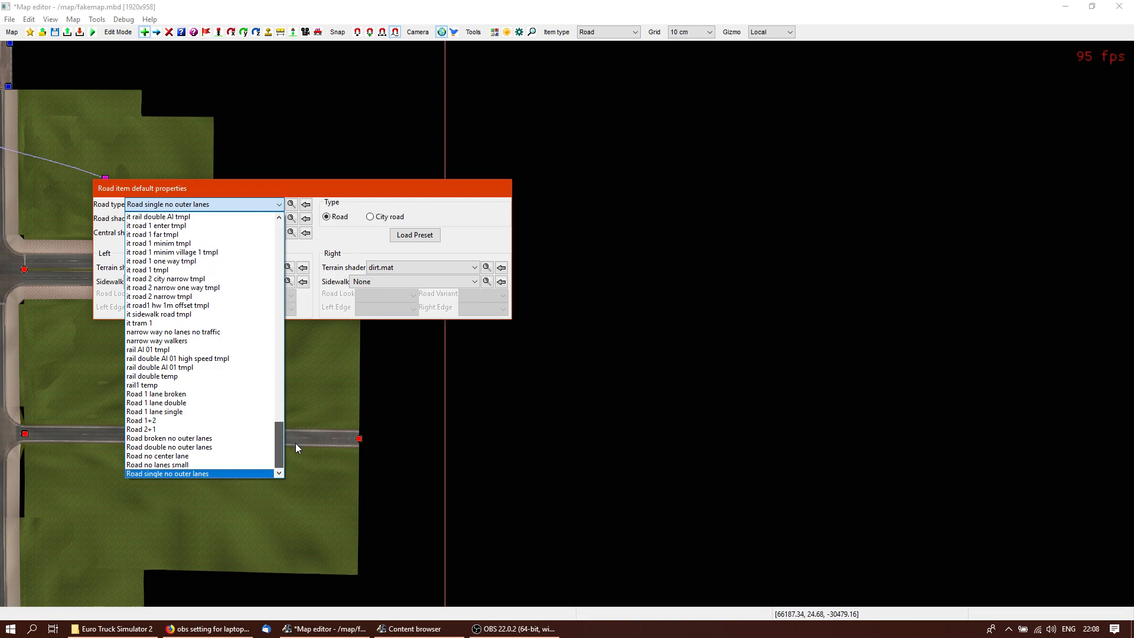
pyautogui.click(171, 403)
pyautogui.click(501, 378)
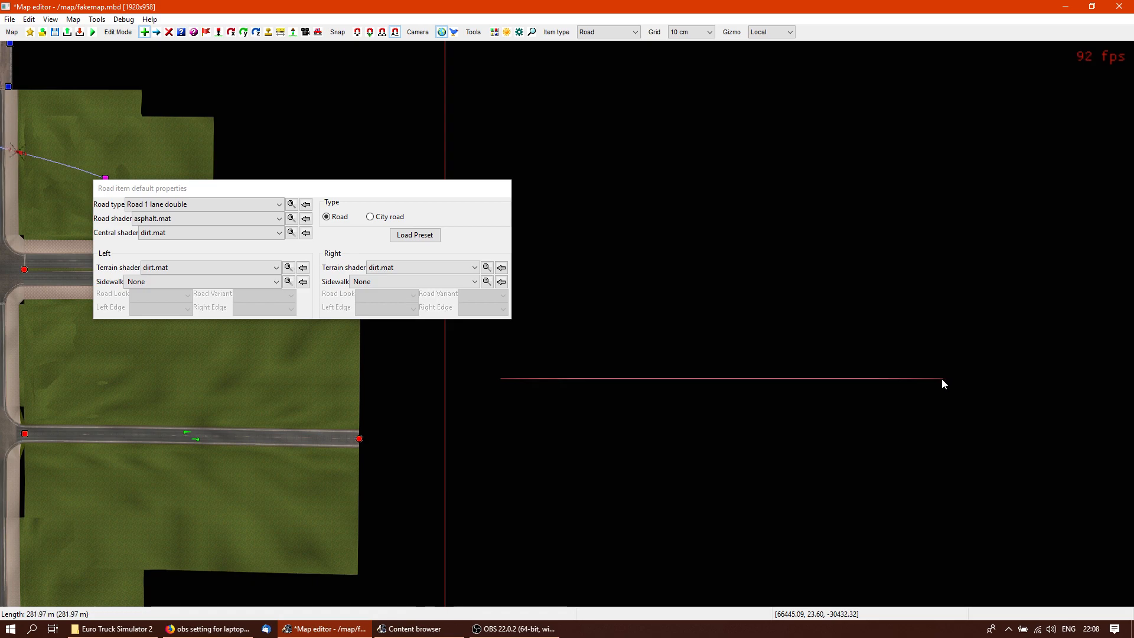
pyautogui.click(942, 379)
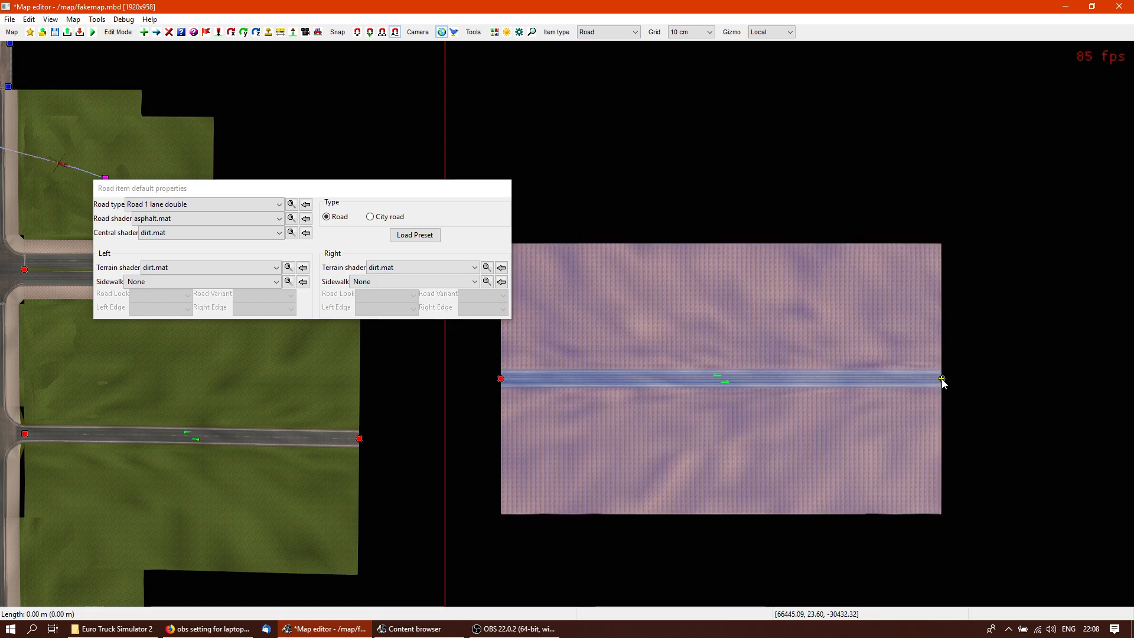
pyautogui.press('Escape')
pyautogui.moveTo(765, 469); pyautogui.dragTo(680, 344, button='right')
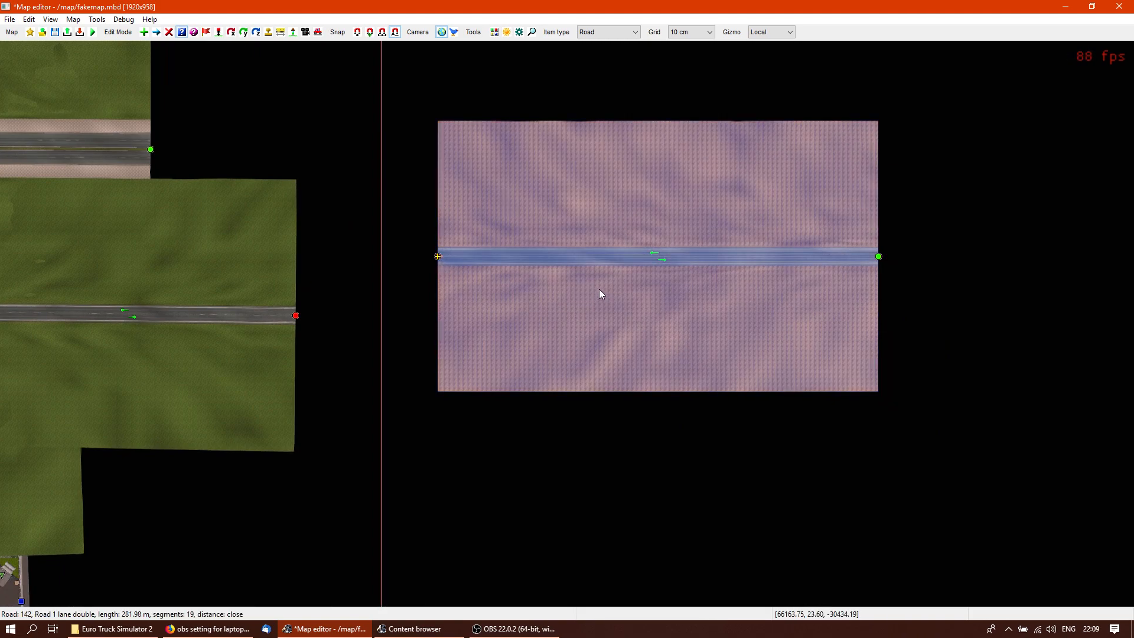
# Set the new road's terrain shader to grass_austria_main.mat on both sides and check the grass in the 3D view
pyautogui.doubleClick(588, 270)
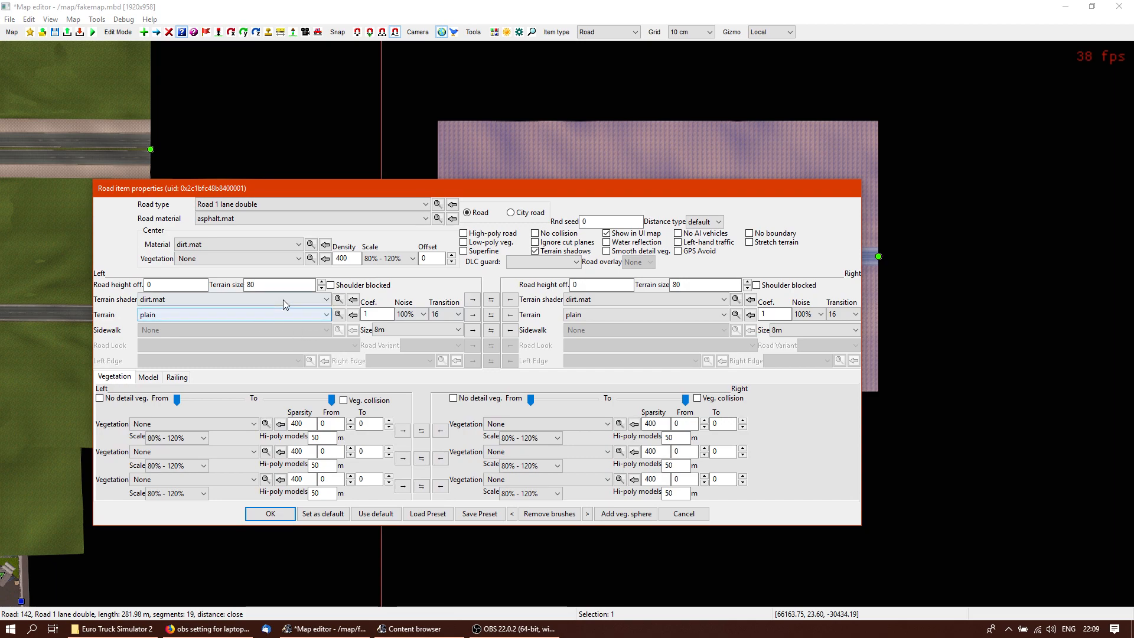
pyautogui.click(282, 300)
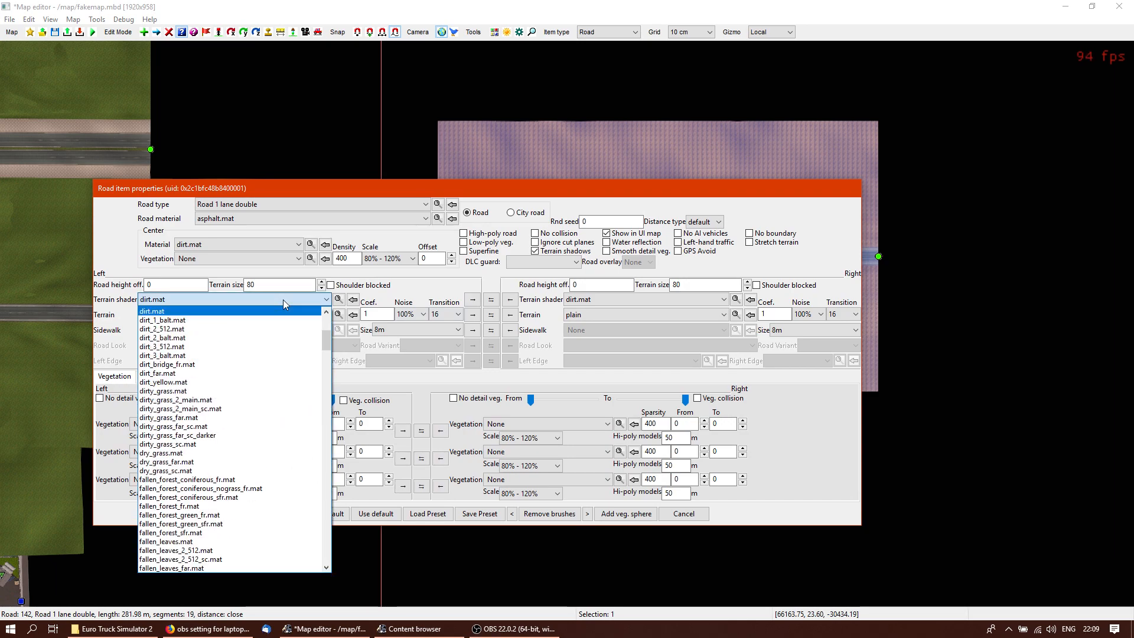
pyautogui.click(327, 432)
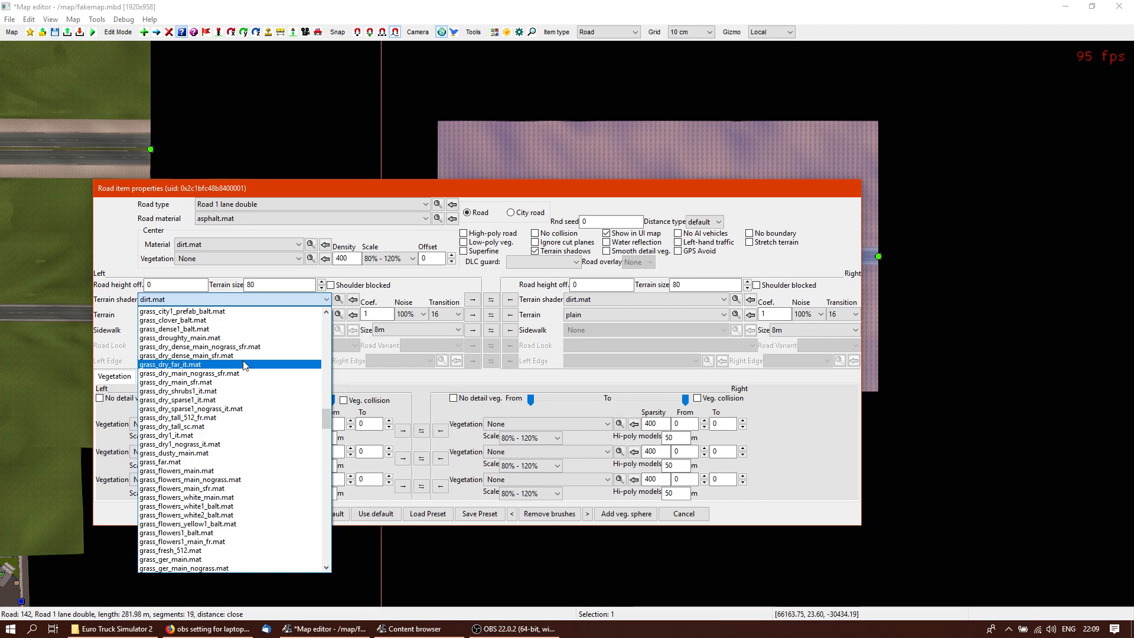
pyautogui.moveTo(328, 415); pyautogui.dragTo(329, 403)
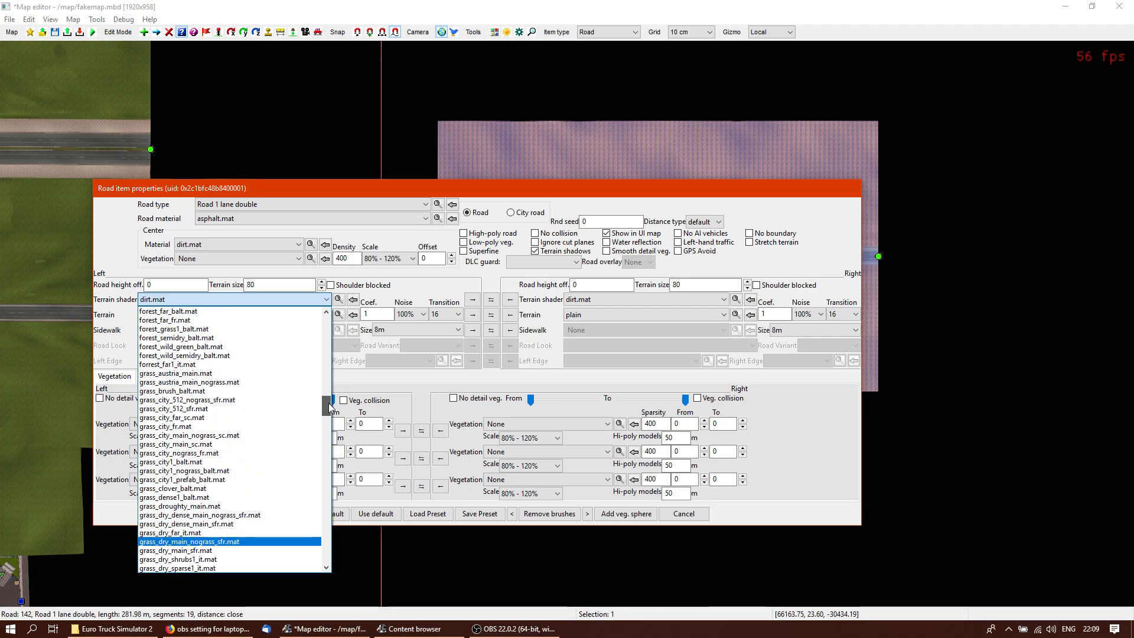
pyautogui.click(215, 373)
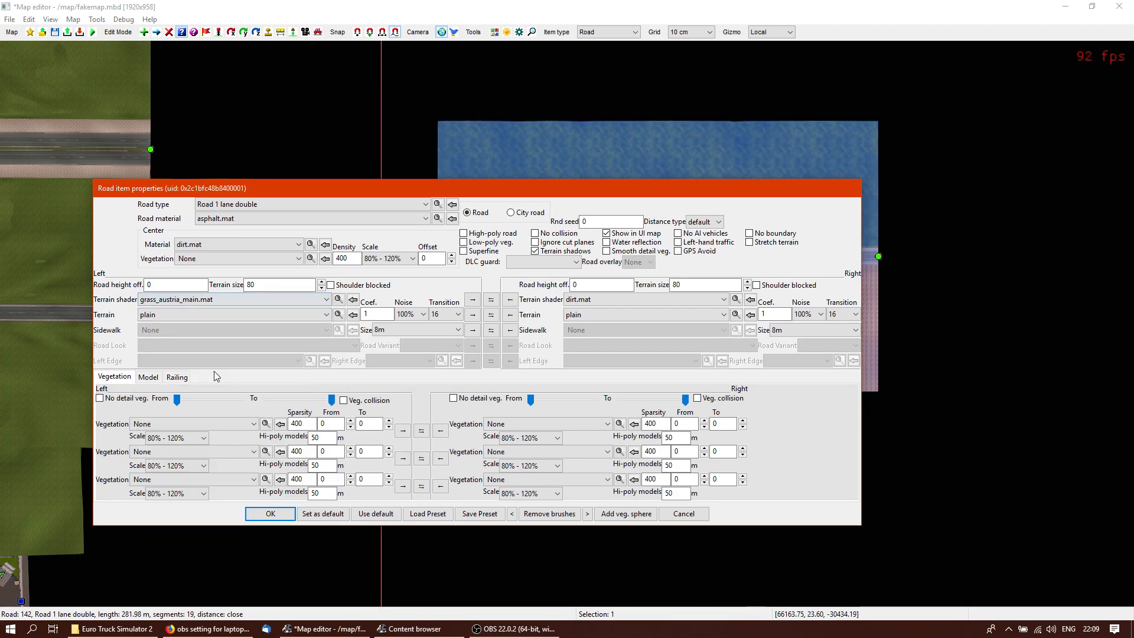
pyautogui.click(473, 302)
pyautogui.click(275, 511)
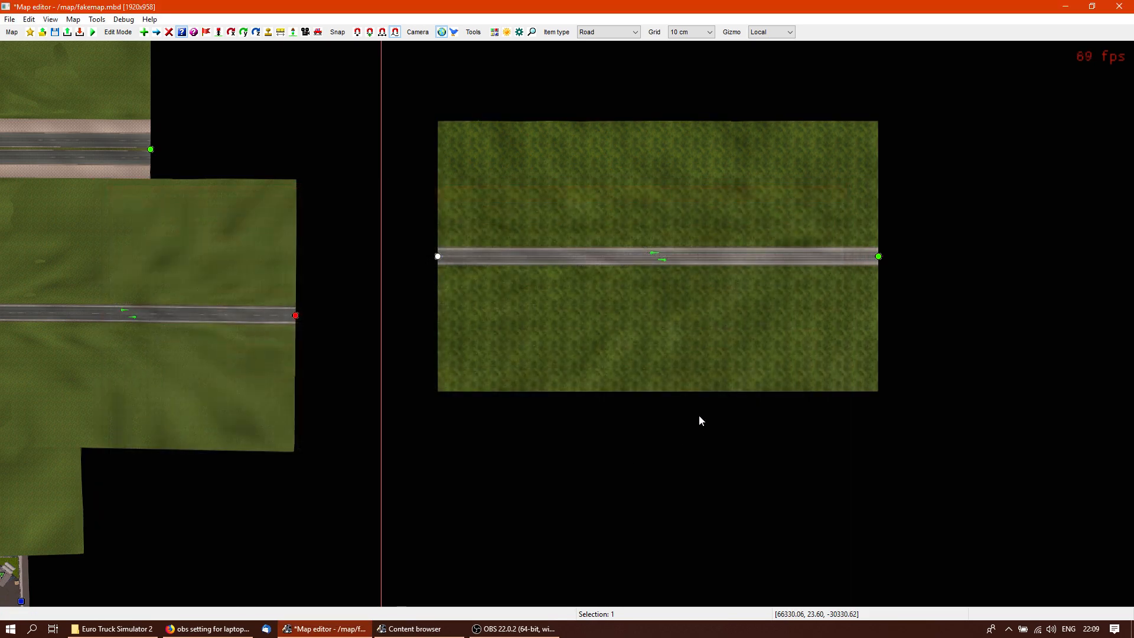
pyautogui.press('p')
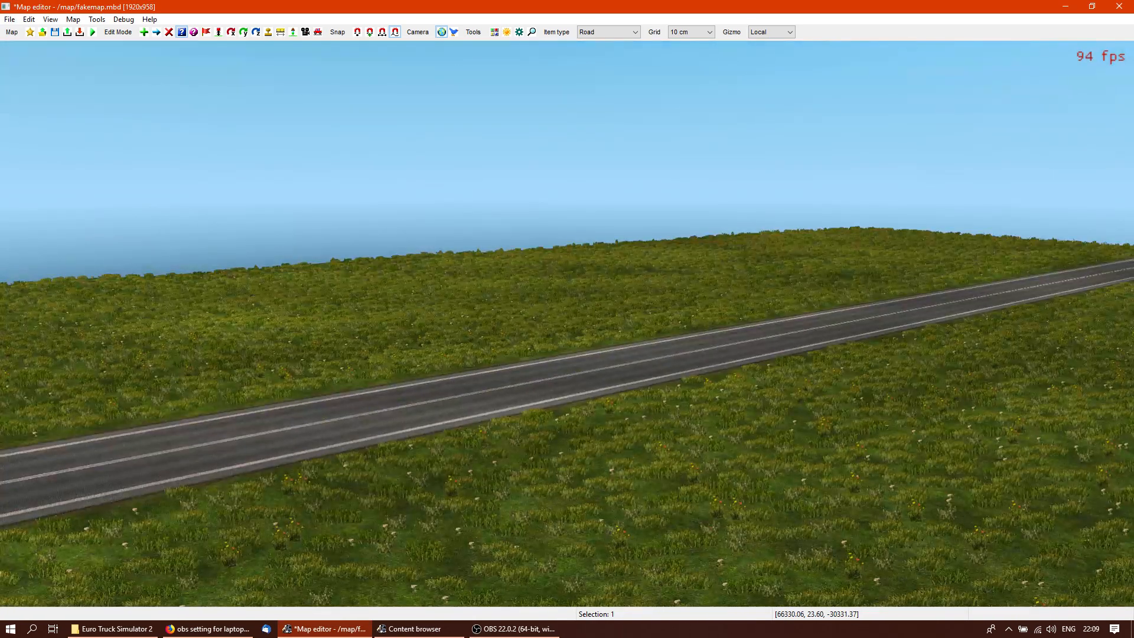
pyautogui.press('p')
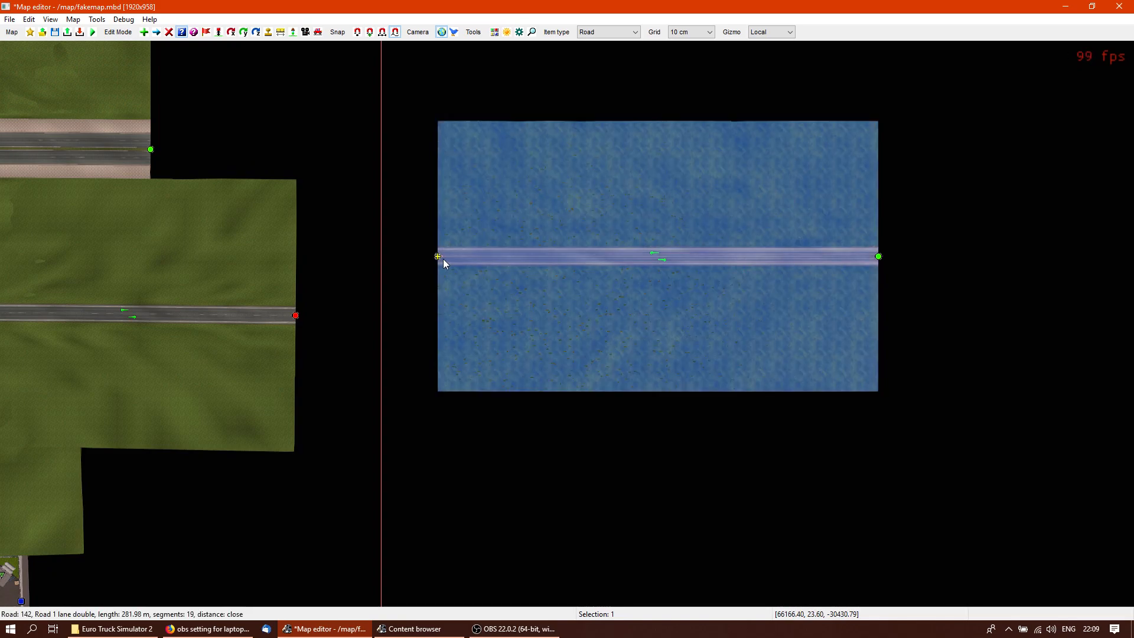
# Set the new road's terrain size to 200 on both the left and right sides
pyautogui.doubleClick(480, 267)
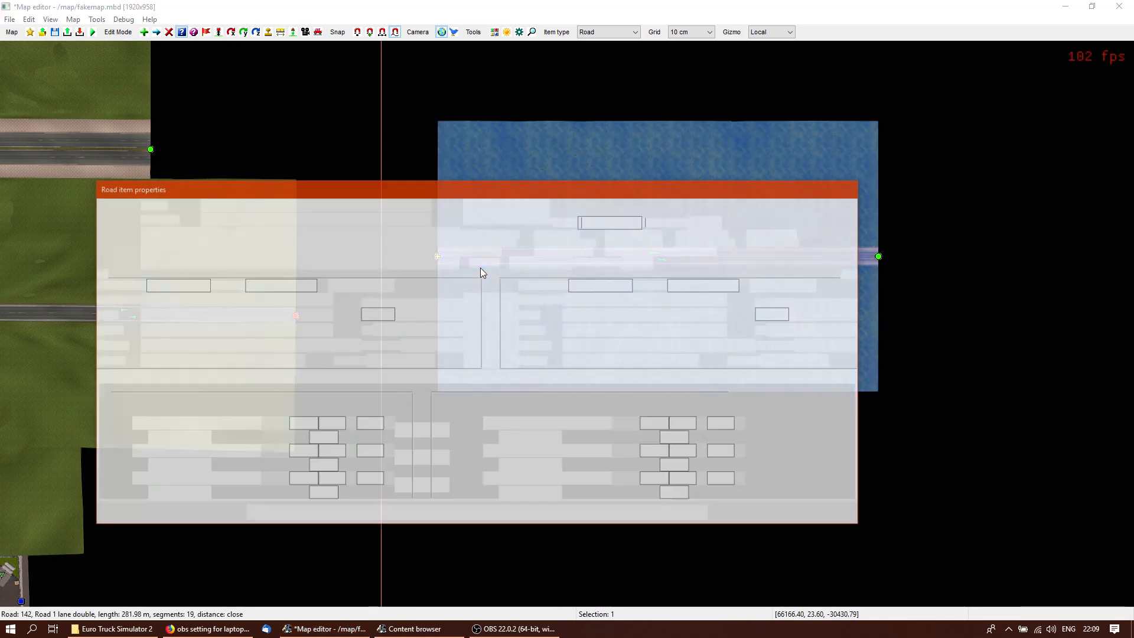
pyautogui.click(269, 281)
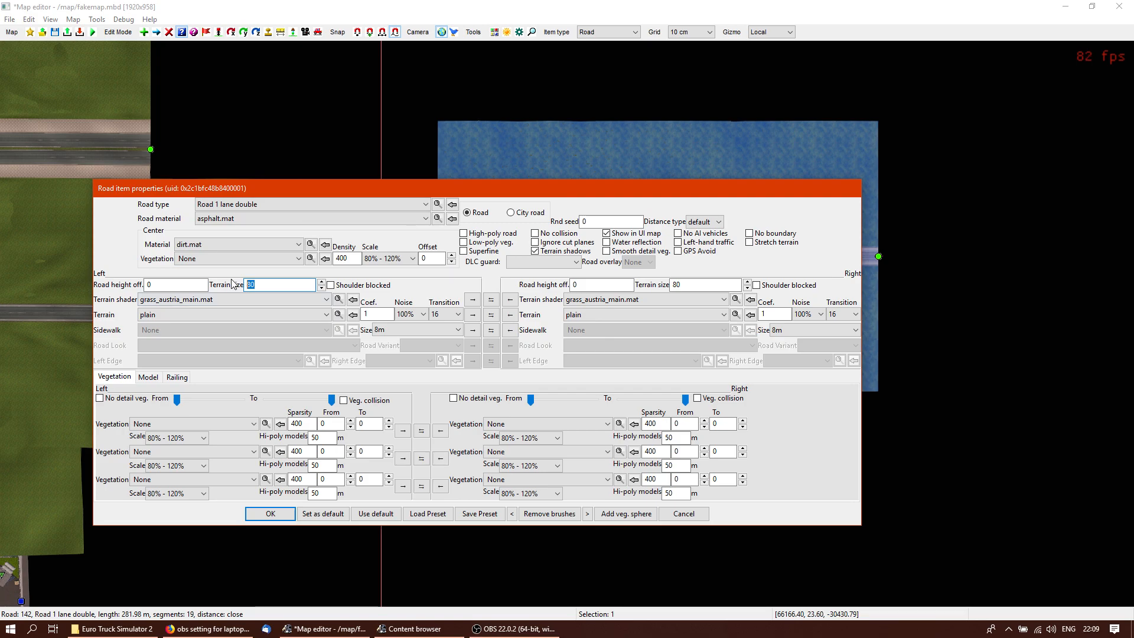
pyautogui.write('200')
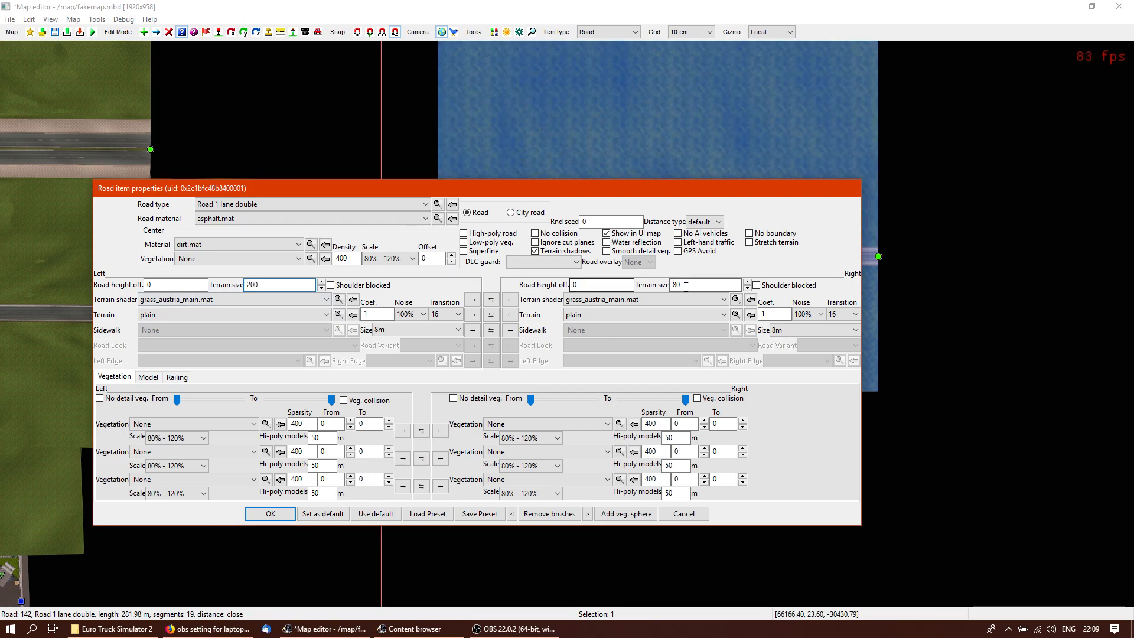
pyautogui.write('200')
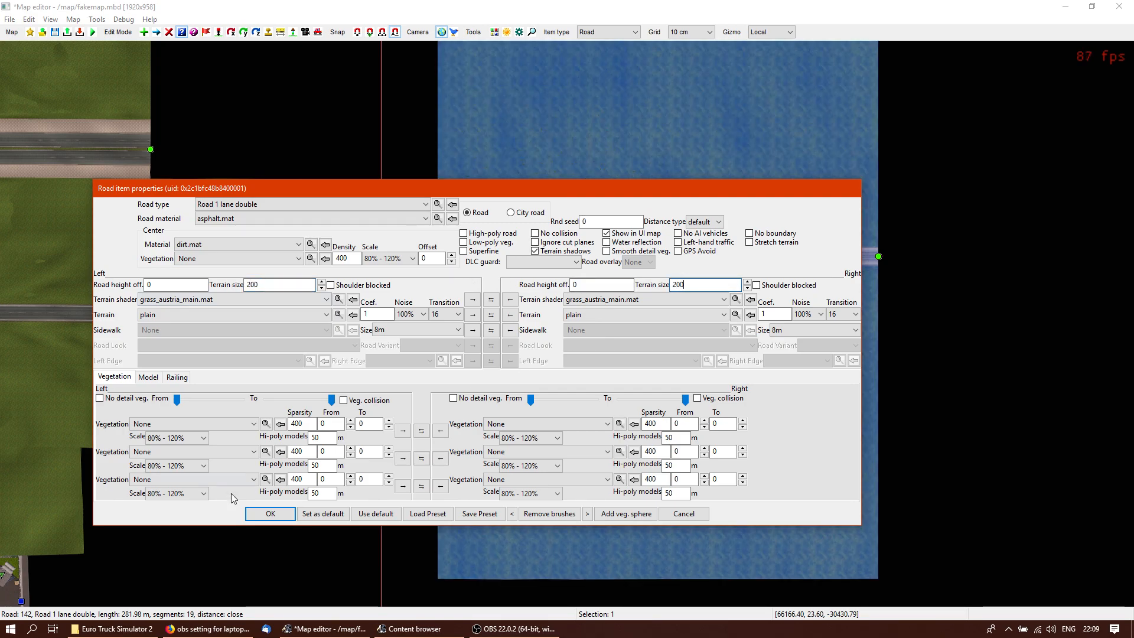
pyautogui.click(269, 514)
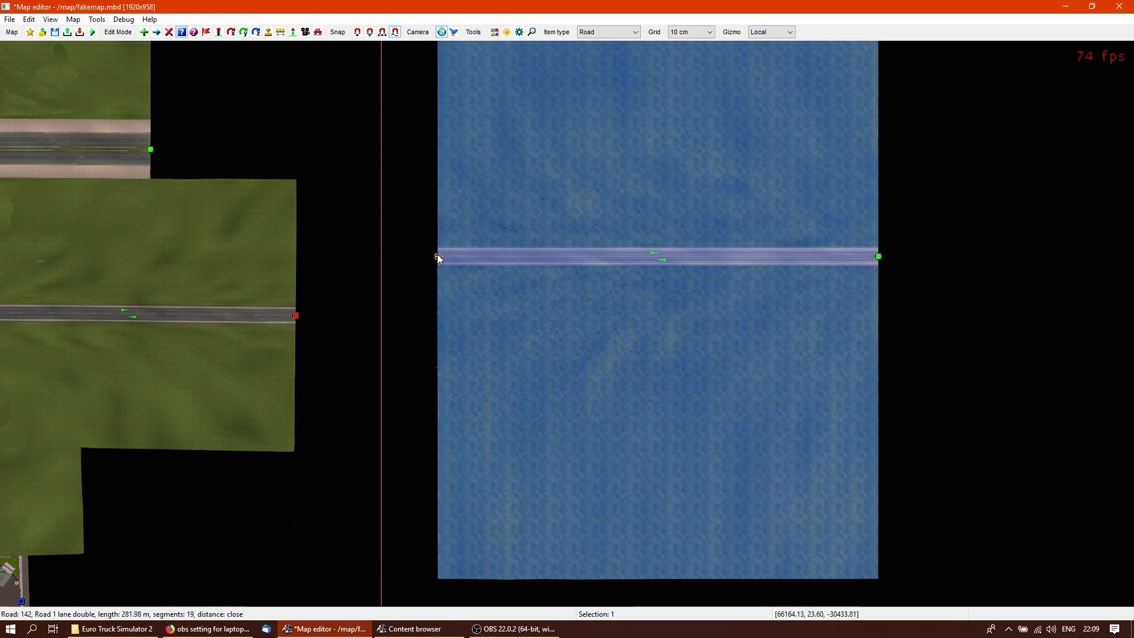
# Set the terrain noise on the new road's left side to 0%
pyautogui.click(751, 173)
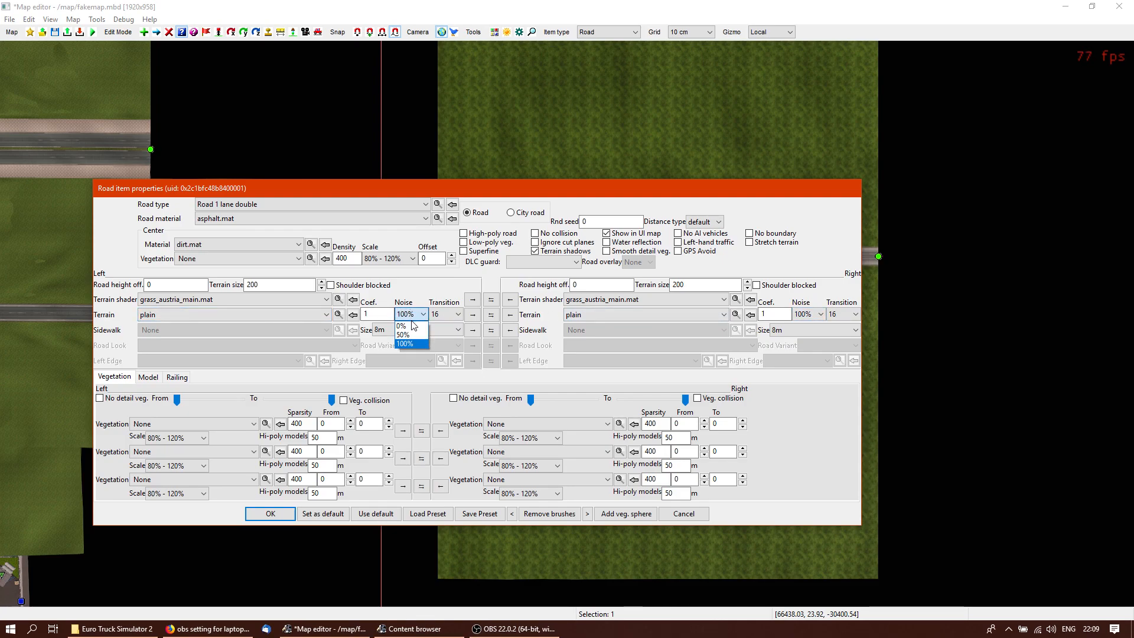
pyautogui.click(413, 329)
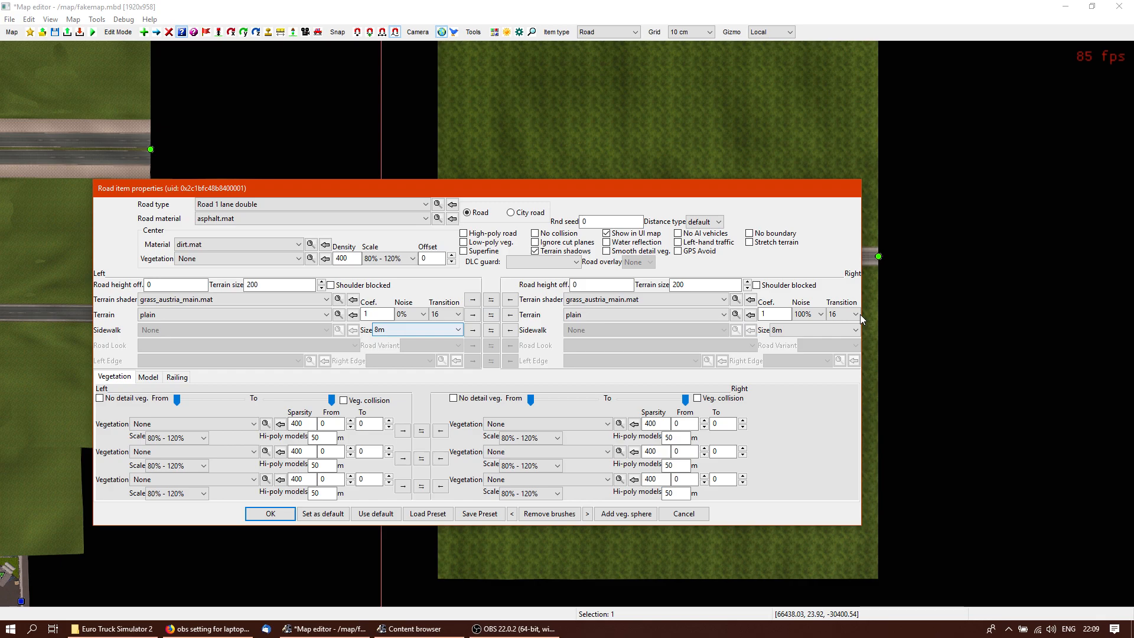
pyautogui.click(269, 514)
pyautogui.moveTo(687, 380); pyautogui.dragTo(693, 412, button='right')
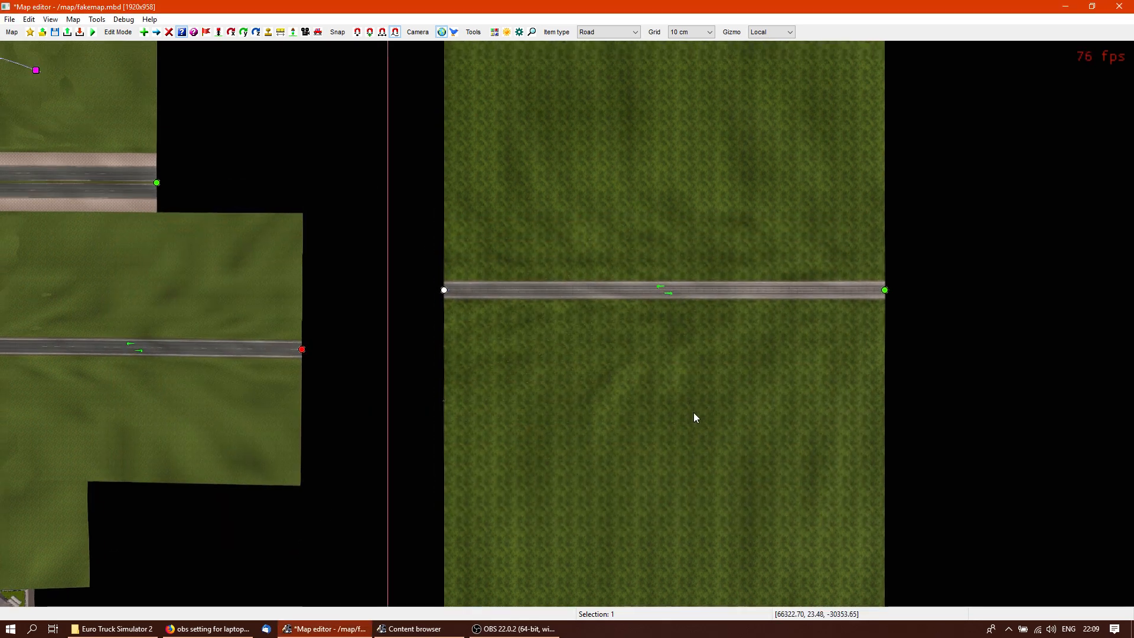
# Examine in the 3D view where the detailed grass vegetation ends on the new road's terrain, and deselect the road
pyautogui.press('p')
pyautogui.moveTo(567, 319); pyautogui.dragTo(708, 322, button='right')
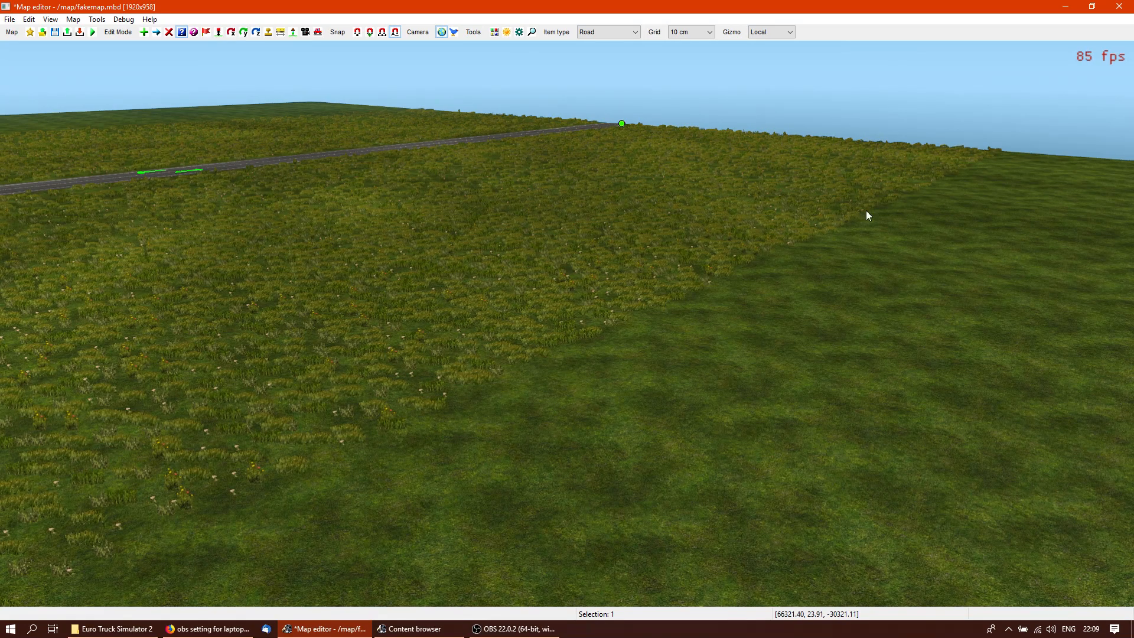
pyautogui.moveTo(416, 358); pyautogui.dragTo(567, 326, button='right')
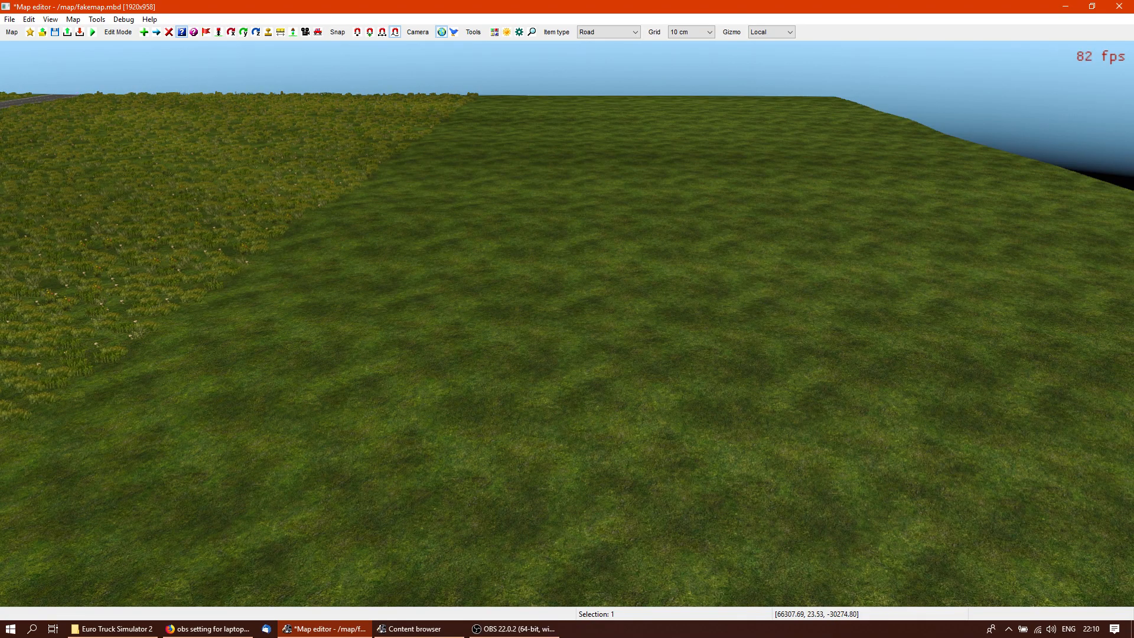
pyautogui.moveTo(760, 293); pyautogui.dragTo(568, 328, button='right')
pyautogui.press('F4')
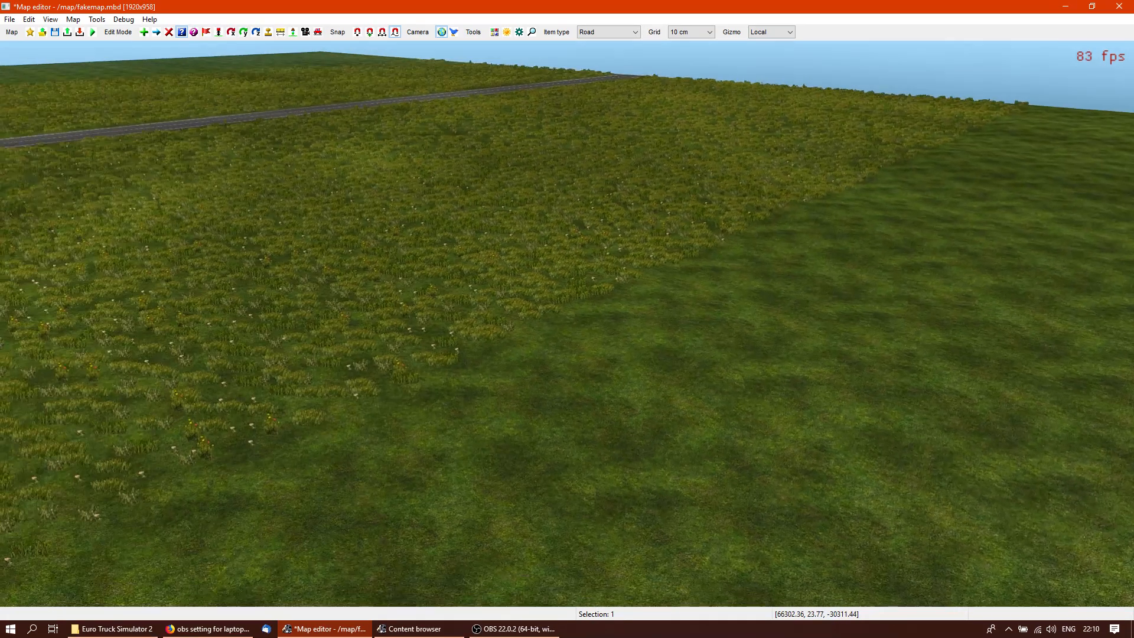
pyautogui.moveTo(613, 194); pyautogui.dragTo(629, 275, button='right')
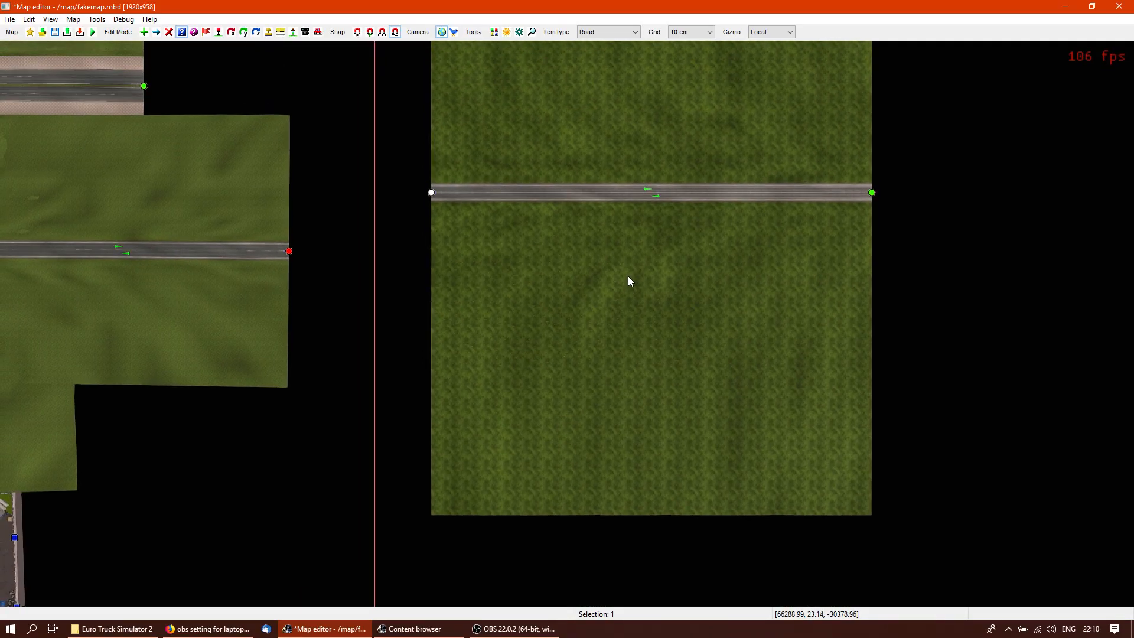
pyautogui.scroll(3, 628, 276)
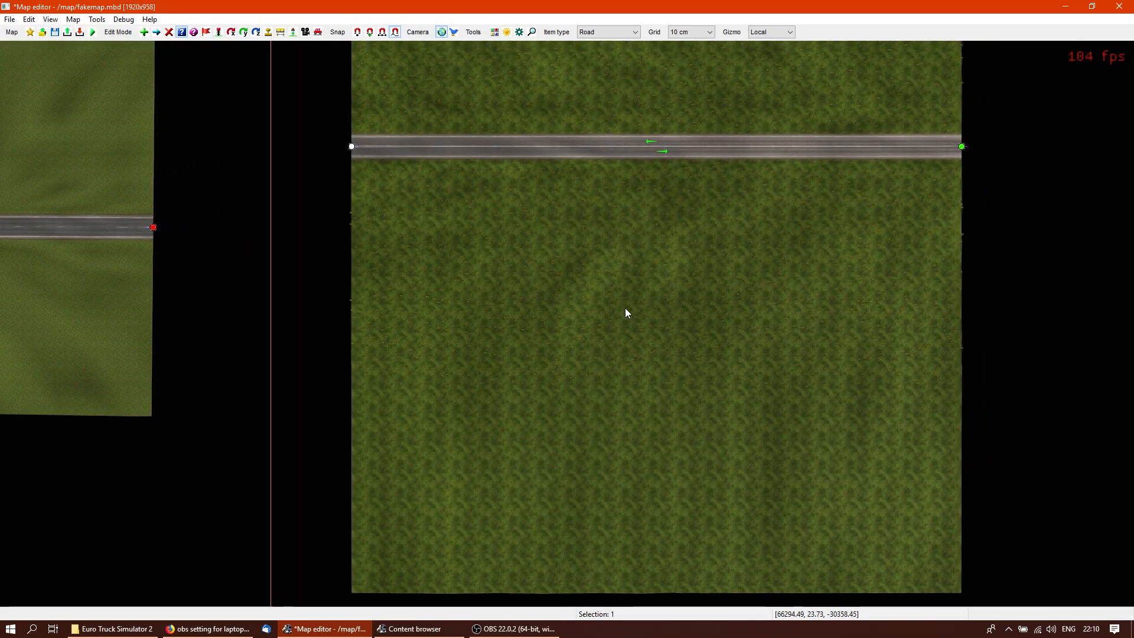
pyautogui.click(618, 316)
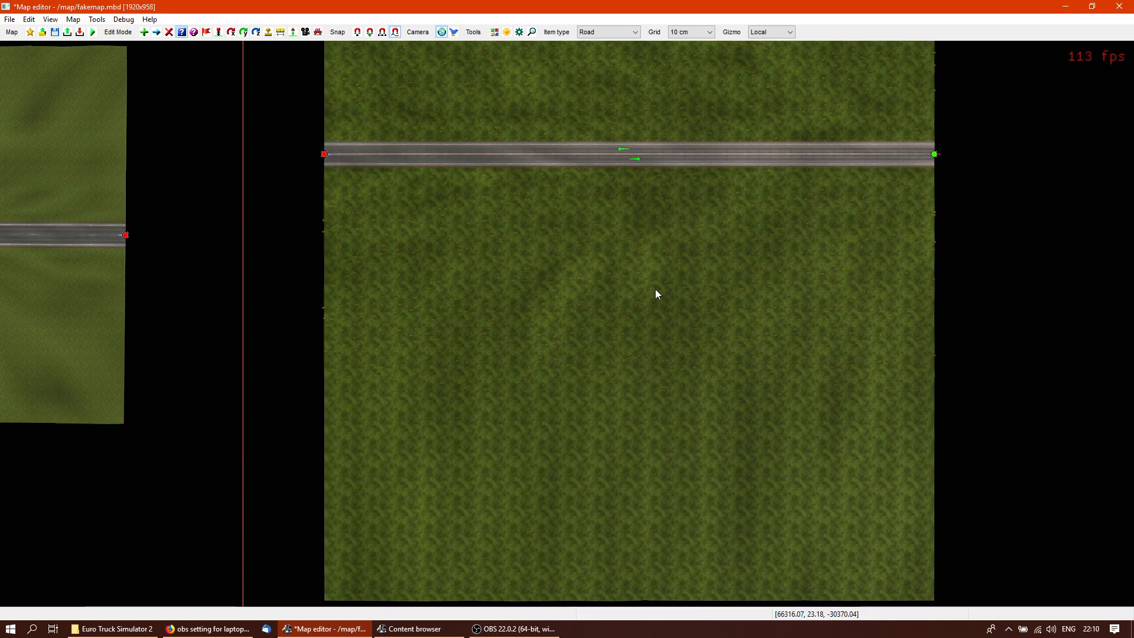
# Try the 1 x 1 and 2 x 2 terrain brush sizes, and set a custom brush size of 4 x 4
pyautogui.press('t')
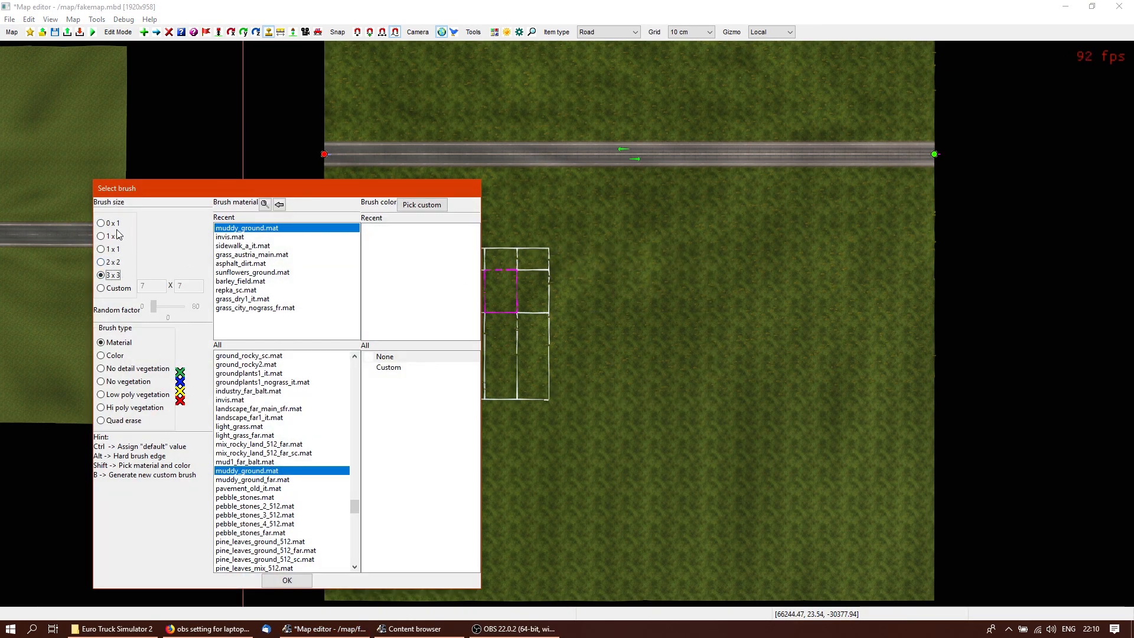
pyautogui.click(101, 249)
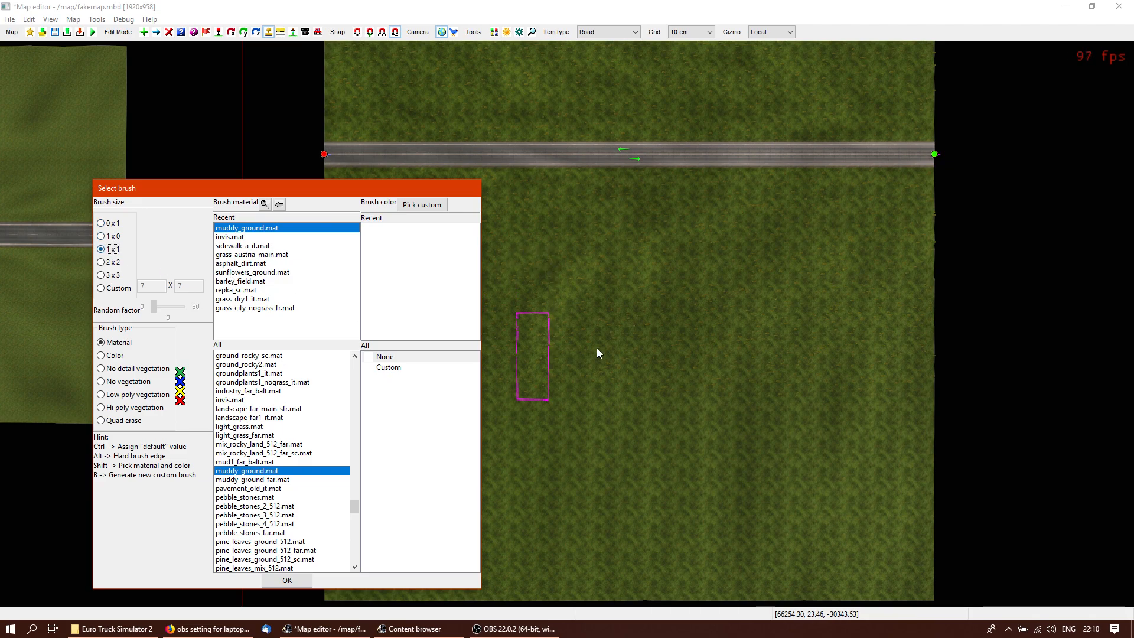
pyautogui.click(112, 262)
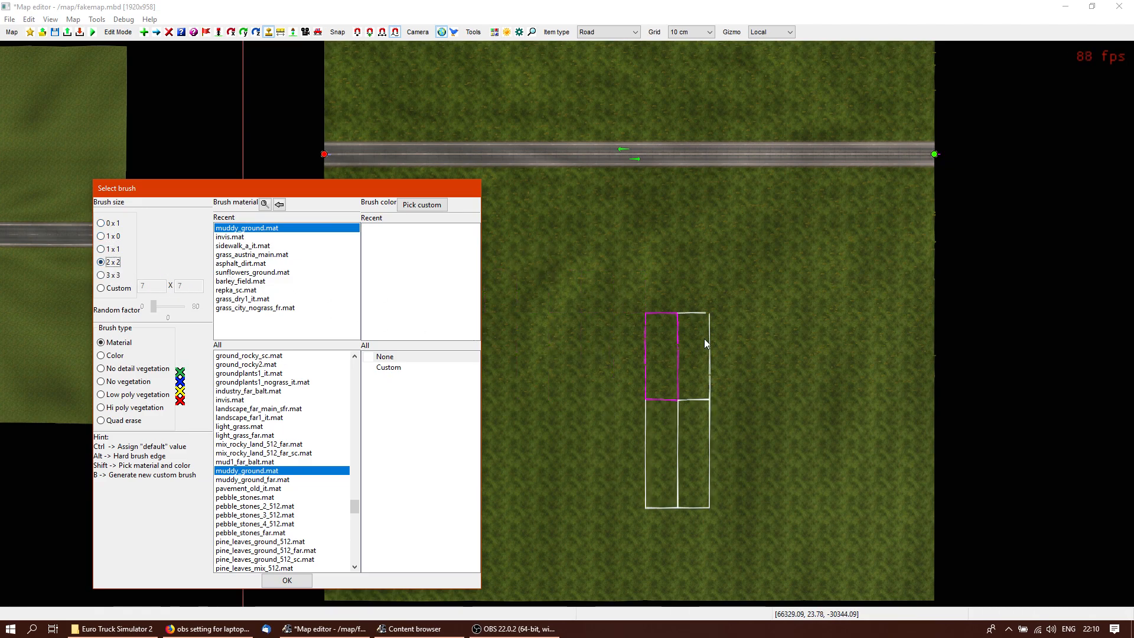
pyautogui.click(113, 288)
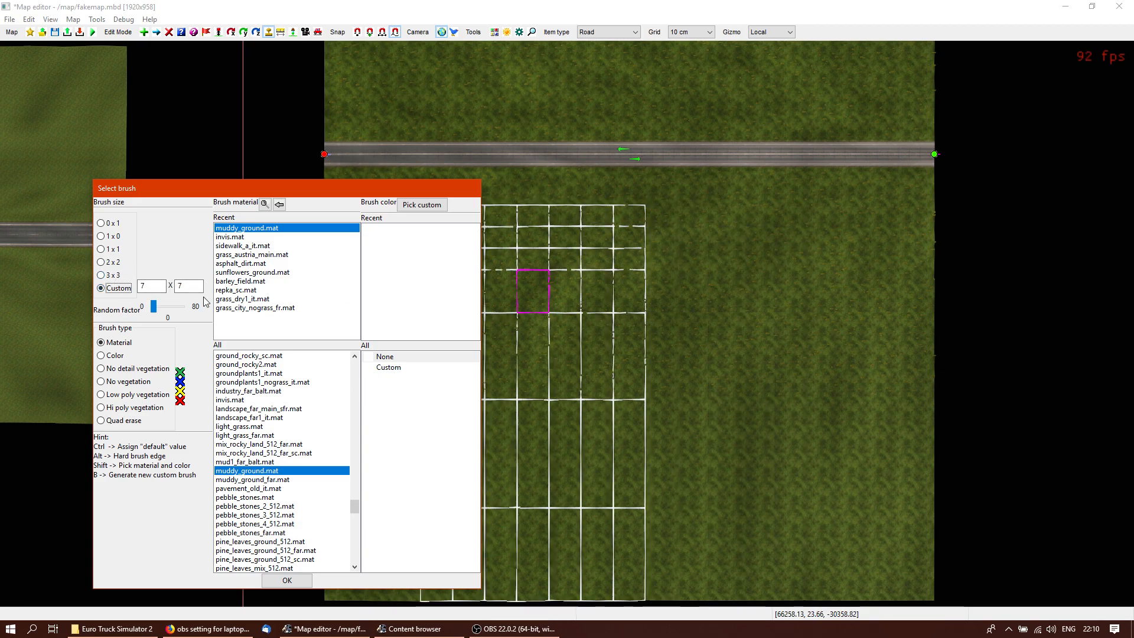
pyautogui.doubleClick(158, 284)
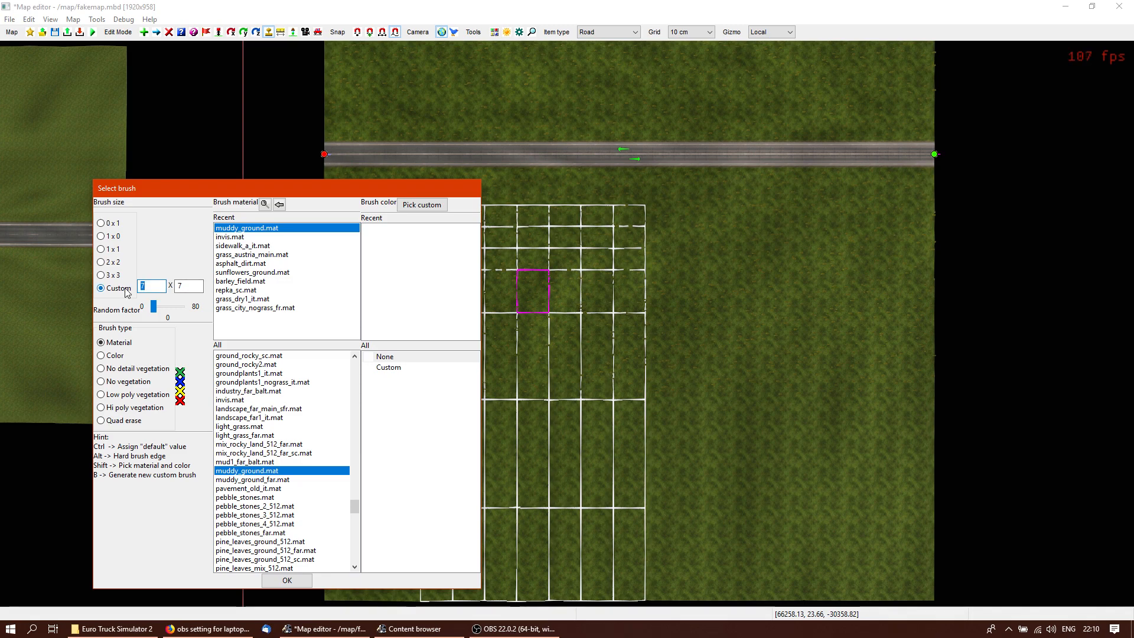
pyautogui.doubleClick(188, 287)
pyautogui.write('3')
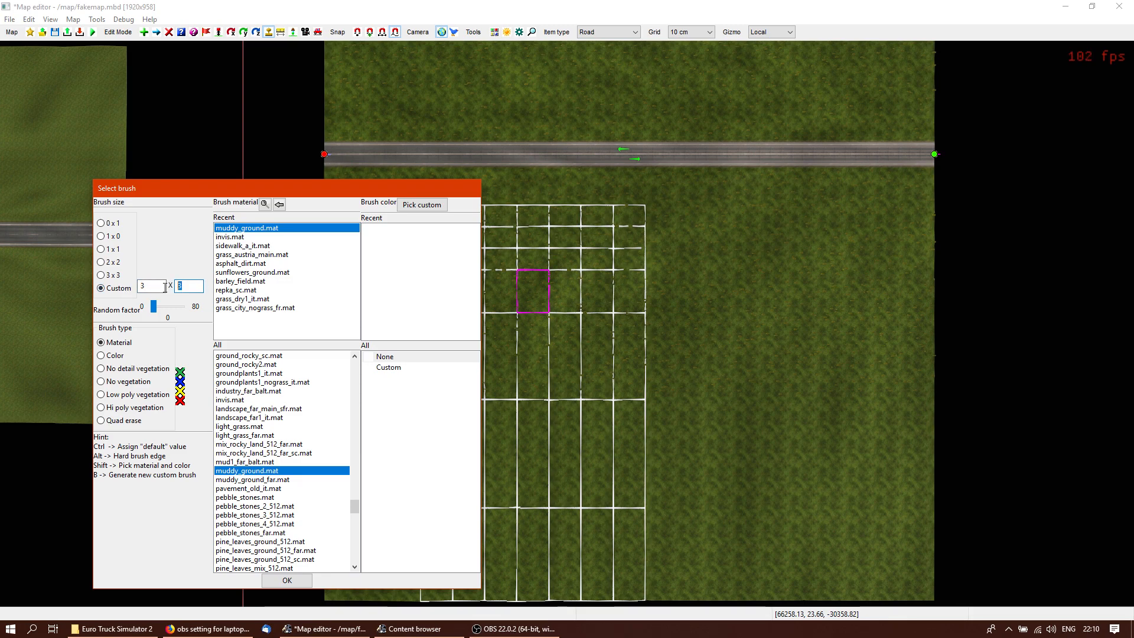
pyautogui.hotkey('shift', 'Tab')
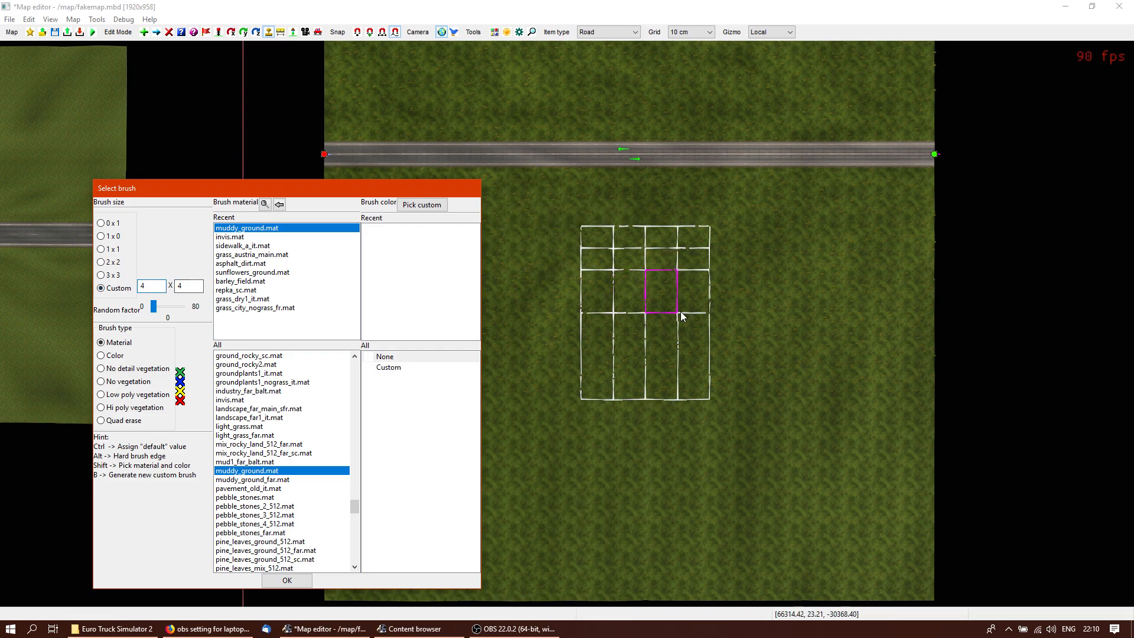
# Paint sunflowers_ground.mat on the terrain south of the road, one patch beside the road and one at the outer edge
pyautogui.click(265, 273)
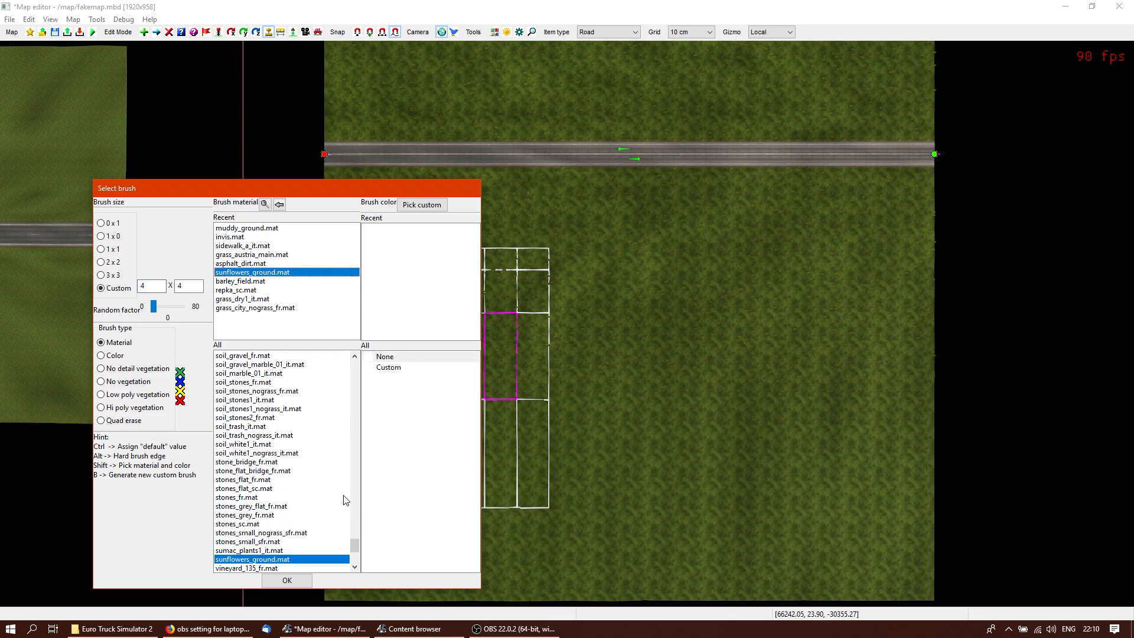
pyautogui.click(298, 580)
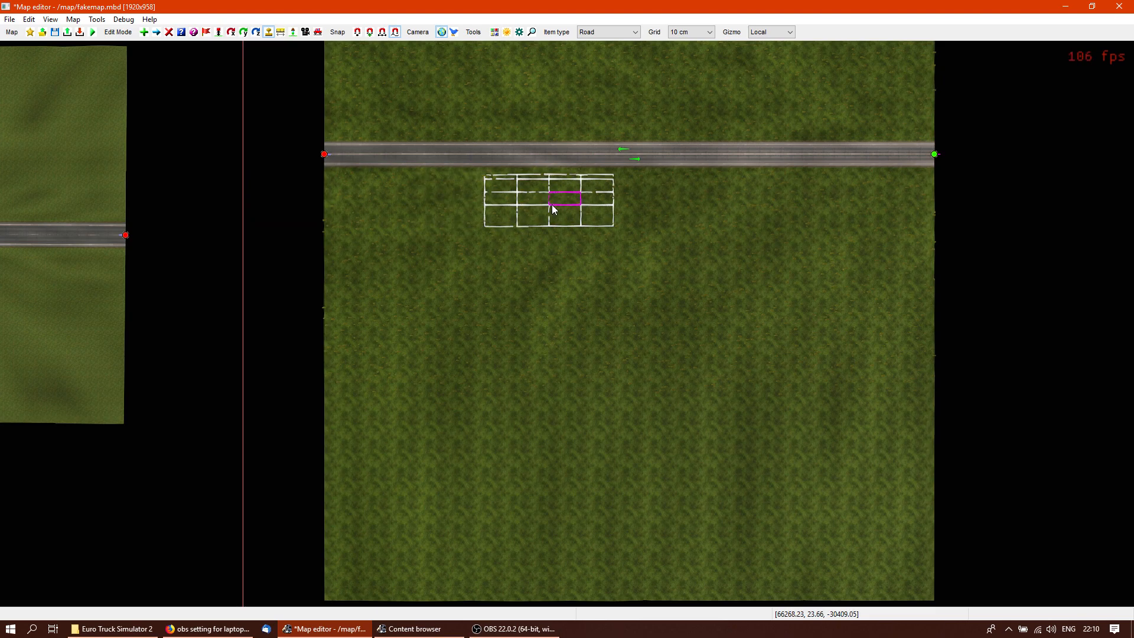
pyautogui.click(552, 204)
pyautogui.moveTo(568, 428); pyautogui.dragTo(558, 260, button='right')
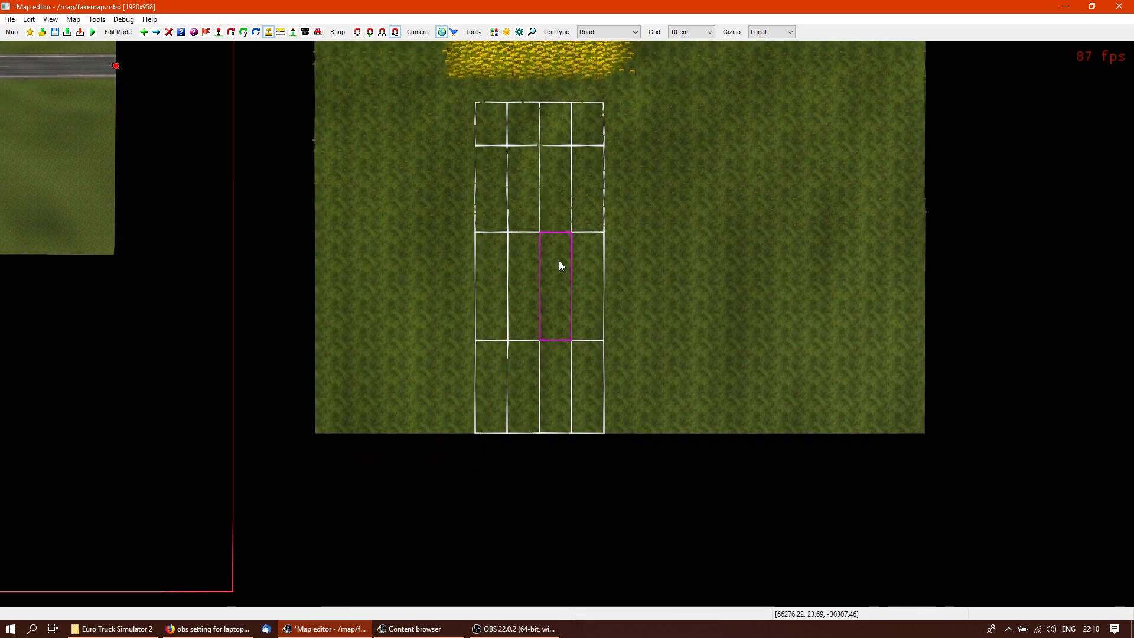
pyautogui.click(558, 390)
# Inspect both sunflower patches in the 3D view, comparing the vegetation near the road with that farther away
pyautogui.moveTo(575, 339)
pyautogui.mouseDown(button='right')
pyautogui.moveTo(672, 398)
pyautogui.moveTo(690, 437)
pyautogui.mouseUp(button='right')
pyautogui.press('p')
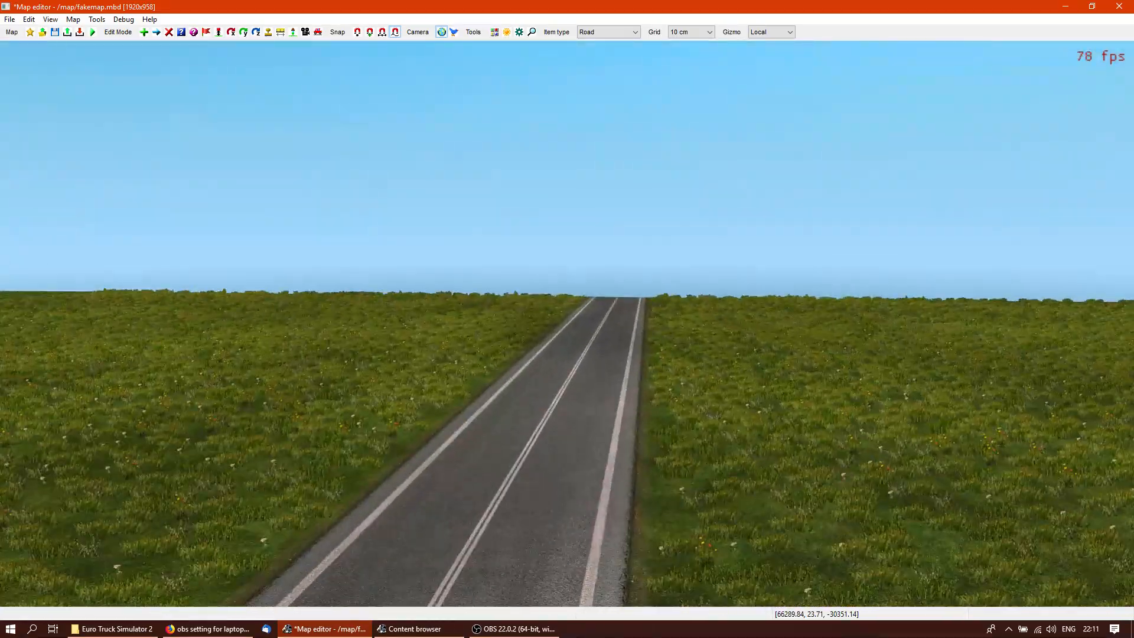
pyautogui.press('Right')
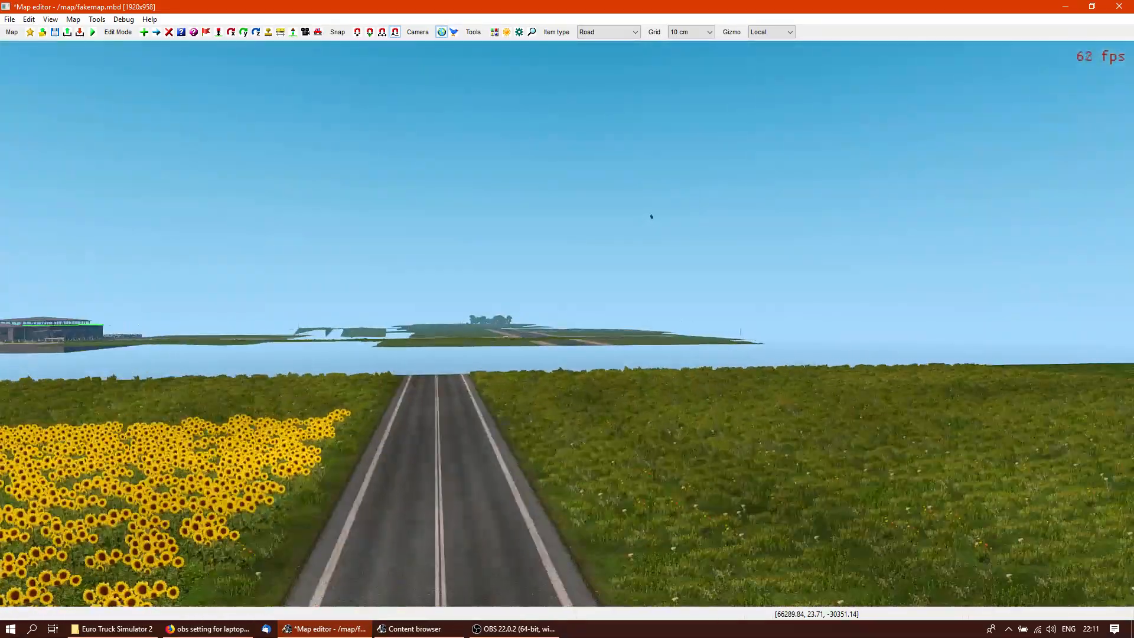
pyautogui.press('Up')
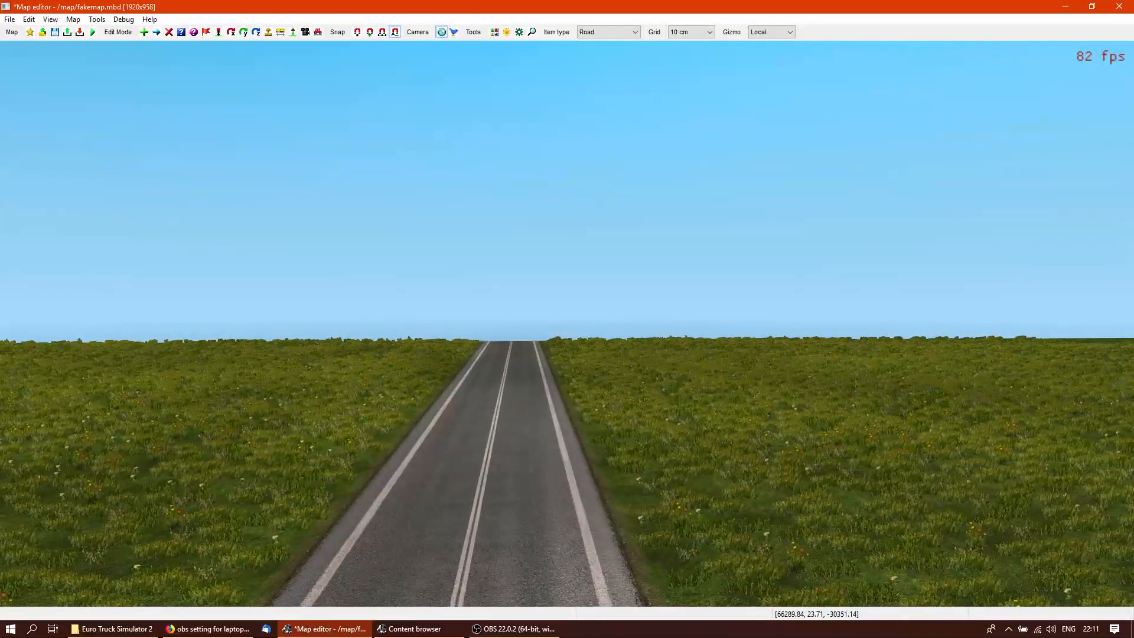
pyautogui.press('Up')
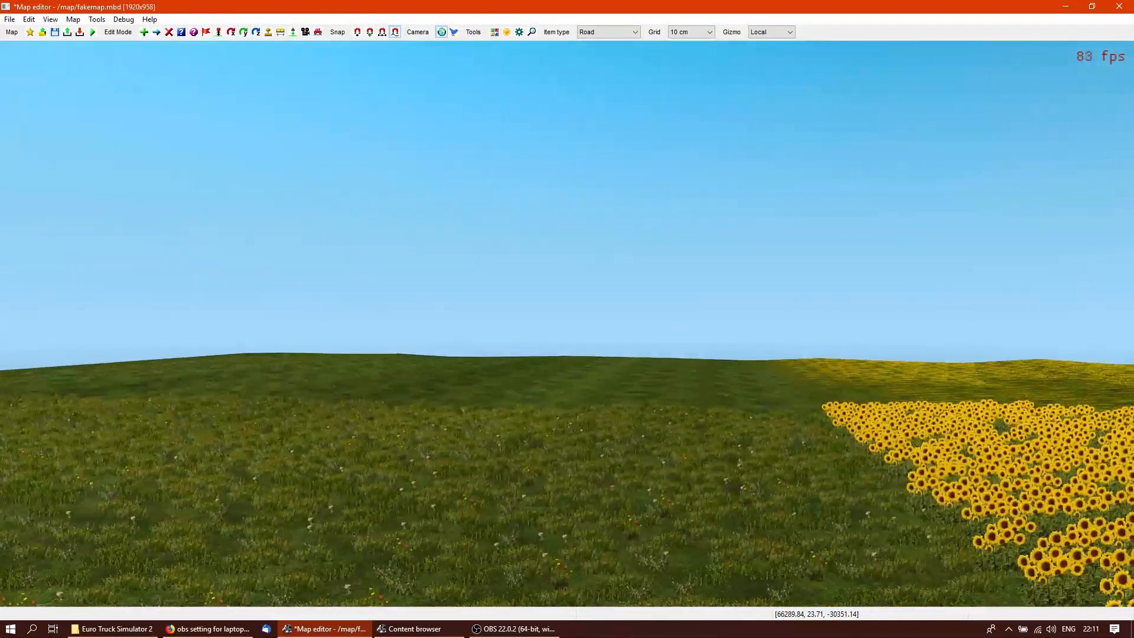
pyautogui.press('Up')
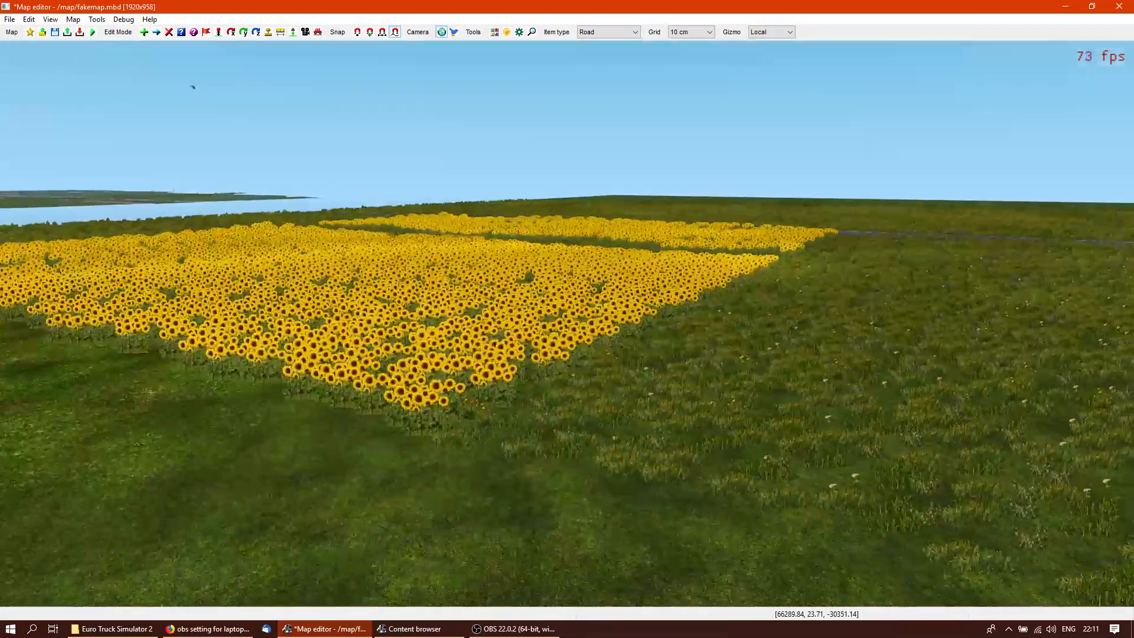
pyautogui.rightClick(687, 378)
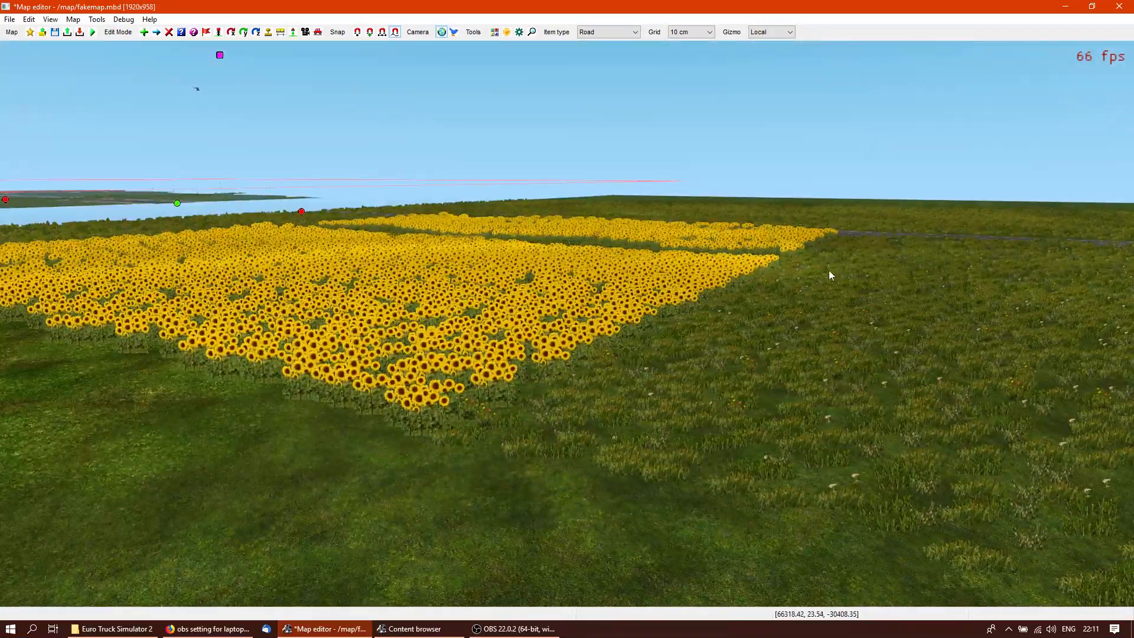
pyautogui.rightClick(663, 388)
pyautogui.rightClick(561, 317)
pyautogui.rightClick(561, 317)
pyautogui.press('Up')
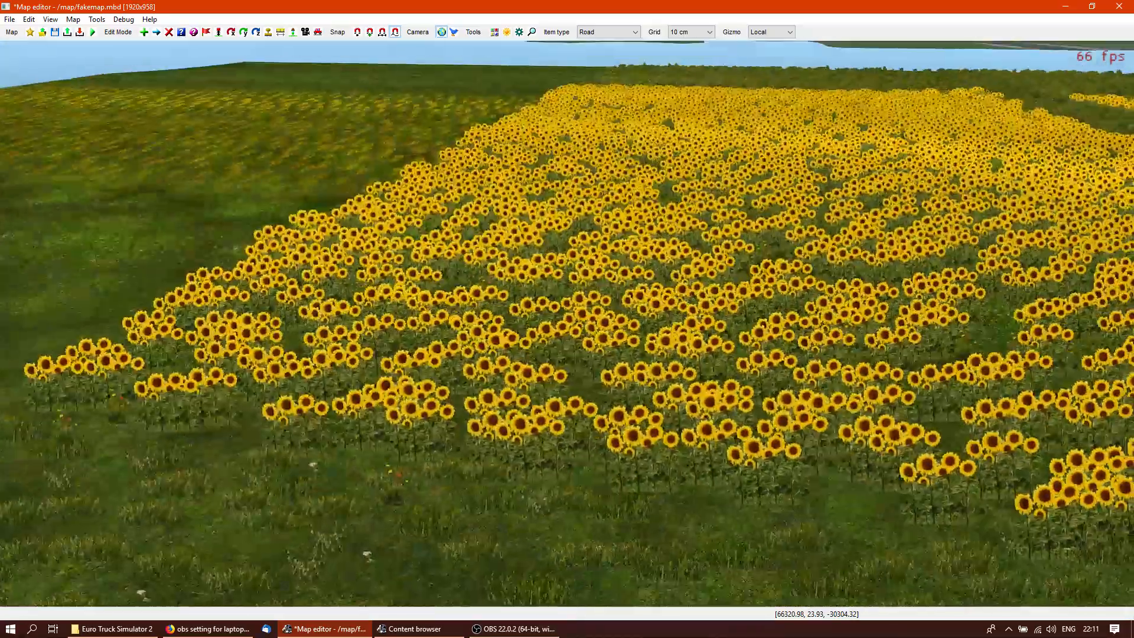
pyautogui.rightClick(875, 397)
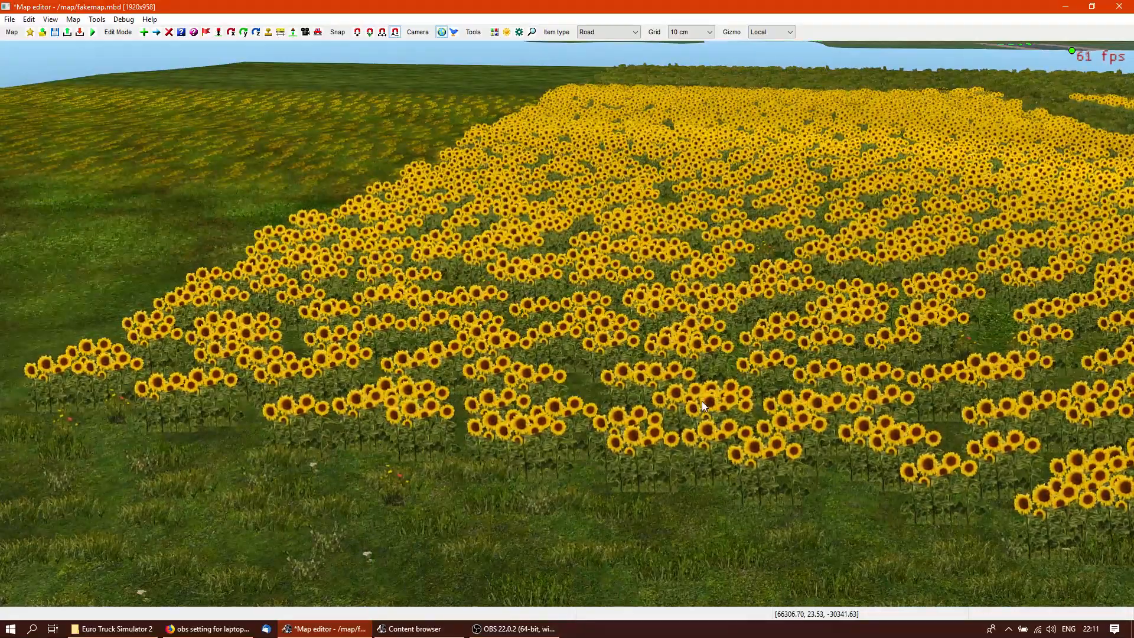
pyautogui.rightClick(689, 392)
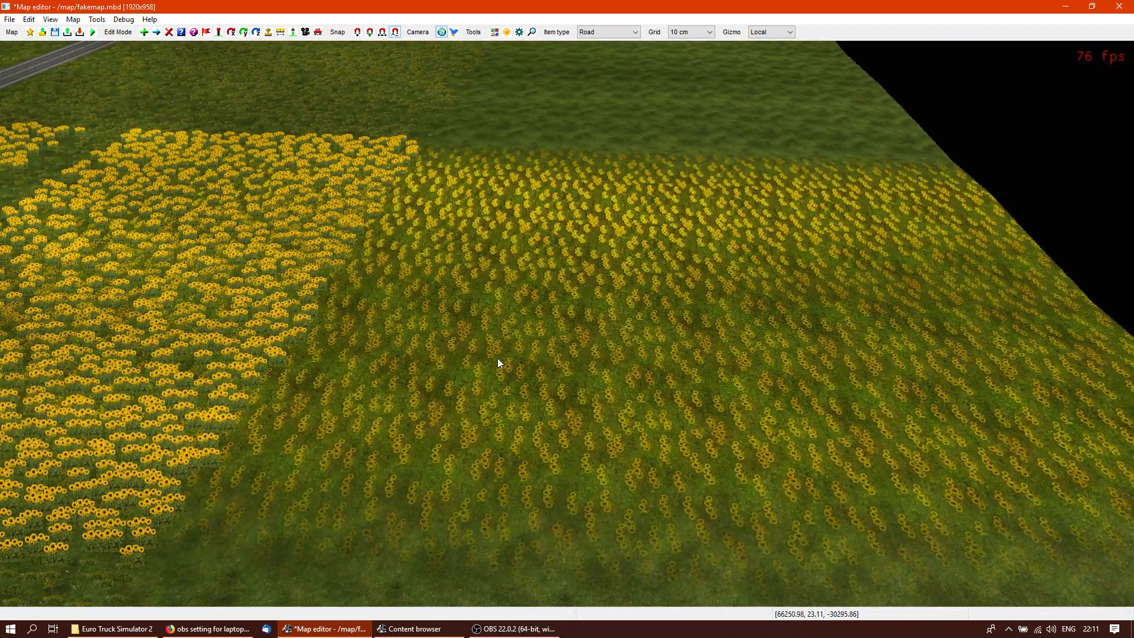
# Remove the outer sunflower patch by assigning the default material to those terrain quads, keeping the patch beside the road
pyautogui.scroll(2, 491, 357)
pyautogui.press('p')
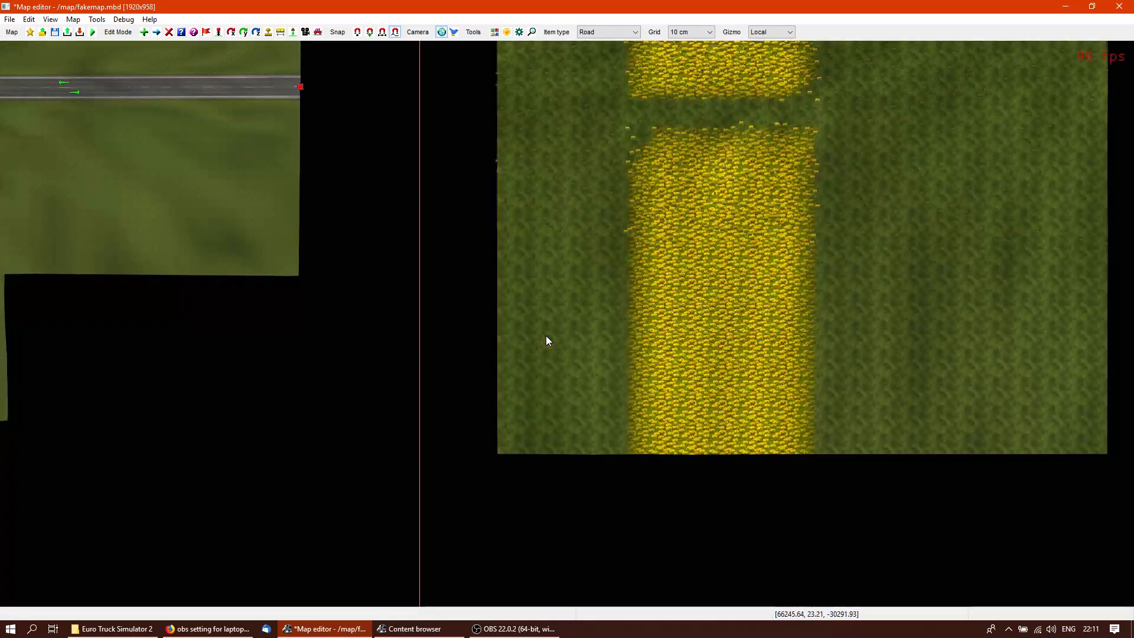
pyautogui.moveTo(791, 304); pyautogui.dragTo(633, 309, button='right')
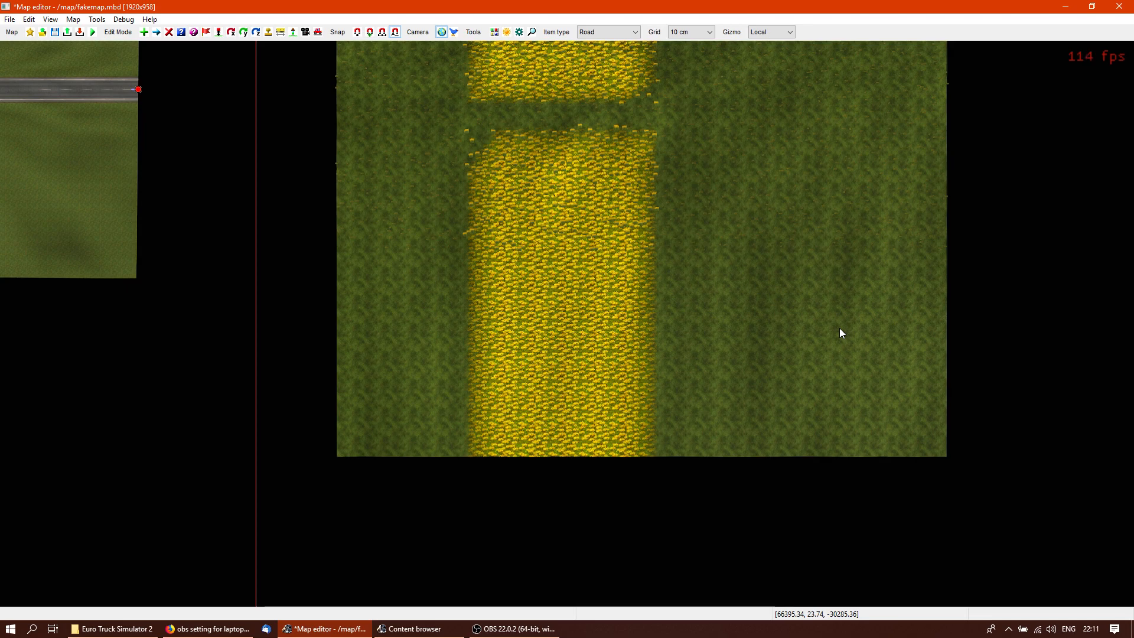
pyautogui.press('s')
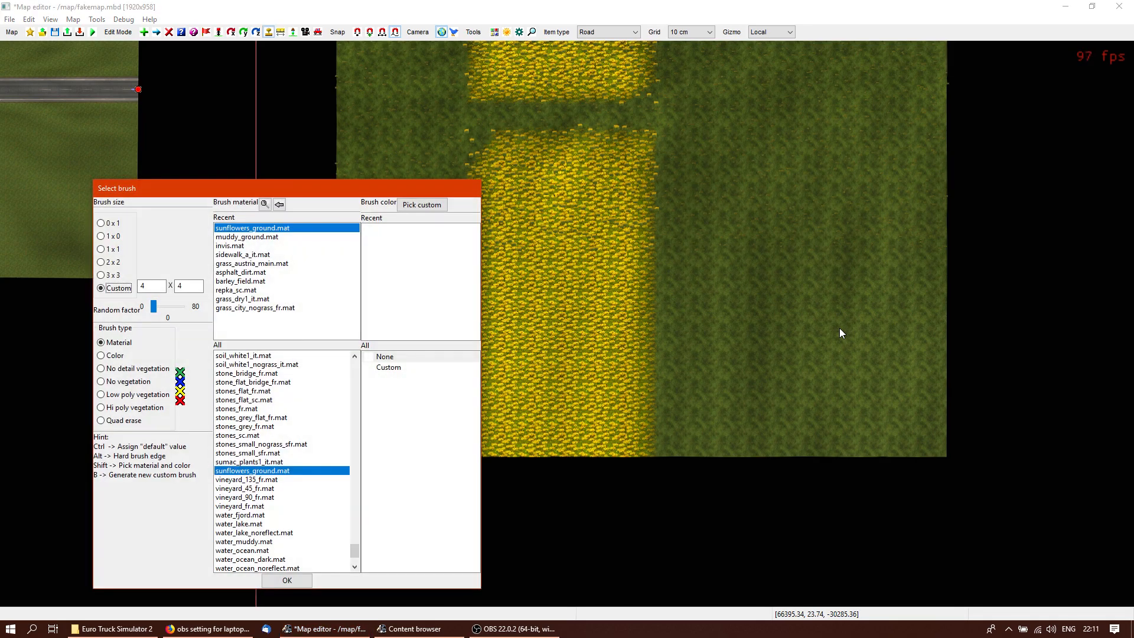
pyautogui.click(289, 586)
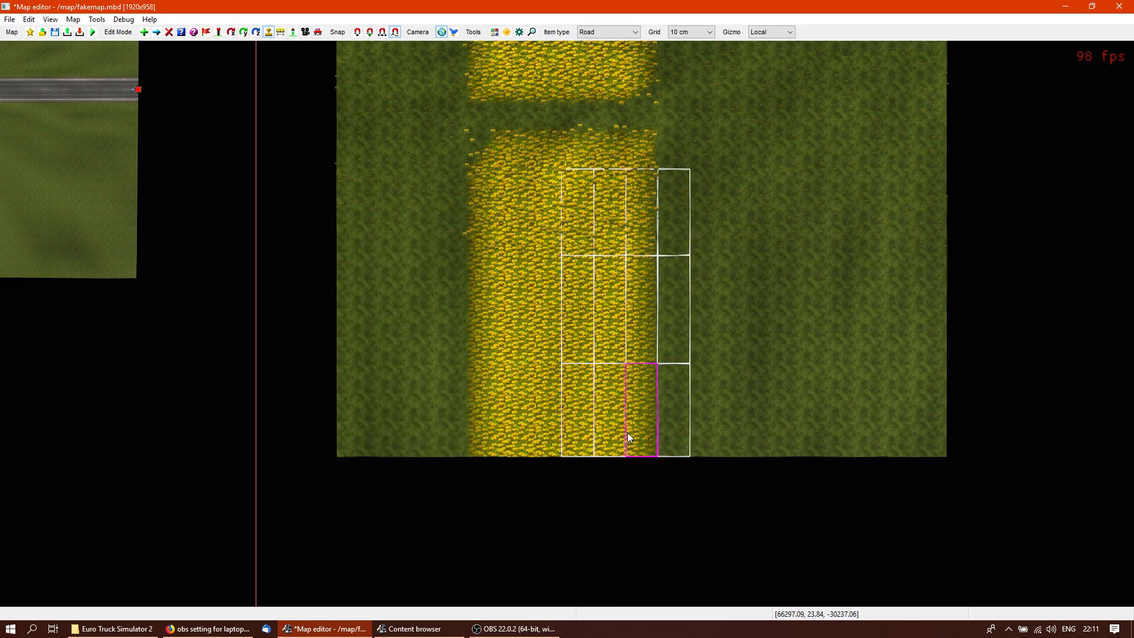
pyautogui.click(577, 416)
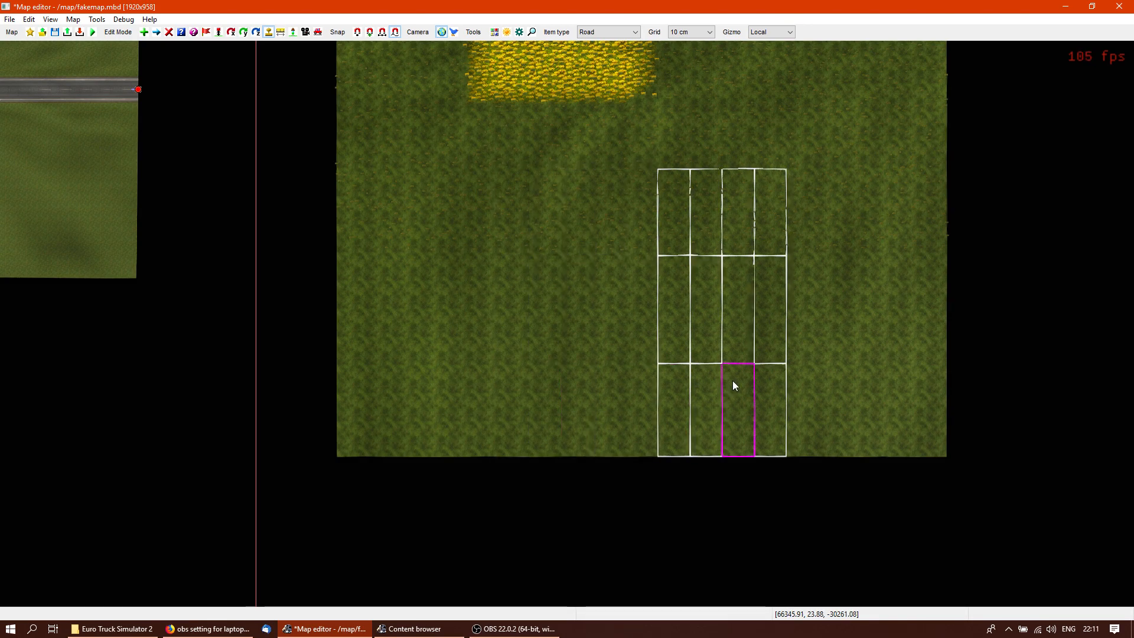
# Paint a field of repka_sc.mat along the opposite side of the road from the sunflowers, working in the 3D view
pyautogui.moveTo(732, 381)
pyautogui.mouseDown(button='right')
pyautogui.moveTo(751, 405)
pyautogui.moveTo(708, 331)
pyautogui.moveTo(620, 283)
pyautogui.moveTo(661, 281)
pyautogui.moveTo(885, 378)
pyautogui.moveTo(803, 319)
pyautogui.moveTo(566, 323)
pyautogui.mouseUp(button='right')
pyautogui.press('p')
pyautogui.press('Up')
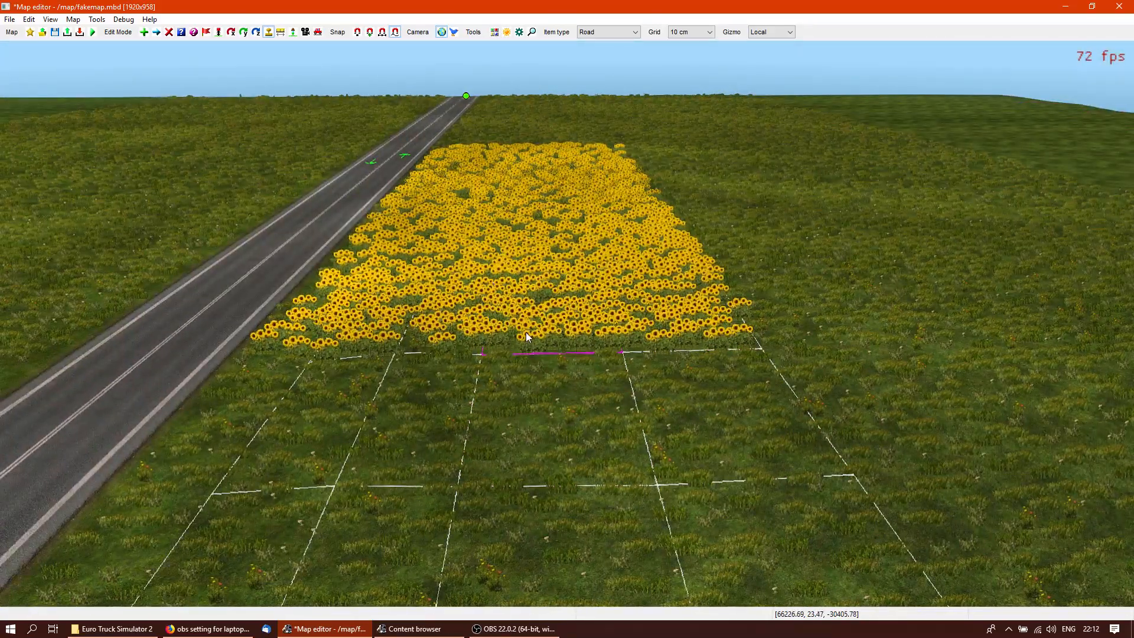
pyautogui.rightClick(501, 370)
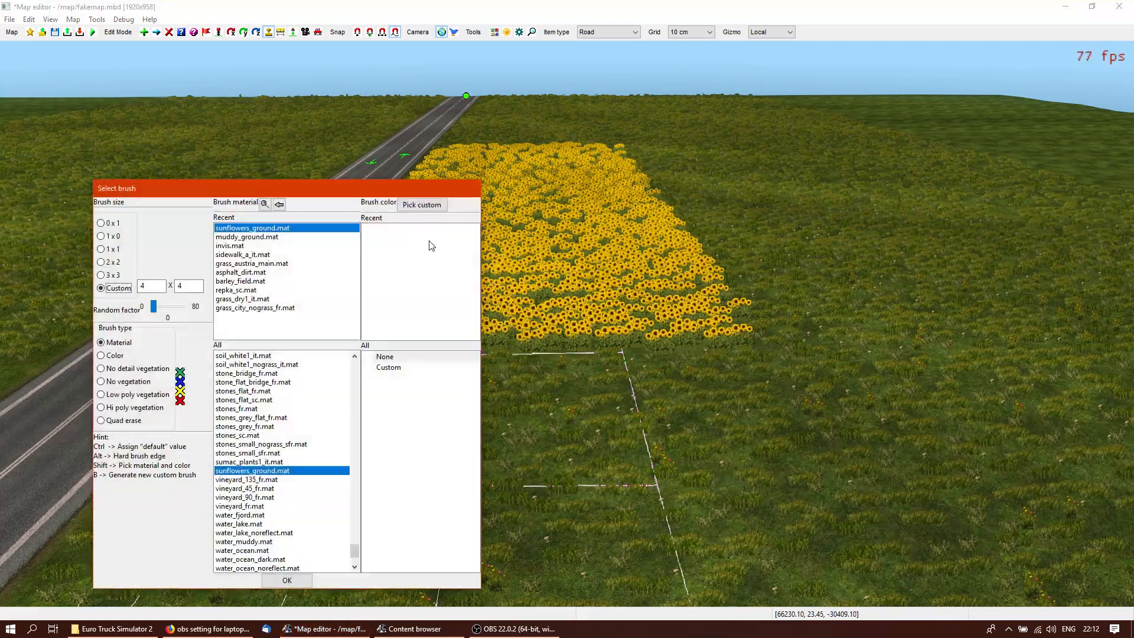
pyautogui.click(239, 289)
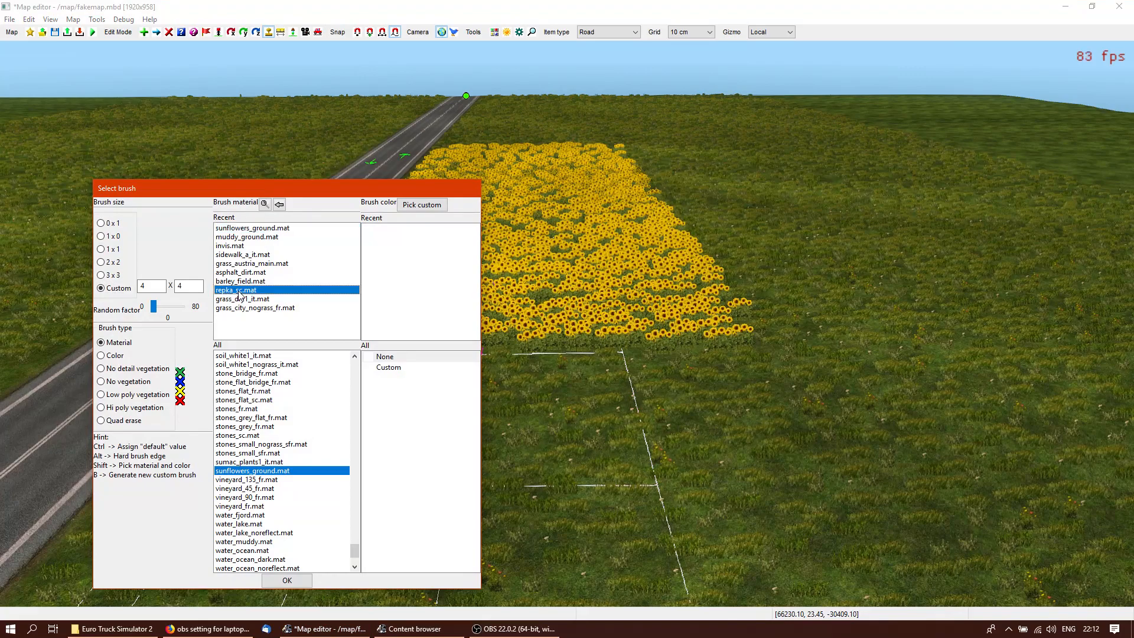
pyautogui.click(287, 581)
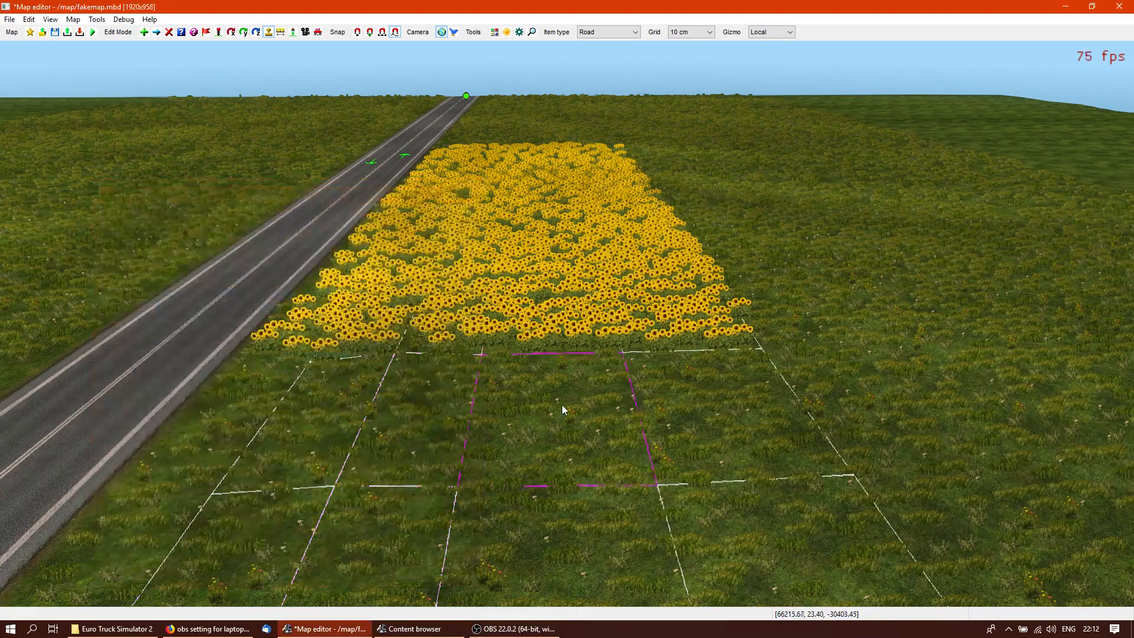
pyautogui.click(104, 295)
pyautogui.click(235, 207)
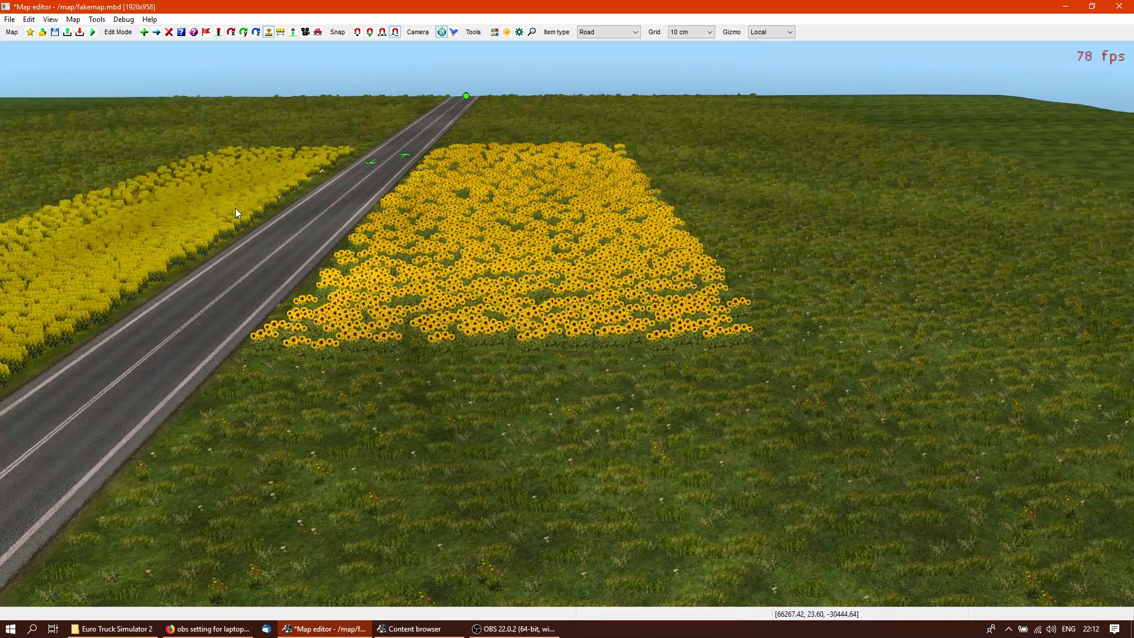
# Inspect the repka_sc.mat field at road level and from above, and the grass without vegetation at the terrain's outer edge
pyautogui.moveTo(235, 208); pyautogui.dragTo(112, 165, button='middle')
pyautogui.press('Up')
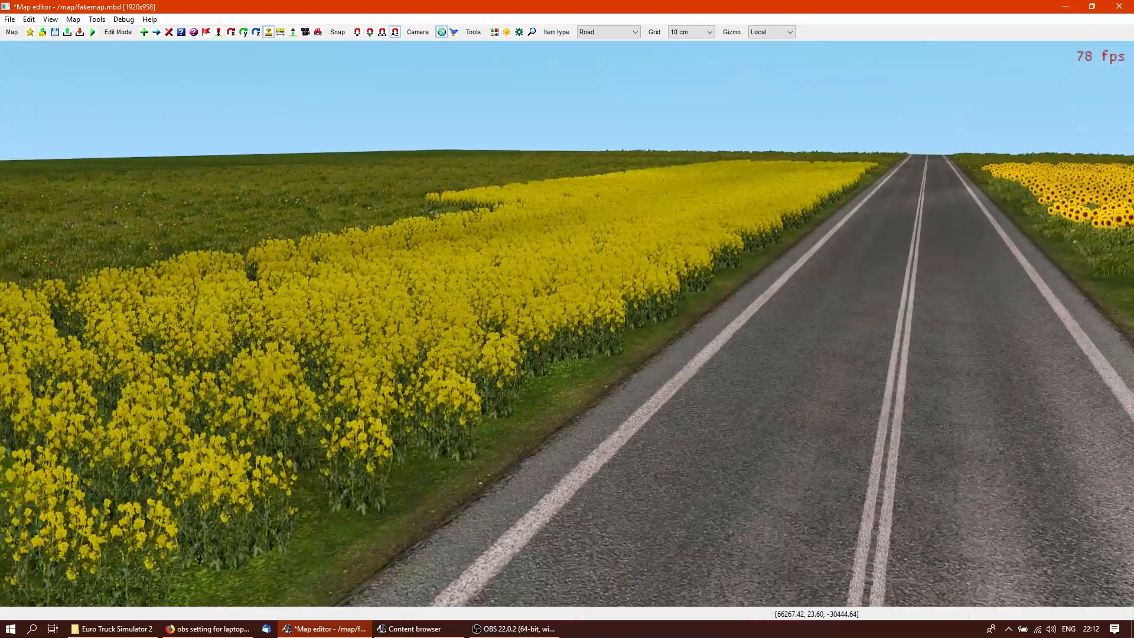
pyautogui.moveTo(565, 323); pyautogui.dragTo(531, 338, button='middle')
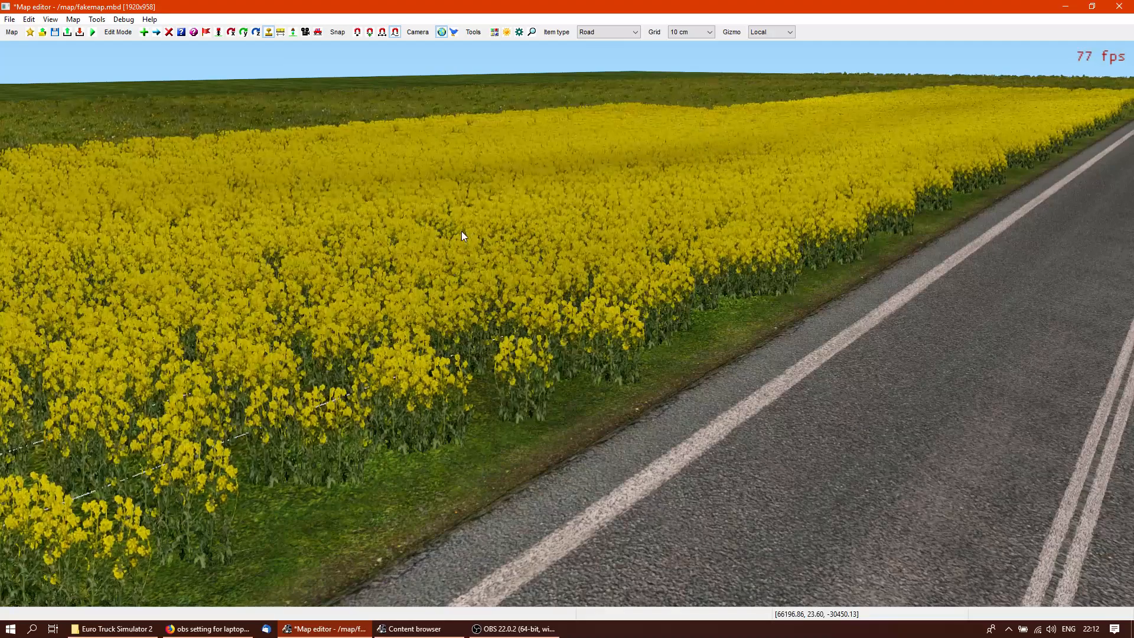
pyautogui.press('p')
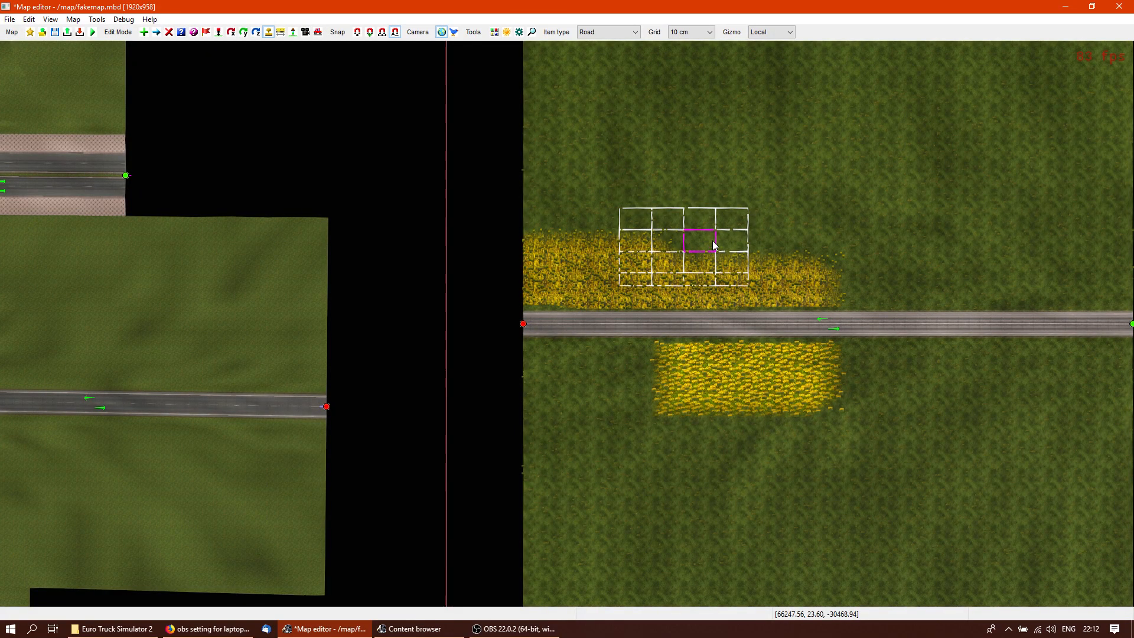
pyautogui.moveTo(750, 195); pyautogui.dragTo(696, 296, button='middle')
pyautogui.press('Escape')
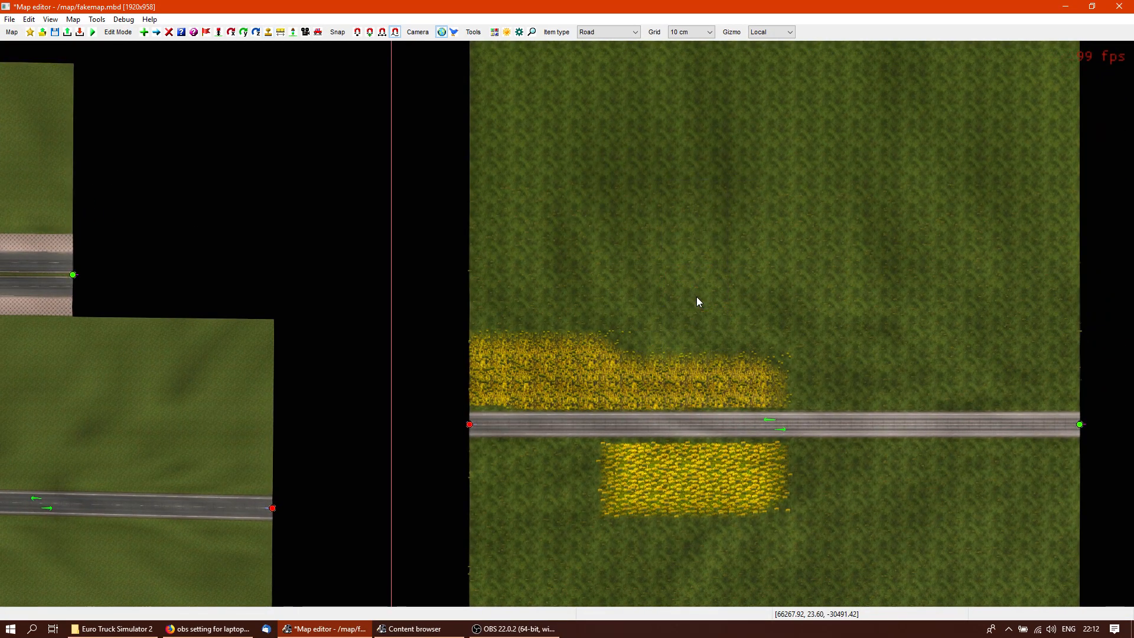
pyautogui.press('p')
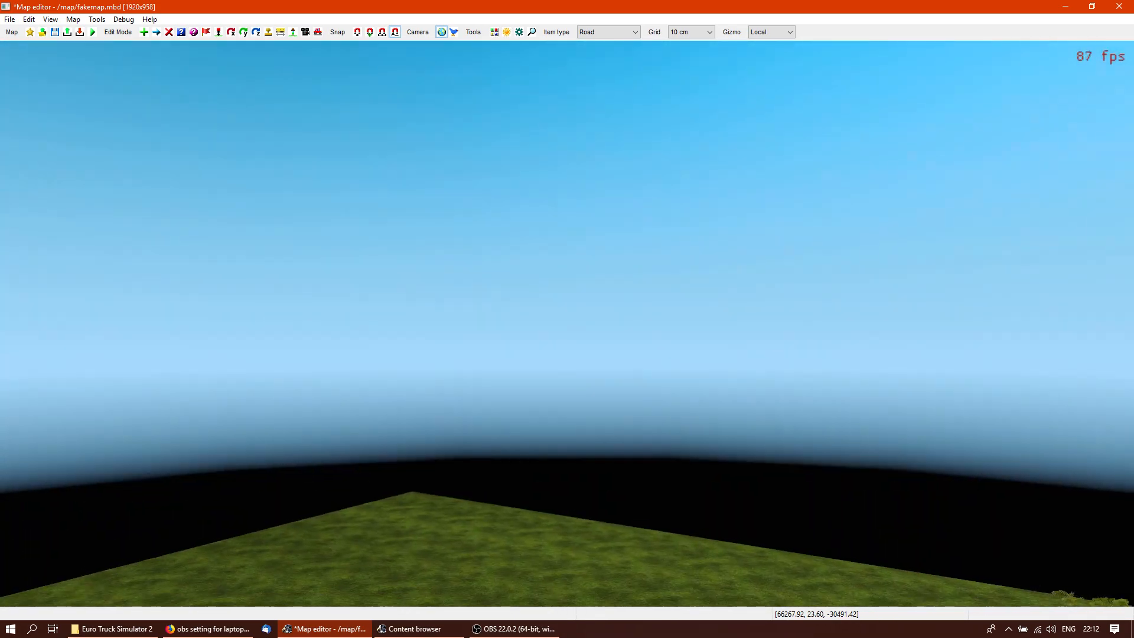
pyautogui.press('p')
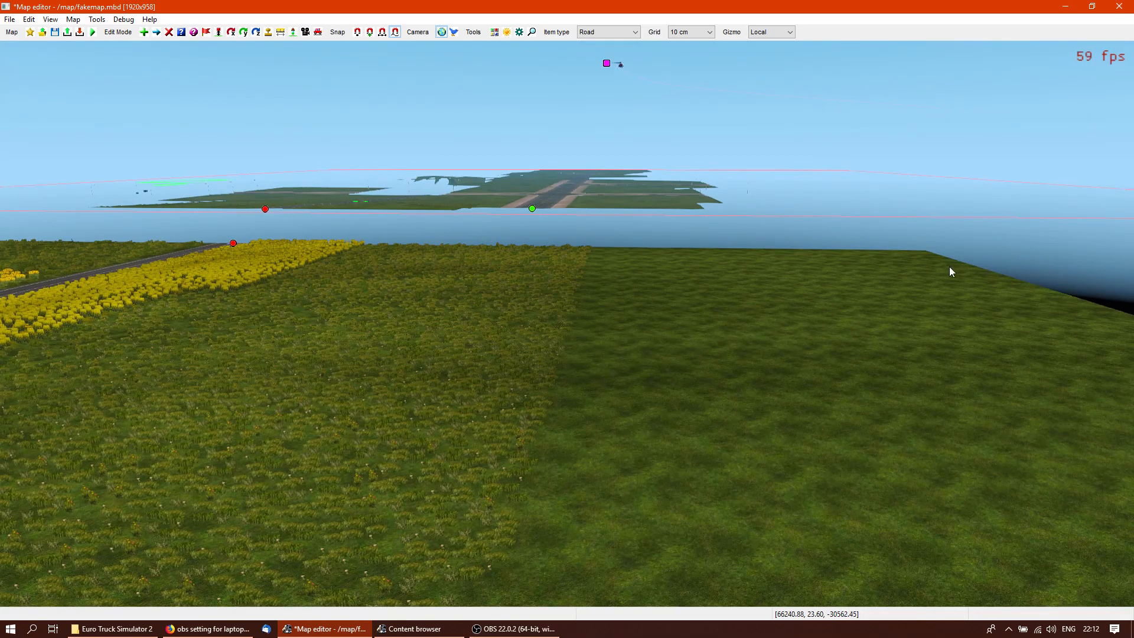
pyautogui.press('p')
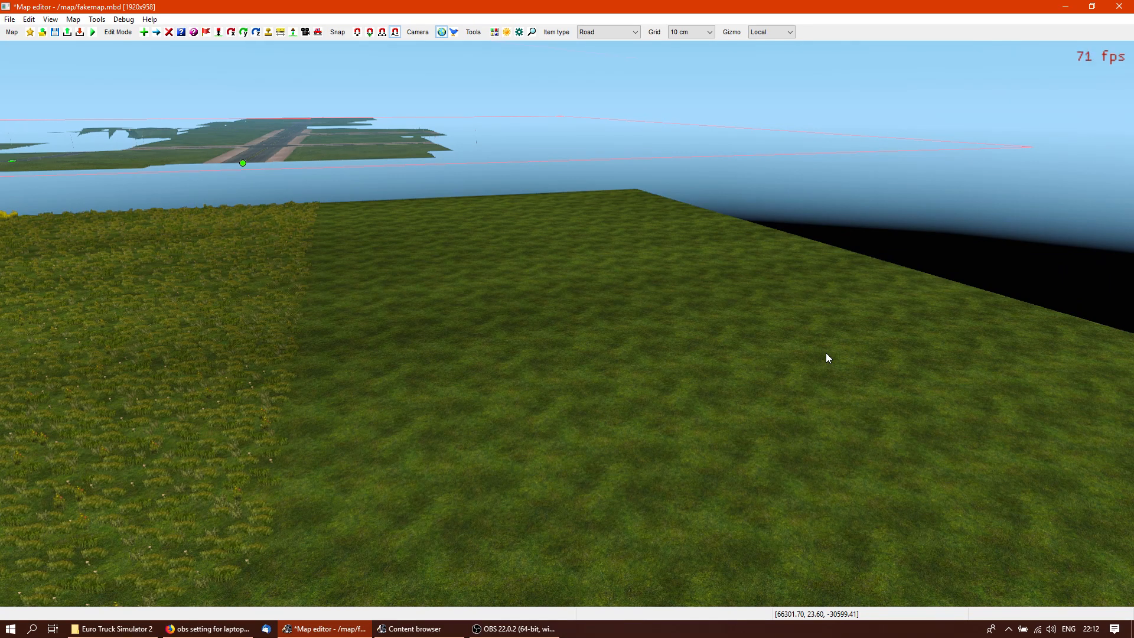
# Paint a large barley_field.mat field with the 4 x 4 brush over the outer terrain behind the repka_sc.mat field
pyautogui.press('t')
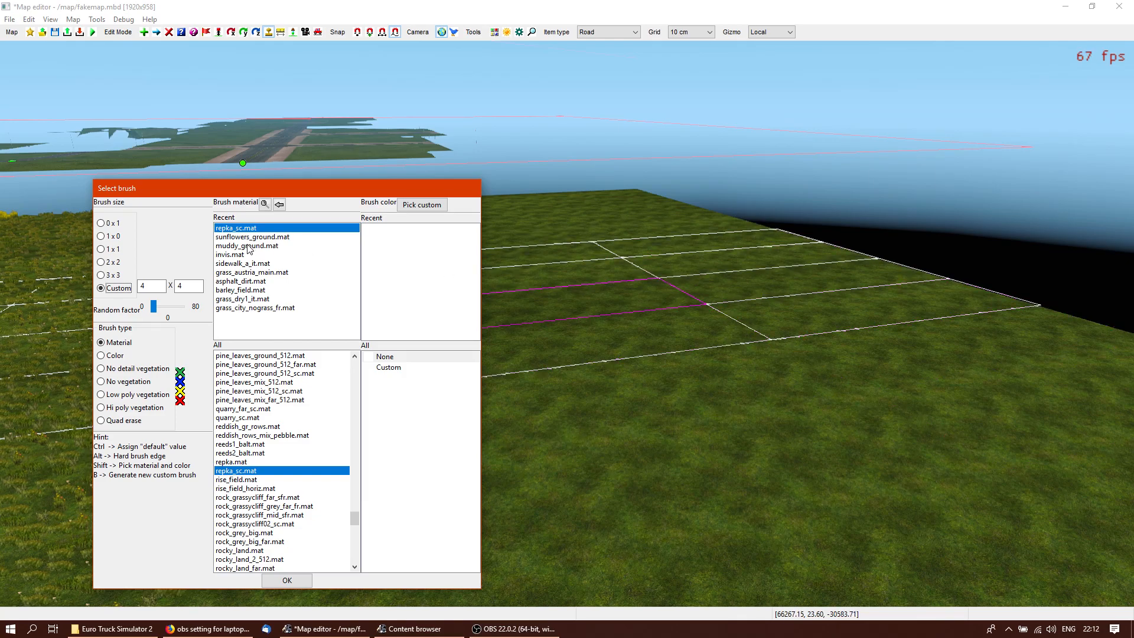
pyautogui.click(255, 289)
pyautogui.click(305, 582)
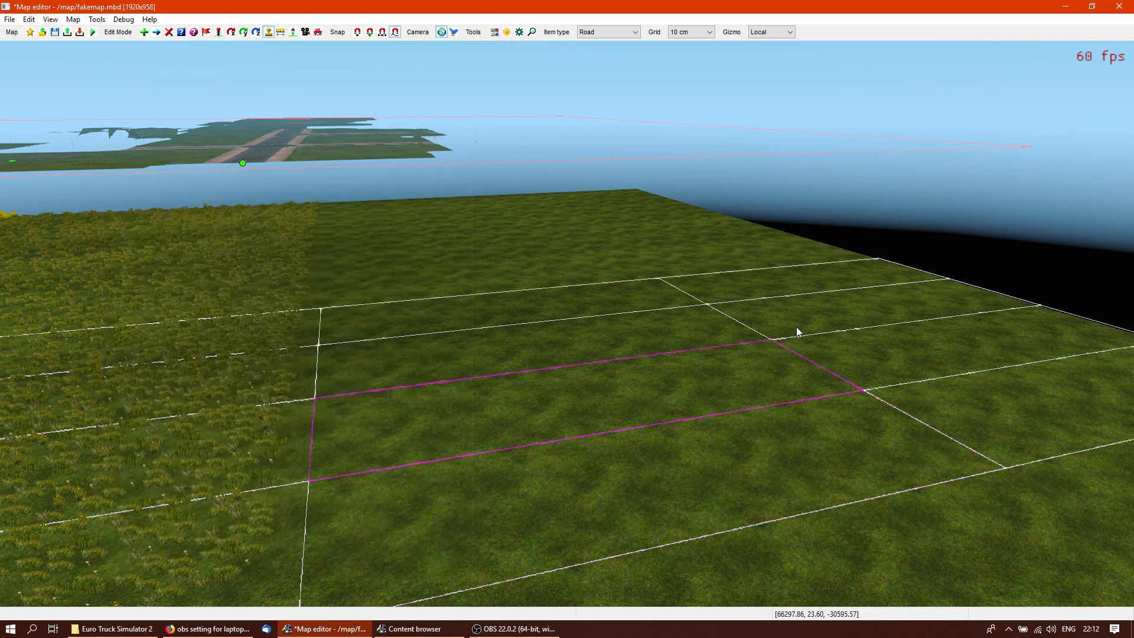
pyautogui.moveTo(625, 229)
pyautogui.mouseDown()
pyautogui.moveTo(569, 235)
pyautogui.moveTo(740, 363)
pyautogui.mouseUp()
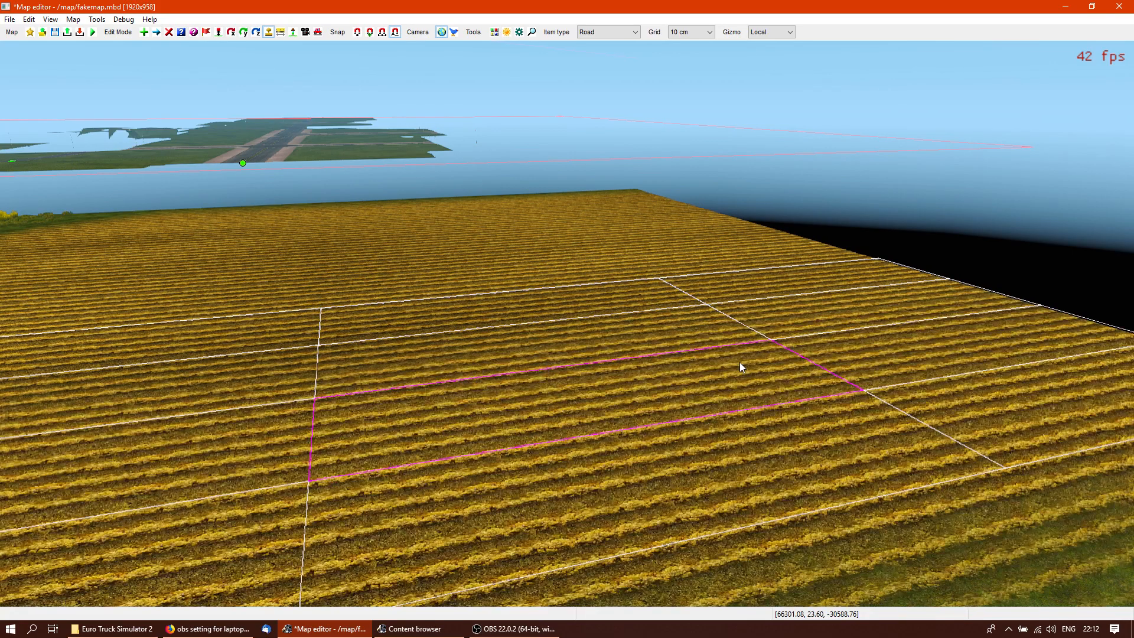
pyautogui.press('Escape')
# Examine the barley field and its position relative to the road and flower fields, from above and in the 3D view
pyautogui.moveTo(739, 362)
pyautogui.mouseDown(button='middle')
pyautogui.moveTo(508, 313)
pyautogui.moveTo(407, 277)
pyautogui.moveTo(744, 282)
pyautogui.moveTo(647, 294)
pyautogui.moveTo(664, 269)
pyautogui.mouseUp(button='middle')
pyautogui.moveTo(565, 324); pyautogui.dragTo(715, 377, button='middle')
pyautogui.press('p')
pyautogui.moveTo(674, 359); pyautogui.dragTo(600, 346, button='right')
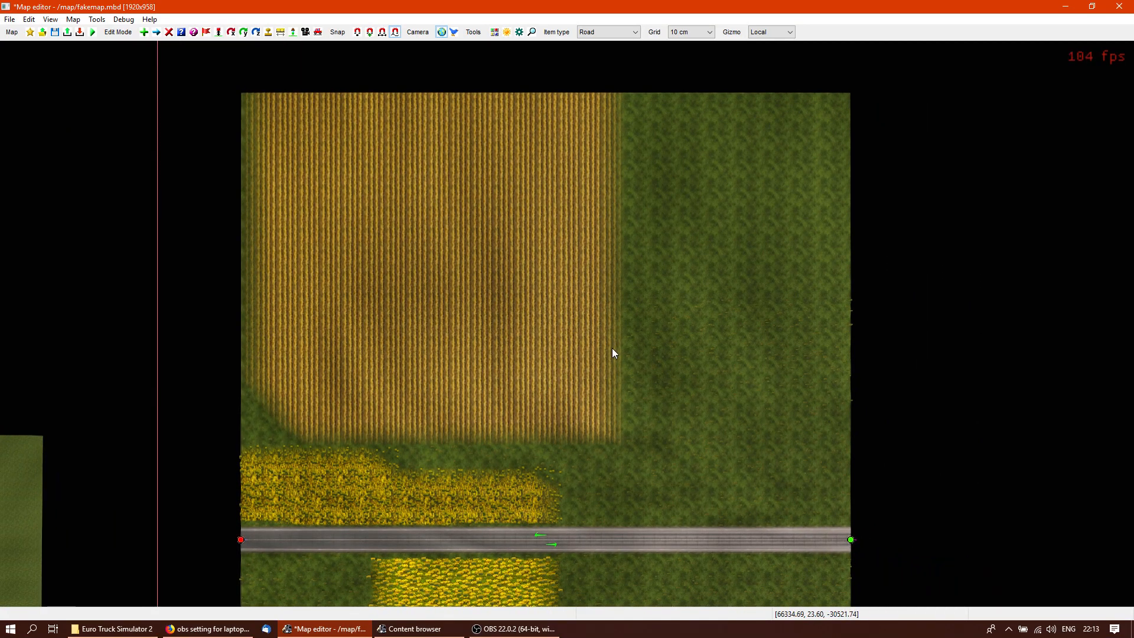
pyautogui.press('s')
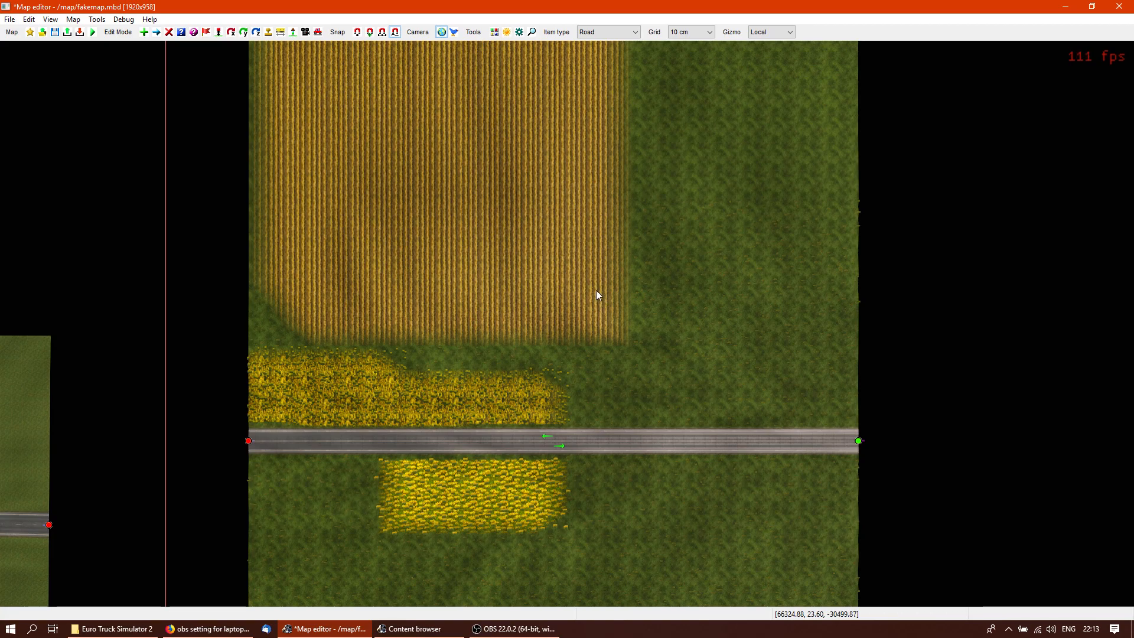
pyautogui.moveTo(696, 290); pyautogui.dragTo(636, 297, button='middle')
pyautogui.moveTo(600, 285); pyautogui.dragTo(566, 324, button='right')
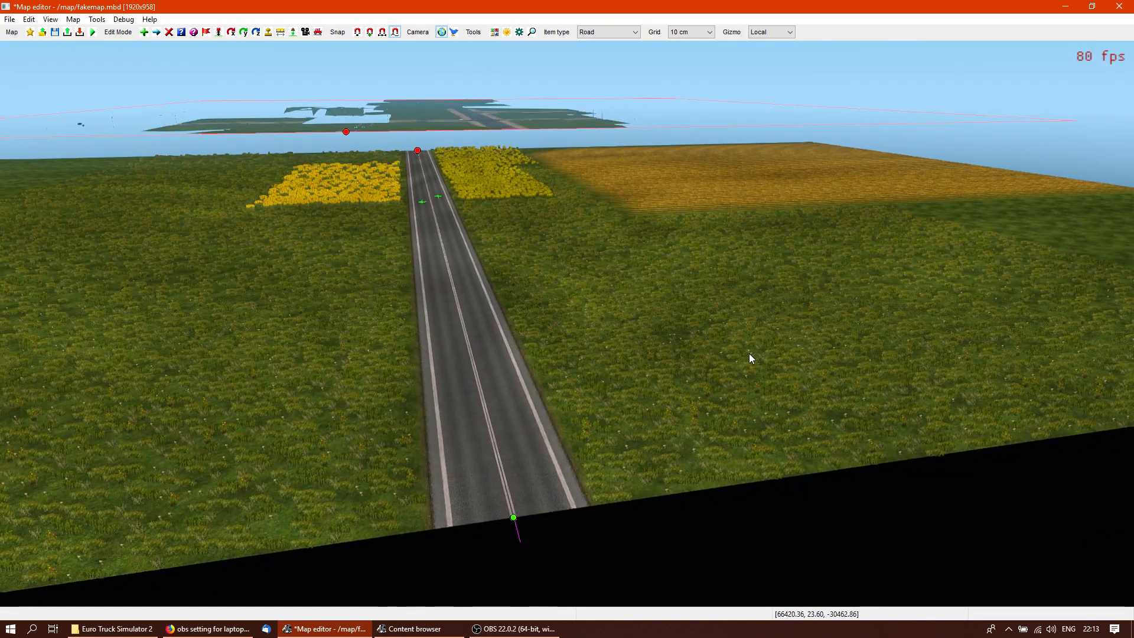
# Reset the nearer part of the barley field to the default terrain material with the 4 x 4 brush
pyautogui.press('b')
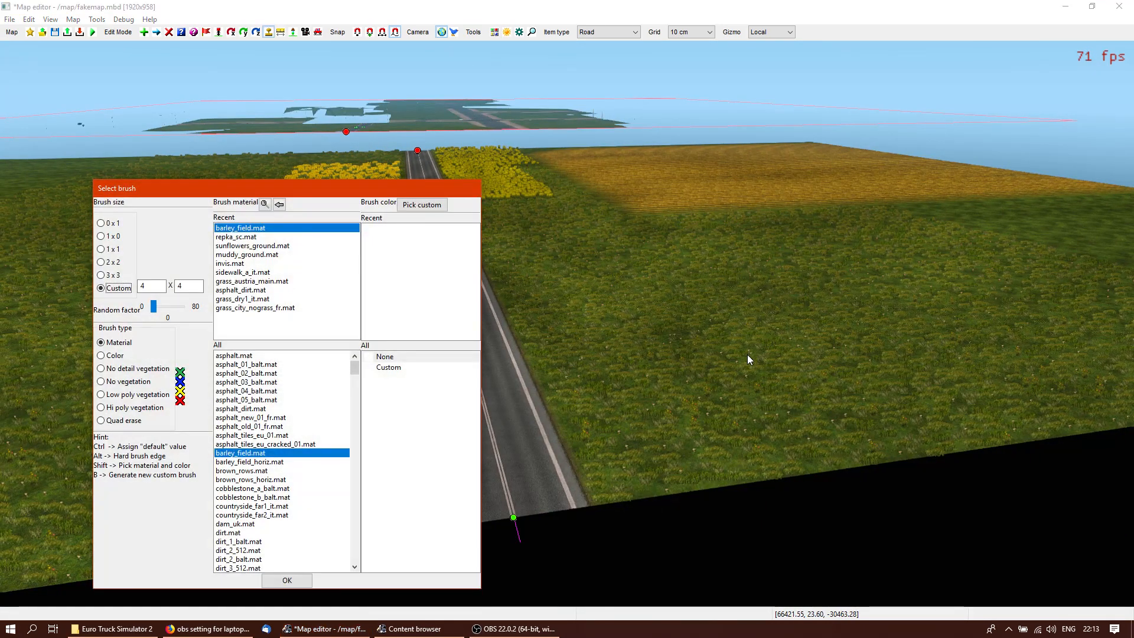
pyautogui.click(291, 581)
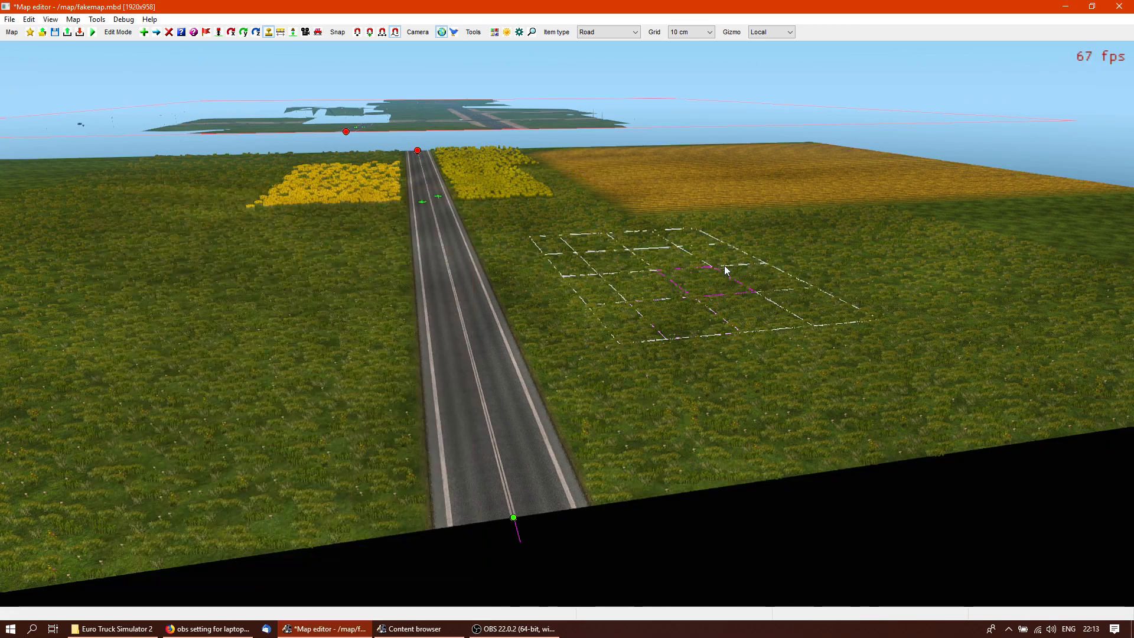
pyautogui.click(825, 189)
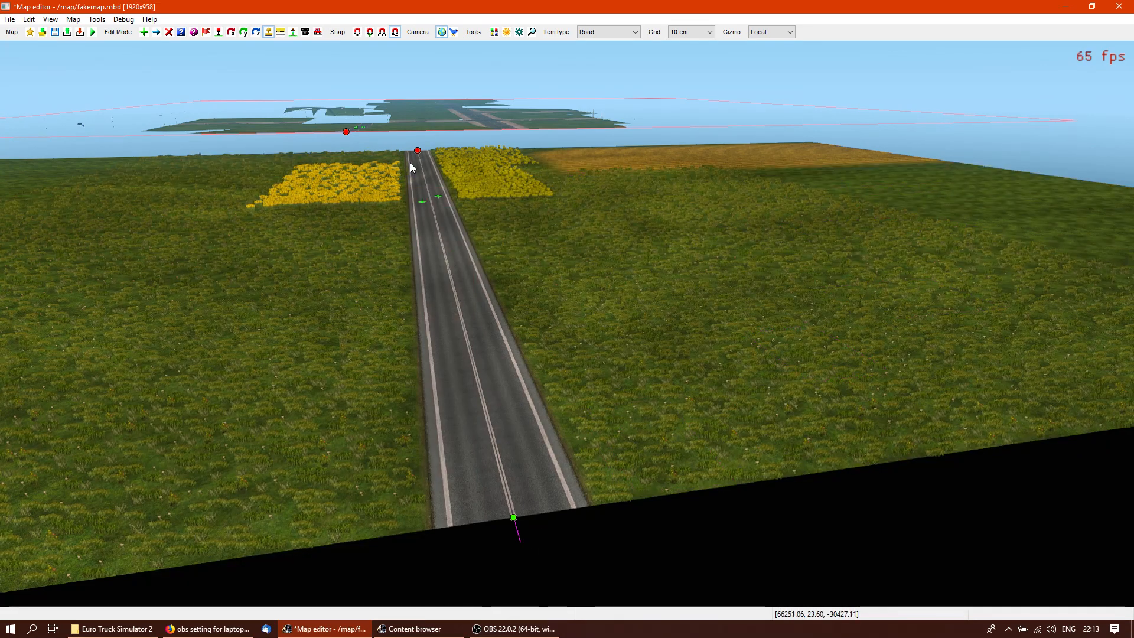
# Remove all painted brushes from the road item, clearing the sunflower, repka_sc.mat and barley fields
pyautogui.press('p')
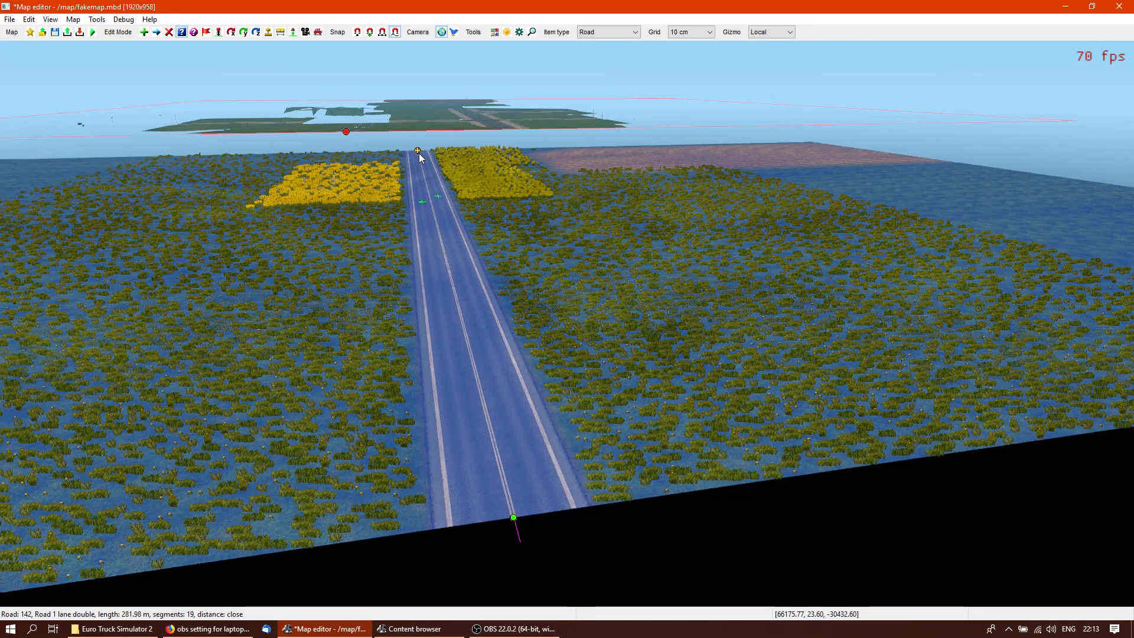
pyautogui.click(419, 155)
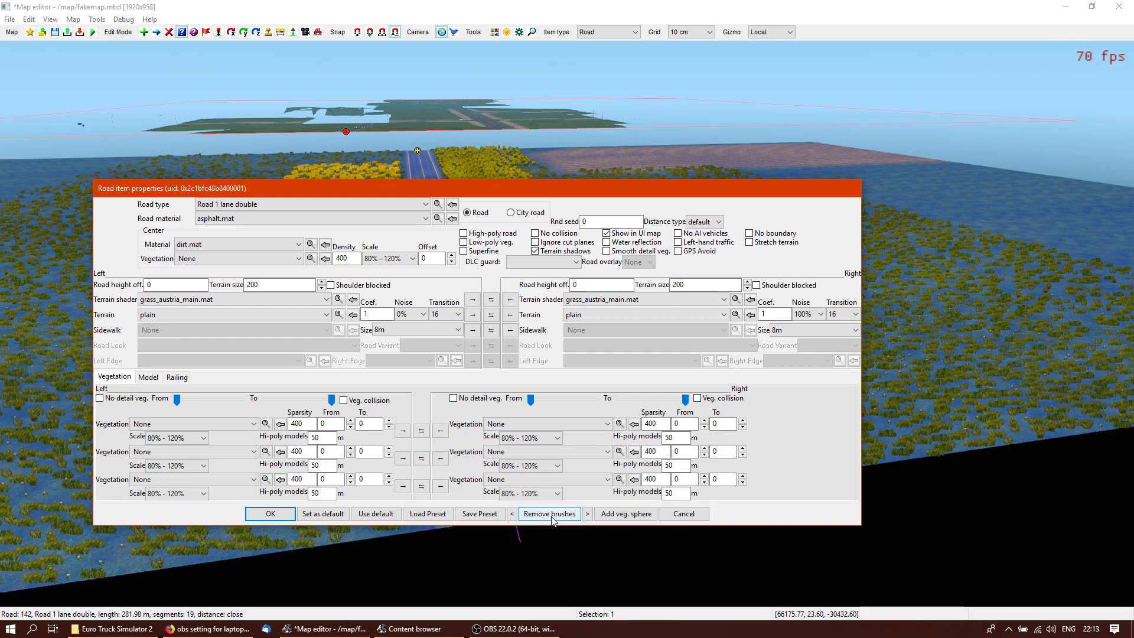
pyautogui.click(278, 516)
# Set the brush's random factor to 37 and paint irregular barley_field.mat patches on both sides of the road
pyautogui.moveTo(809, 387); pyautogui.dragTo(1116, 384, button='right')
pyautogui.press('p')
pyautogui.moveTo(574, 438); pyautogui.dragTo(613, 311, button='right')
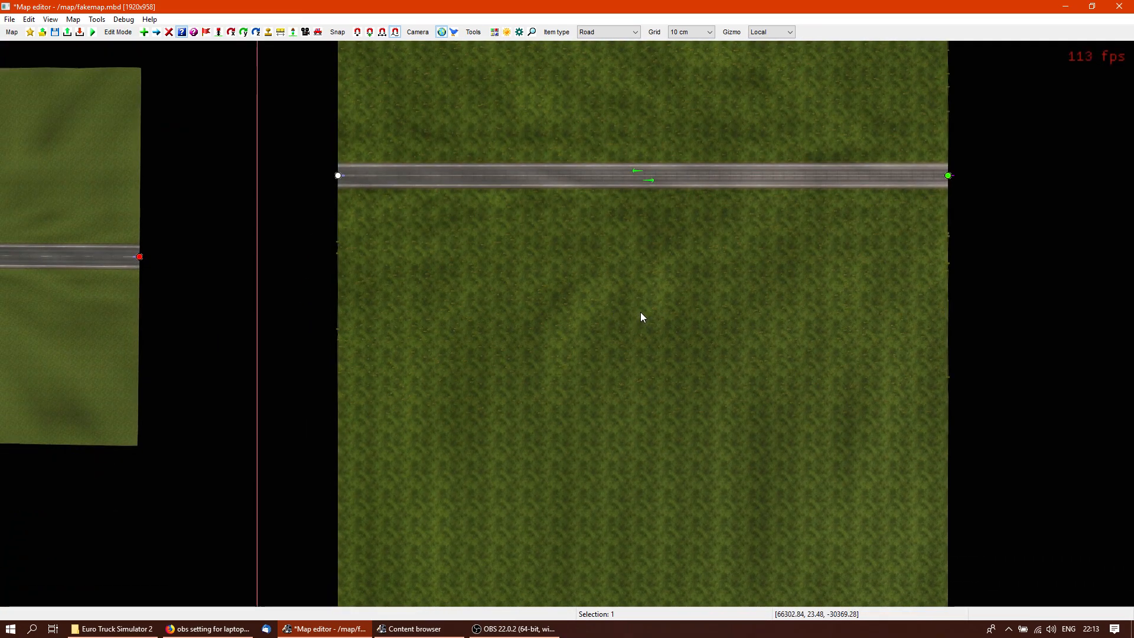
pyautogui.press('s')
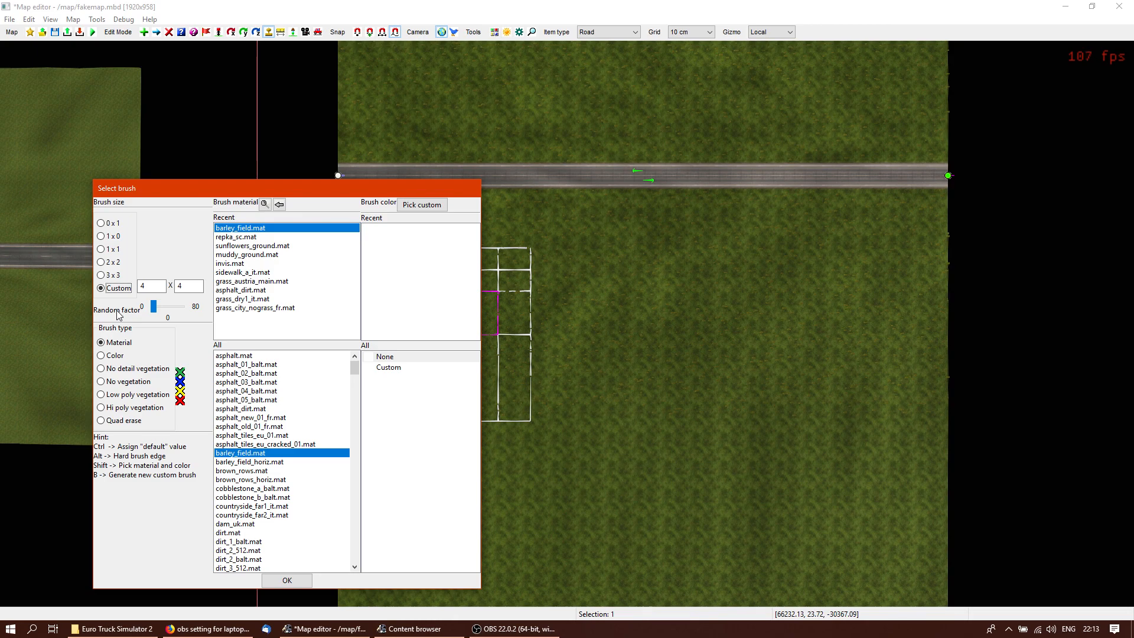
pyautogui.moveTo(155, 311); pyautogui.dragTo(170, 309)
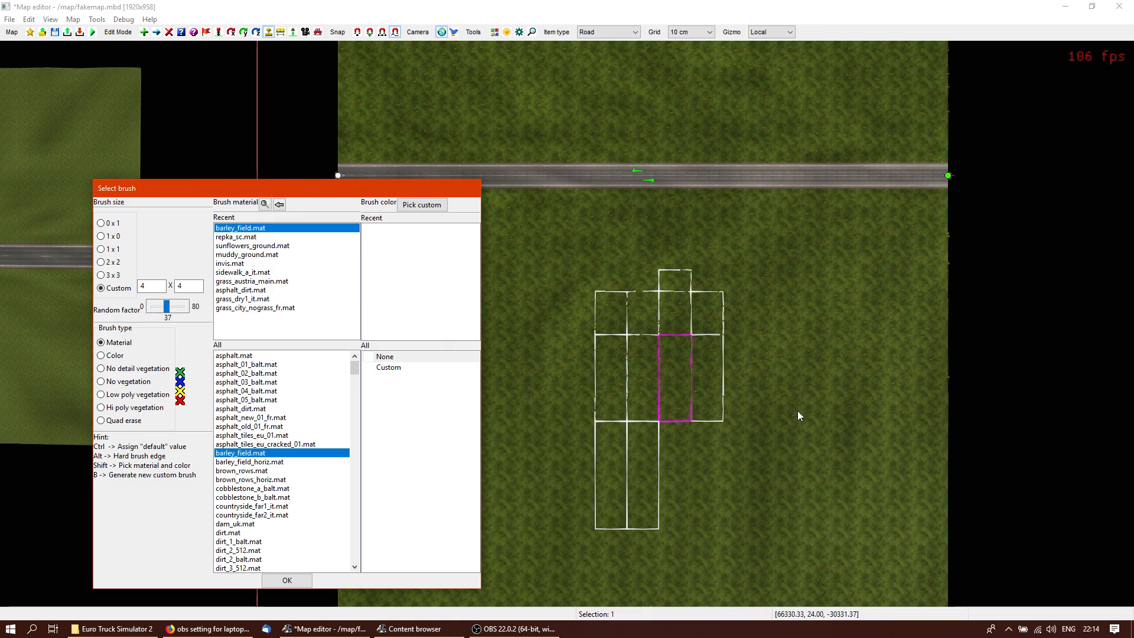
pyautogui.click(803, 280)
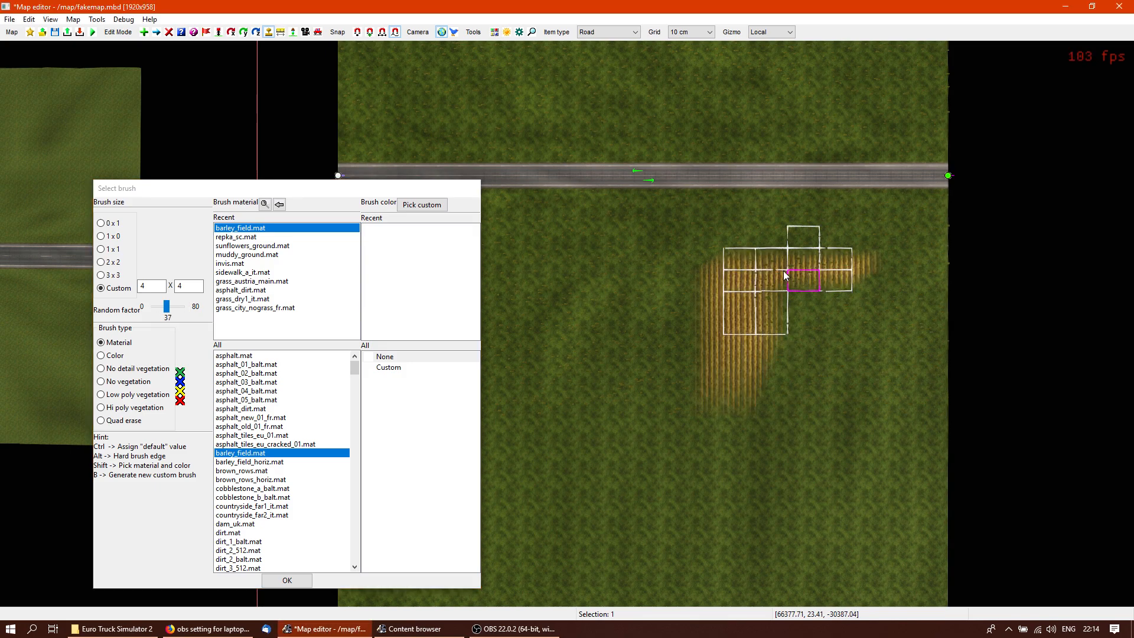
pyautogui.click(549, 278)
pyautogui.click(688, 98)
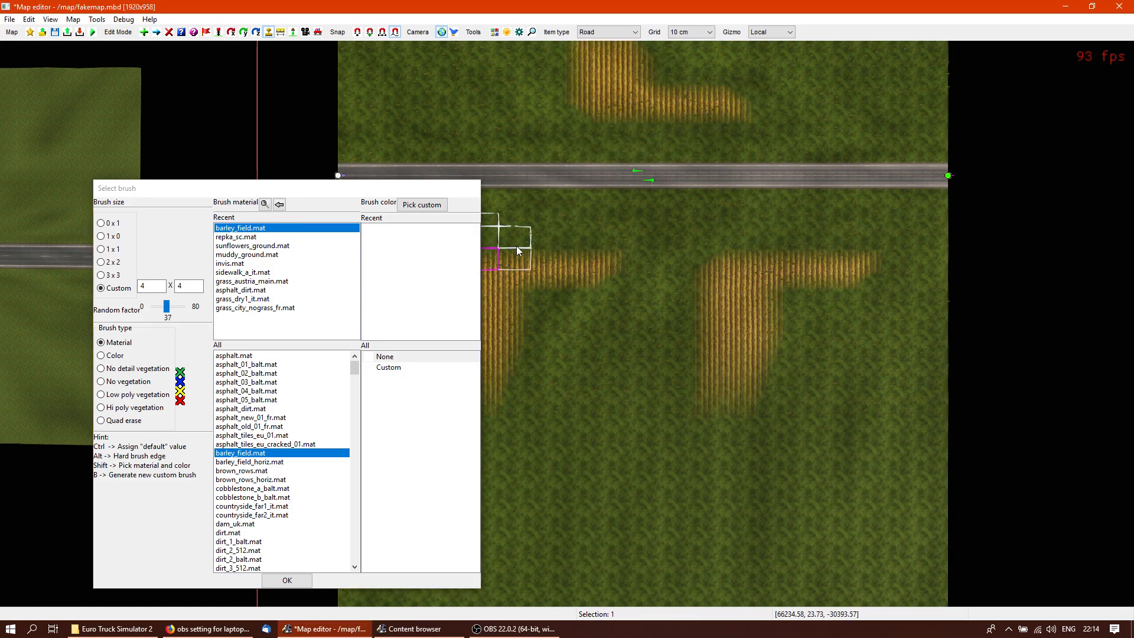
# Set the custom brush size to 5 x 5 and paint more scattered barley_field.mat patches on both sides of the road
pyautogui.doubleClick(160, 286)
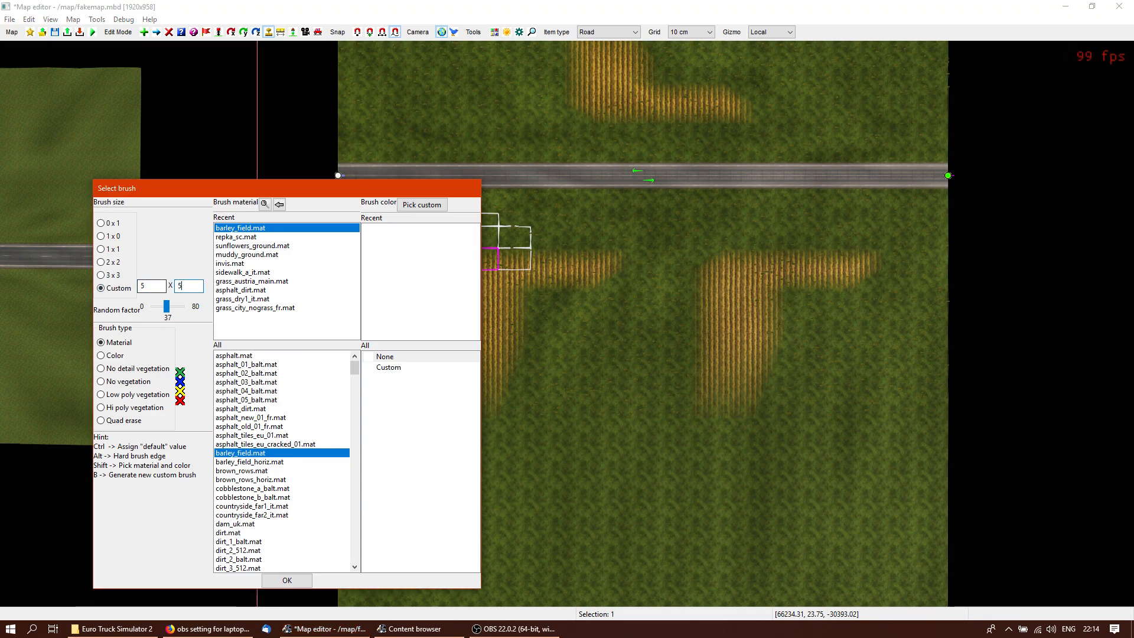
pyautogui.click(855, 79)
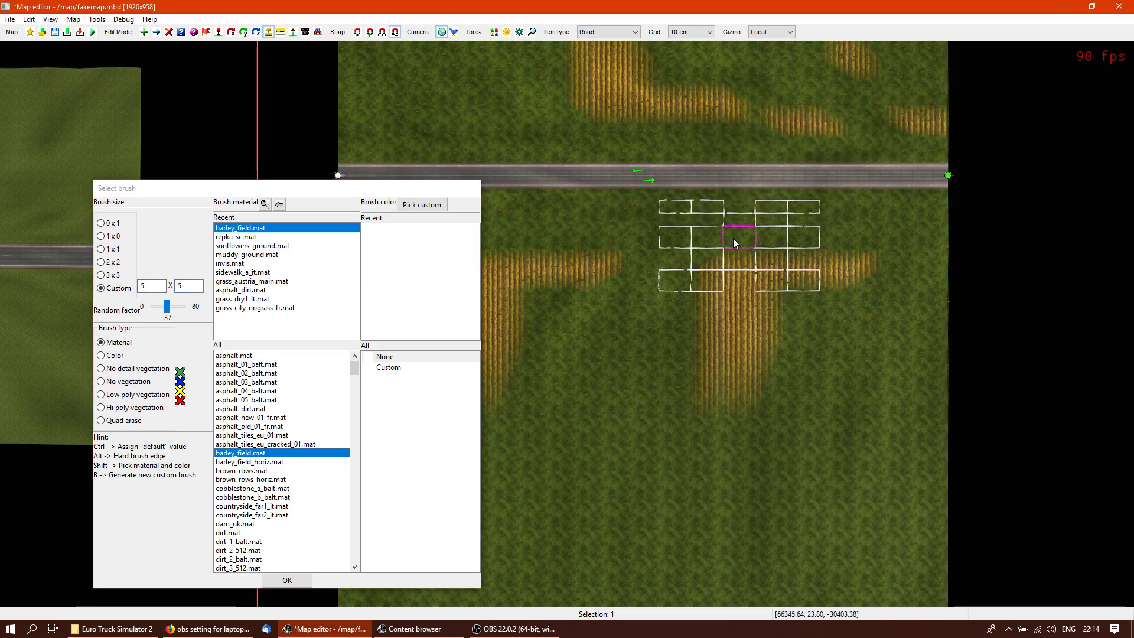
pyautogui.moveTo(724, 228); pyautogui.dragTo(853, 387, button='right')
pyautogui.moveTo(743, 401); pyautogui.dragTo(614, 130, button='right')
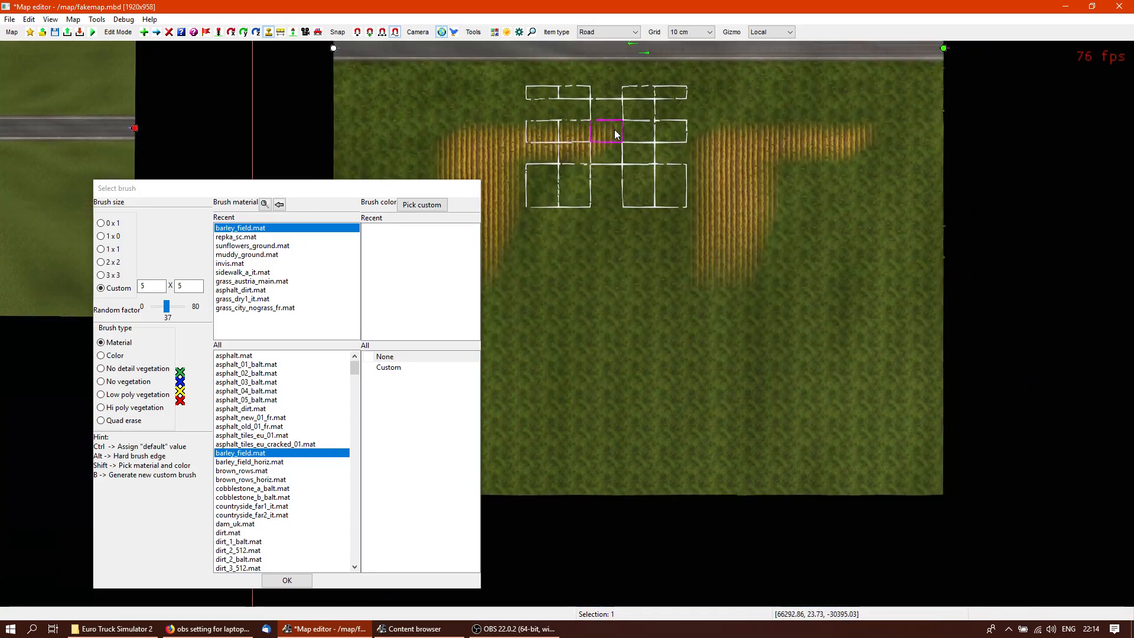
pyautogui.click(884, 367)
pyautogui.click(561, 367)
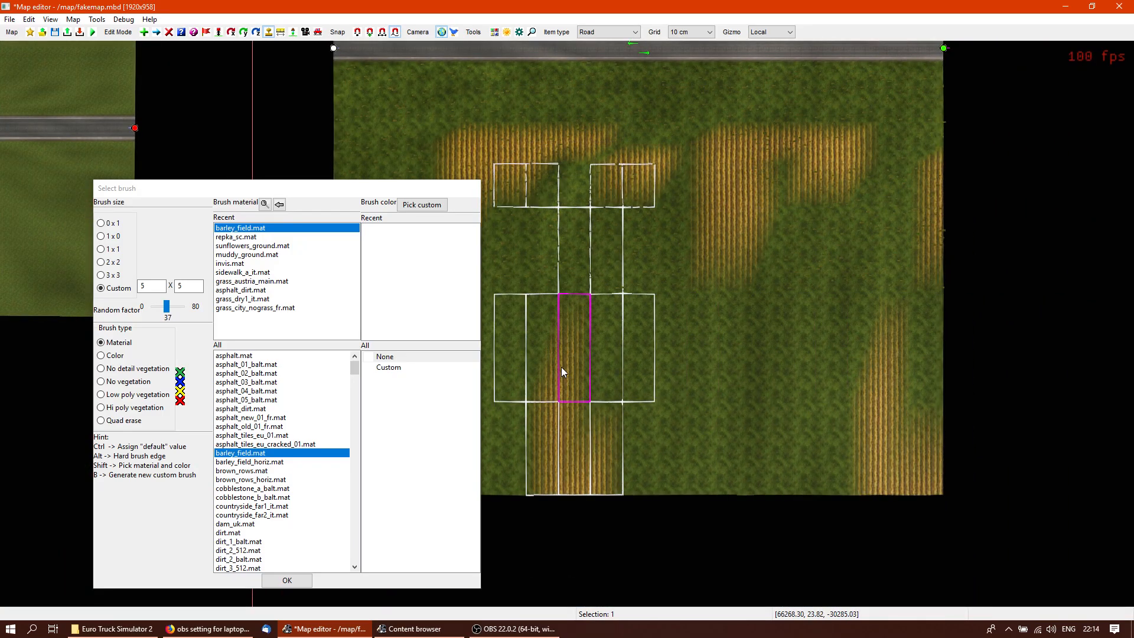
pyautogui.press('Escape')
# Inspect the scattered barley patches on both sides of the road in the 3D view
pyautogui.press('space')
pyautogui.press('space')
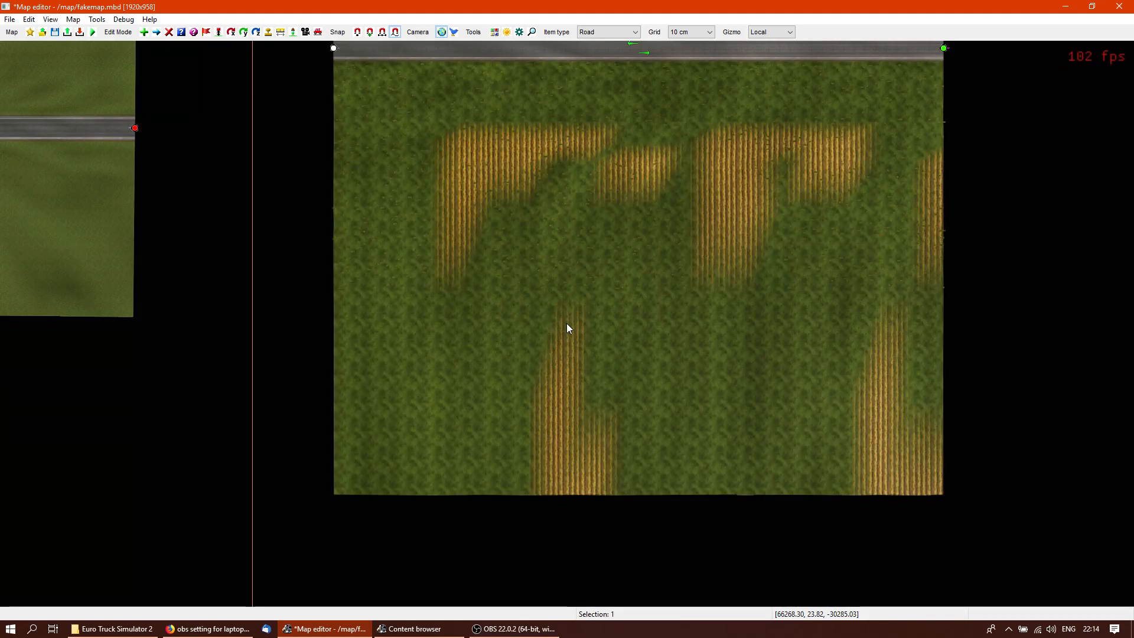
pyautogui.press('space')
pyautogui.press('Up')
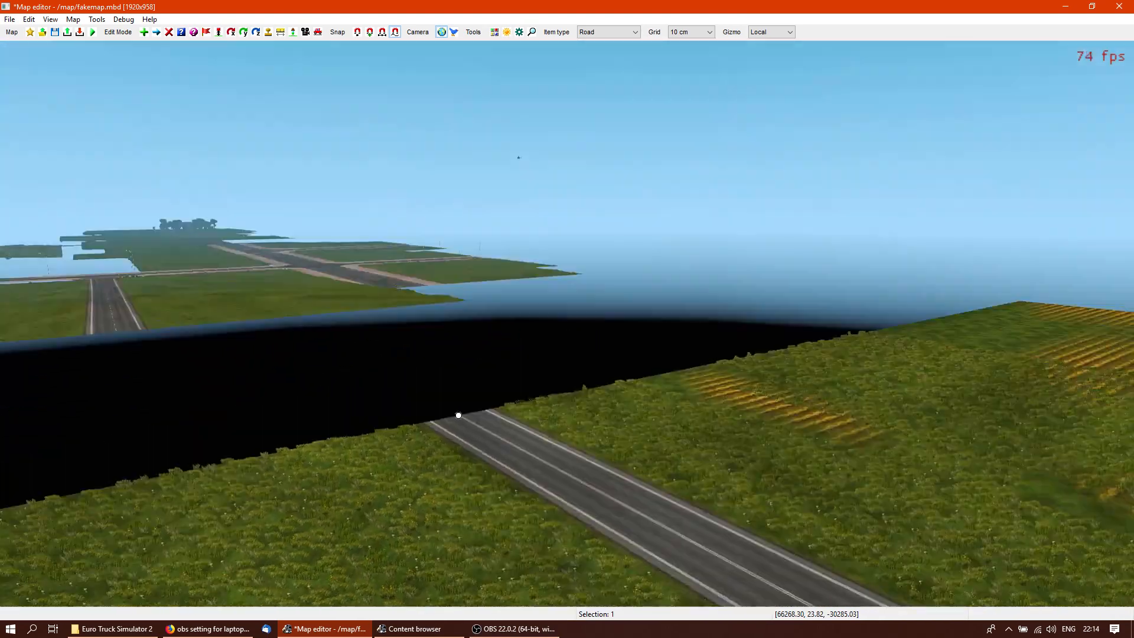
pyautogui.press('Up')
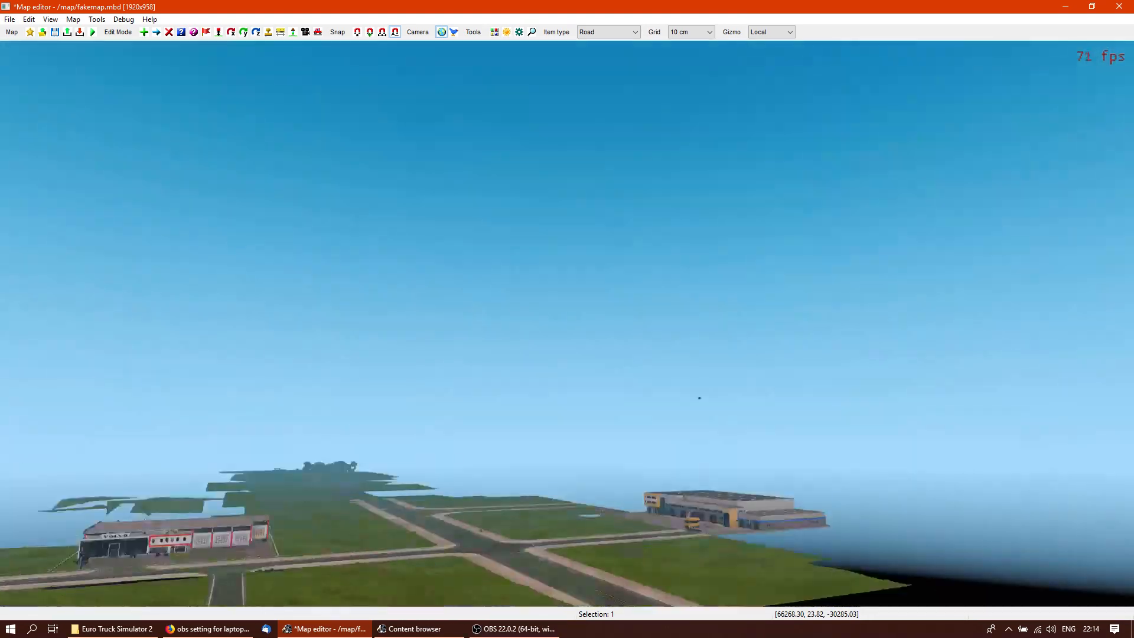
pyautogui.press('Up')
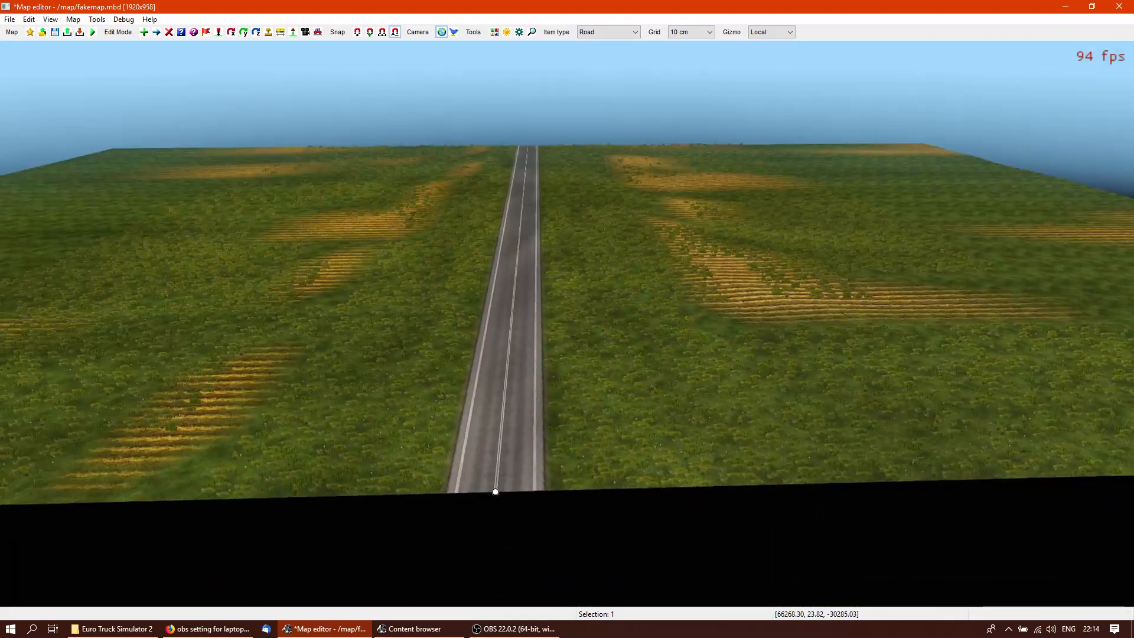
pyautogui.press('Up')
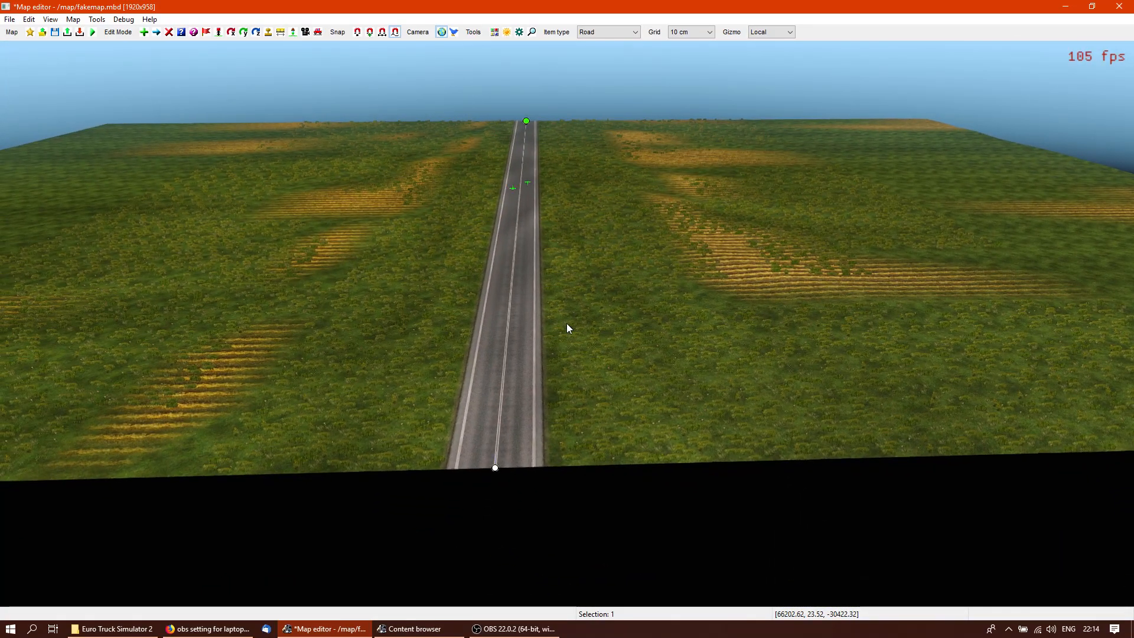
# Replace the selected road's barley_field.mat material with muddy_ground.mat
pyautogui.hotkey('ctrl', 'm')
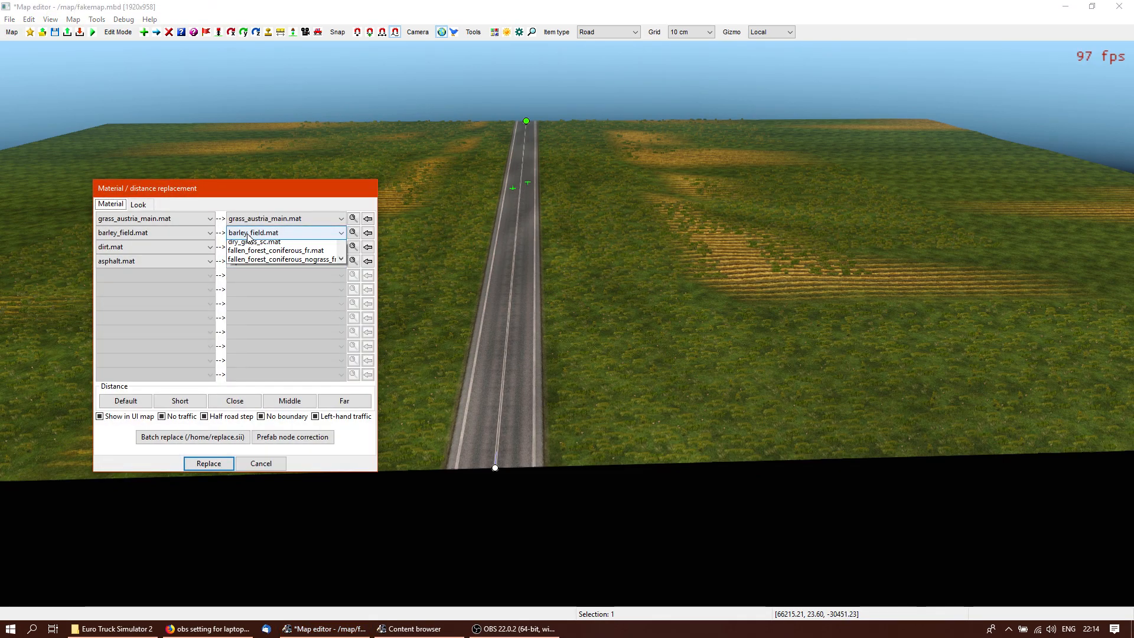
pyautogui.click(248, 237)
pyautogui.moveTo(342, 266); pyautogui.dragTo(349, 431)
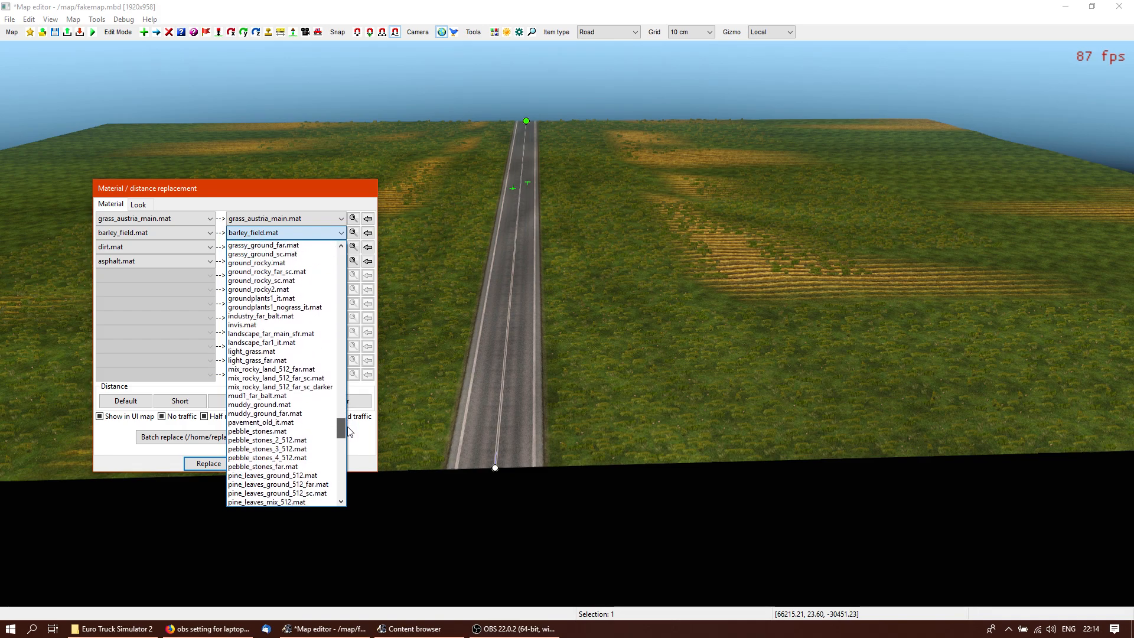
pyautogui.click(277, 405)
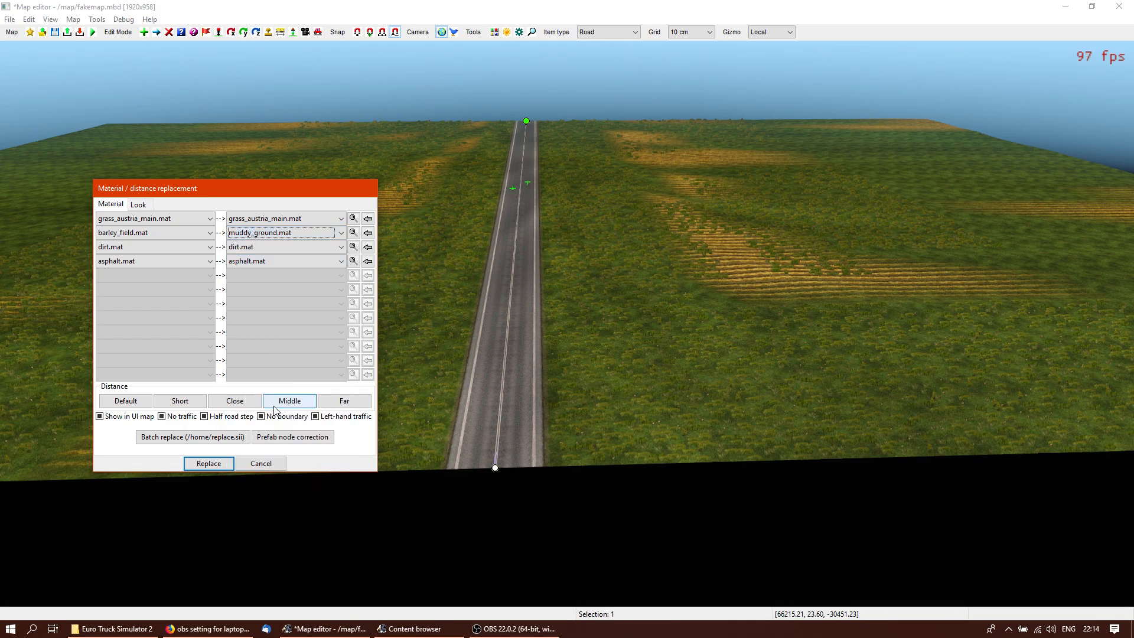
pyautogui.click(220, 463)
# Examine the replaced ground patches on both sides of the road in perspective and from above
pyautogui.press('p')
pyautogui.press('p')
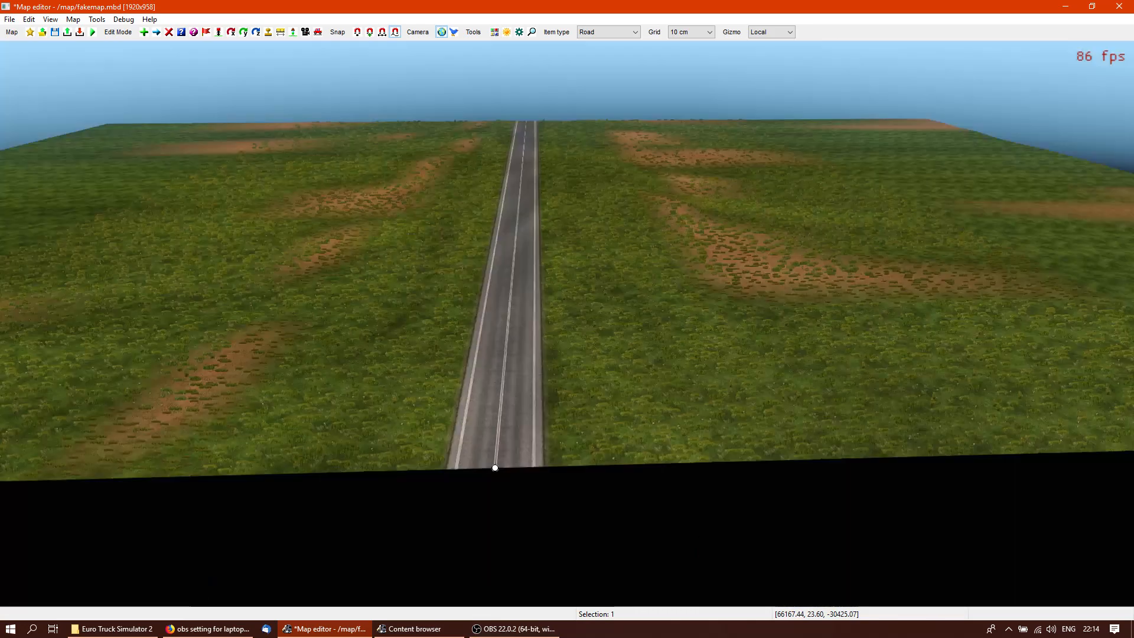
pyautogui.press('Up')
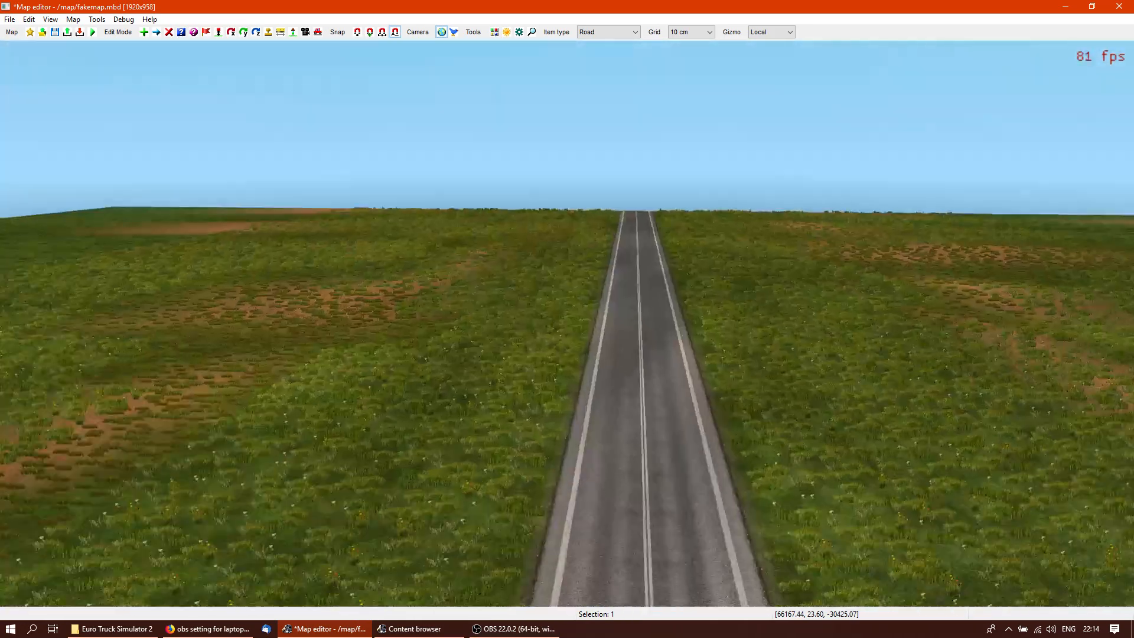
pyautogui.press('Up')
pyautogui.moveTo(236, 330); pyautogui.dragTo(1094, 139, button='right')
pyautogui.moveTo(567, 323); pyautogui.dragTo(768, 323, button='right')
pyautogui.press('p')
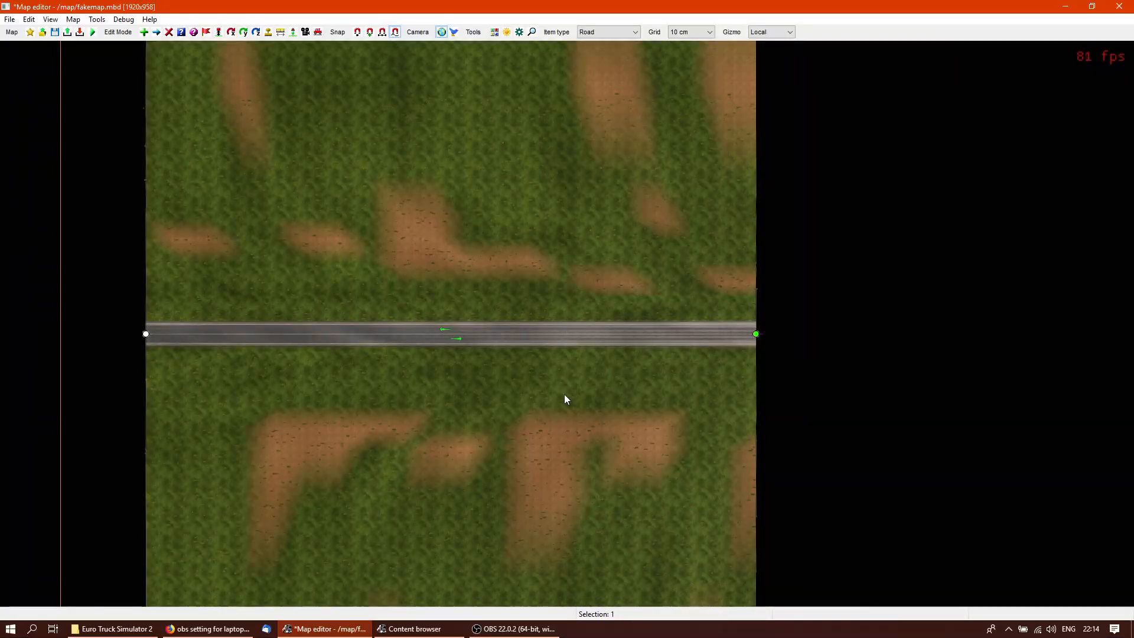
# Remove all painted brushes from the selected road's terrain through its item properties
pyautogui.moveTo(480, 405); pyautogui.dragTo(703, 396, button='right')
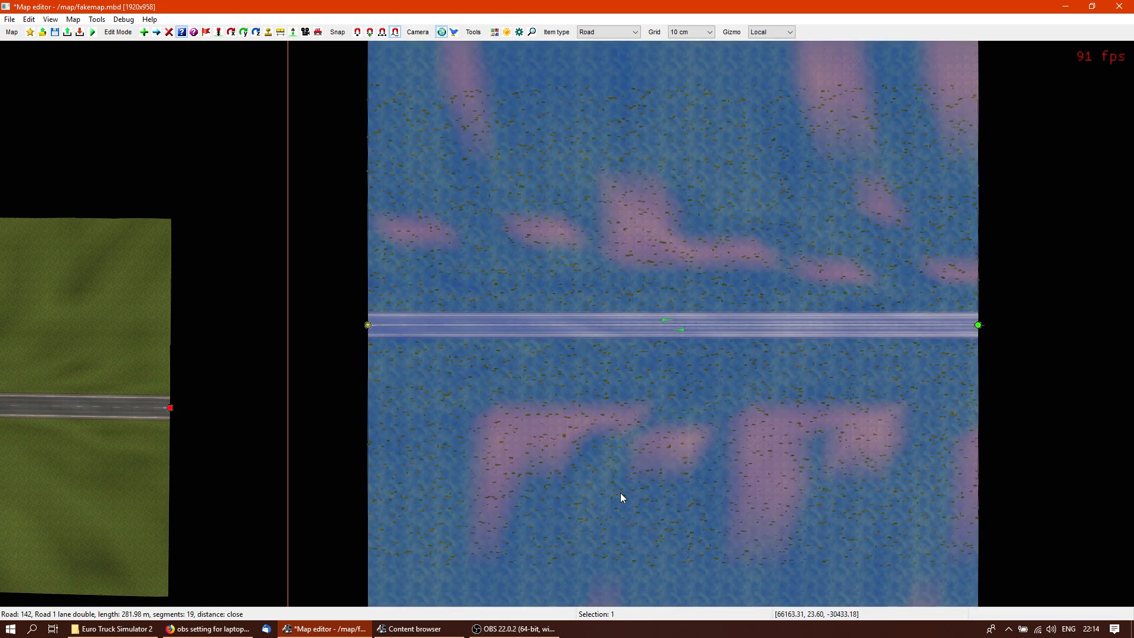
pyautogui.doubleClick(620, 493)
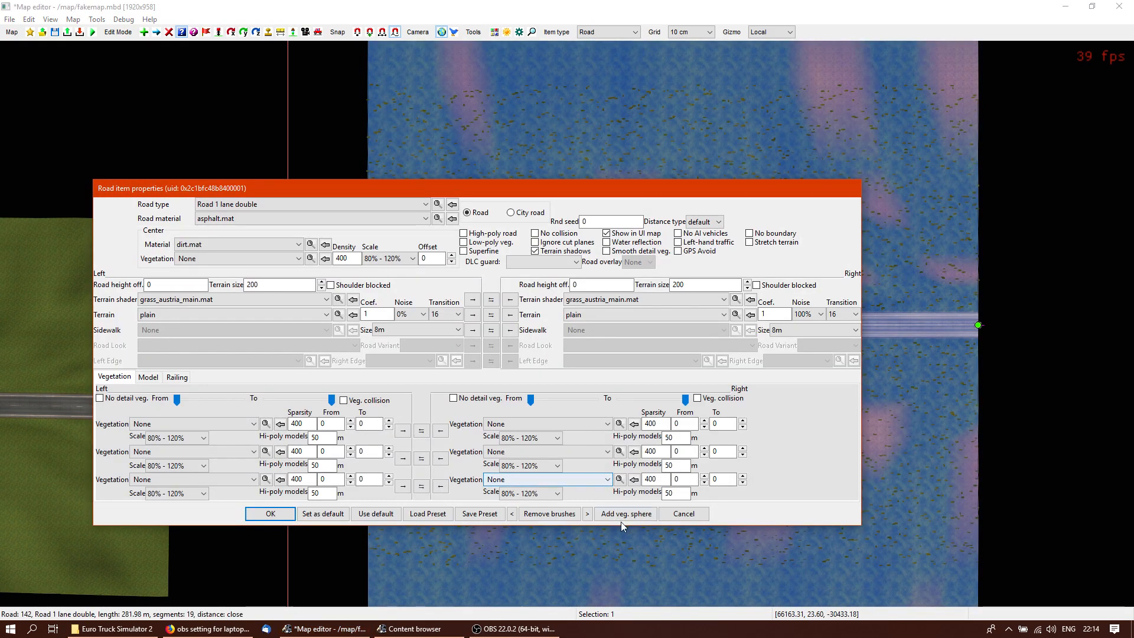
pyautogui.click(556, 515)
pyautogui.click(274, 515)
# Inspect the cleared terrain along the road from above and in perspective
pyautogui.moveTo(729, 466); pyautogui.dragTo(856, 384, button='right')
pyautogui.press('p')
pyautogui.moveTo(614, 295); pyautogui.dragTo(565, 323, button='right')
pyautogui.press('p')
pyautogui.press('p')
pyautogui.moveTo(577, 386); pyautogui.dragTo(523, 338, button='right')
pyautogui.moveTo(636, 429); pyautogui.dragTo(709, 420, button='right')
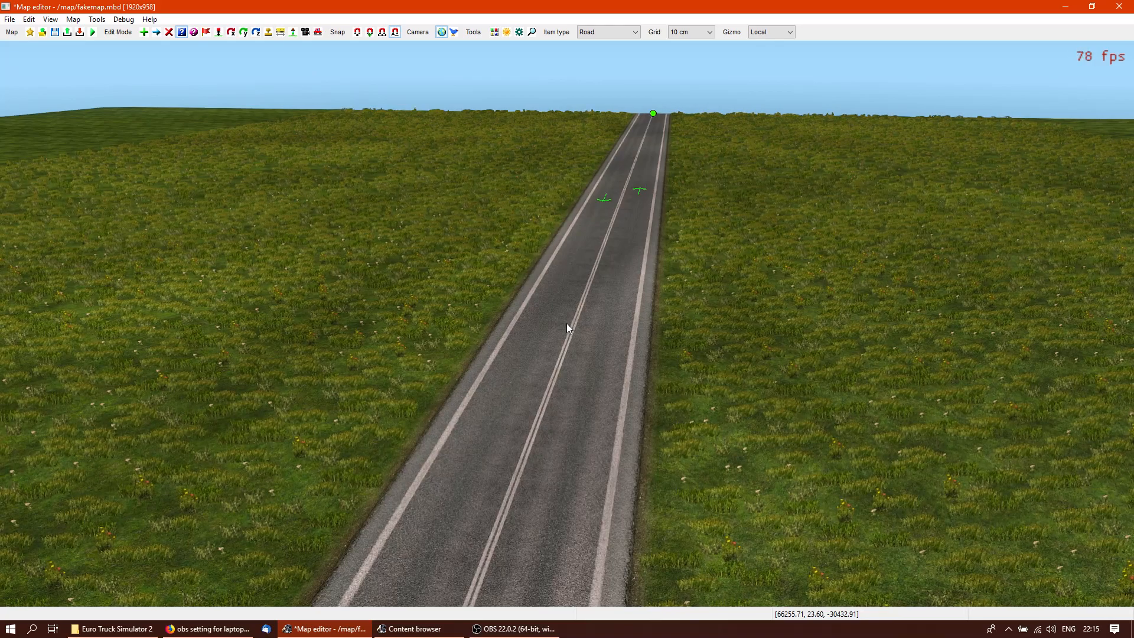
# Set the terrain brush to a custom size of 5 x 3 with the asphalt_dirt.mat material
pyautogui.press('KP_5')
pyautogui.moveTo(566, 324); pyautogui.dragTo(632, 324, button='right')
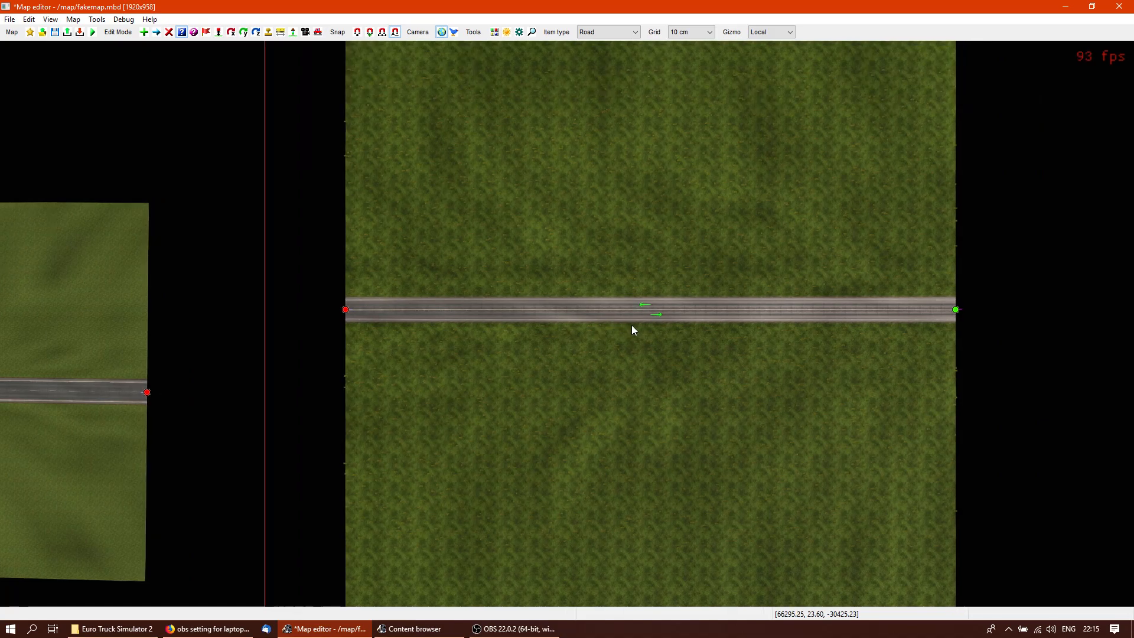
pyautogui.press('s')
pyautogui.moveTo(187, 286); pyautogui.dragTo(159, 287)
pyautogui.write('2')
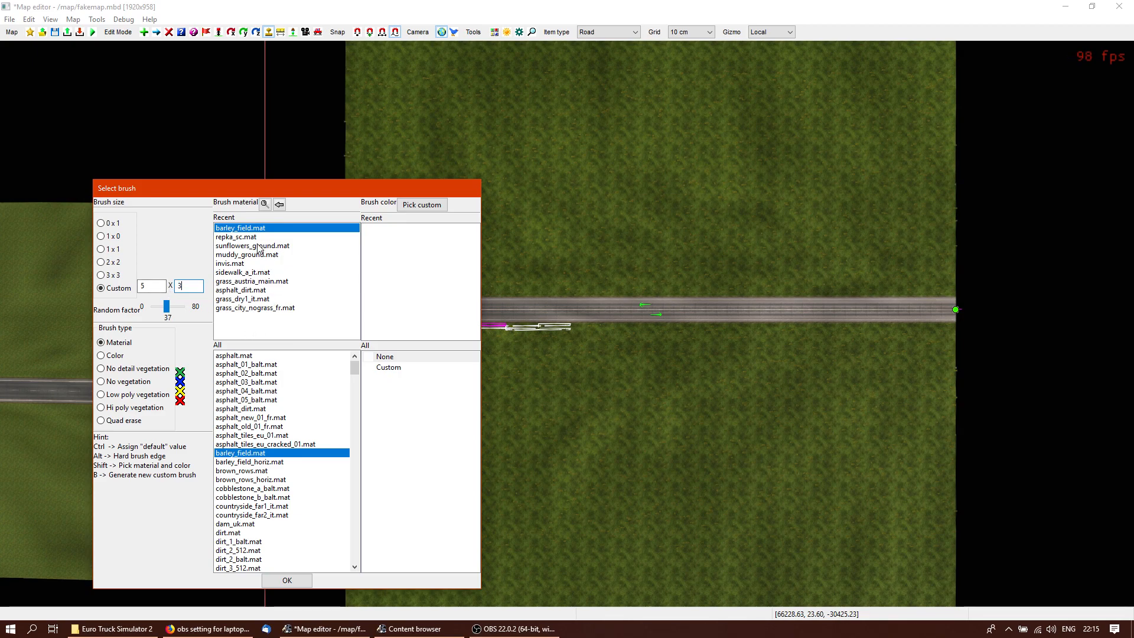
pyautogui.click(250, 290)
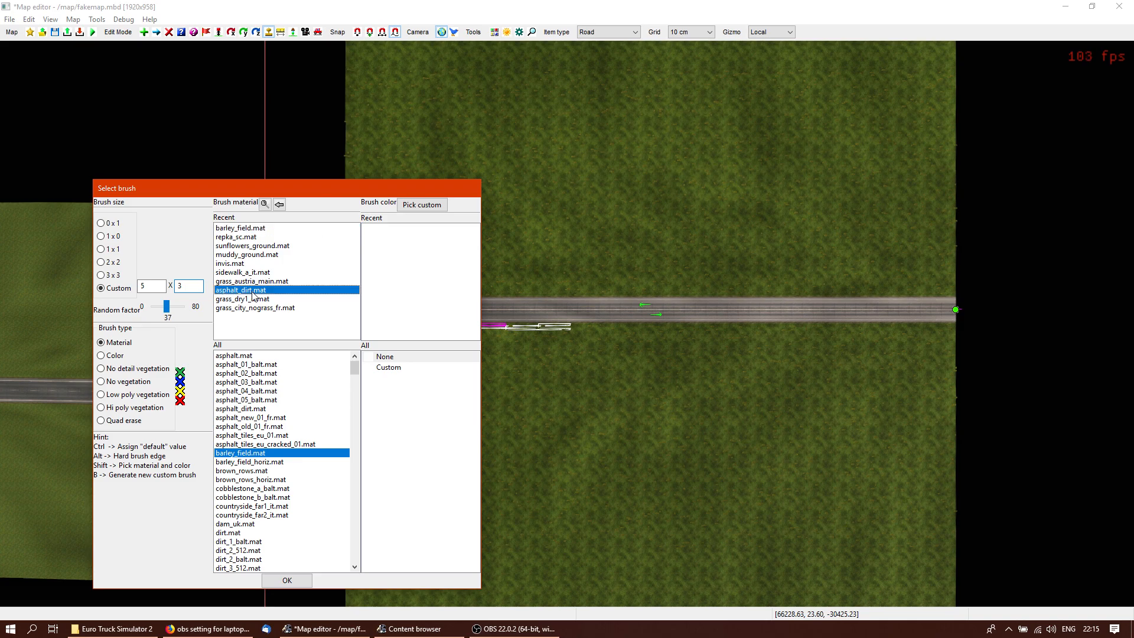
pyautogui.press('Return')
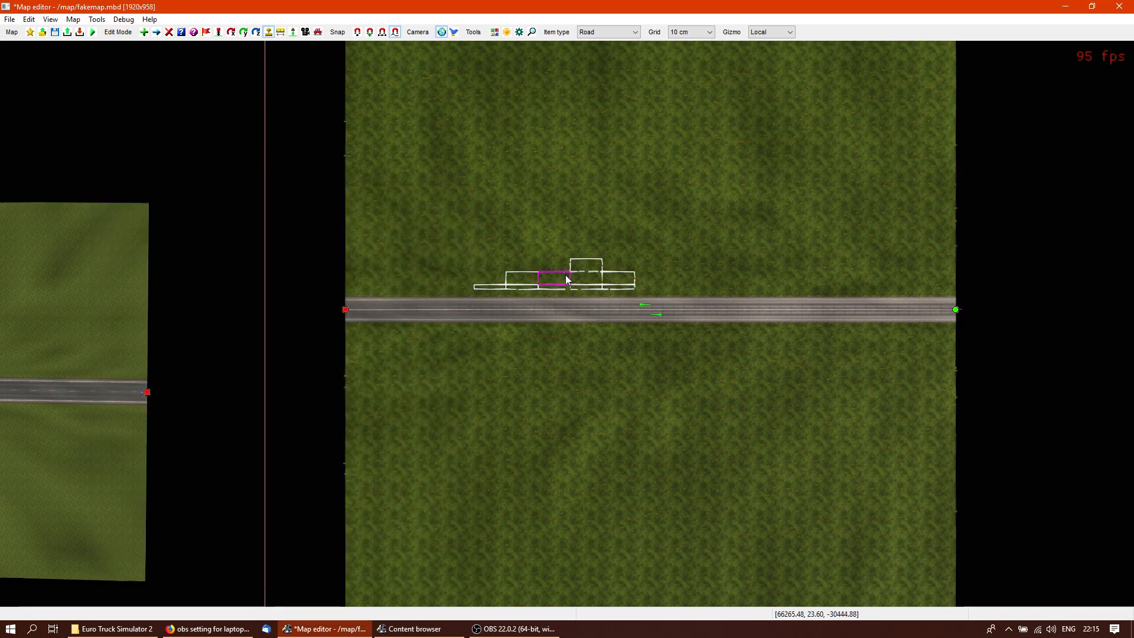
# Set the terrain brush's random factor to 0
pyautogui.rightClick(497, 610)
pyautogui.moveTo(169, 311); pyautogui.dragTo(140, 313)
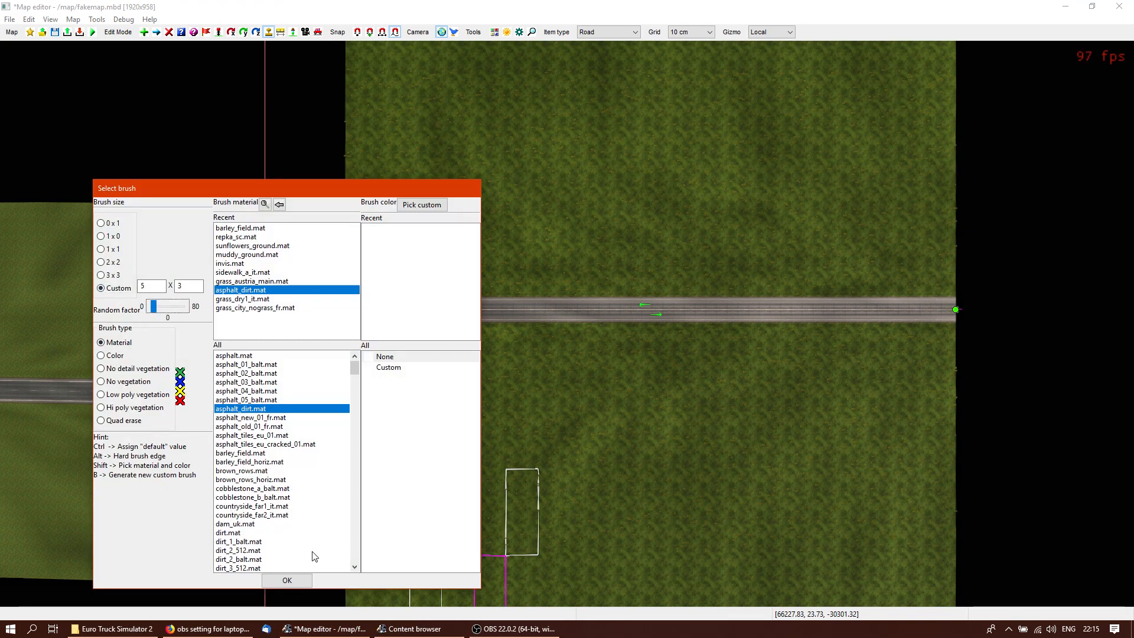
pyautogui.click(286, 580)
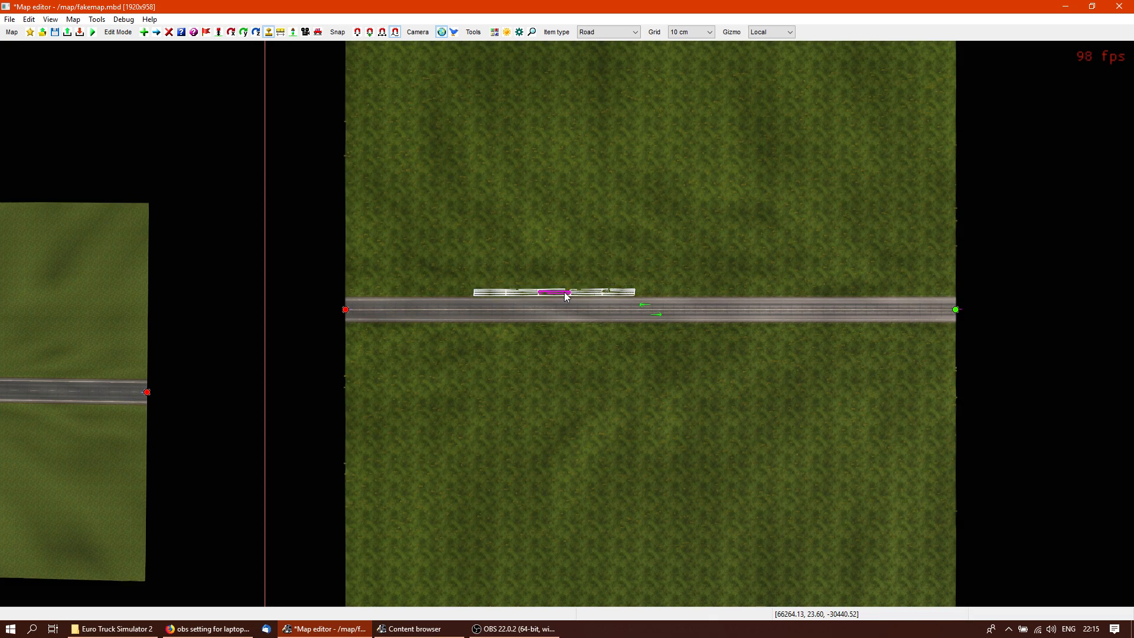
# Try to paint a soft-edged asphalt_dirt.mat area on the grass beside the road and check it in perspective
pyautogui.moveTo(567, 251)
pyautogui.mouseDown()
pyautogui.moveTo(677, 264)
pyautogui.moveTo(727, 231)
pyautogui.mouseUp()
pyautogui.press('p')
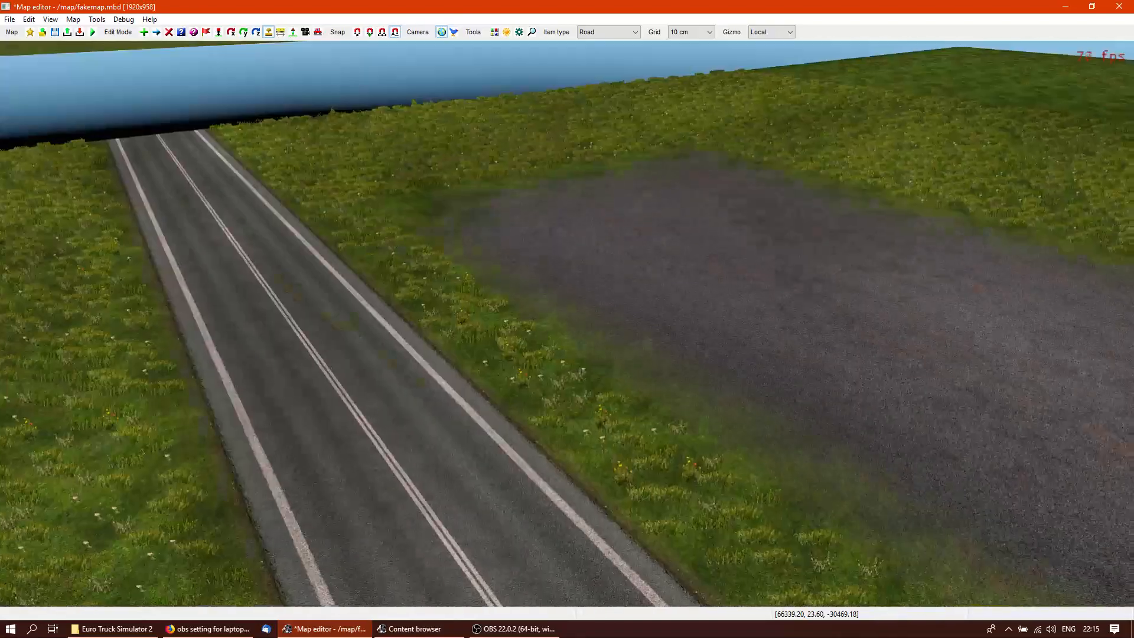
pyautogui.moveTo(565, 324); pyautogui.dragTo(567, 324, button='right')
pyautogui.press('p')
# Undo the soft-edged asphalt brush strokes beside the road
pyautogui.hotkey('ctrl', 'z')
pyautogui.hotkey('ctrl', 'z')
pyautogui.hotkey('ctrl', 'z')
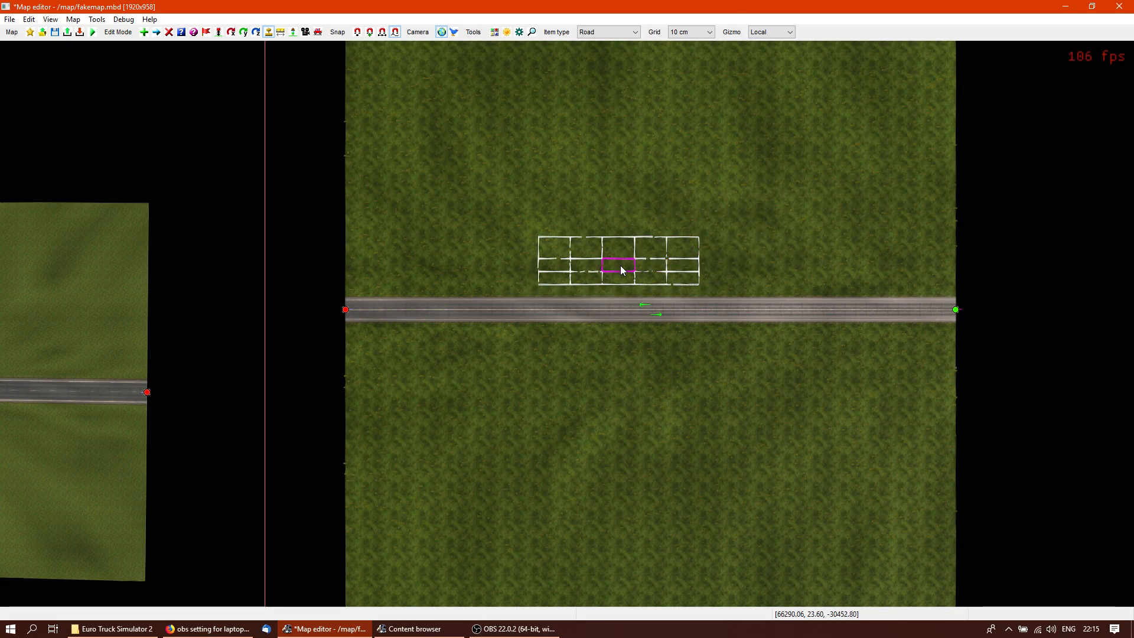
# Paint a hard-edged rectangular asphalt_dirt.mat area on the grass, reaching down to the road and extended along it
pyautogui.moveTo(620, 270)
pyautogui.mouseDown()
pyautogui.moveTo(614, 284)
pyautogui.moveTo(629, 247)
pyautogui.mouseUp()
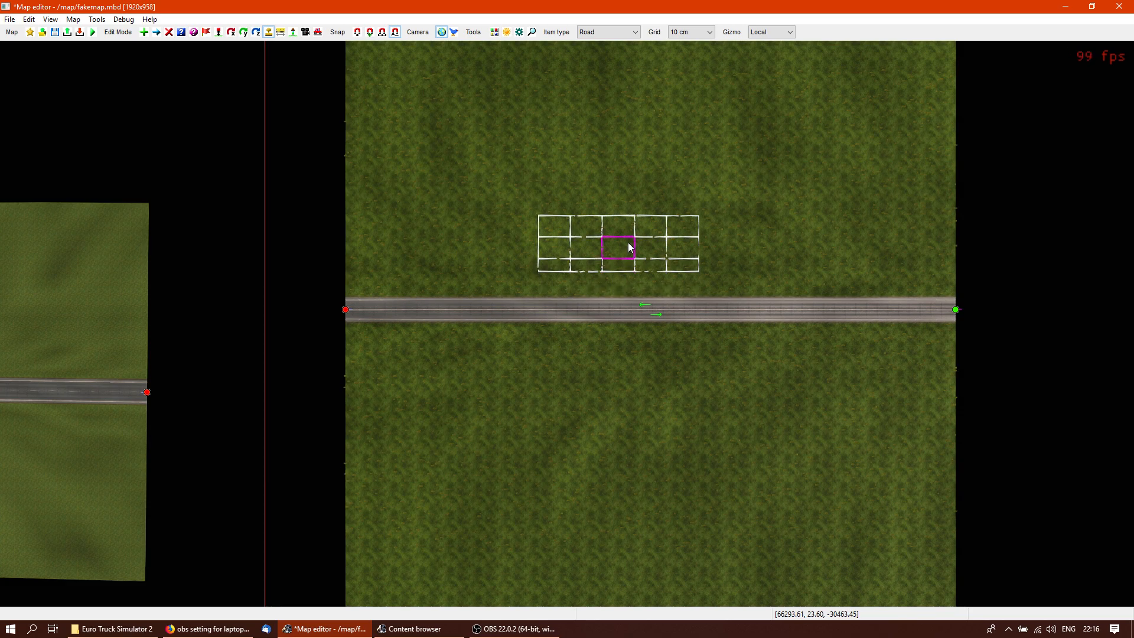
pyautogui.scroll(5, 629, 243)
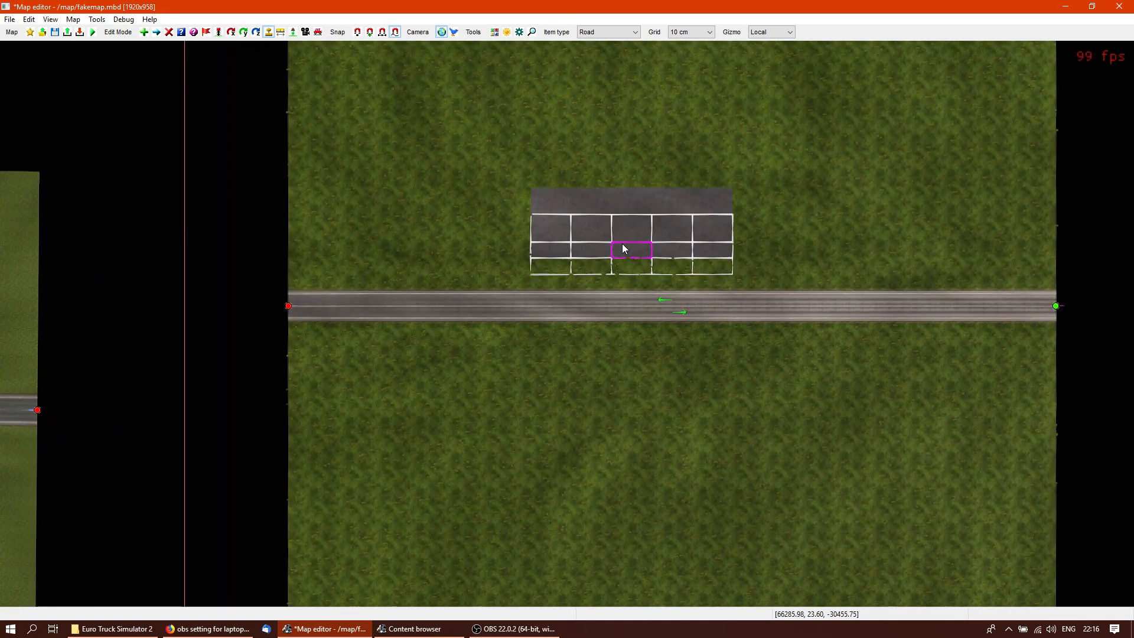
pyautogui.scroll(3, 611, 247)
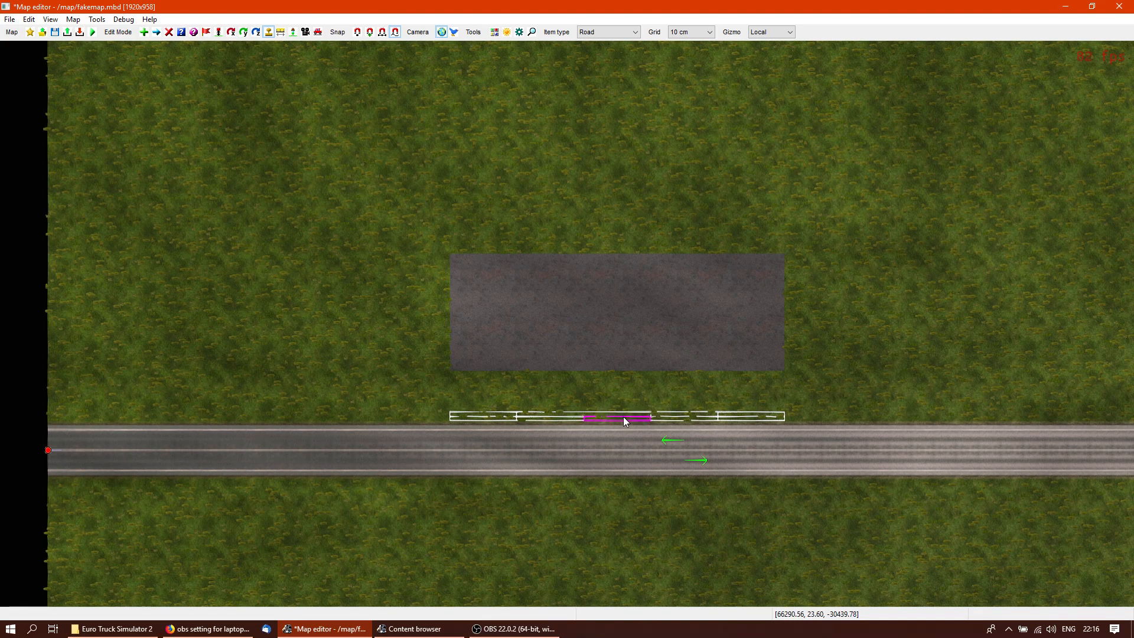
pyautogui.click(625, 383)
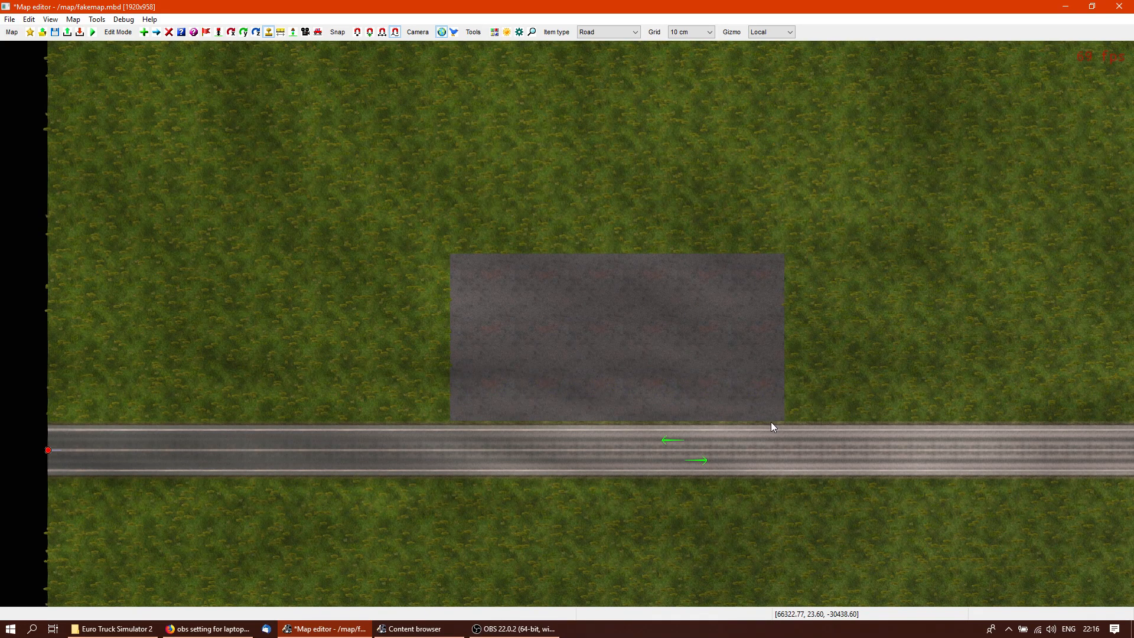
pyautogui.click(824, 345)
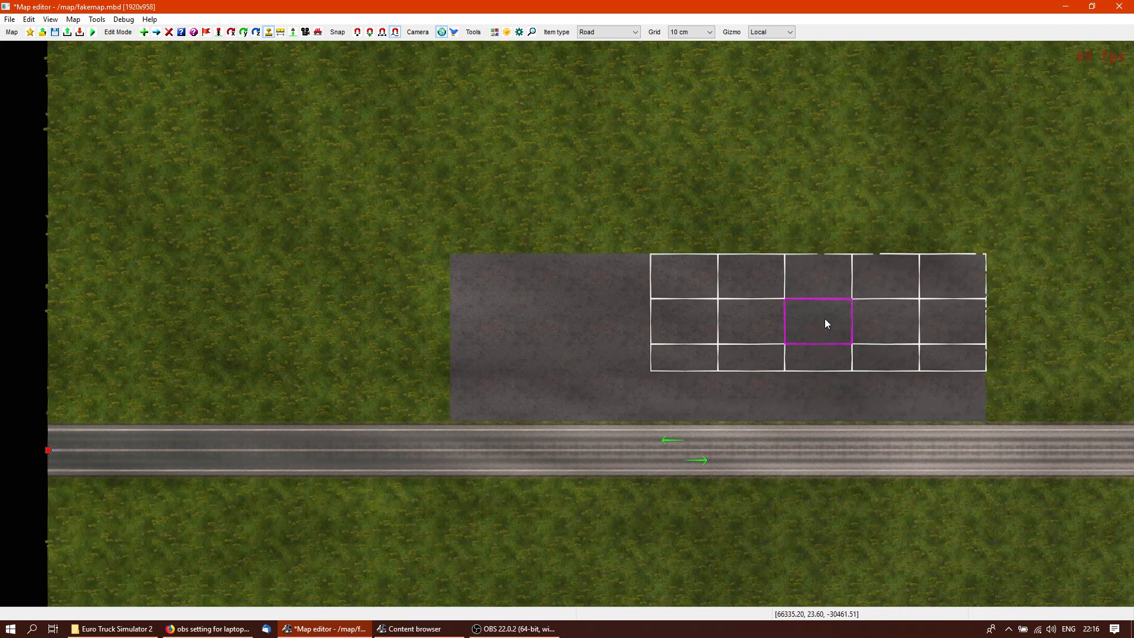
pyautogui.moveTo(696, 342)
pyautogui.mouseDown(button='middle')
pyautogui.moveTo(853, 309)
pyautogui.moveTo(774, 289)
pyautogui.mouseUp(button='middle')
pyautogui.press('Escape')
# Examine the grass strip between the painted asphalt area and the road in perspective
pyautogui.press('p')
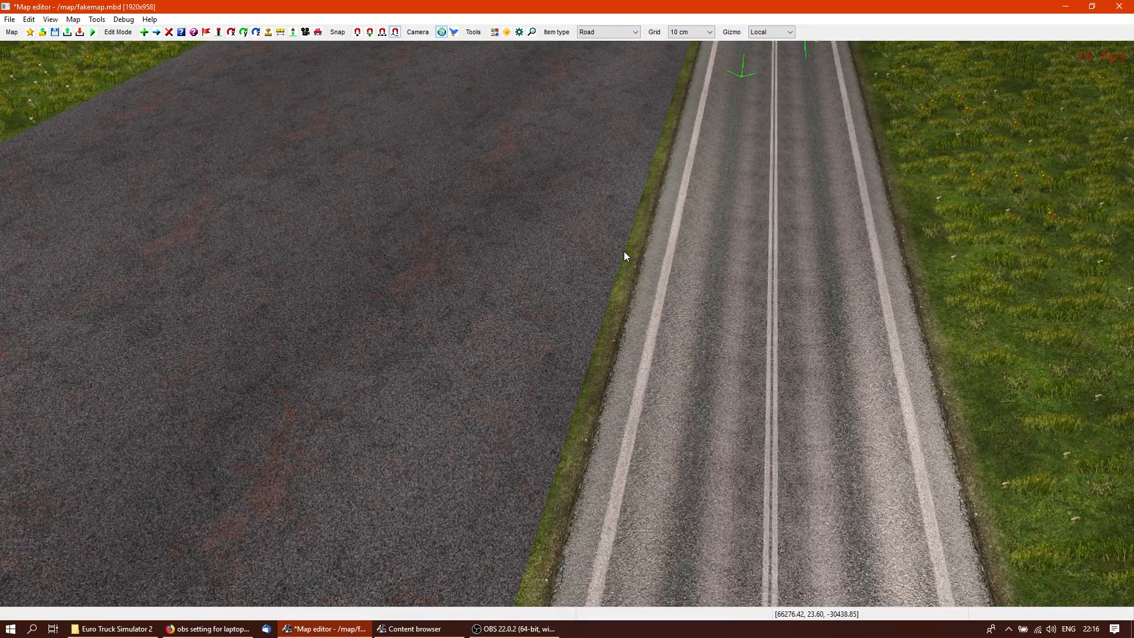
pyautogui.moveTo(725, 357); pyautogui.dragTo(933, 337, button='middle')
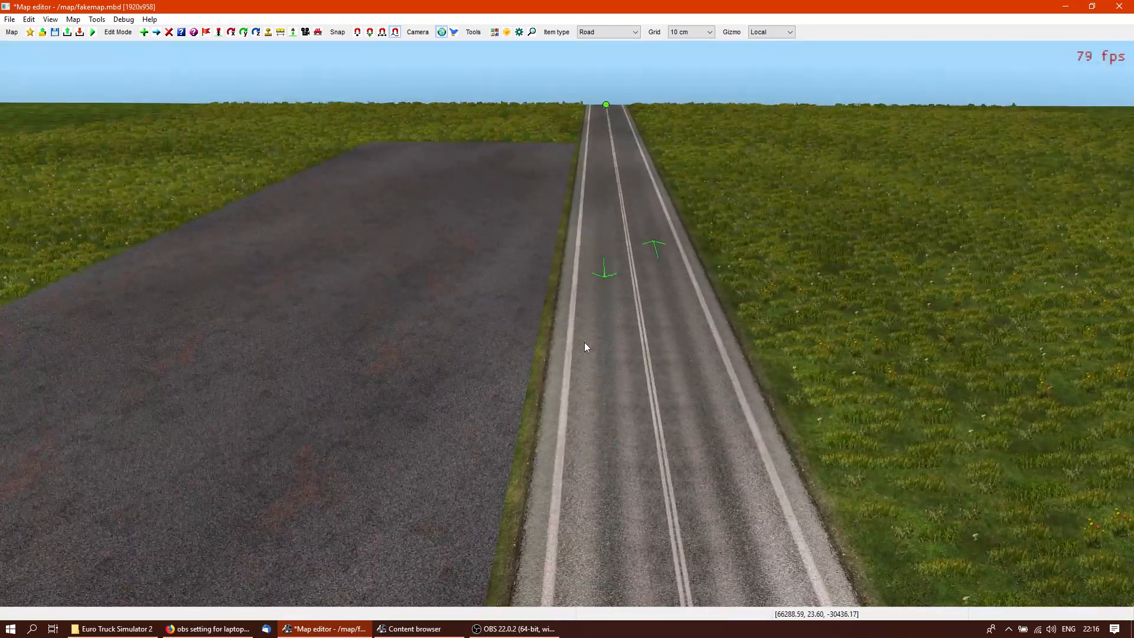
pyautogui.moveTo(567, 324); pyautogui.dragTo(514, 354, button='middle')
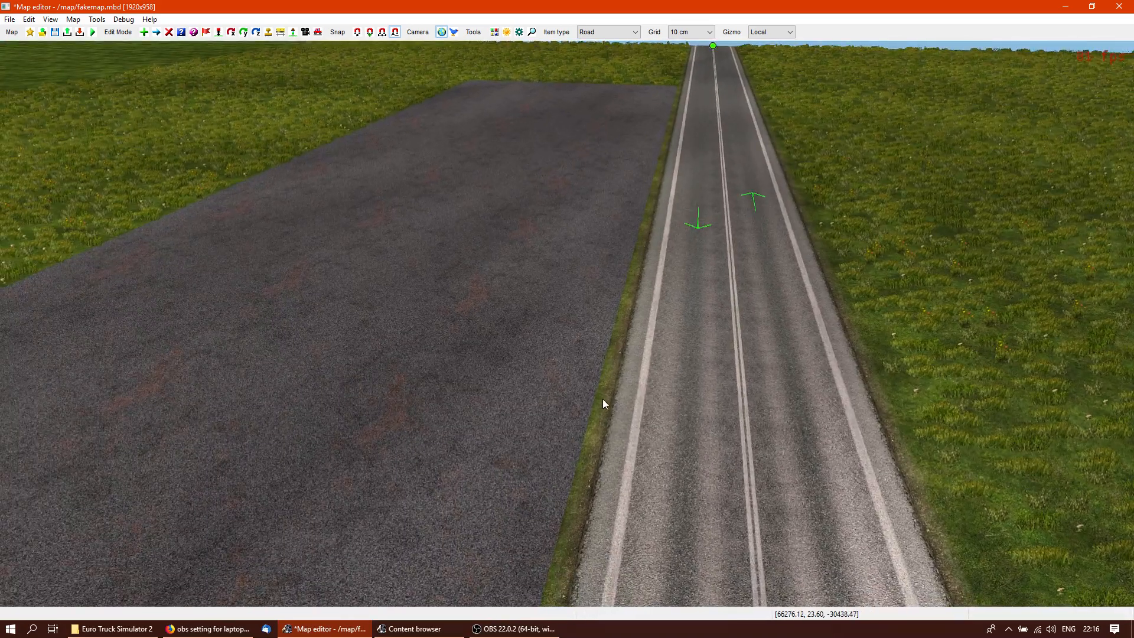
pyautogui.moveTo(634, 303); pyautogui.dragTo(566, 323, button='middle')
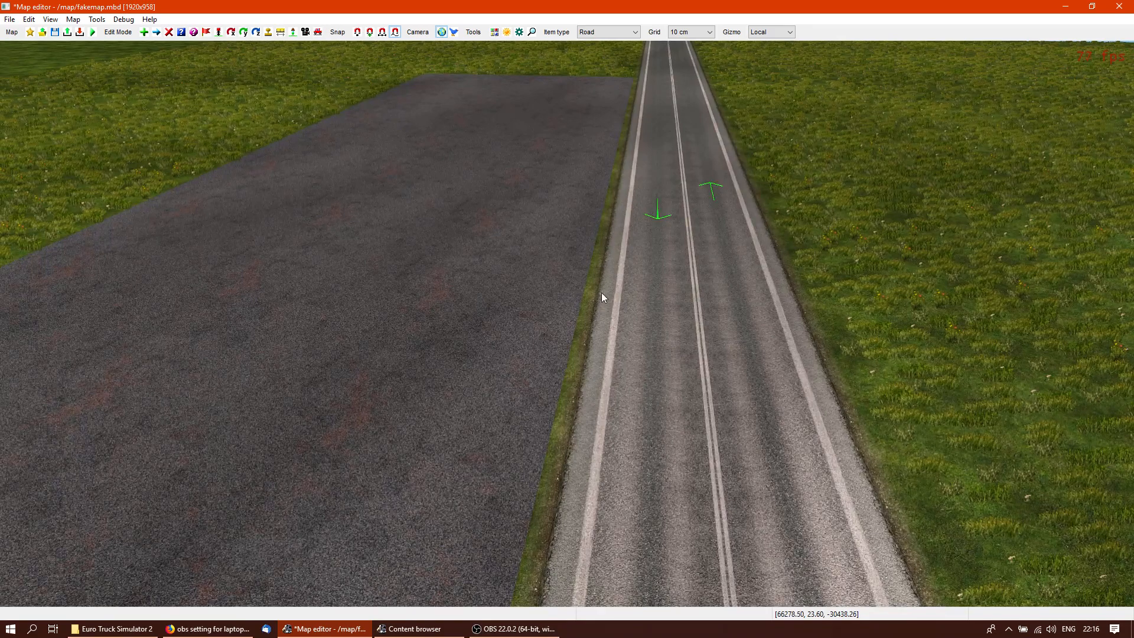
pyautogui.moveTo(590, 348); pyautogui.dragTo(506, 365, button='middle')
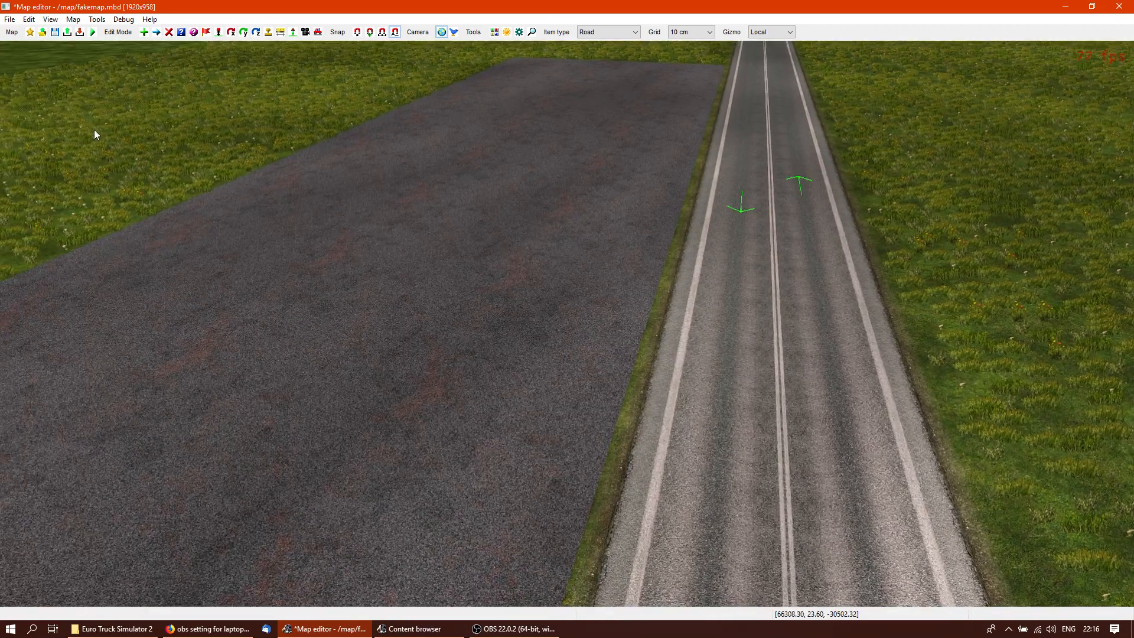
pyautogui.moveTo(700, 341)
pyautogui.mouseDown(button='middle')
pyautogui.moveTo(758, 378)
pyautogui.moveTo(670, 398)
pyautogui.moveTo(690, 332)
pyautogui.mouseUp(button='middle')
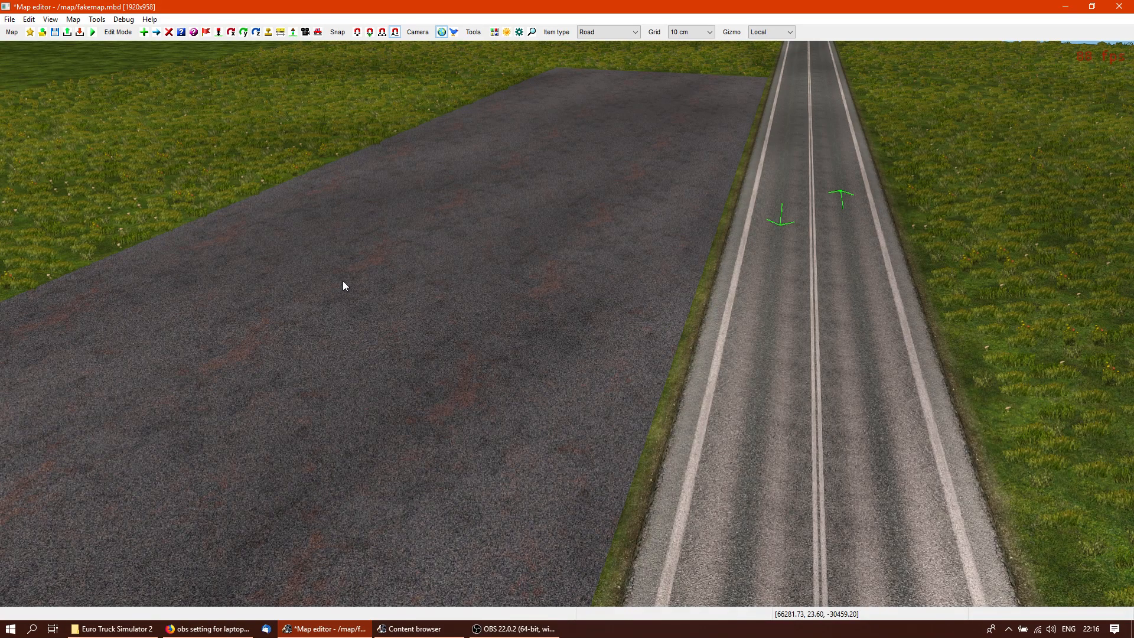
# Open the properties of the road with the painted asphalt area and remove all its brushes
pyautogui.press('space')
pyautogui.moveTo(689, 275); pyautogui.dragTo(608, 332, button='middle')
pyautogui.scroll(-3, 644, 307)
pyautogui.scroll(-1, 600, 325)
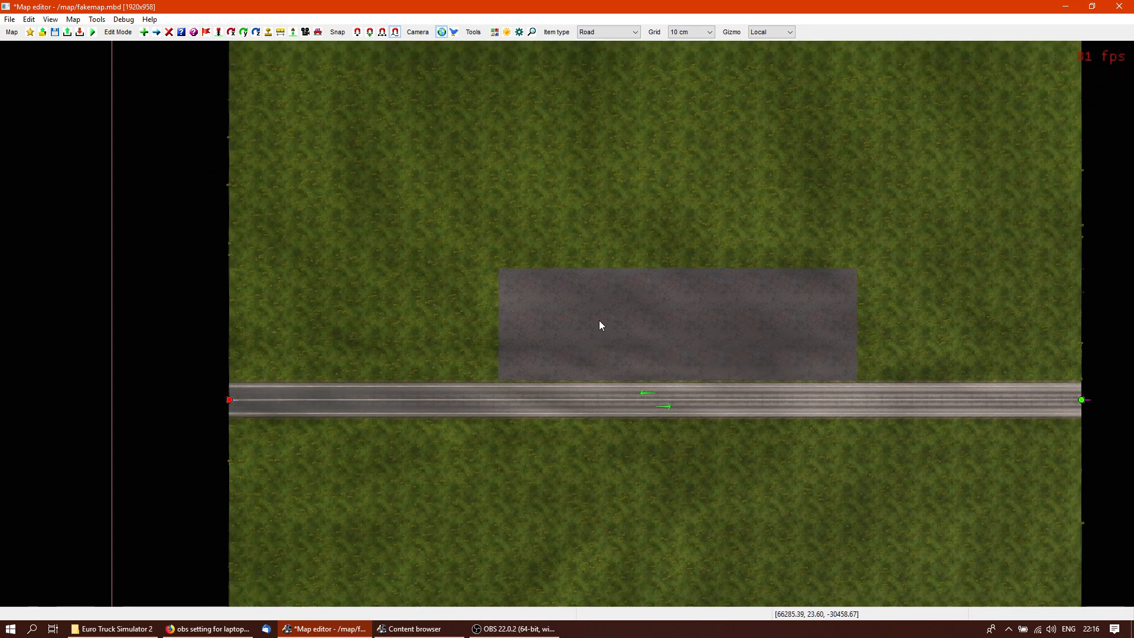
pyautogui.click(230, 405)
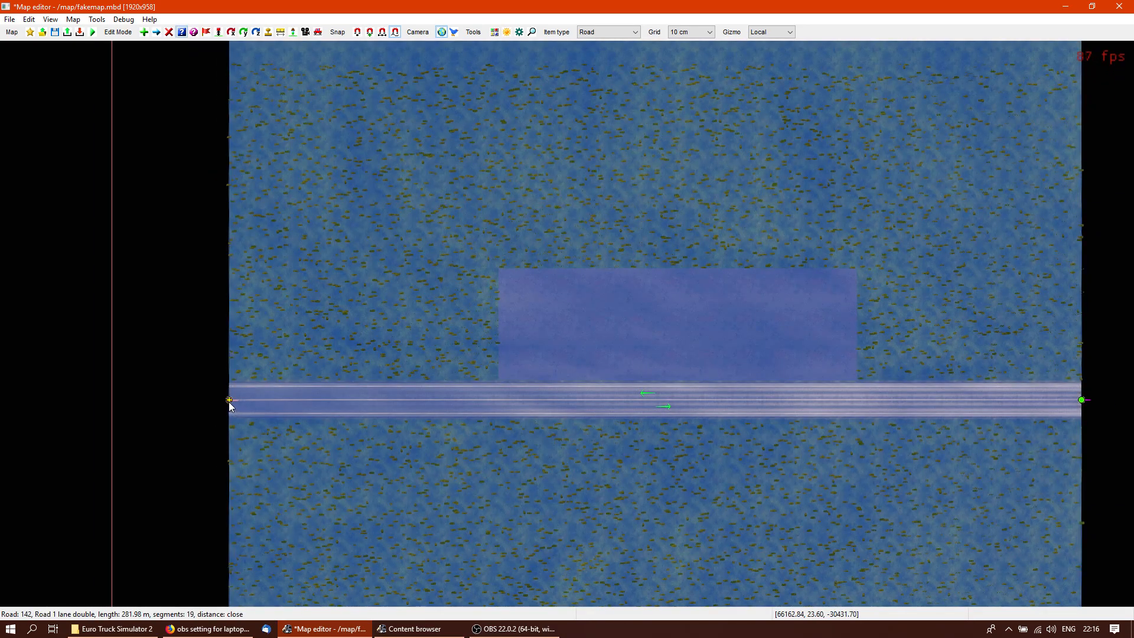
pyautogui.doubleClick(262, 390)
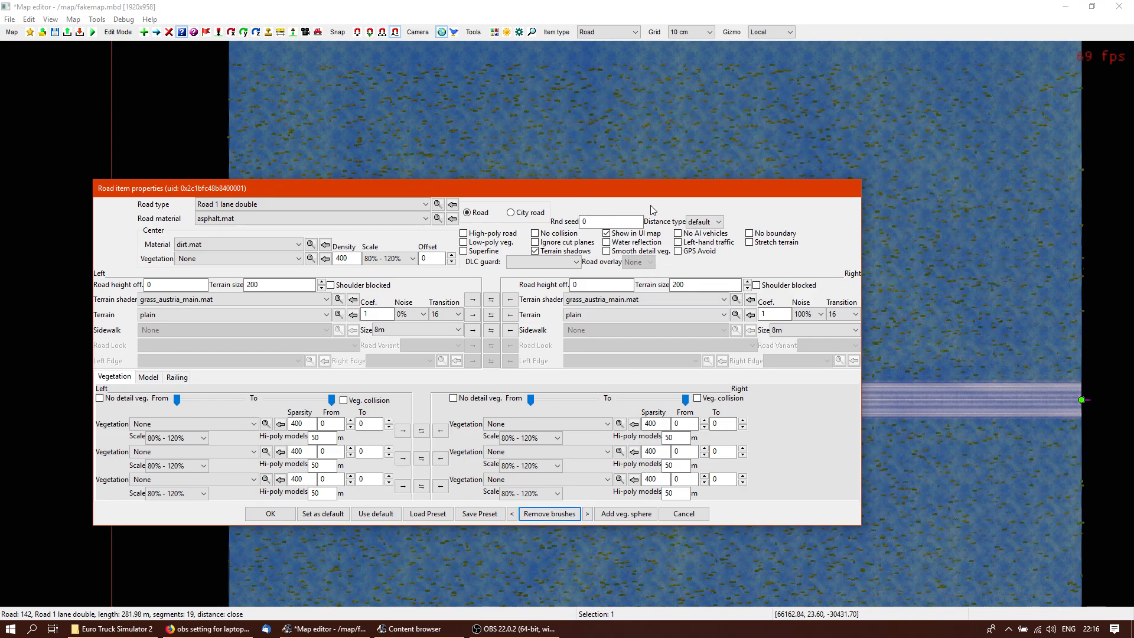
pyautogui.moveTo(633, 201); pyautogui.dragTo(686, 177)
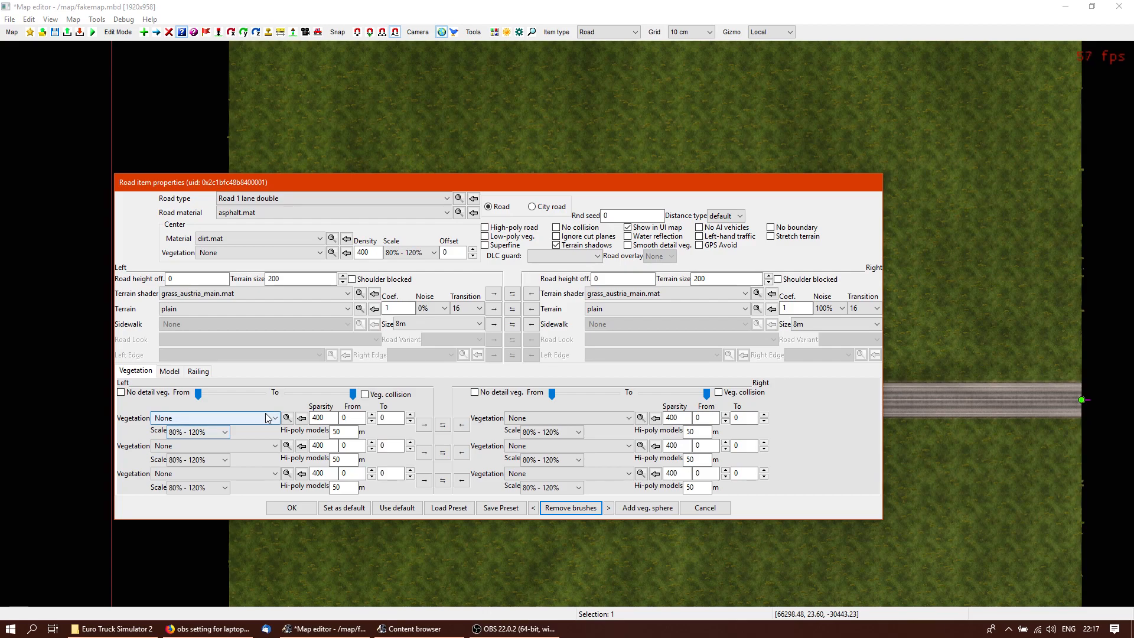
# Set the road's left terrain shader to asphalt_dirt.mat and apply the properties
pyautogui.click(293, 298)
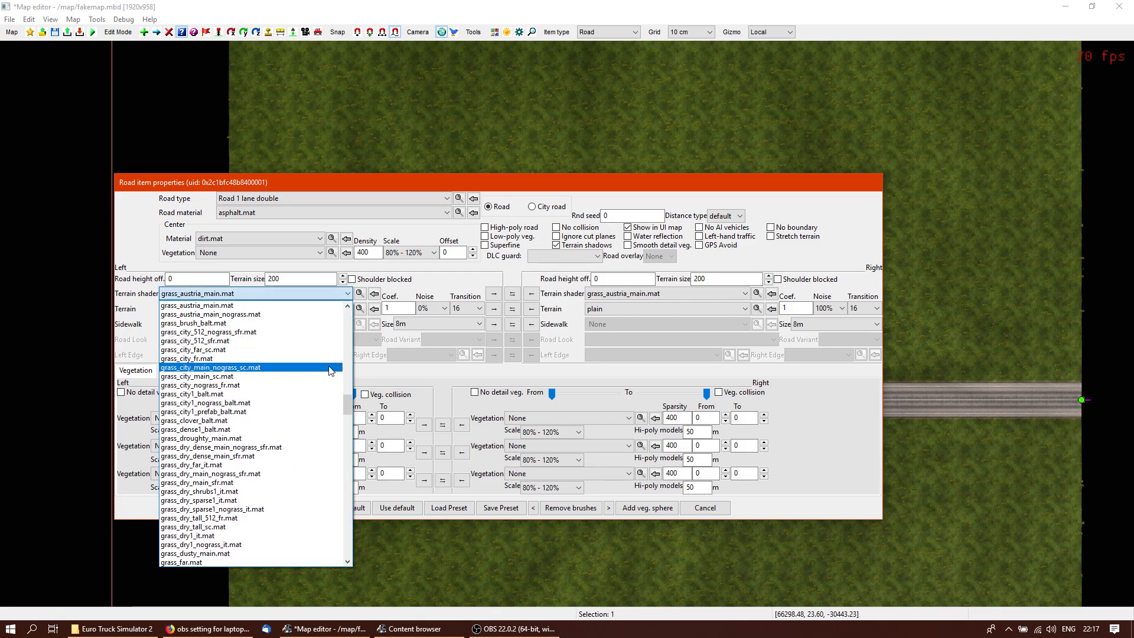
pyautogui.moveTo(347, 407); pyautogui.dragTo(269, 320)
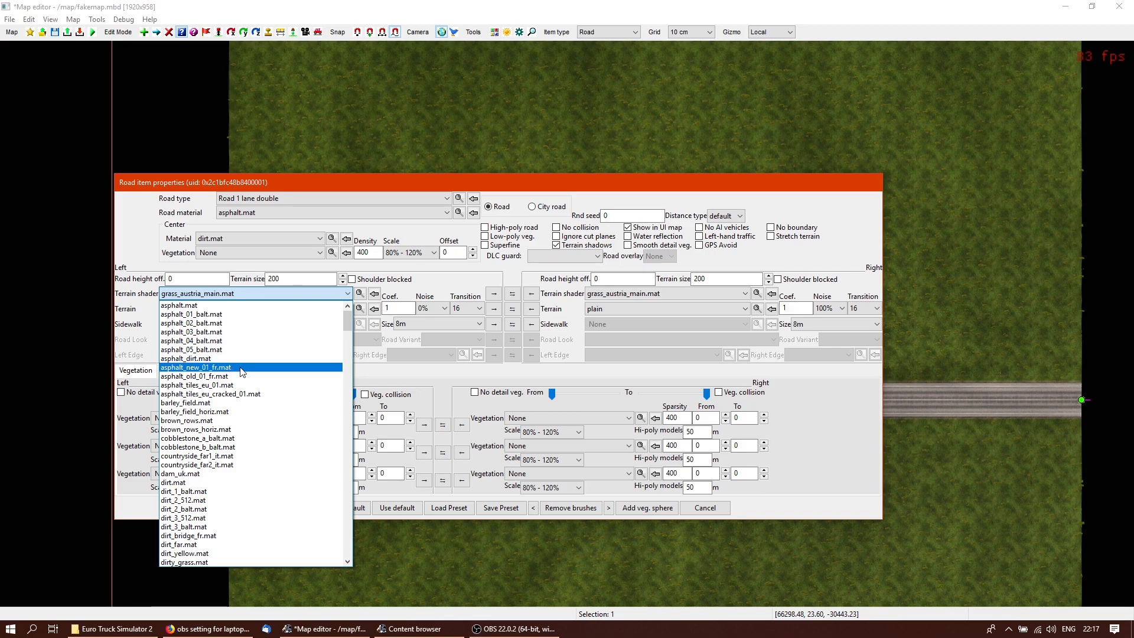
pyautogui.click(218, 367)
pyautogui.click(291, 507)
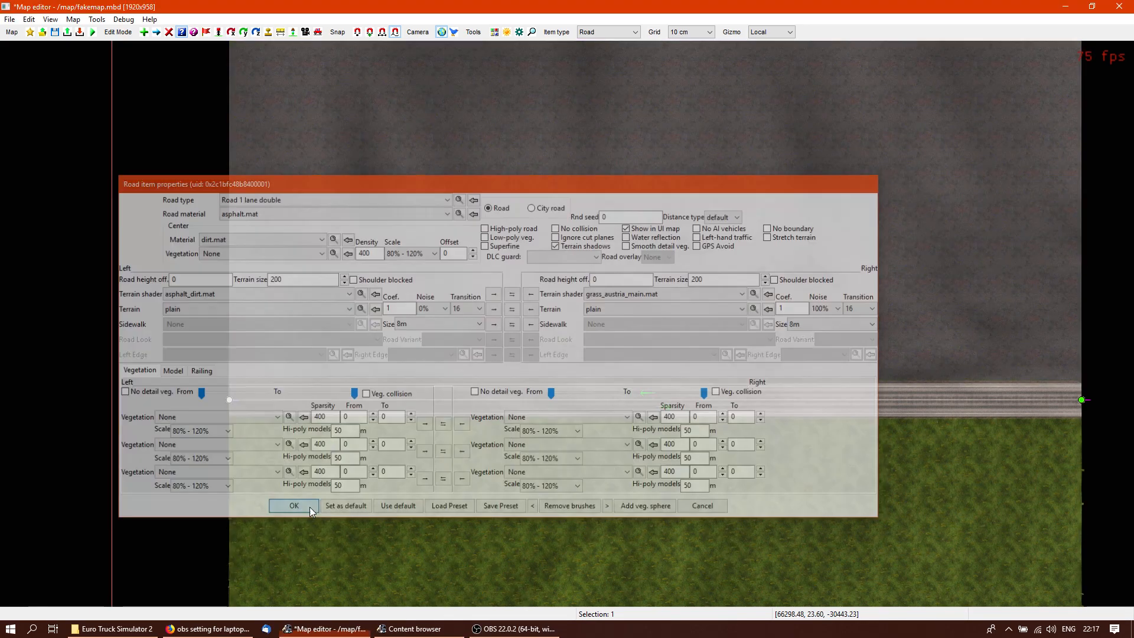
# Examine the border between the asphalt terrain and the road in perspective
pyautogui.moveTo(794, 484); pyautogui.dragTo(878, 424, button='right')
pyautogui.press('space')
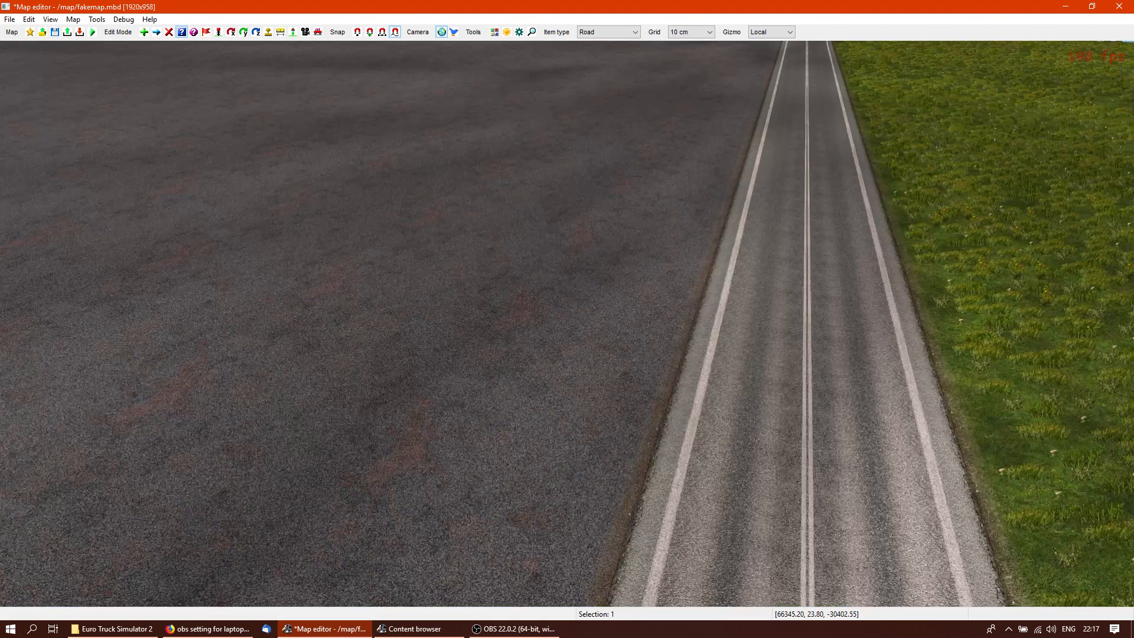
pyautogui.moveTo(566, 323); pyautogui.dragTo(553, 343, button='middle')
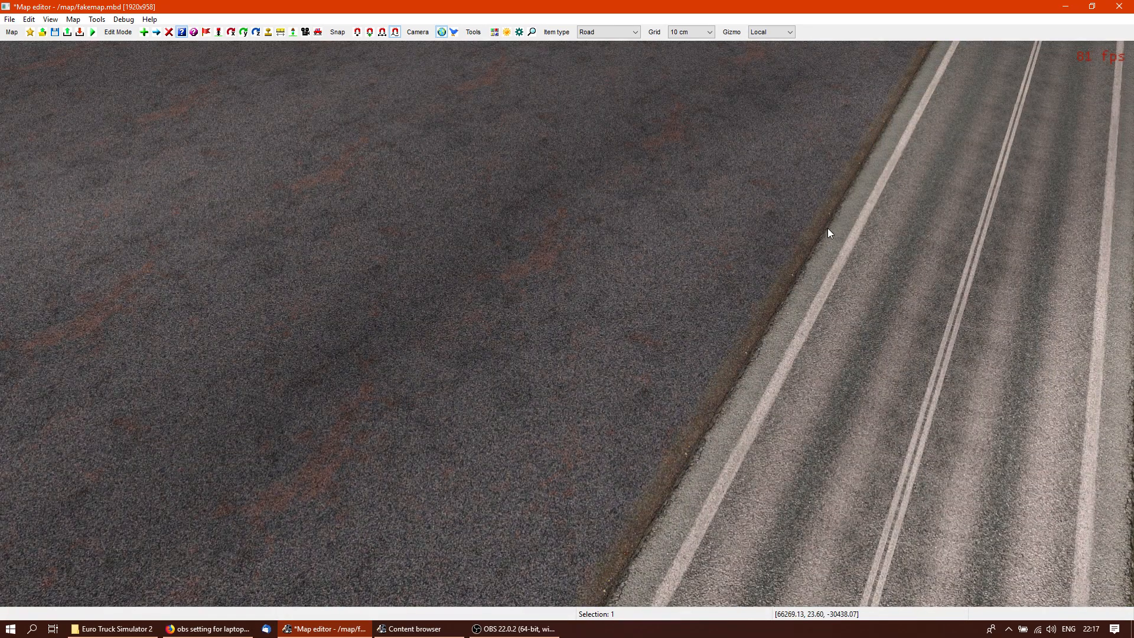
pyautogui.moveTo(828, 233); pyautogui.dragTo(567, 326, button='middle')
pyautogui.press('space')
pyautogui.moveTo(626, 264); pyautogui.dragTo(562, 367, button='right')
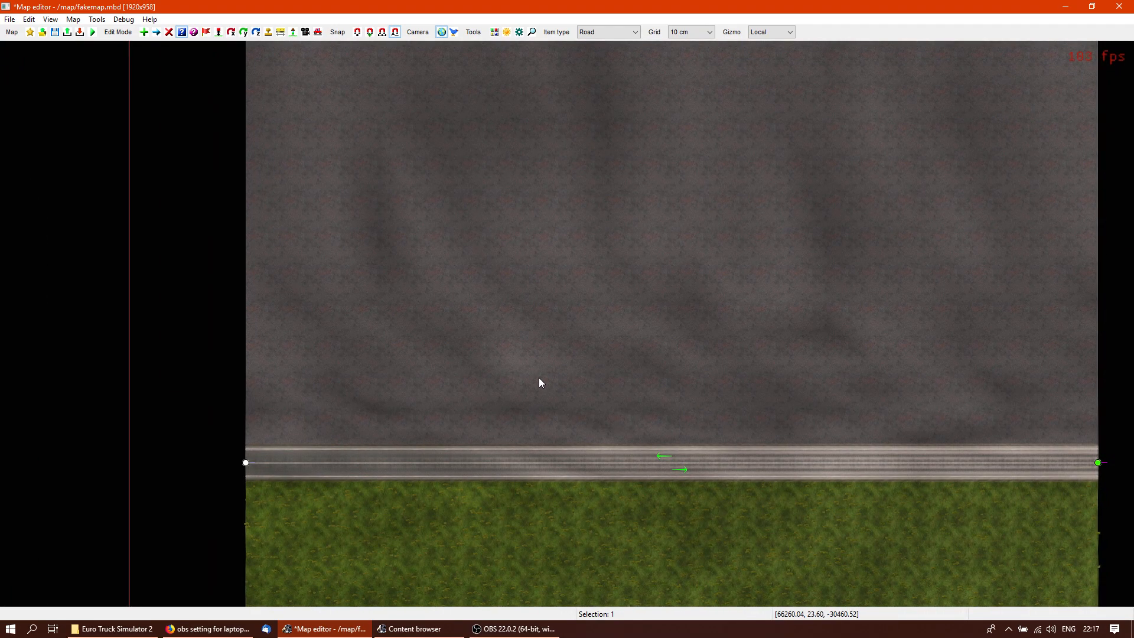
# Set up a custom 5 x 5 grass_austria_main.mat brush and paint hard-edged grass over the asphalt around a rectangular area beside the road
pyautogui.press('t')
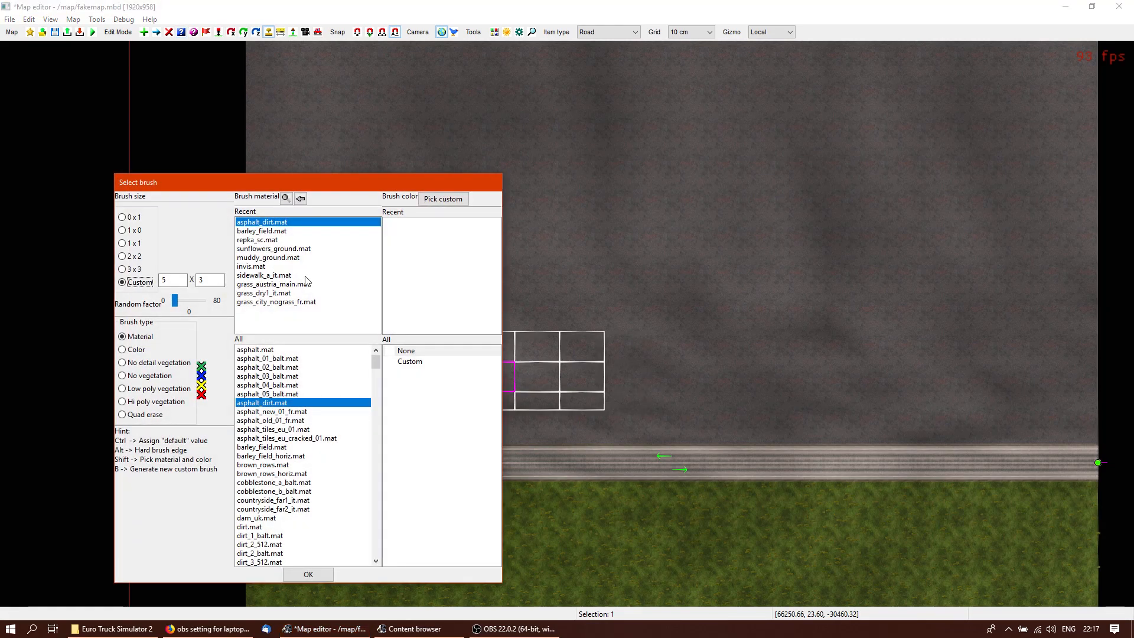
pyautogui.click(285, 286)
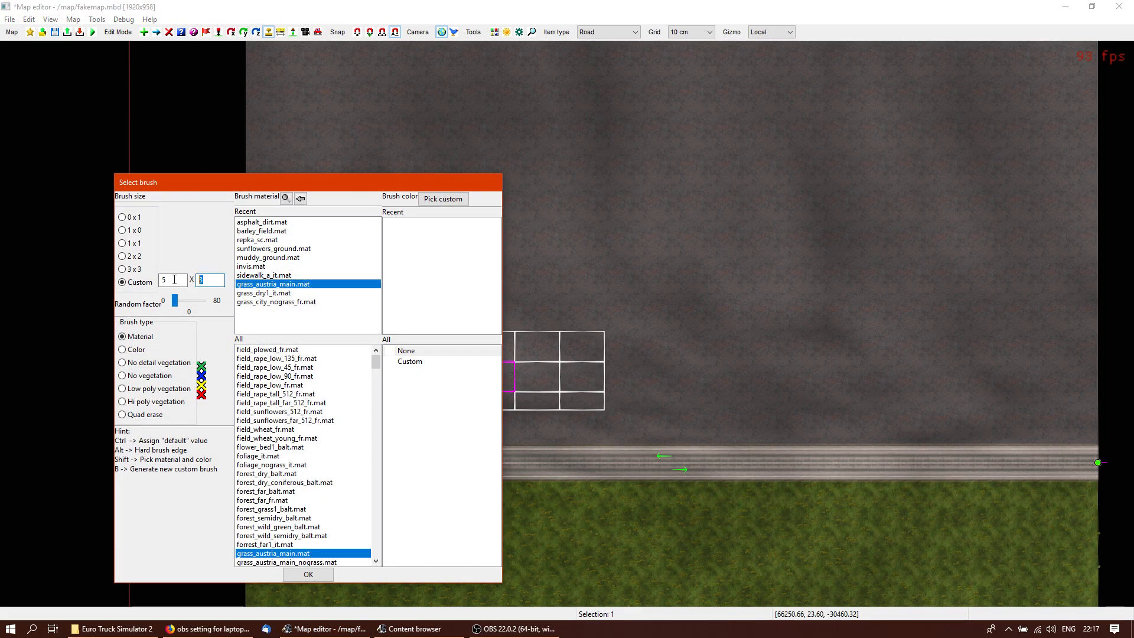
pyautogui.click(308, 575)
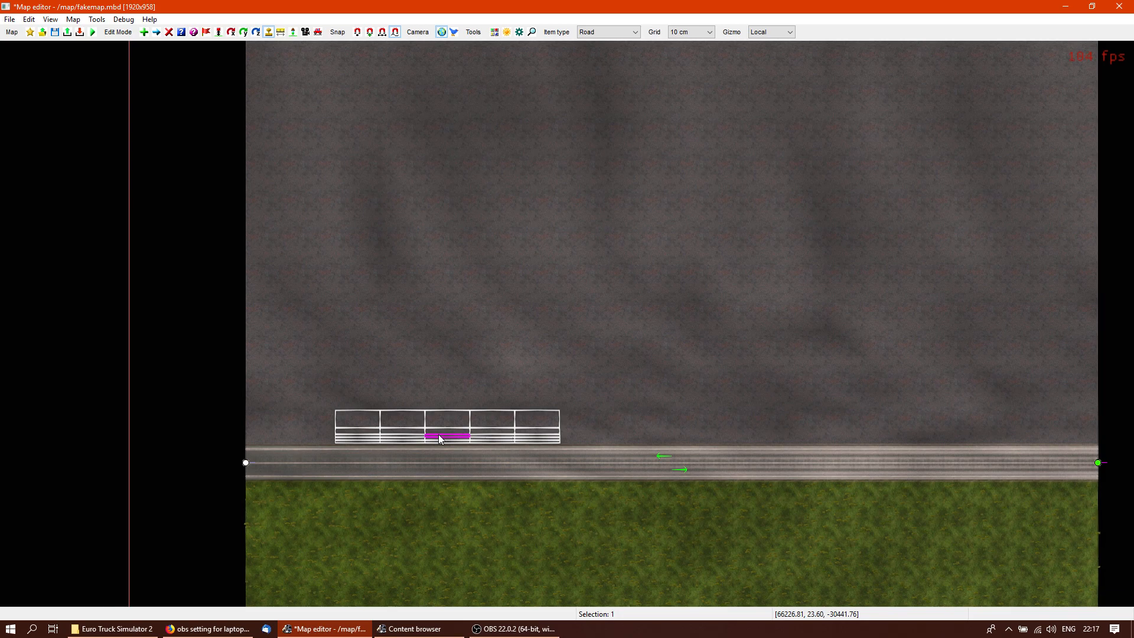
pyautogui.moveTo(439, 439); pyautogui.dragTo(434, 387)
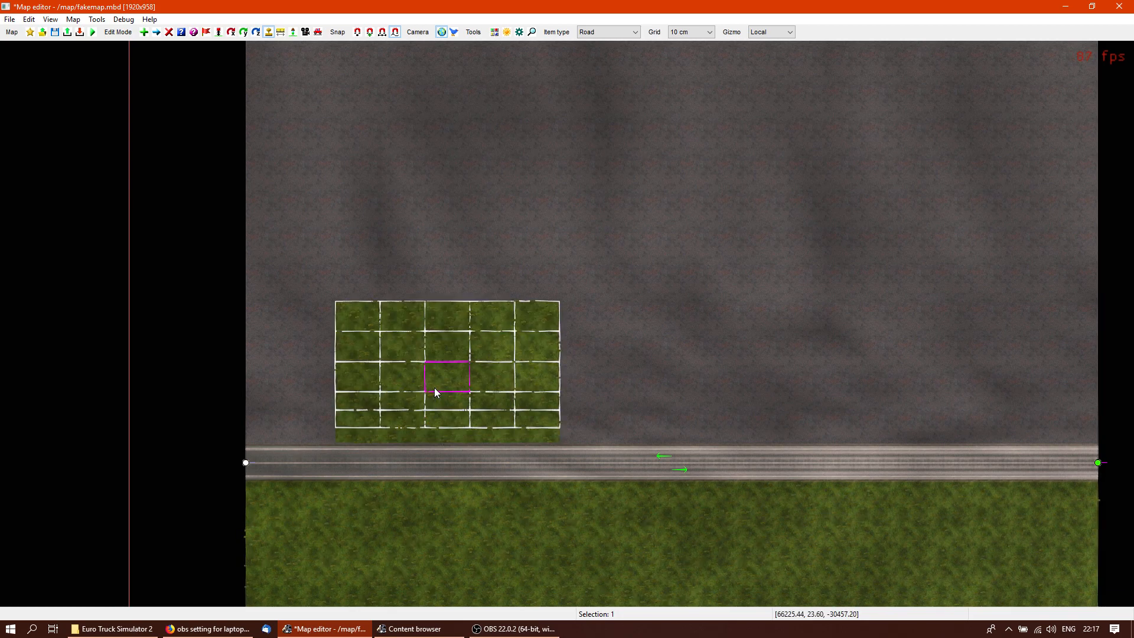
pyautogui.moveTo(641, 266)
pyautogui.mouseDown()
pyautogui.moveTo(843, 273)
pyautogui.moveTo(992, 389)
pyautogui.moveTo(994, 437)
pyautogui.moveTo(883, 392)
pyautogui.moveTo(882, 437)
pyautogui.mouseUp()
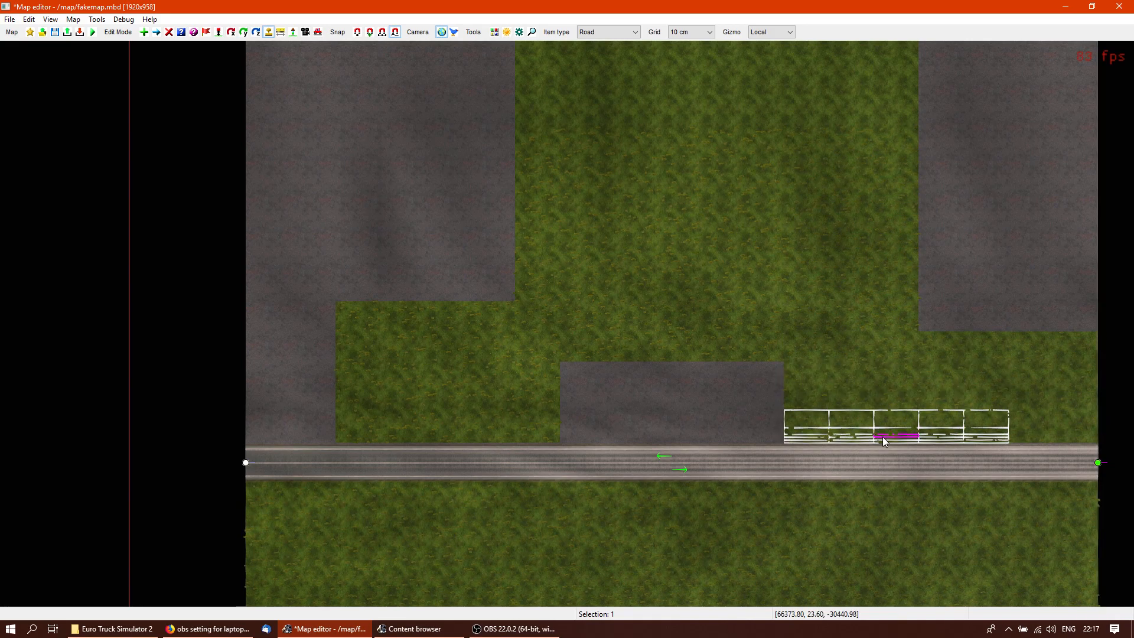
# Paint the remaining asphalt out to the terrain's outer edges with grass, leaving only a rectangular asphalt patch against the road
pyautogui.moveTo(599, 286)
pyautogui.mouseDown(button='right')
pyautogui.moveTo(746, 370)
pyautogui.moveTo(808, 467)
pyautogui.mouseUp(button='right')
pyautogui.moveTo(781, 396)
pyautogui.mouseDown()
pyautogui.moveTo(676, 333)
pyautogui.moveTo(510, 361)
pyautogui.mouseUp()
pyautogui.moveTo(526, 394); pyautogui.dragTo(561, 216, button='right')
pyautogui.moveTo(561, 216); pyautogui.dragTo(559, 407)
pyautogui.moveTo(830, 258)
pyautogui.mouseDown(button='right')
pyautogui.moveTo(561, 374)
pyautogui.moveTo(279, 519)
pyautogui.mouseUp(button='right')
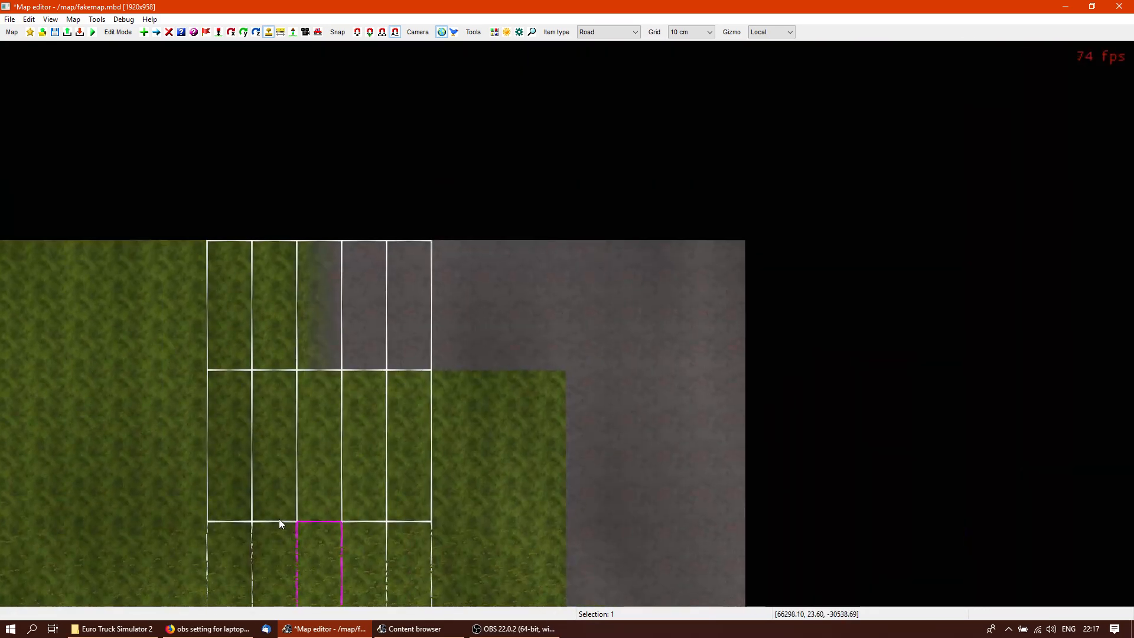
pyautogui.moveTo(299, 325); pyautogui.dragTo(785, 332)
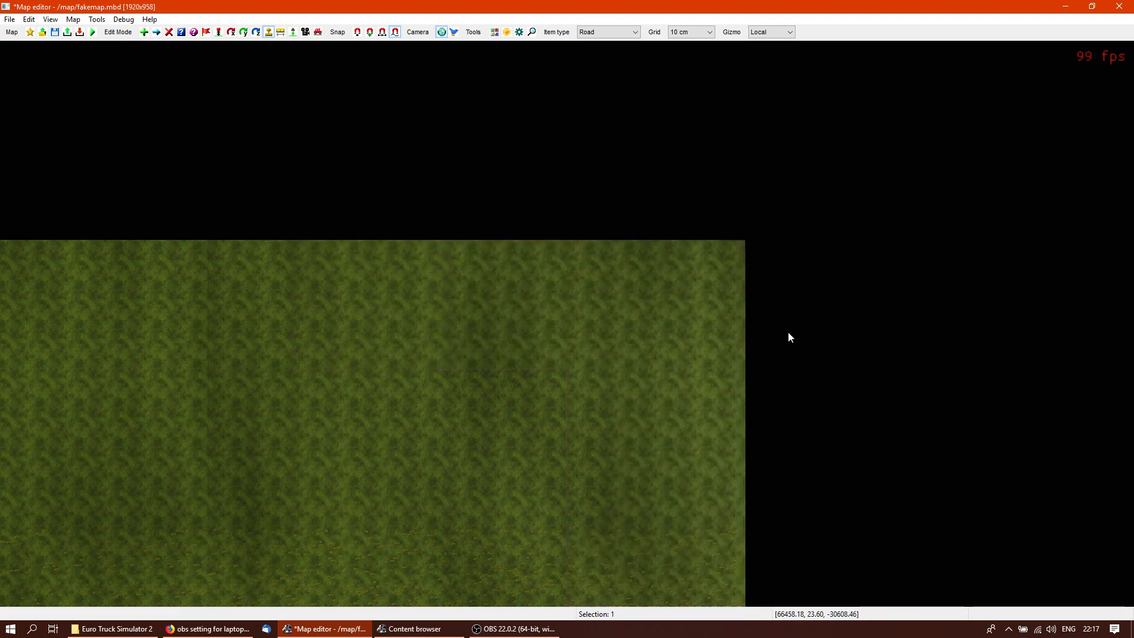
pyautogui.moveTo(780, 576); pyautogui.dragTo(790, 168, button='right')
pyautogui.moveTo(579, 285); pyautogui.dragTo(809, 341)
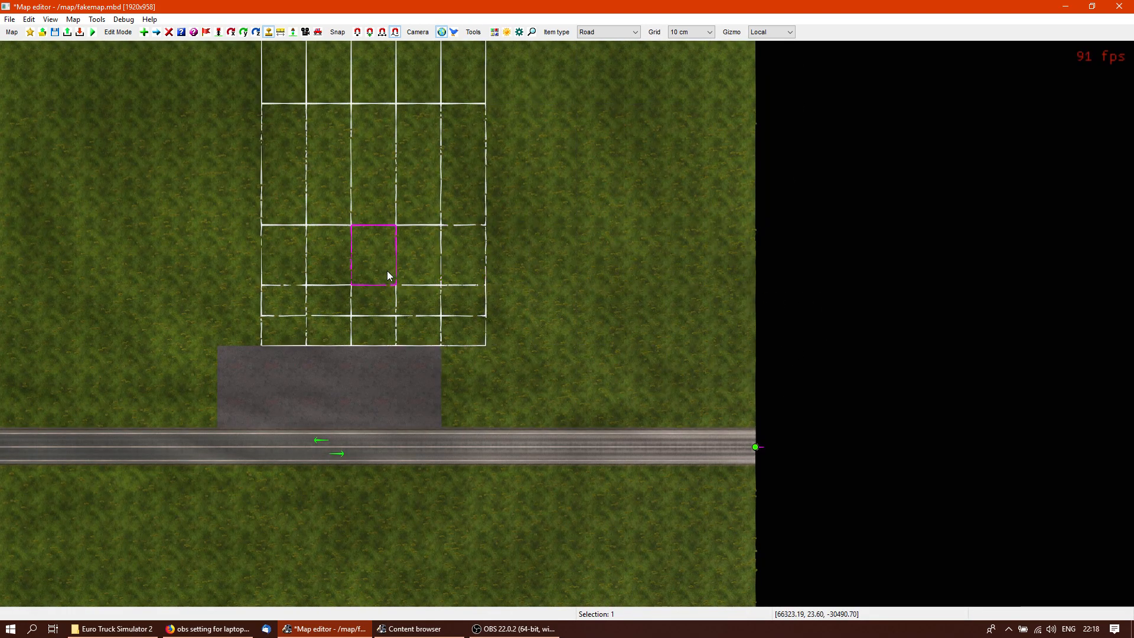
# Try a soft-edged grass stroke along the asphalt patch's far edge, undo it and clear the selection
pyautogui.moveTo(388, 272); pyautogui.dragTo(460, 296)
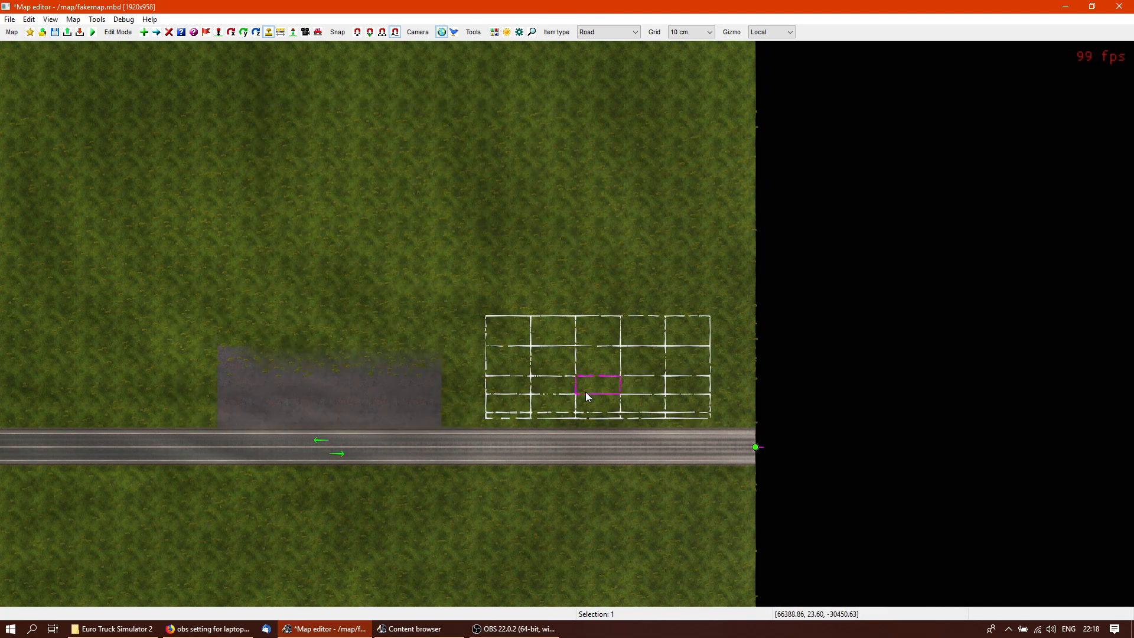
pyautogui.hotkey('ctrl', 'z')
pyautogui.press('Escape')
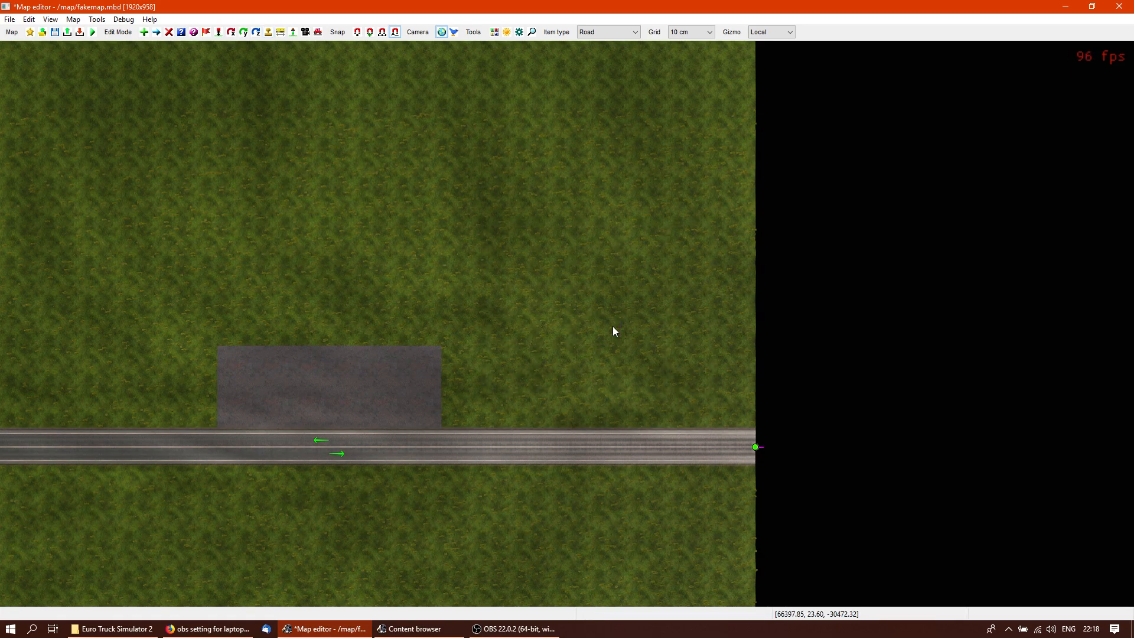
# Add a Buildings item with the dlc_fr/vegetation scheme grass stripe 03 fr along one side of the asphalt patch, from its far corner to the road
pyautogui.press('f')
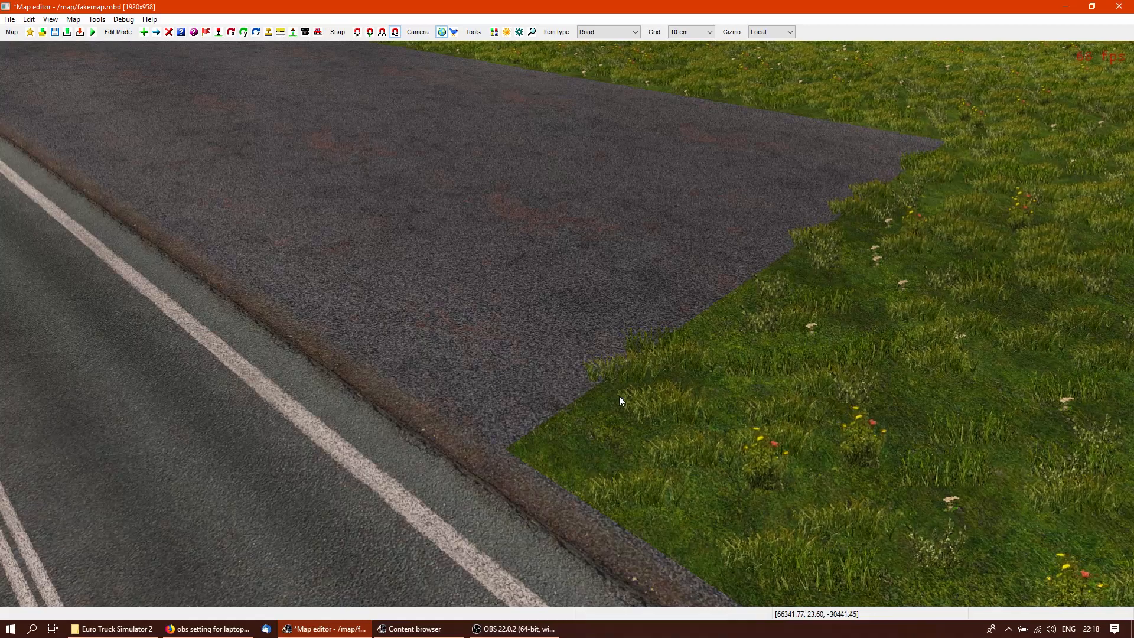
pyautogui.moveTo(618, 396); pyautogui.dragTo(566, 323, button='right')
pyautogui.press('b')
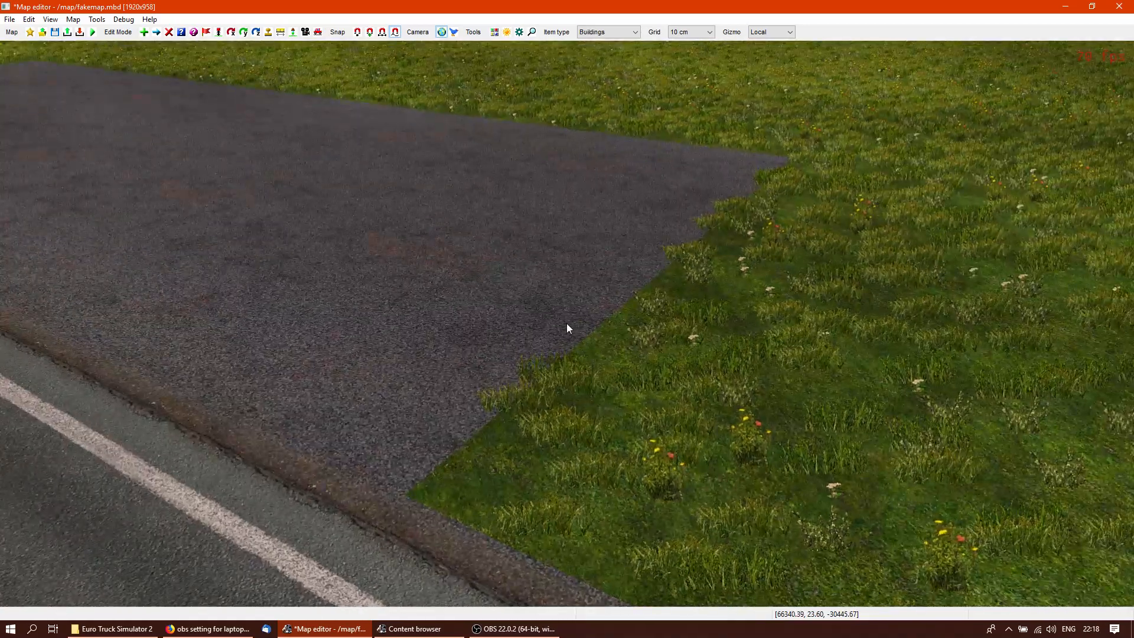
pyautogui.press('e')
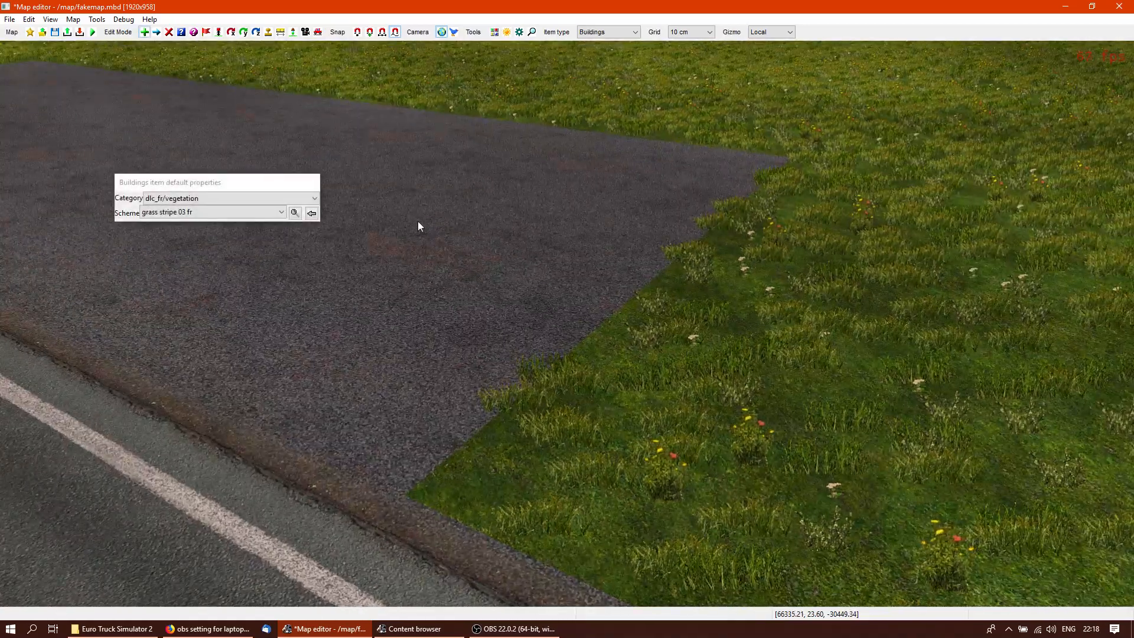
pyautogui.click(169, 201)
pyautogui.click(169, 201)
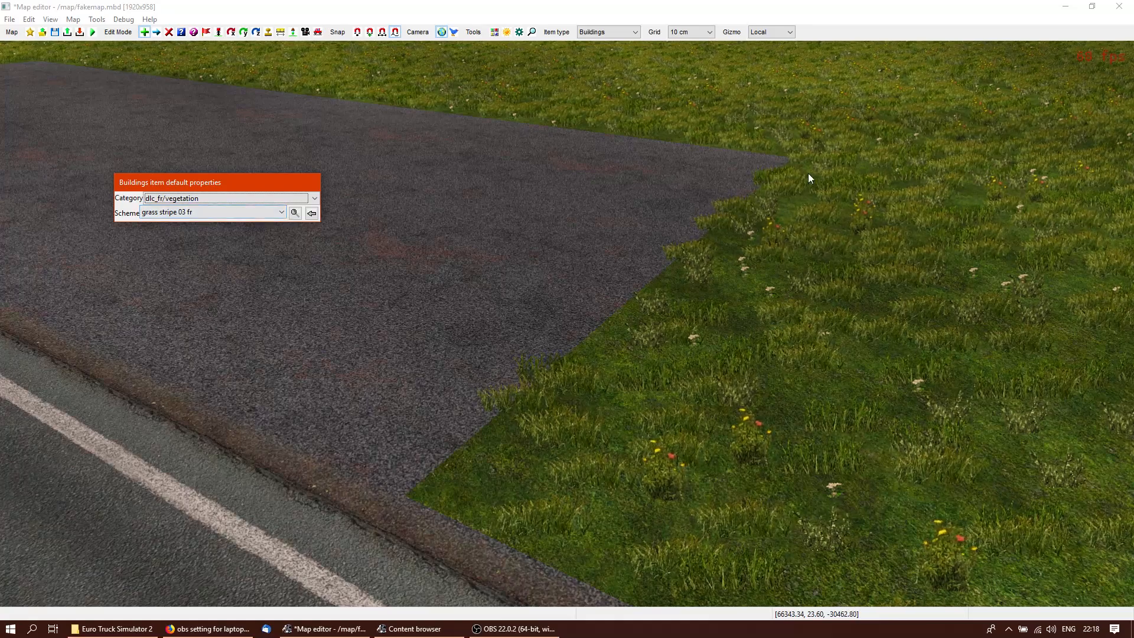
pyautogui.click(799, 162)
pyautogui.click(412, 502)
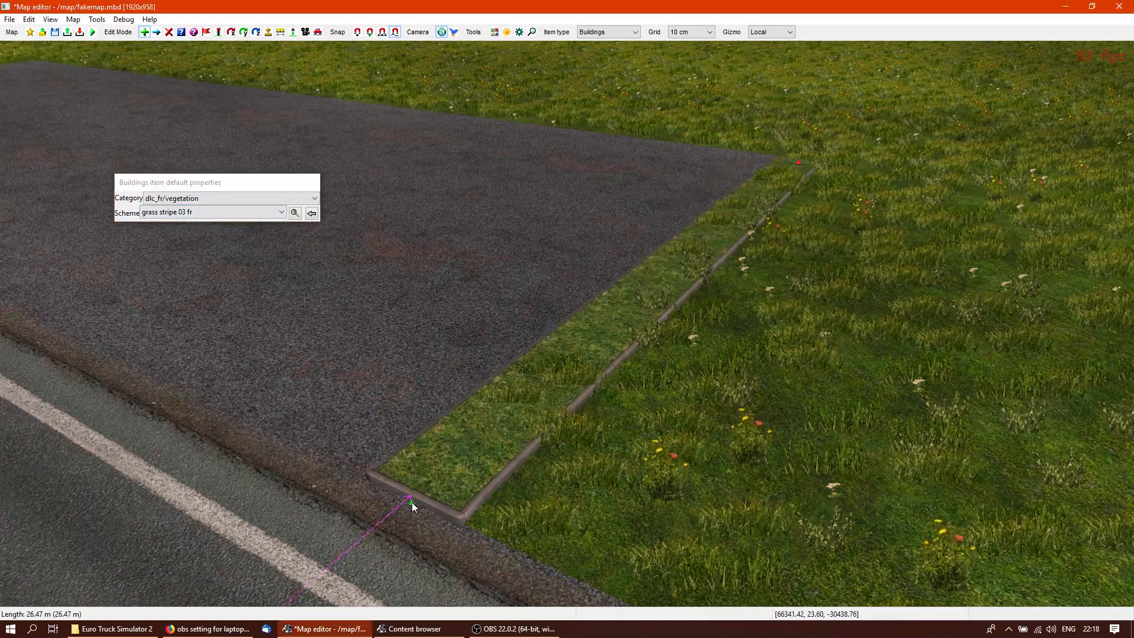
# Add two more grass stripe 03 fr items, along the asphalt patch's far edge and along its remaining side from the road
pyautogui.press('m')
pyautogui.moveTo(394, 436); pyautogui.dragTo(604, 484, button='middle')
pyautogui.rightClick(604, 483)
pyautogui.click(535, 273)
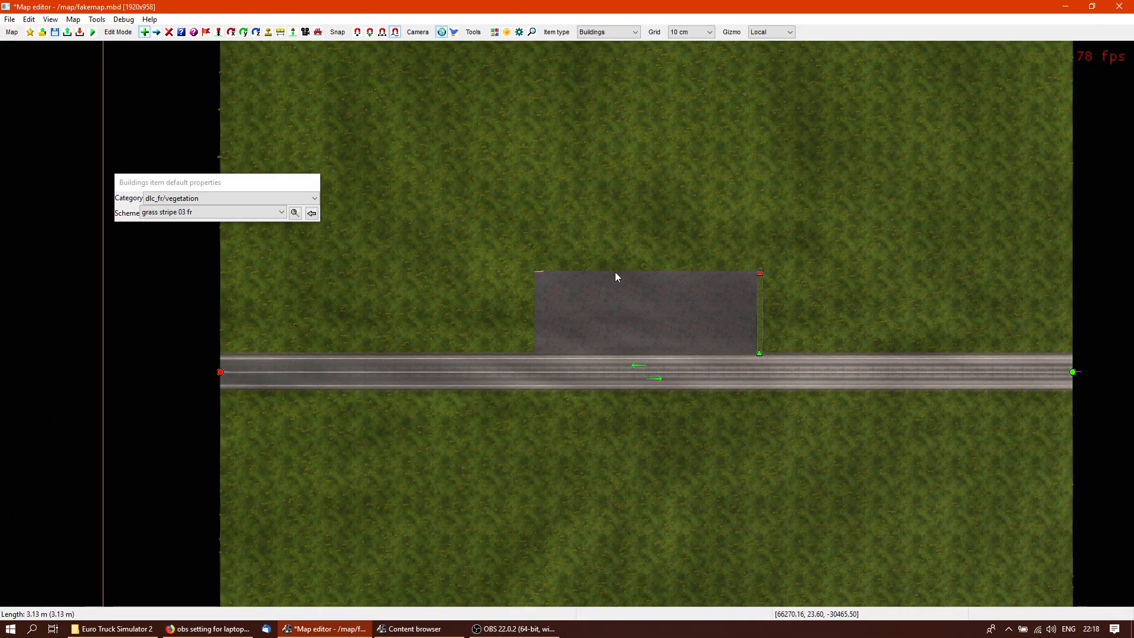
pyautogui.click(747, 273)
pyautogui.click(533, 352)
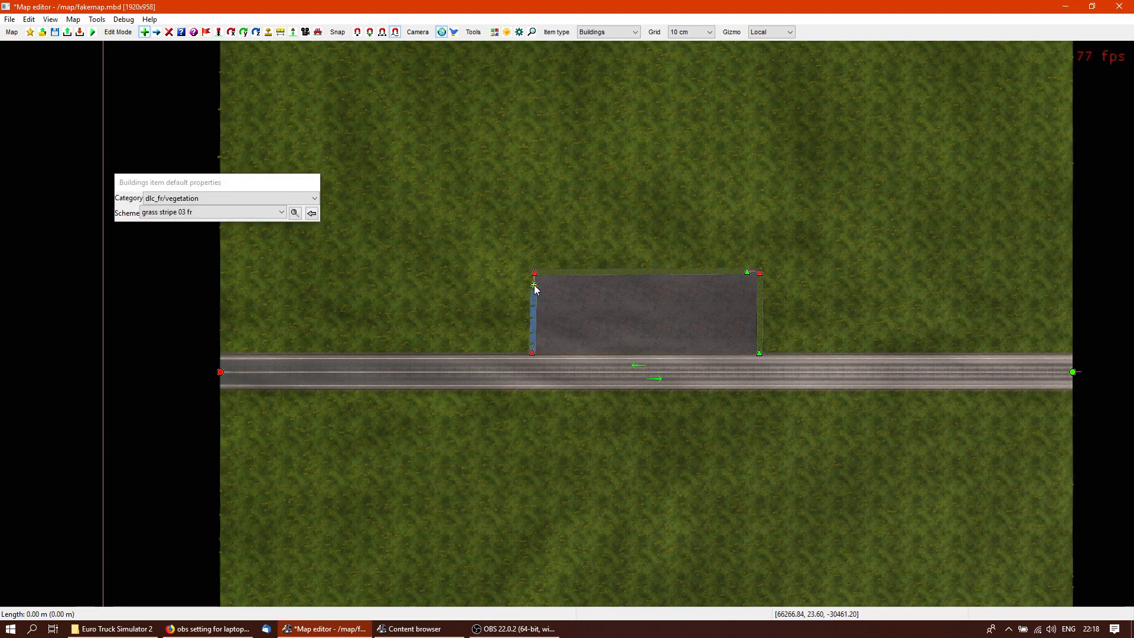
pyautogui.press('p')
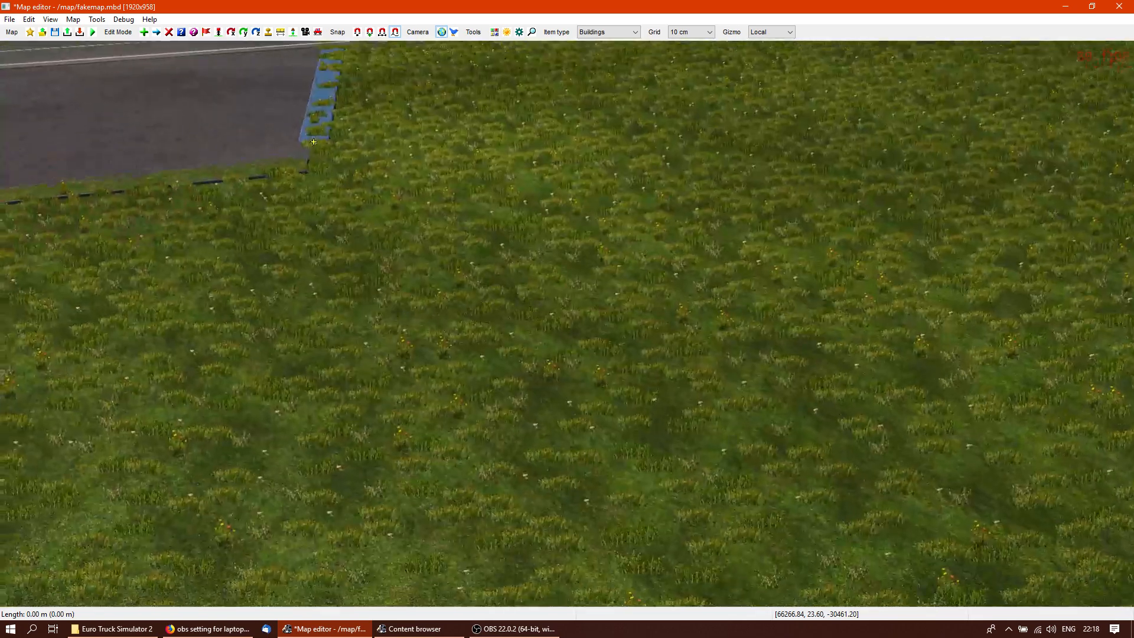
pyautogui.moveTo(313, 141); pyautogui.dragTo(593, 249, button='right')
pyautogui.click(593, 251)
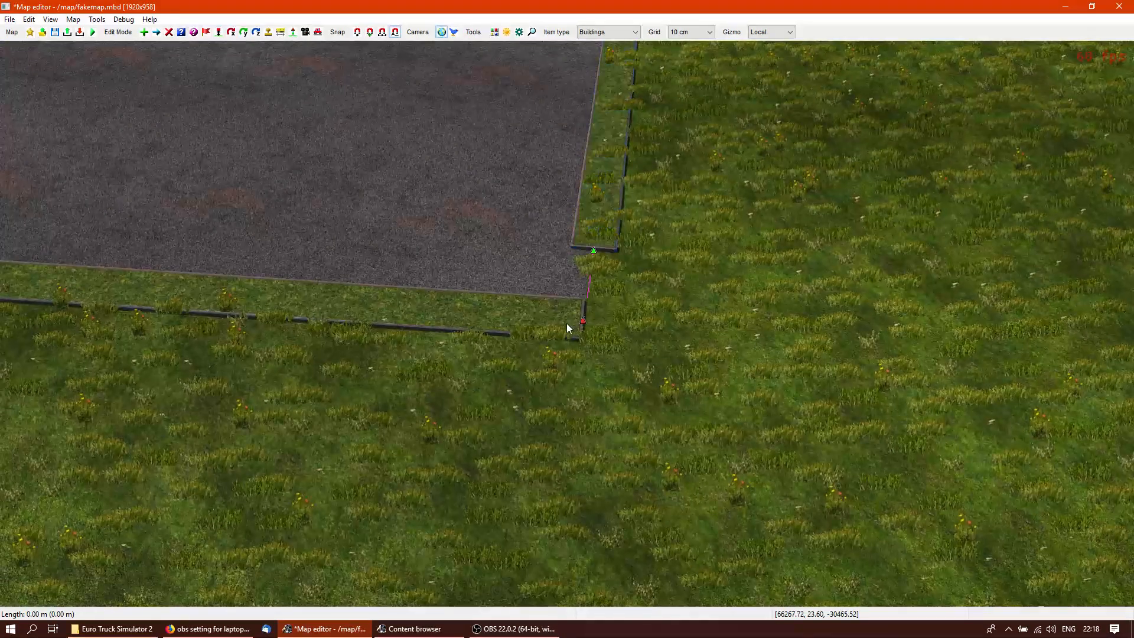
# Move the grass stripe end nodes at the patch's far-left corner so the two stripes meet
pyautogui.press('m')
pyautogui.moveTo(595, 250); pyautogui.dragTo(616, 329)
pyautogui.click(735, 357)
pyautogui.click(623, 341)
pyautogui.click(785, 381)
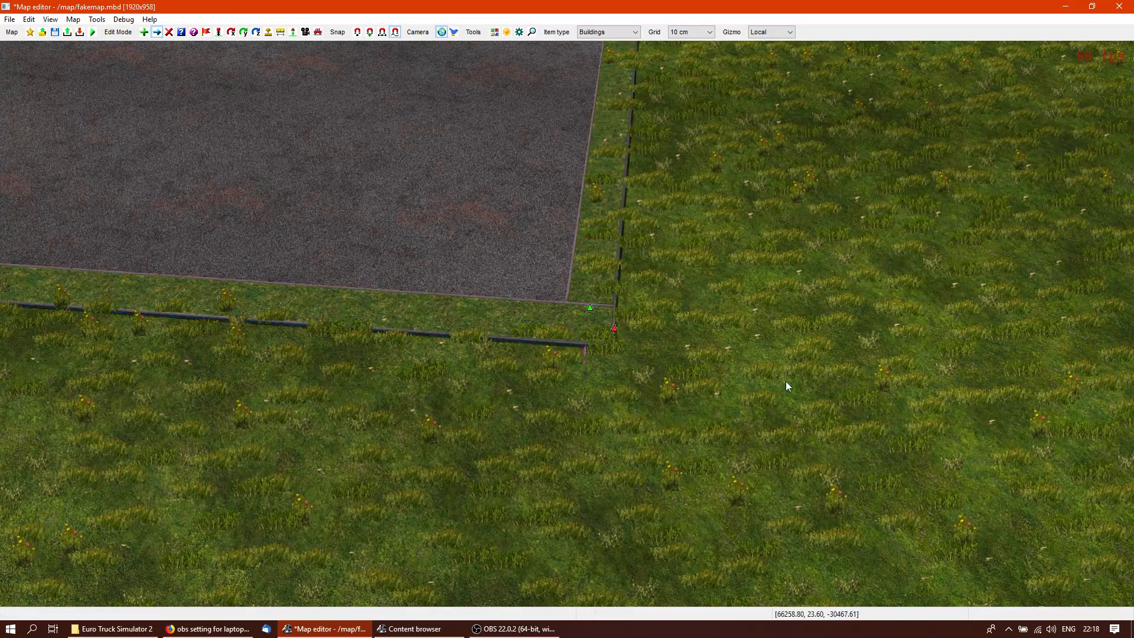
# Move the grass stripe end nodes at the patch's far-right corner to close the gap between the stripes
pyautogui.moveTo(785, 381); pyautogui.dragTo(709, 381, button='right')
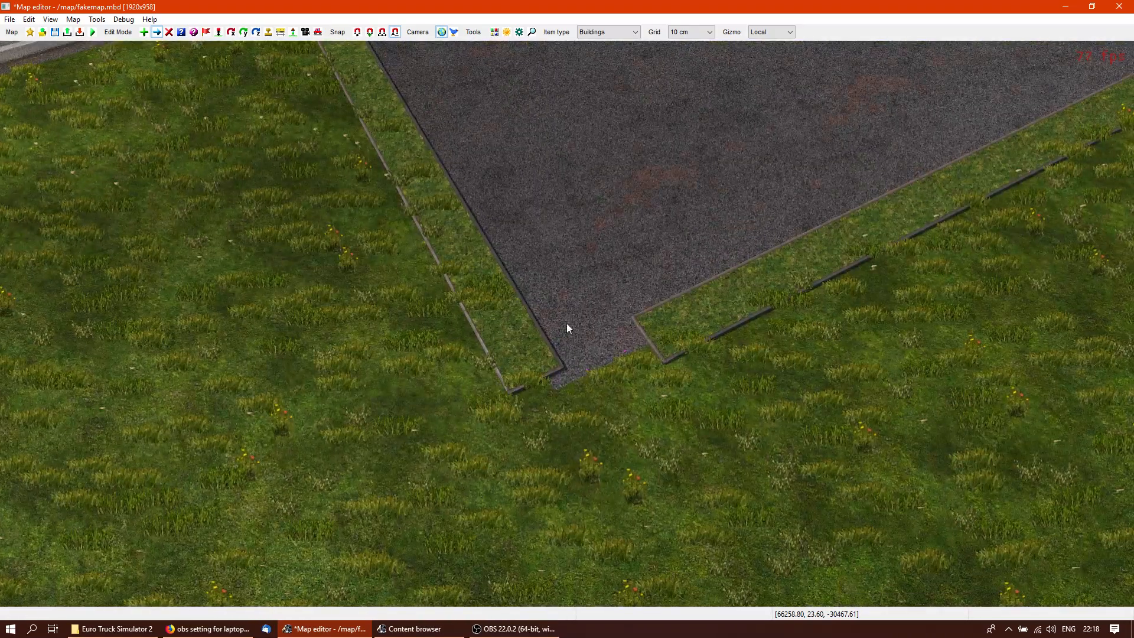
pyautogui.moveTo(547, 381); pyautogui.dragTo(541, 407)
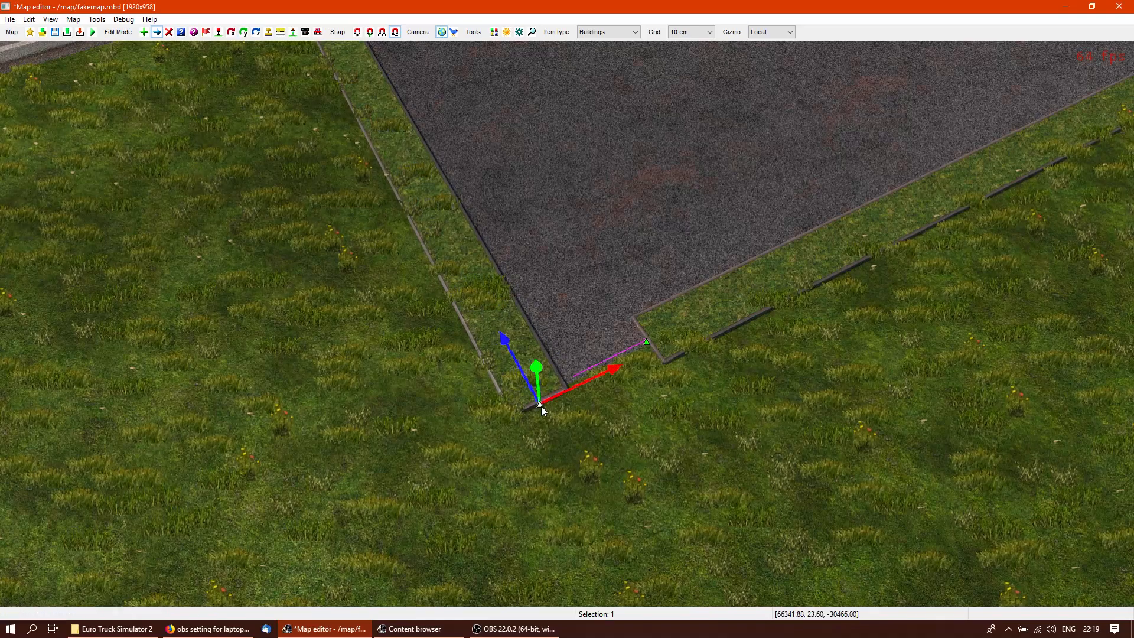
pyautogui.moveTo(648, 355); pyautogui.dragTo(554, 427)
pyautogui.click(575, 426)
pyautogui.click(692, 437)
# Move the roadside end nodes of both side grass stripes closer to the road edge
pyautogui.moveTo(692, 437); pyautogui.dragTo(567, 323, button='right')
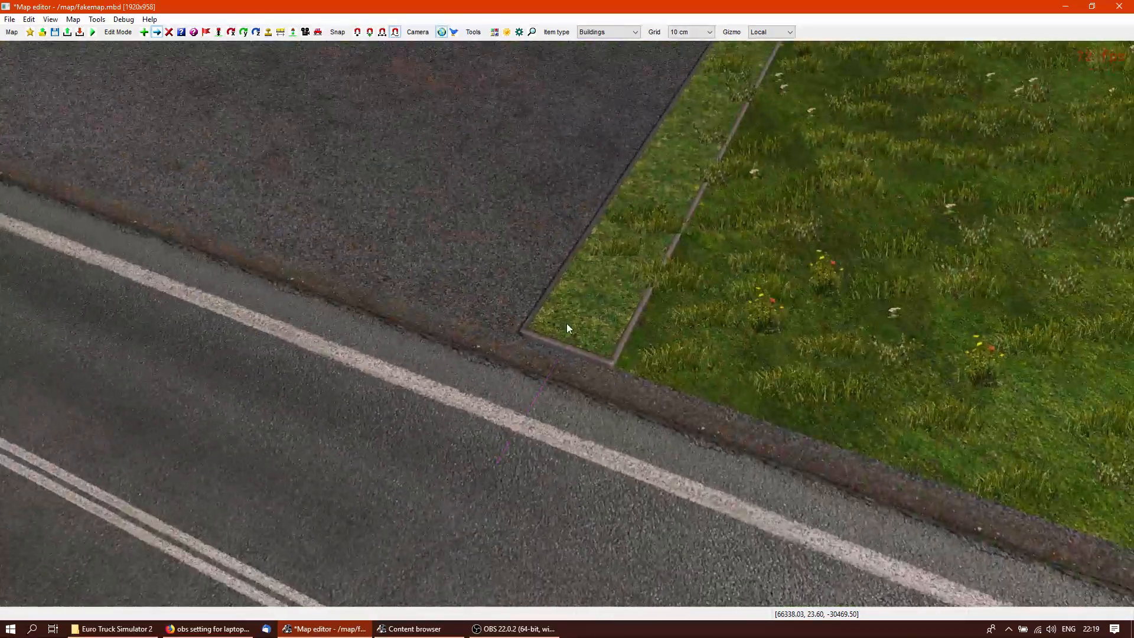
pyautogui.moveTo(565, 353); pyautogui.dragTo(544, 373)
pyautogui.moveTo(544, 373); pyautogui.dragTo(527, 309, button='right')
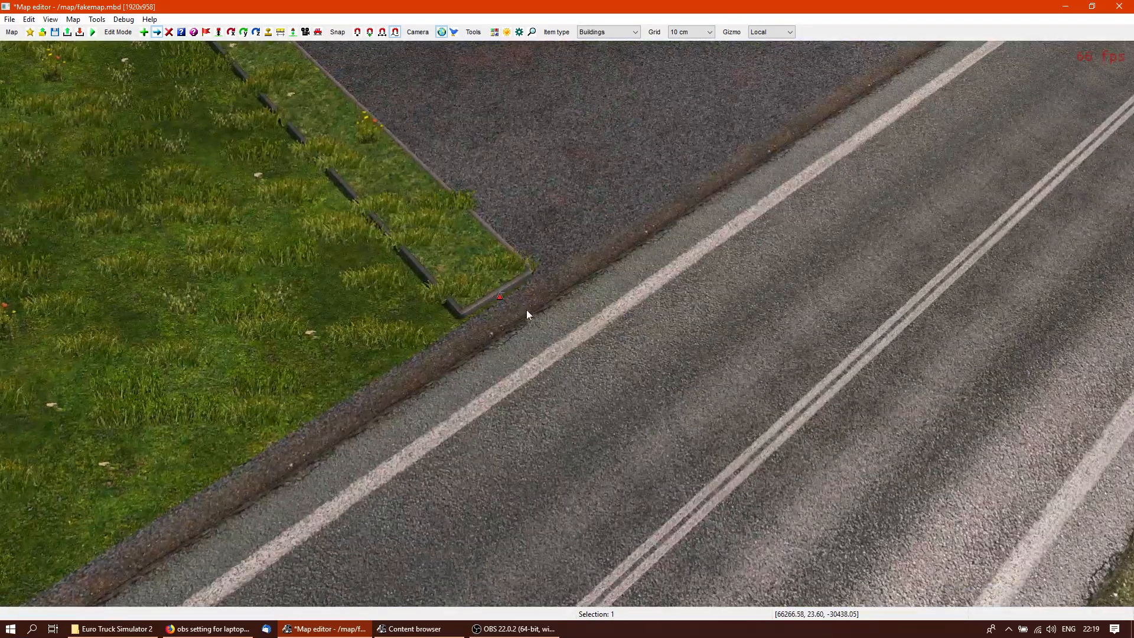
pyautogui.moveTo(502, 299); pyautogui.dragTo(515, 318)
pyautogui.click(676, 345)
pyautogui.moveTo(675, 345); pyautogui.dragTo(567, 323, button='right')
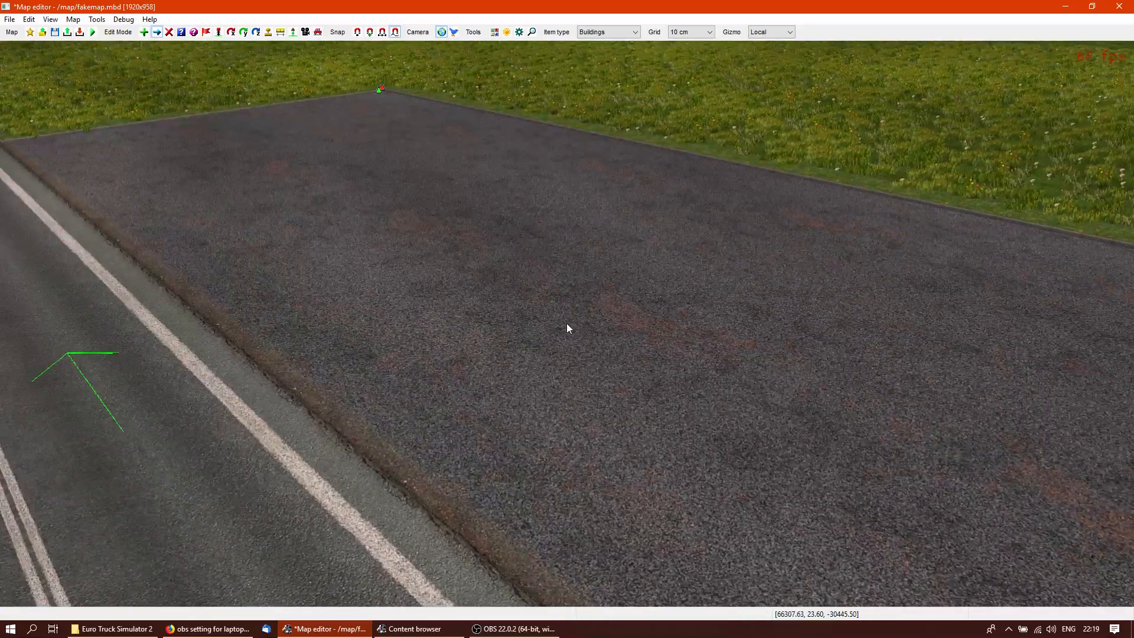
# Start adding a model item and choose the parked truck and trailer model from a search for truck
pyautogui.press('space')
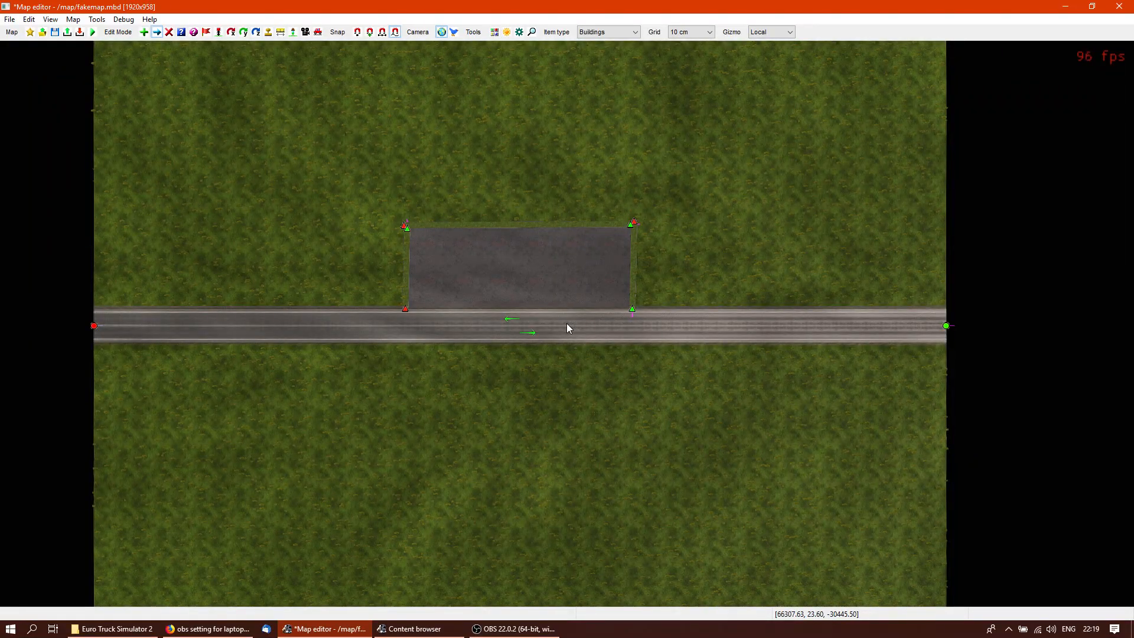
pyautogui.press('Insert')
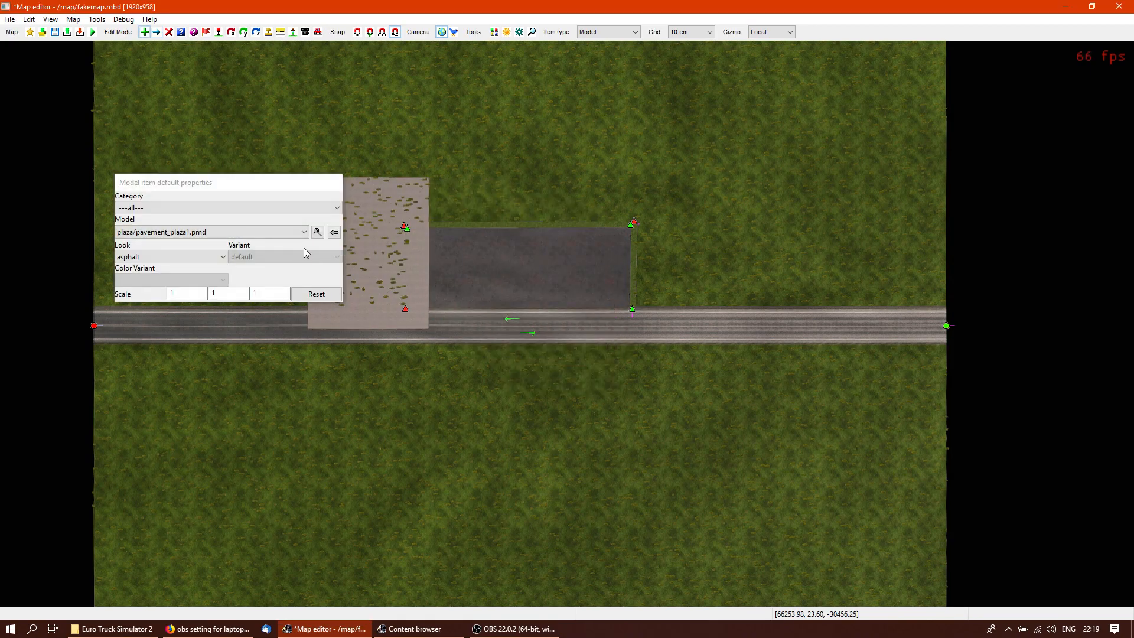
pyautogui.click(316, 232)
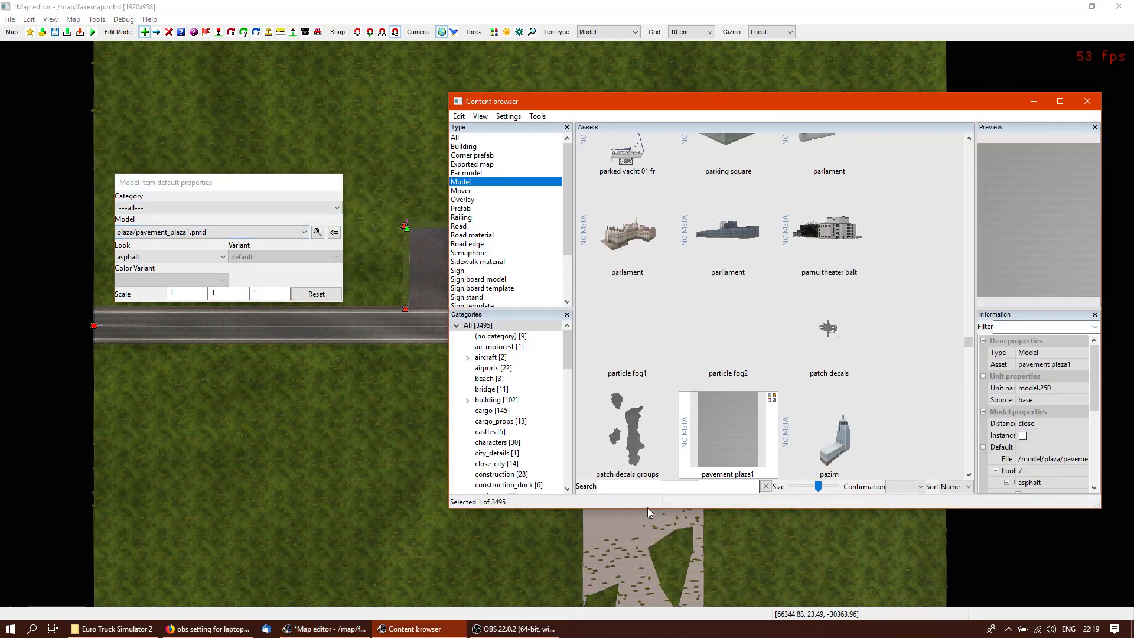
pyautogui.write('tru')
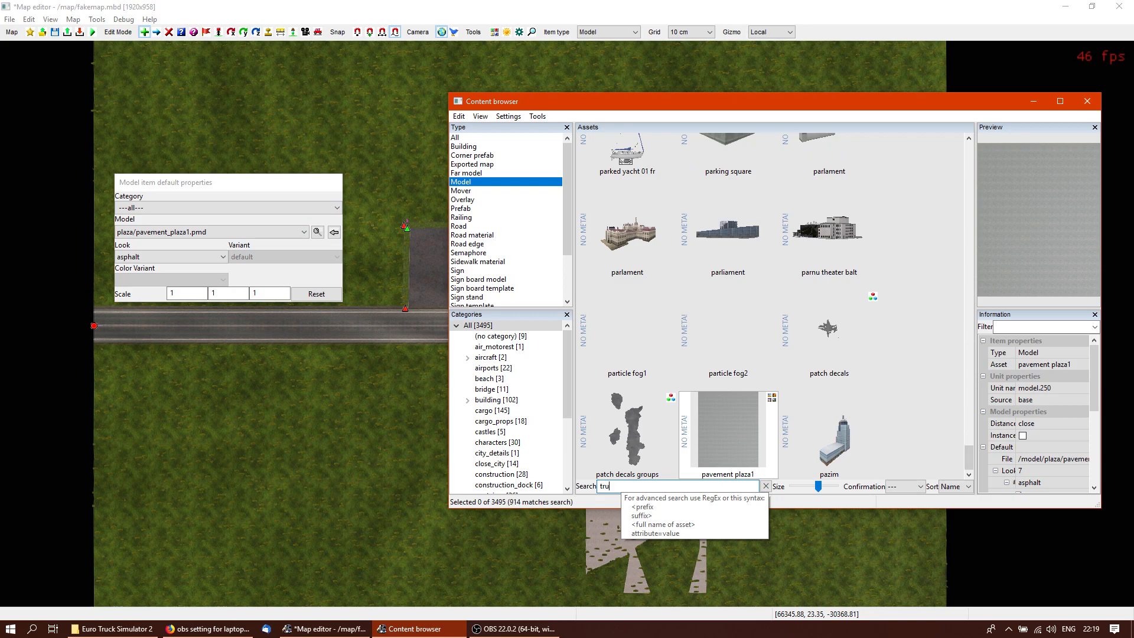
pyautogui.write('ck')
pyautogui.moveTo(966, 370); pyautogui.dragTo(943, 281)
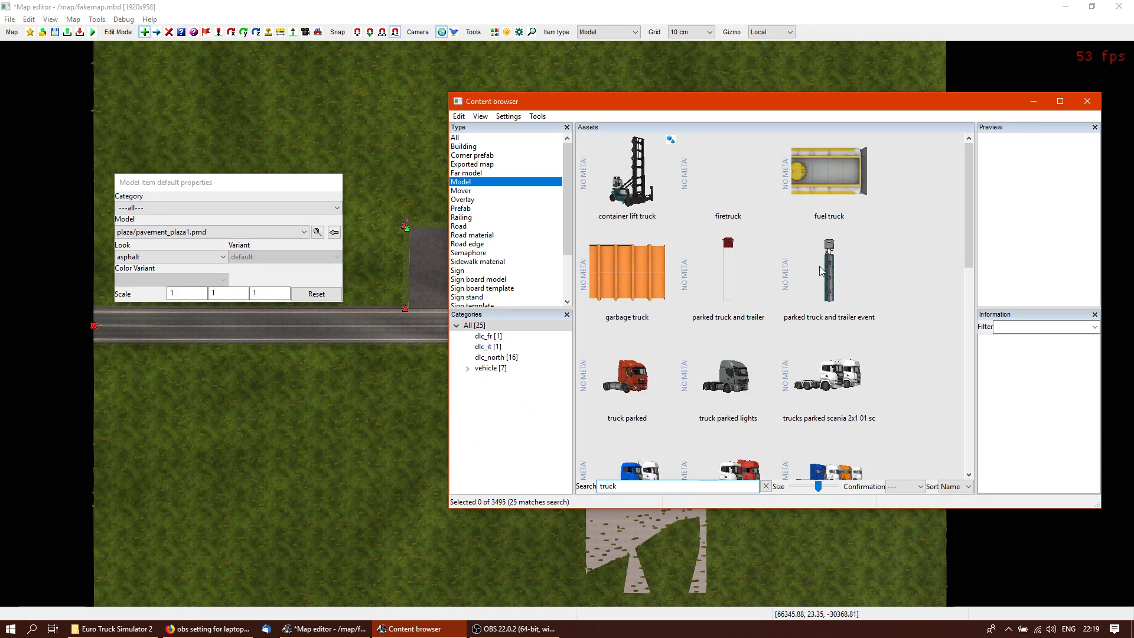
pyautogui.click(739, 264)
pyautogui.click(1032, 101)
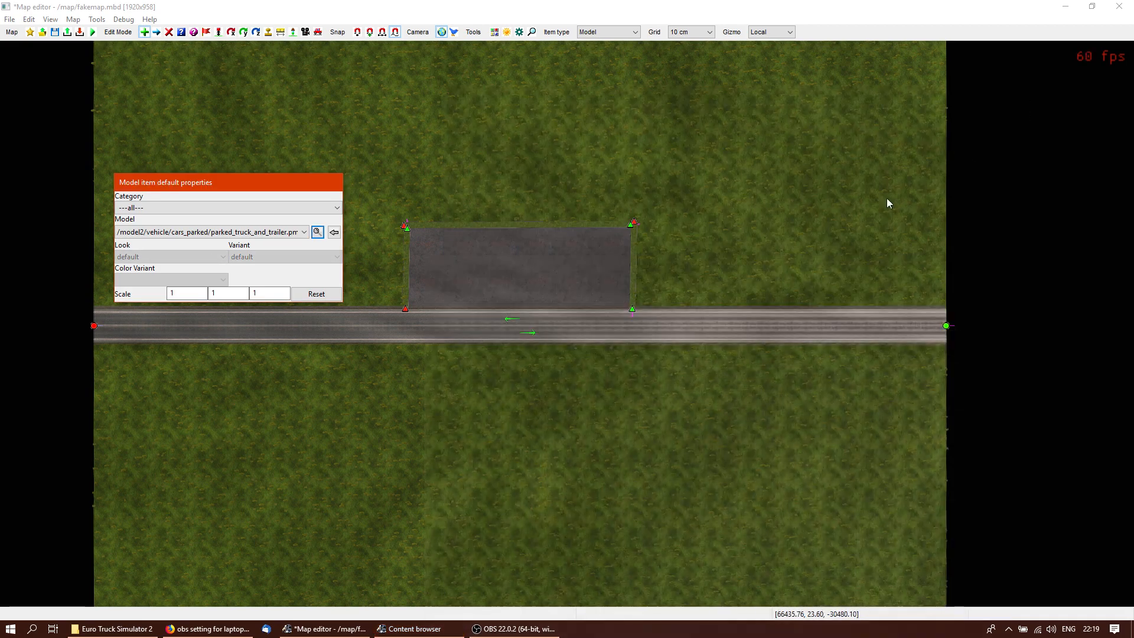
# Place five parked truck and trailer models side by side at the right end of the asphalt patch
pyautogui.click(616, 256)
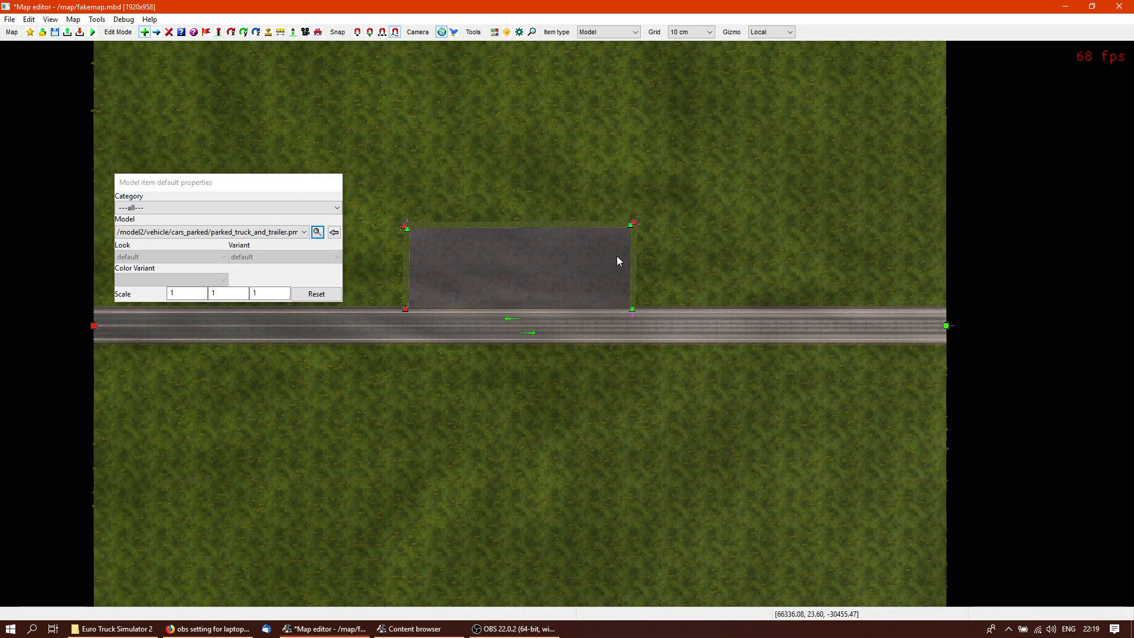
pyautogui.click(584, 252)
pyautogui.click(568, 247)
pyautogui.click(551, 249)
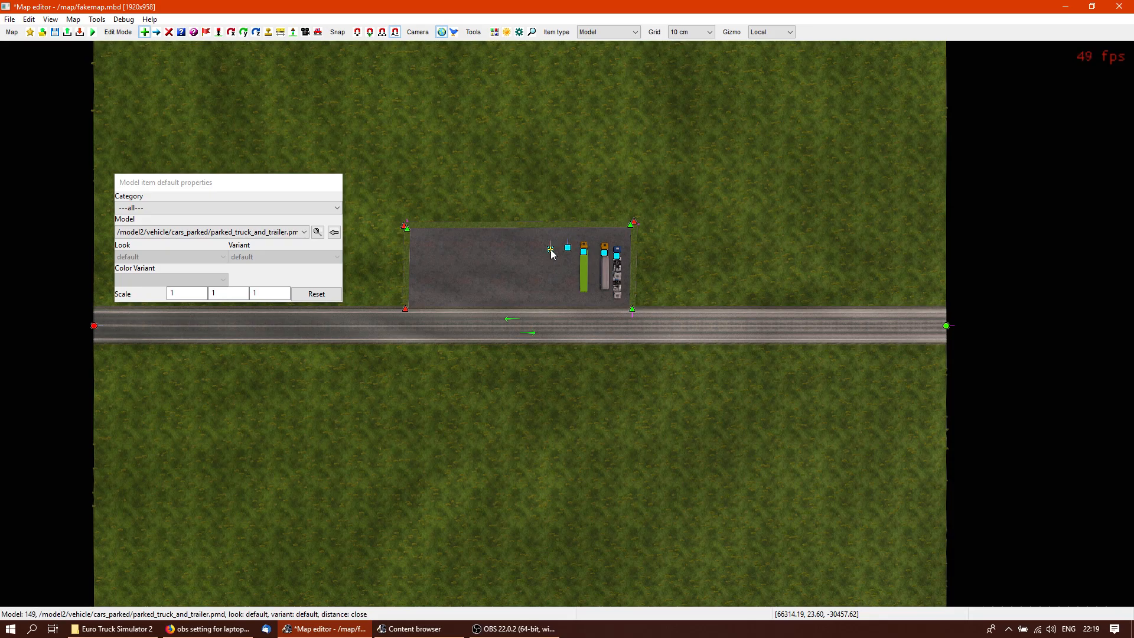
pyautogui.press('Escape')
# Start another model item, search the models for small and choose logistic 05 small
pyautogui.moveTo(569, 355); pyautogui.dragTo(604, 289, button='right')
pyautogui.press('space')
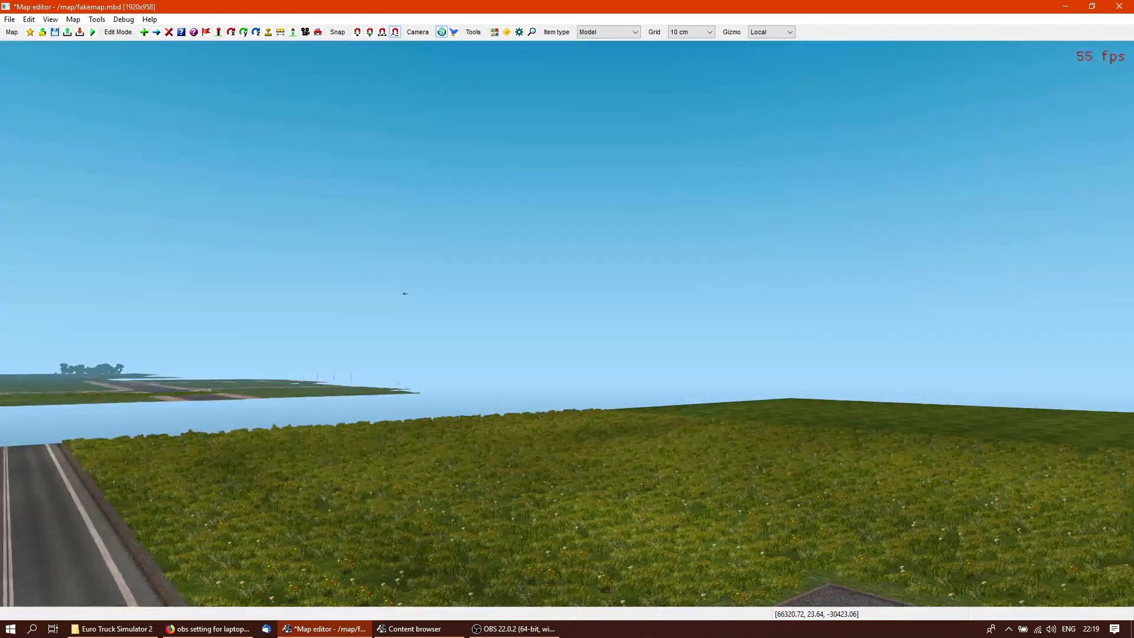
pyautogui.press('space')
pyautogui.press('space')
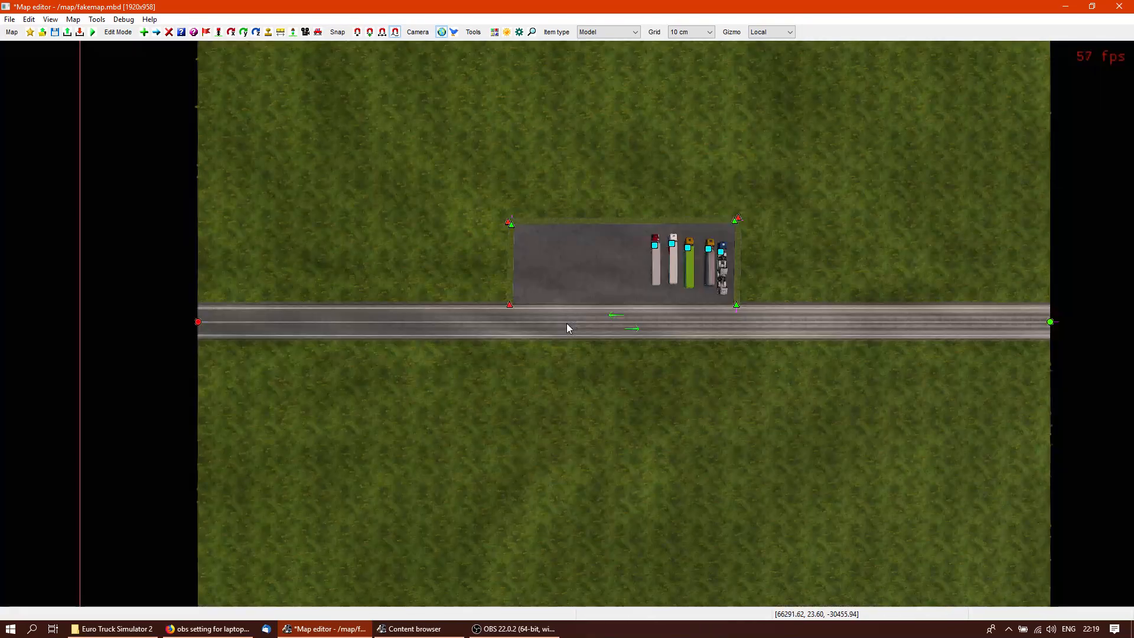
pyautogui.moveTo(583, 296); pyautogui.dragTo(587, 339, button='middle')
pyautogui.scroll(4, 571, 352)
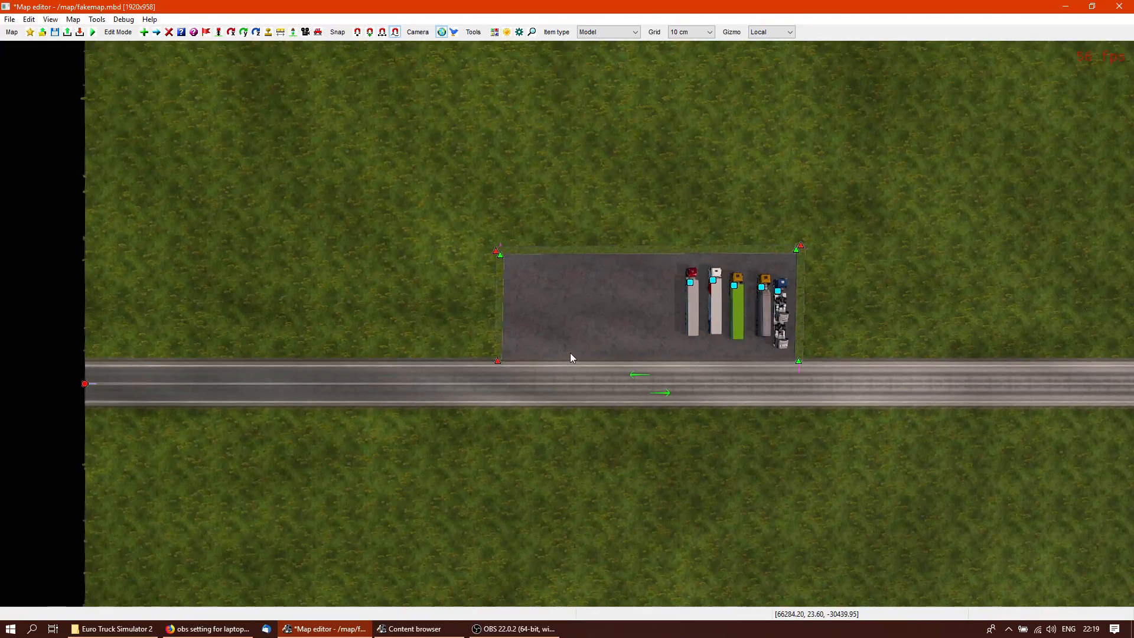
pyautogui.press('Insert')
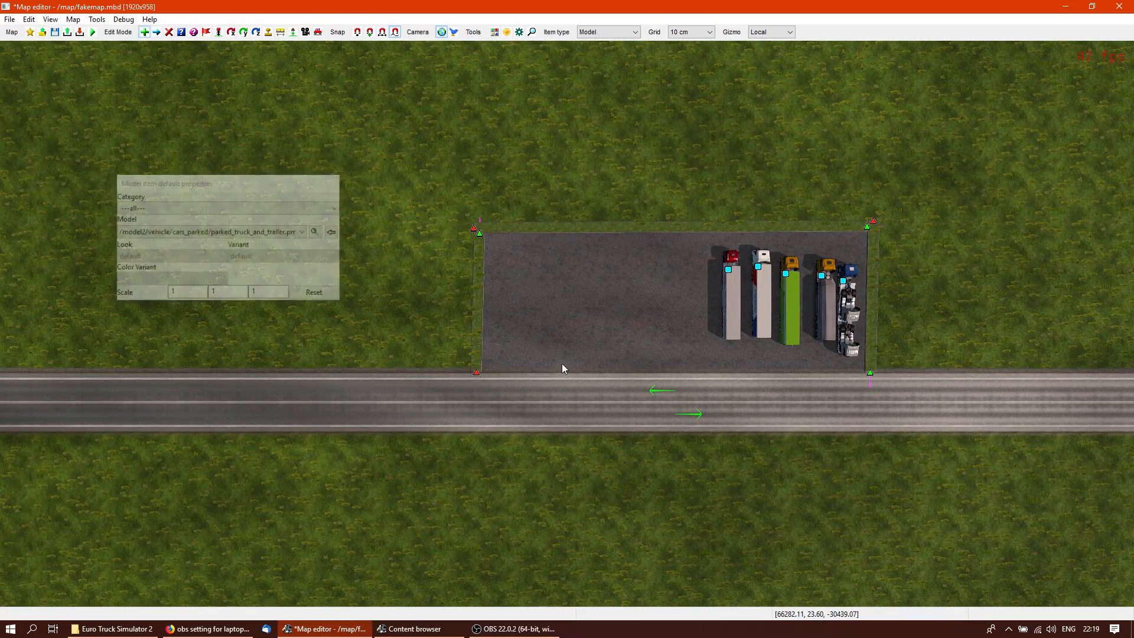
pyautogui.click(317, 232)
pyautogui.click(583, 488)
pyautogui.write('small')
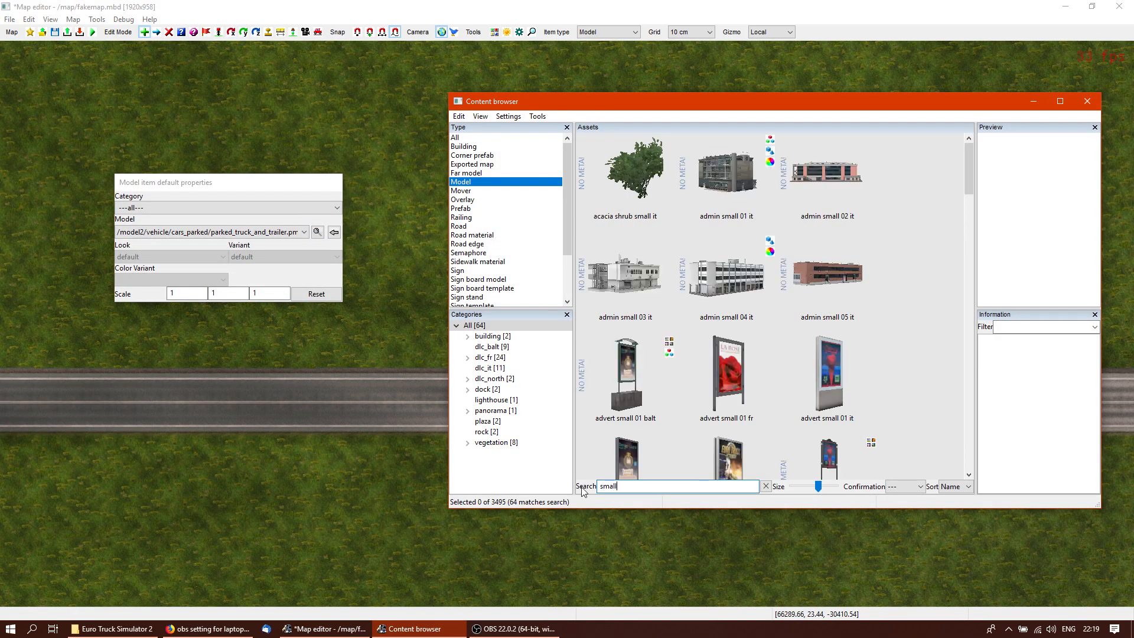
pyautogui.moveTo(970, 197); pyautogui.dragTo(969, 362)
pyautogui.click(747, 298)
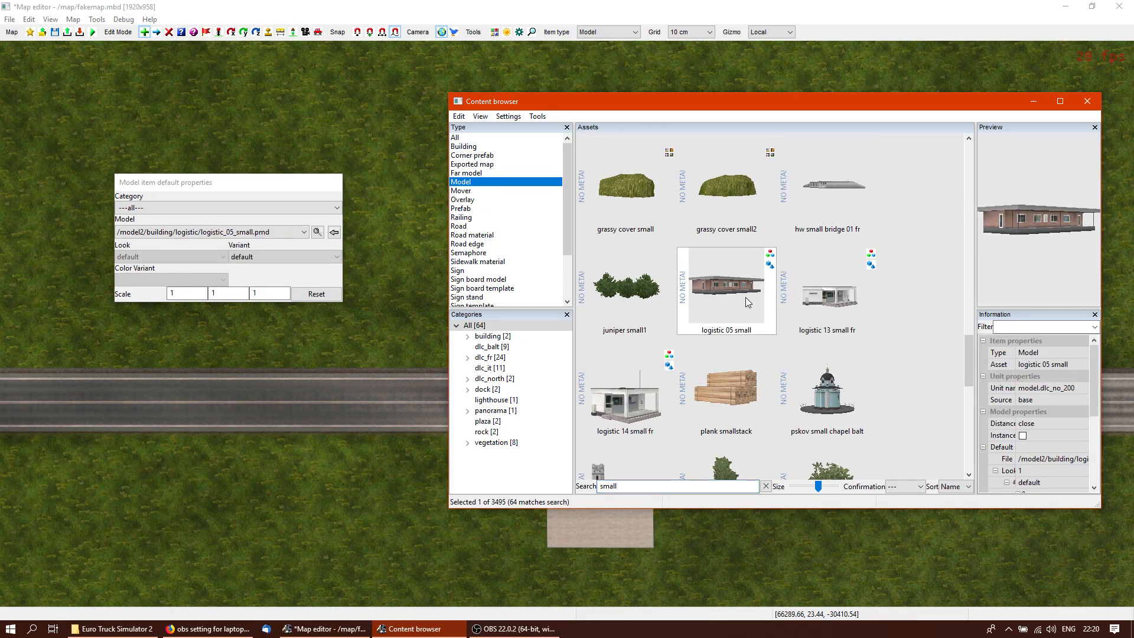
pyautogui.click(1034, 101)
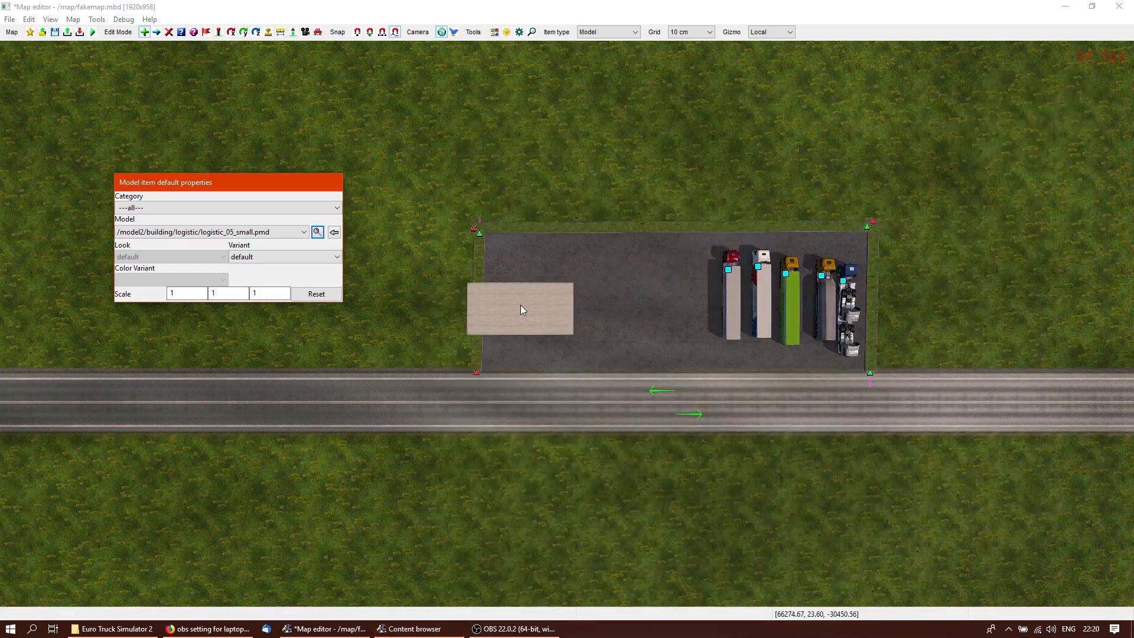
# Place the building in the patch's far-left corner and rotate it about 180 degrees around local Y so its porch faces the road
pyautogui.click(539, 258)
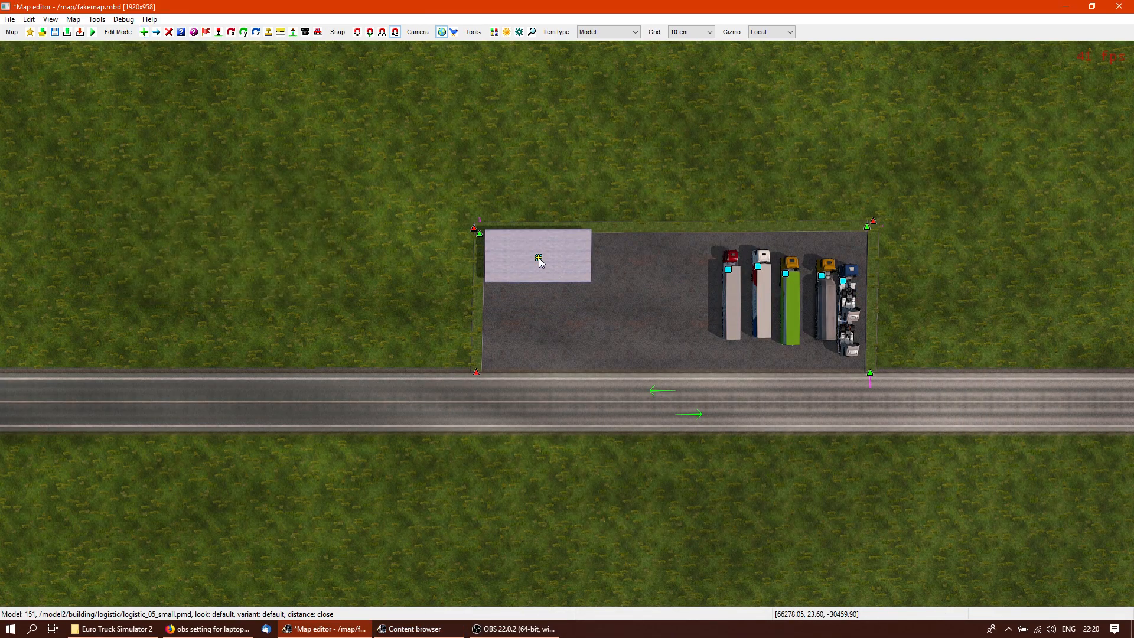
pyautogui.moveTo(538, 258); pyautogui.dragTo(559, 264, button='right')
pyautogui.press('p')
pyautogui.press('Up')
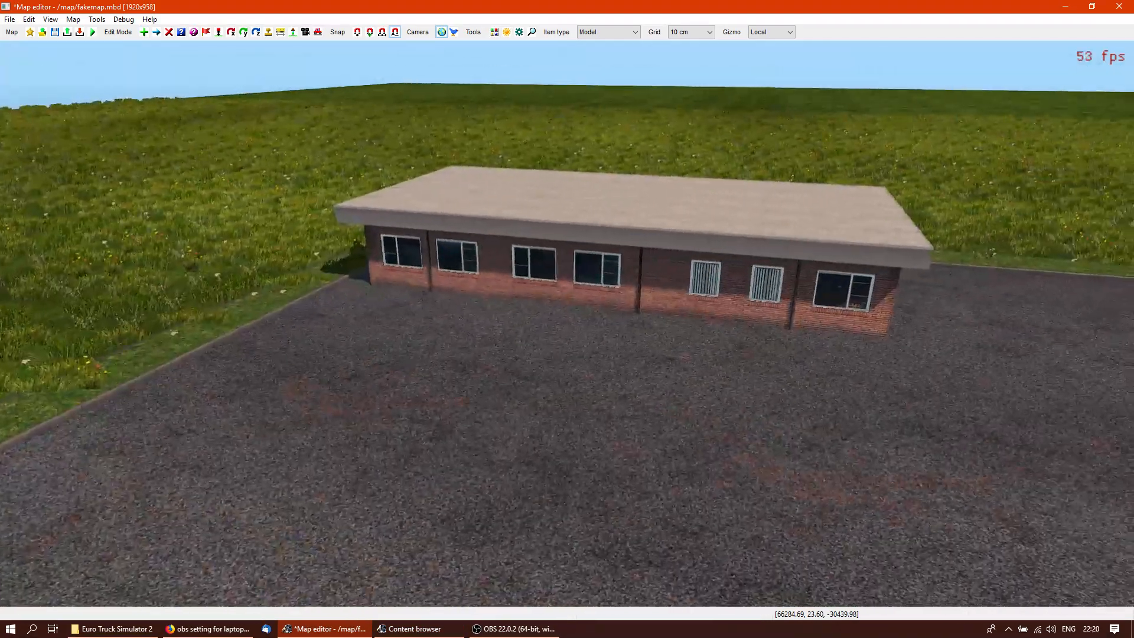
pyautogui.moveTo(566, 323); pyautogui.dragTo(589, 323, button='right')
pyautogui.press('r')
pyautogui.moveTo(595, 295); pyautogui.dragTo(604, 454)
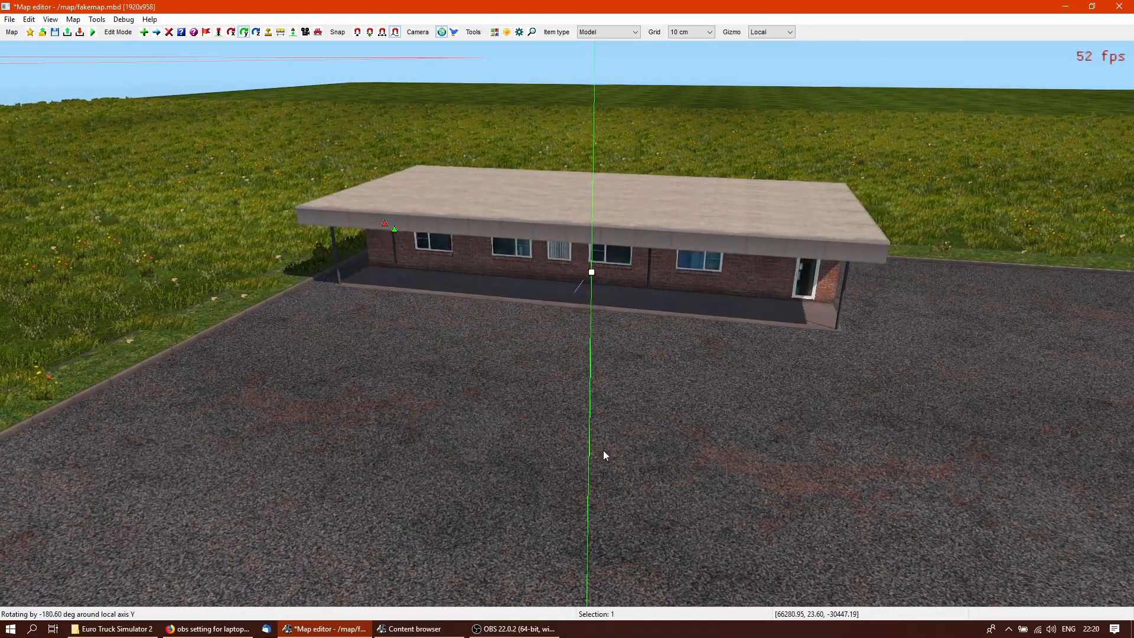
# Move the logistic building slightly inward from the asphalt patch's far-left corner
pyautogui.press('p')
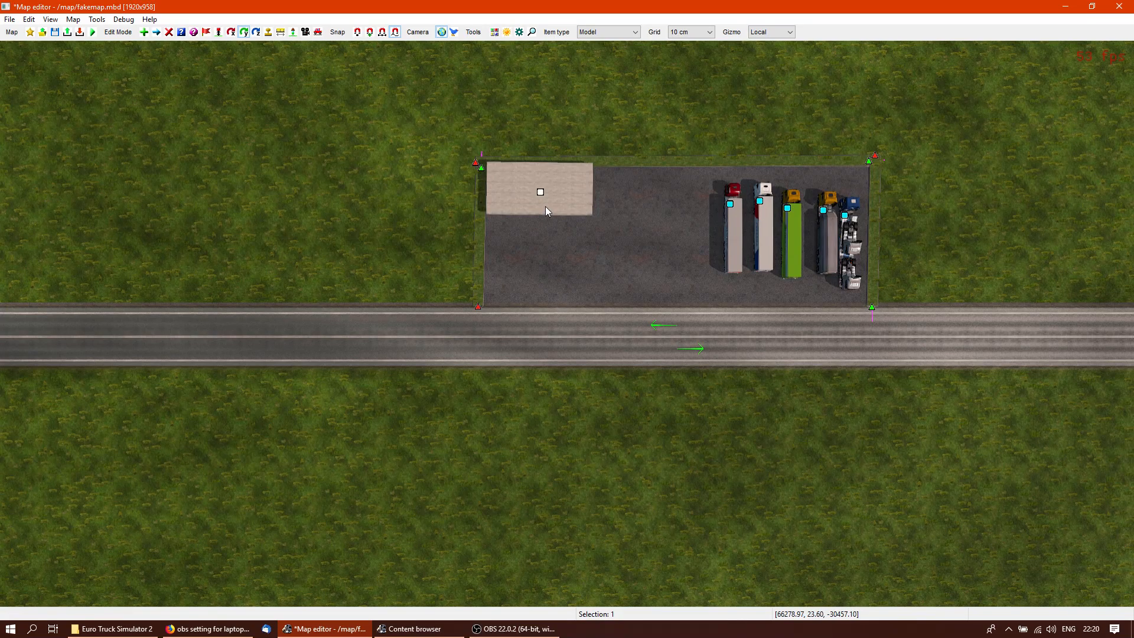
pyautogui.press('m')
pyautogui.moveTo(550, 194); pyautogui.dragTo(544, 200)
pyautogui.moveTo(658, 278); pyautogui.dragTo(565, 324, button='right')
pyautogui.press('Escape')
# Display the minimap overlay and cycle through its zoom levels to examine the parking area's location relative to Faketown
pyautogui.press('p')
pyautogui.scroll(3, 608, 180)
pyautogui.press('Up')
pyautogui.moveTo(671, 413); pyautogui.dragTo(984, 478, button='right')
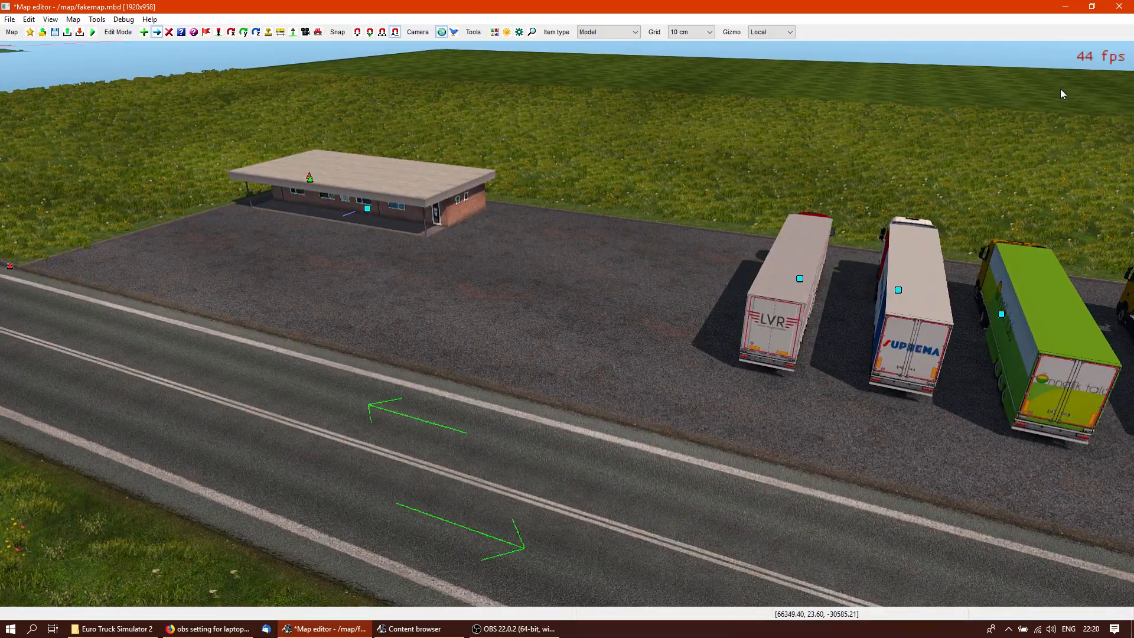
pyautogui.press('F5')
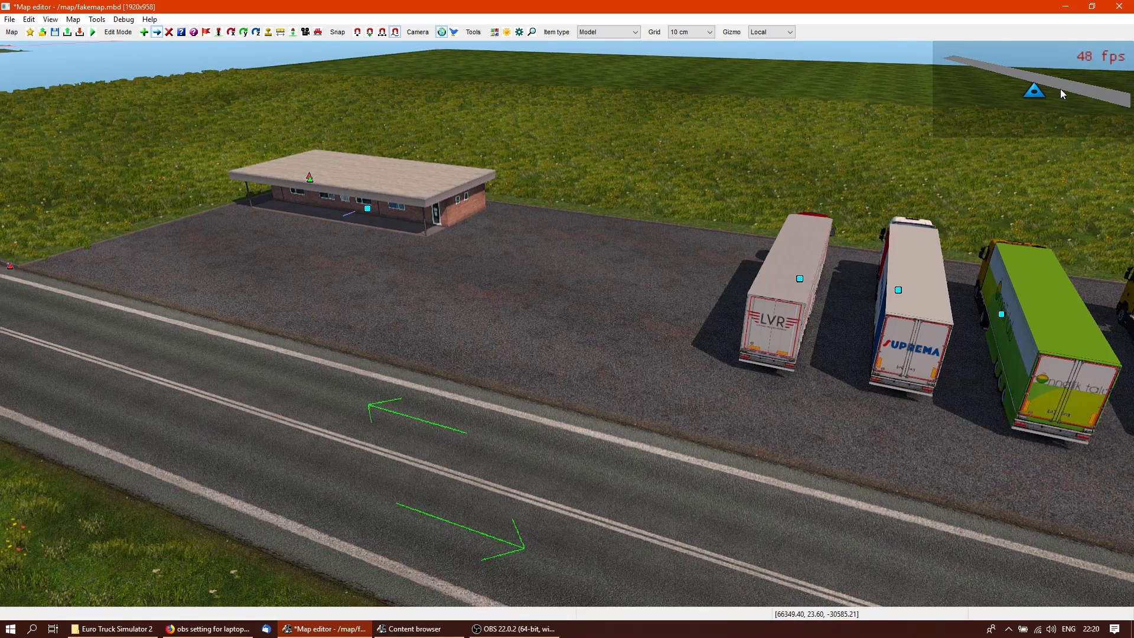
pyautogui.scroll(-2, 1057, 94)
pyautogui.press('F5')
pyautogui.press('F5')
pyautogui.press('F5')
pyautogui.press('F5')
pyautogui.press('F5')
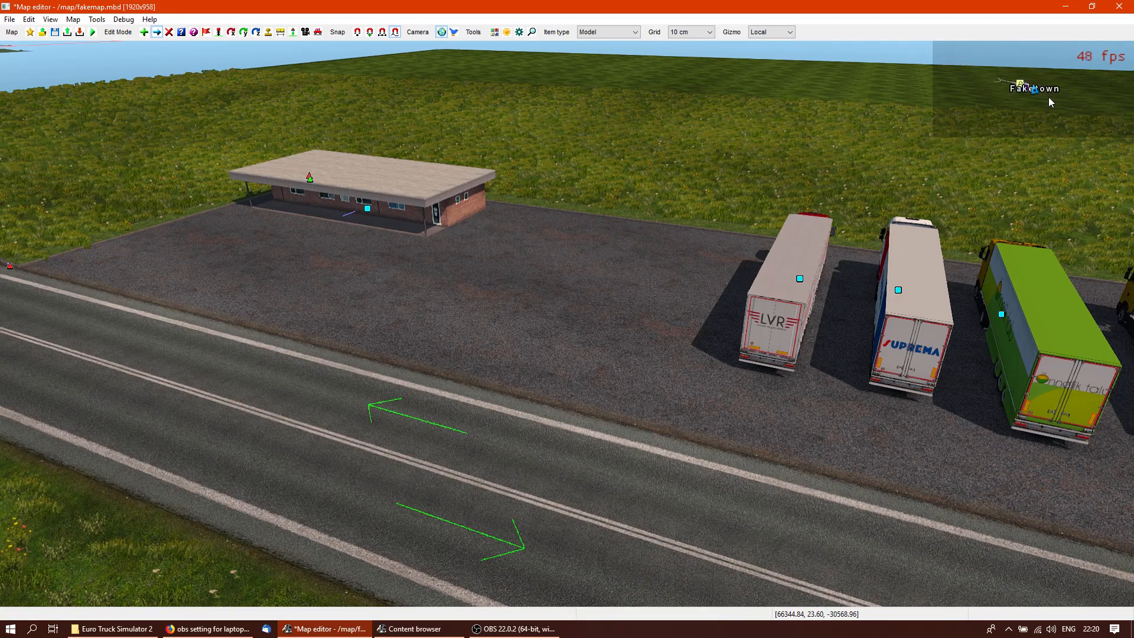
pyautogui.moveTo(1050, 98); pyautogui.dragTo(566, 323, button='right')
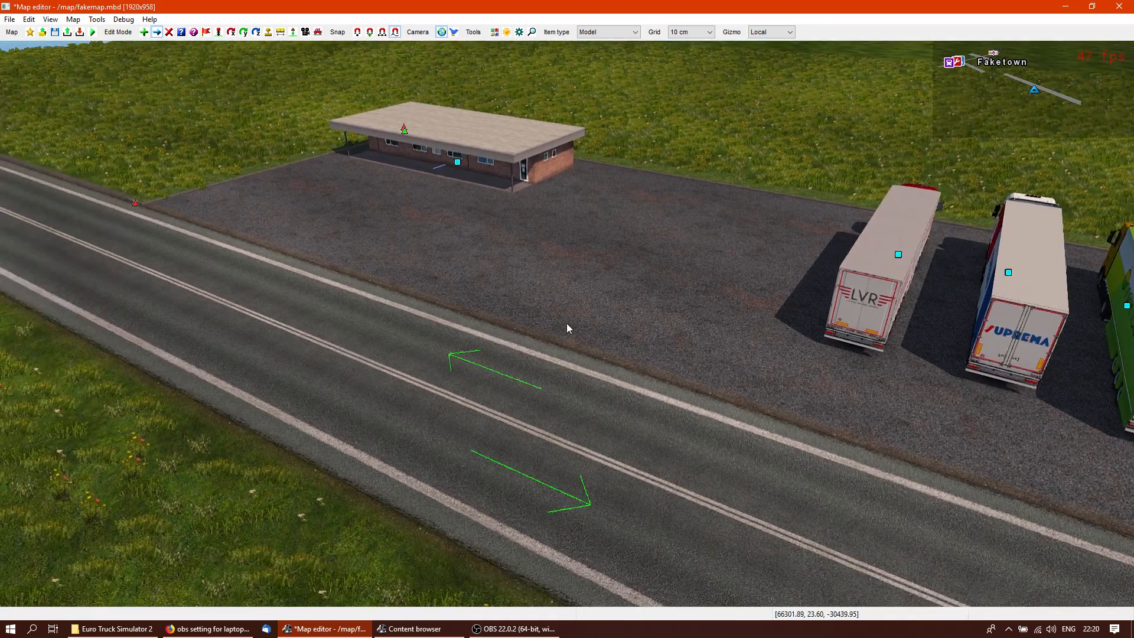
pyautogui.press('F5')
pyautogui.press('F5')
pyautogui.press('F5')
pyautogui.press('F5')
pyautogui.moveTo(565, 324); pyautogui.dragTo(868, 386, button='right')
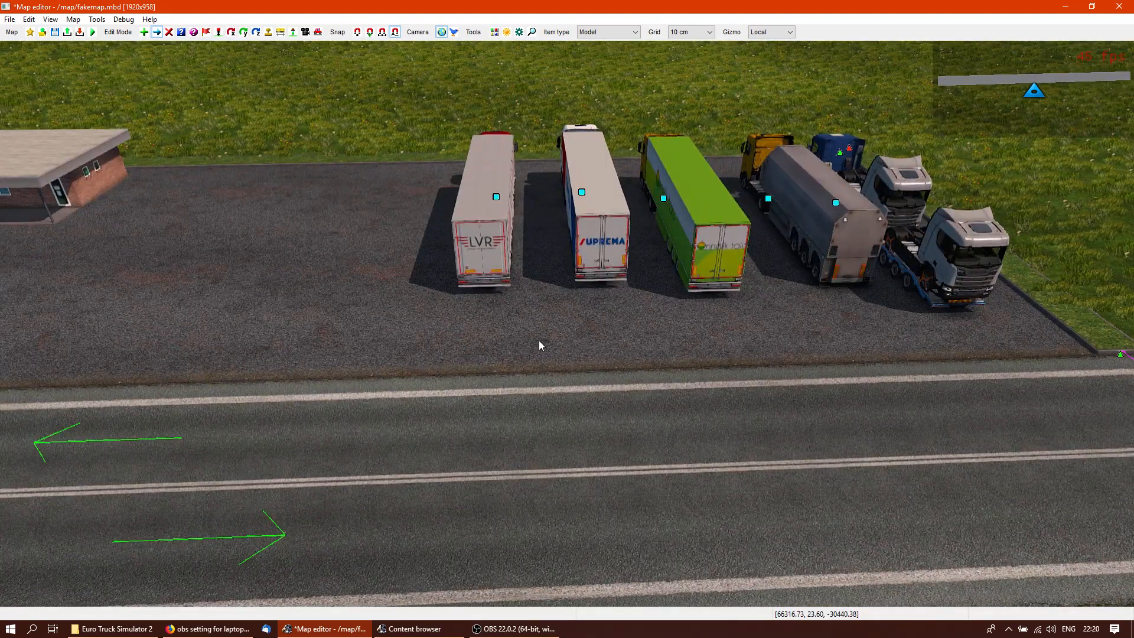
# Add a trigger item with four nodes roughly outlining the parking area, starting at the roadside corner below the building
pyautogui.press('space')
pyautogui.moveTo(484, 238); pyautogui.dragTo(689, 353, button='right')
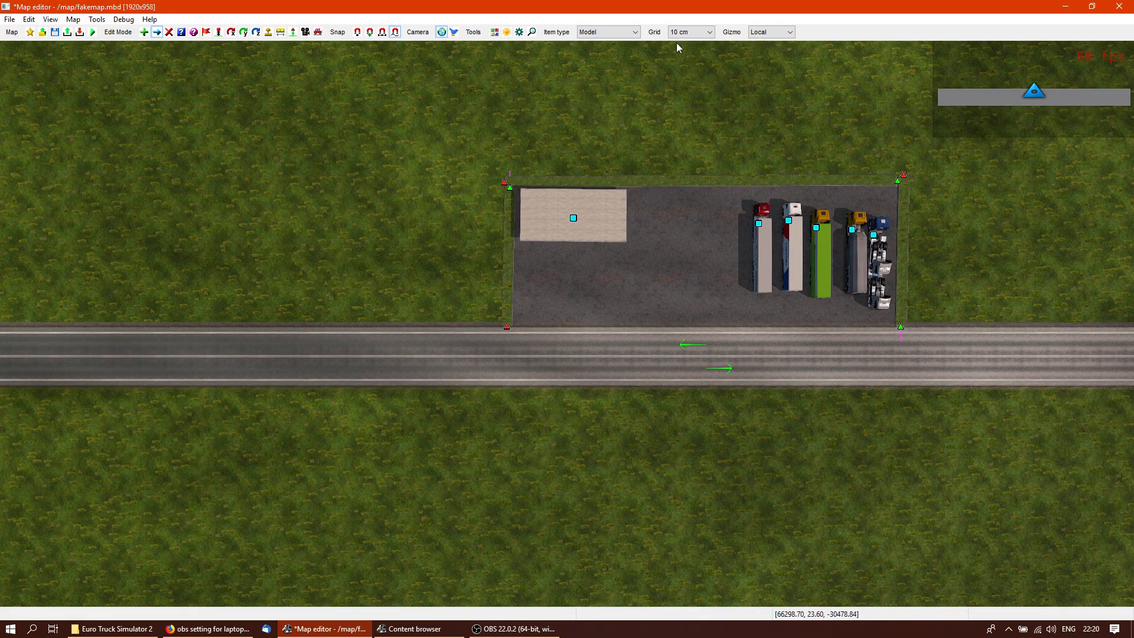
pyautogui.click(615, 33)
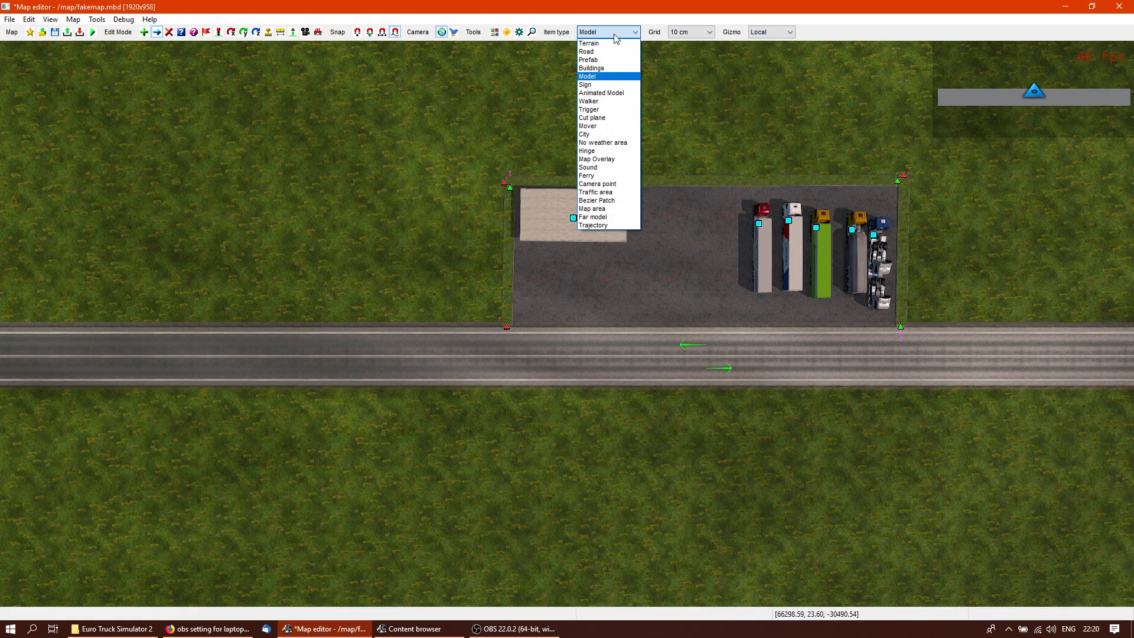
pyautogui.click(593, 112)
pyautogui.press('e')
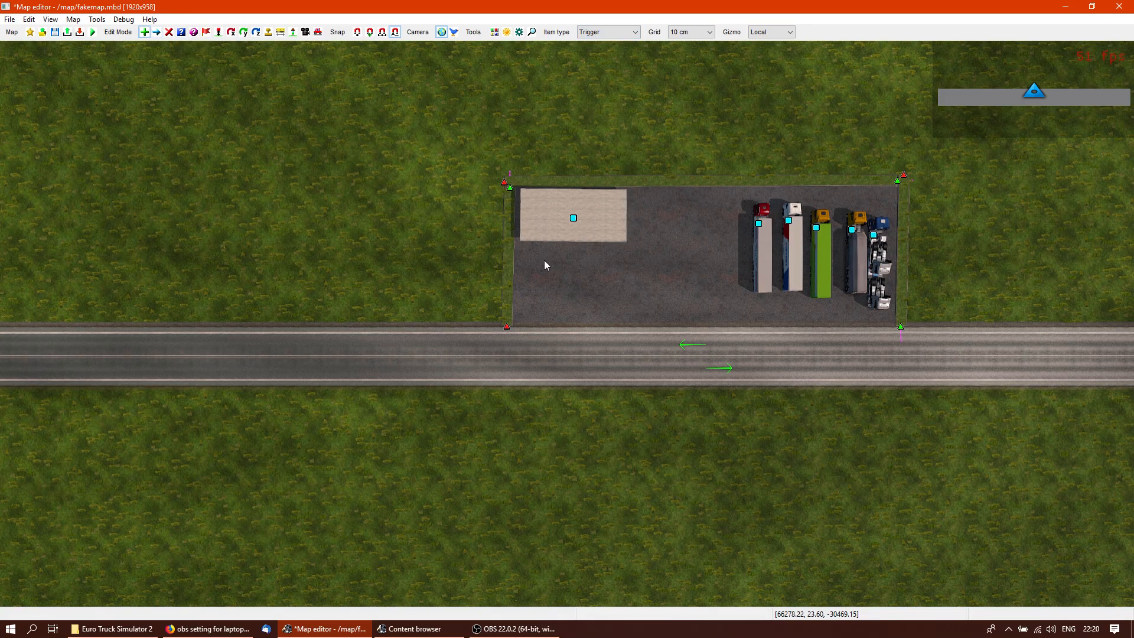
pyautogui.click(522, 321)
pyautogui.click(518, 191)
pyautogui.click(891, 199)
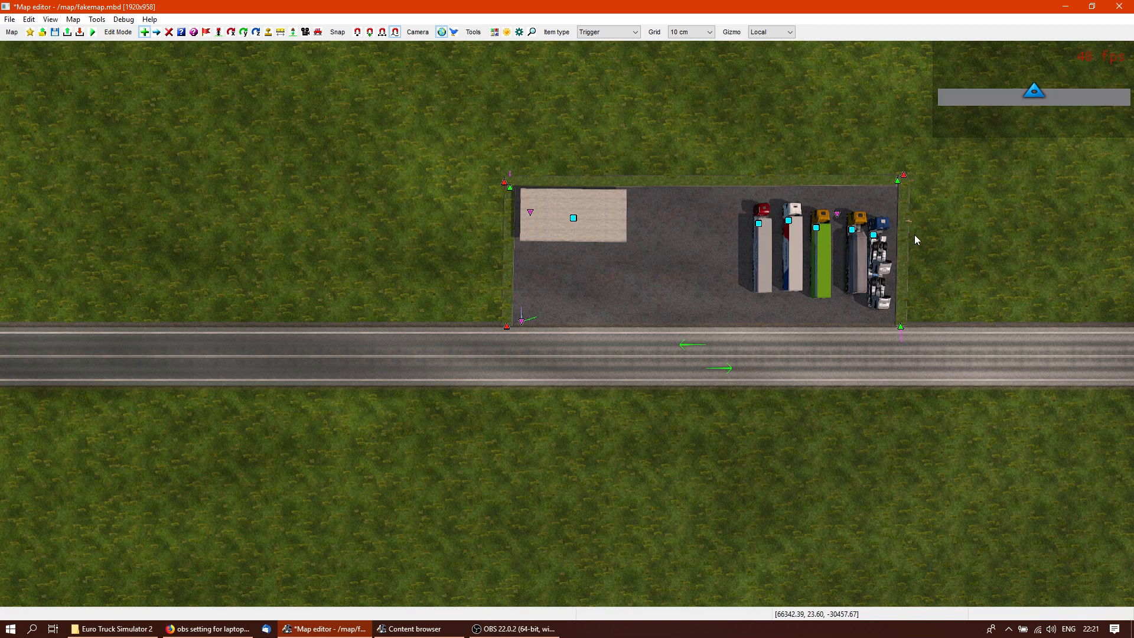
pyautogui.click(887, 338)
pyautogui.press('Escape')
pyautogui.moveTo(653, 336); pyautogui.dragTo(686, 355, button='middle')
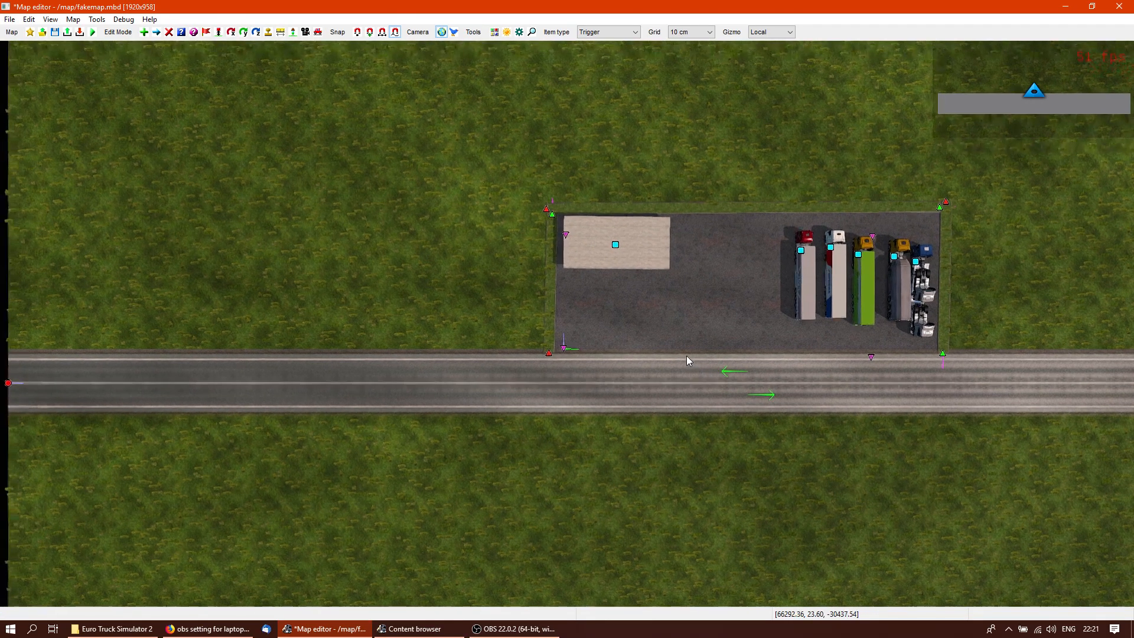
# Move the trigger's two nodes on the building side to the asphalt patch's left corners
pyautogui.press('m')
pyautogui.moveTo(563, 348); pyautogui.dragTo(563, 355)
pyautogui.click(564, 359)
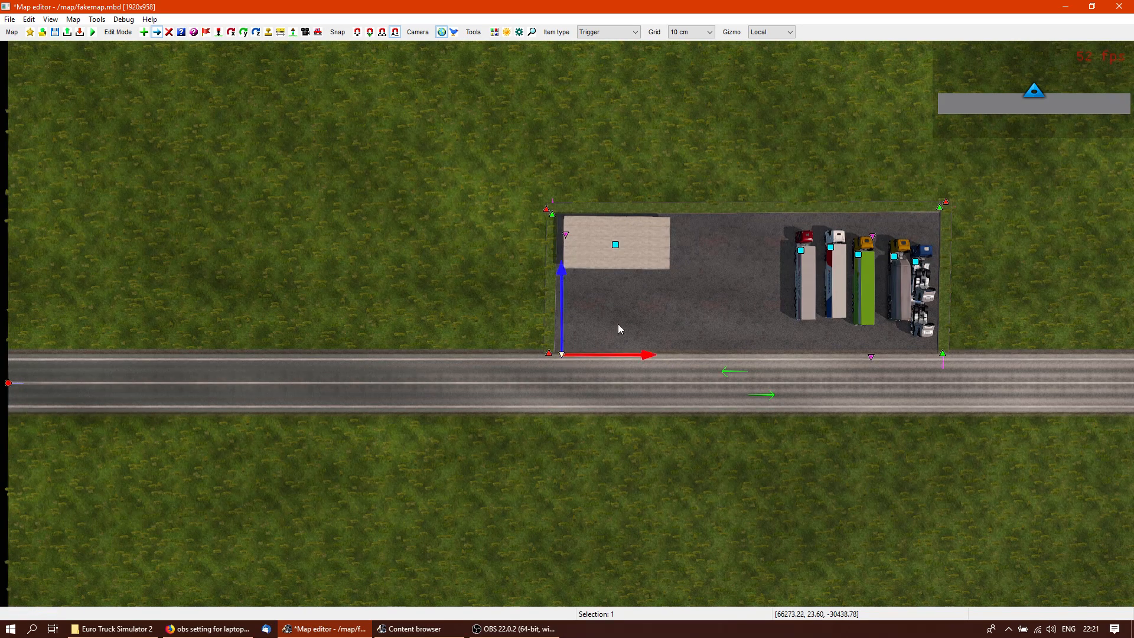
pyautogui.press('m')
pyautogui.click(563, 219)
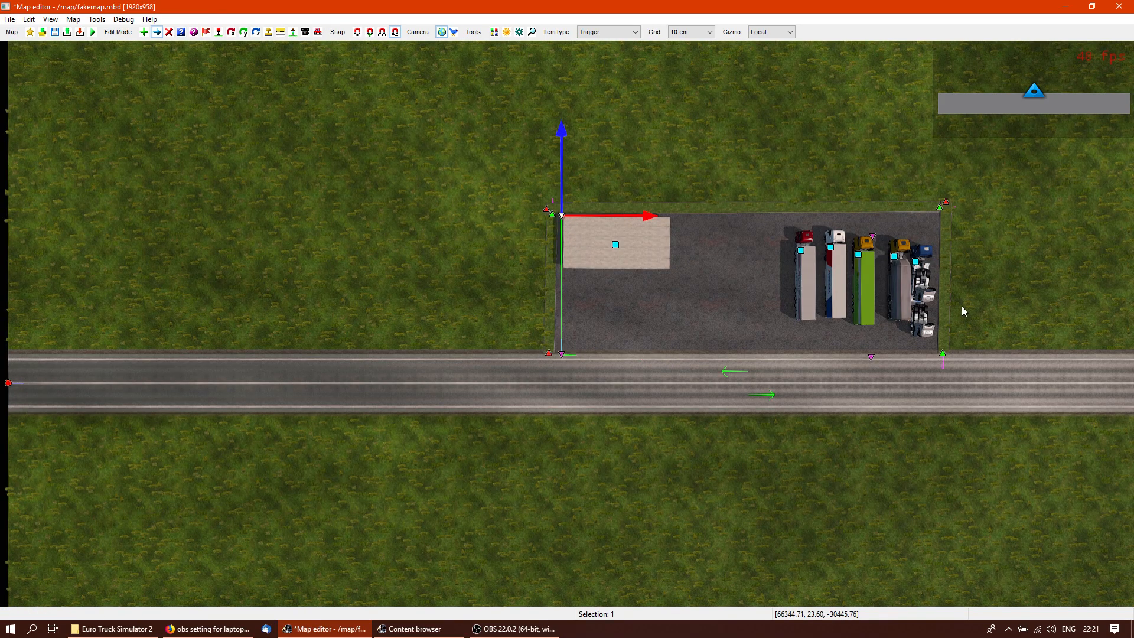
# Move the trigger's two nodes on the truck side to the asphalt patch's right corners
pyautogui.click(872, 237)
pyautogui.press('m')
pyautogui.click(931, 218)
pyautogui.click(872, 357)
pyautogui.press('m')
pyautogui.click(932, 357)
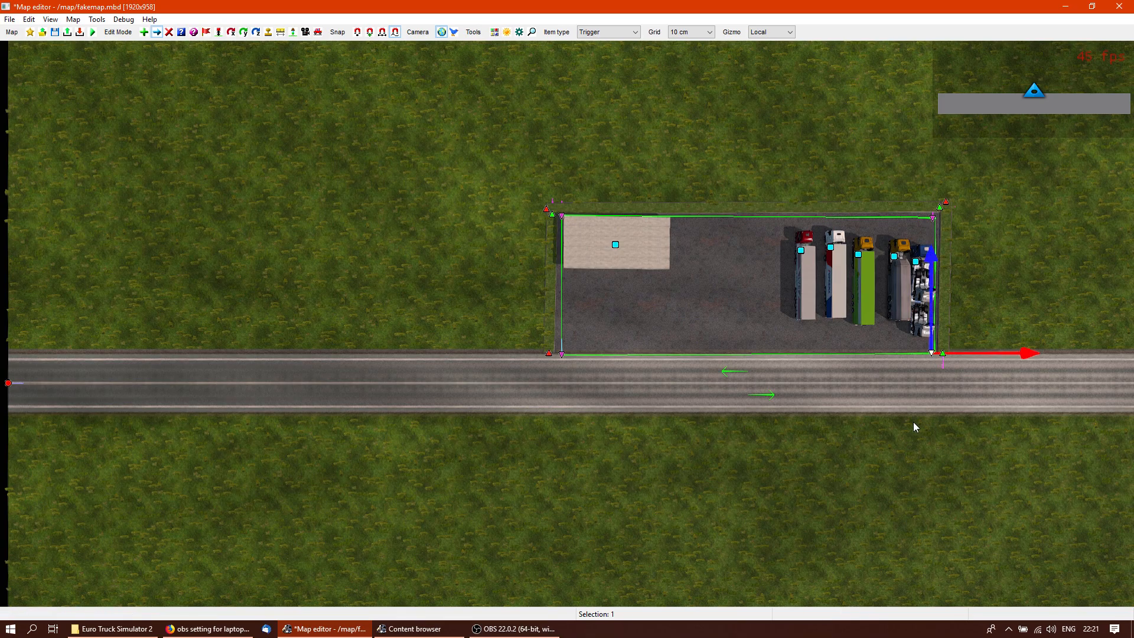
# Add a "Parking hud activation/deactivation" action to the trigger item around the parking area, and skip the autosave
pyautogui.moveTo(913, 421); pyautogui.dragTo(810, 345, button='right')
pyautogui.press('p')
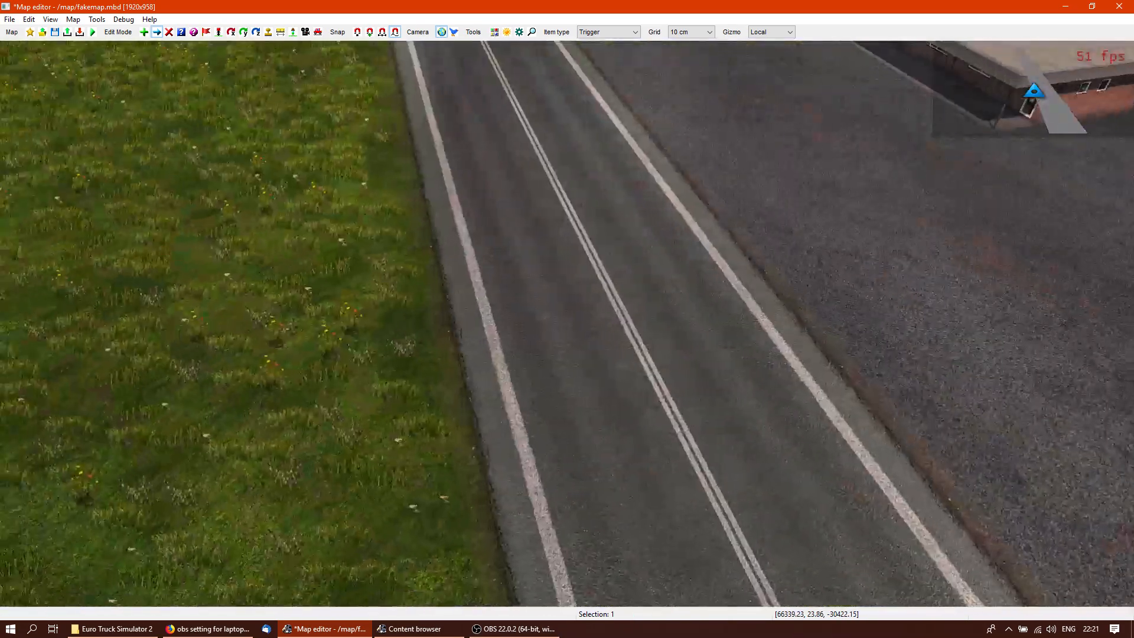
pyautogui.press('p')
pyautogui.moveTo(568, 323); pyautogui.dragTo(567, 323, button='right')
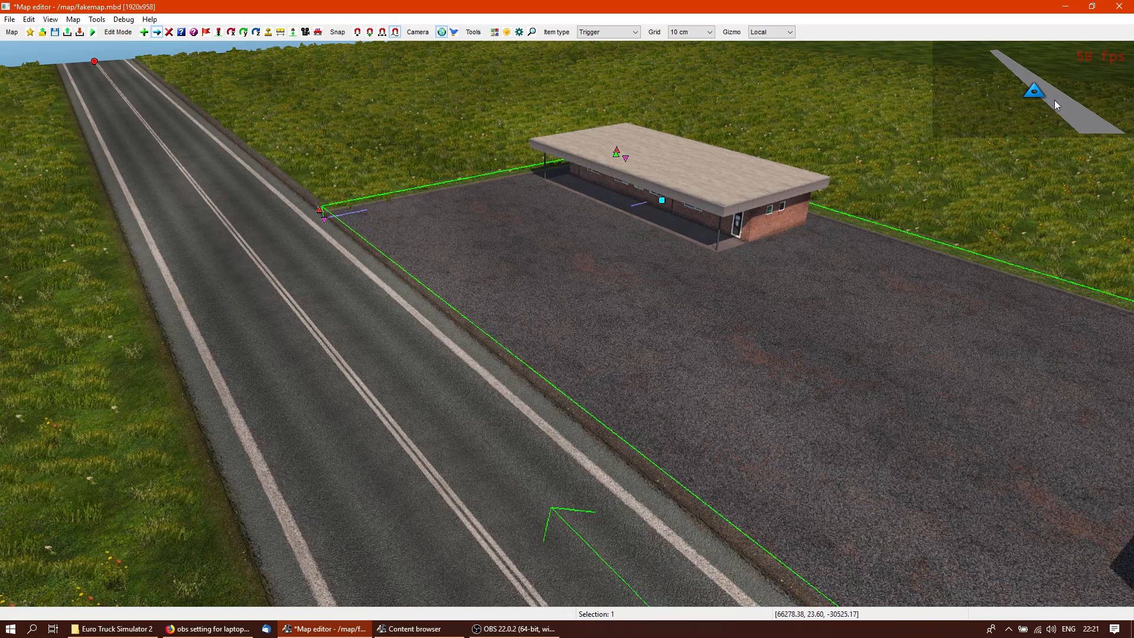
pyautogui.moveTo(943, 169); pyautogui.dragTo(593, 339, button='right')
pyautogui.press('e')
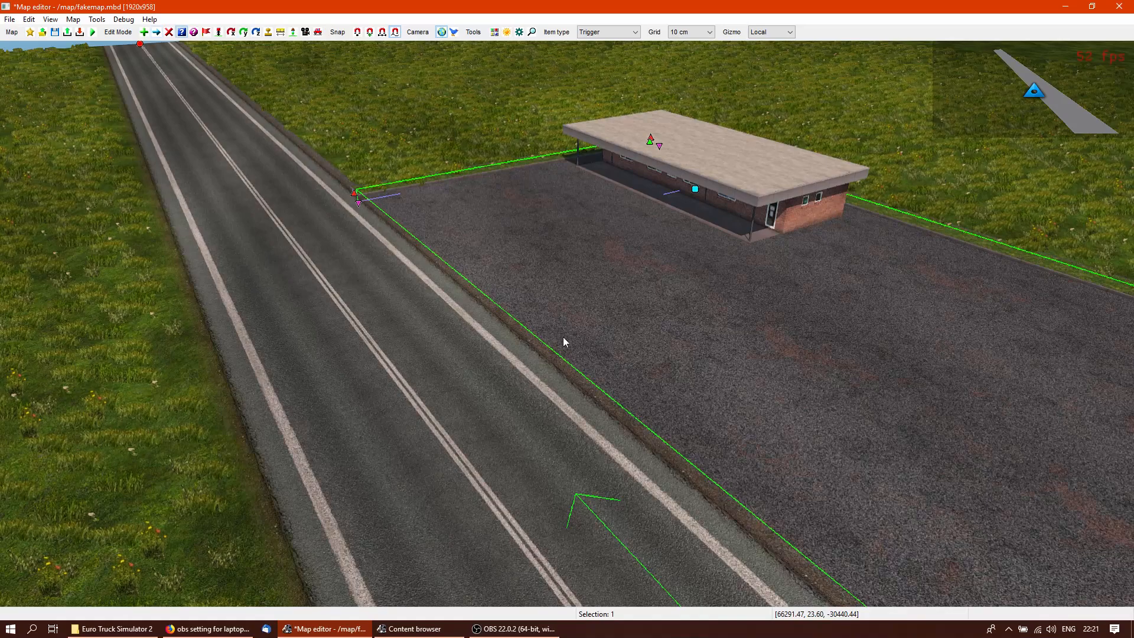
pyautogui.click(359, 203)
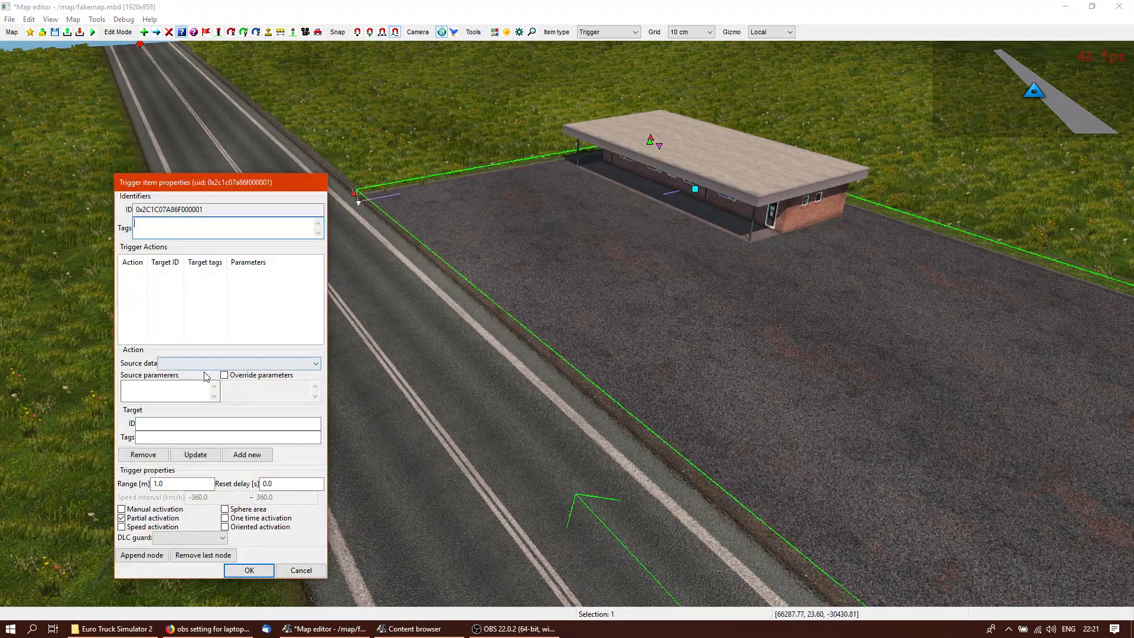
pyautogui.click(189, 364)
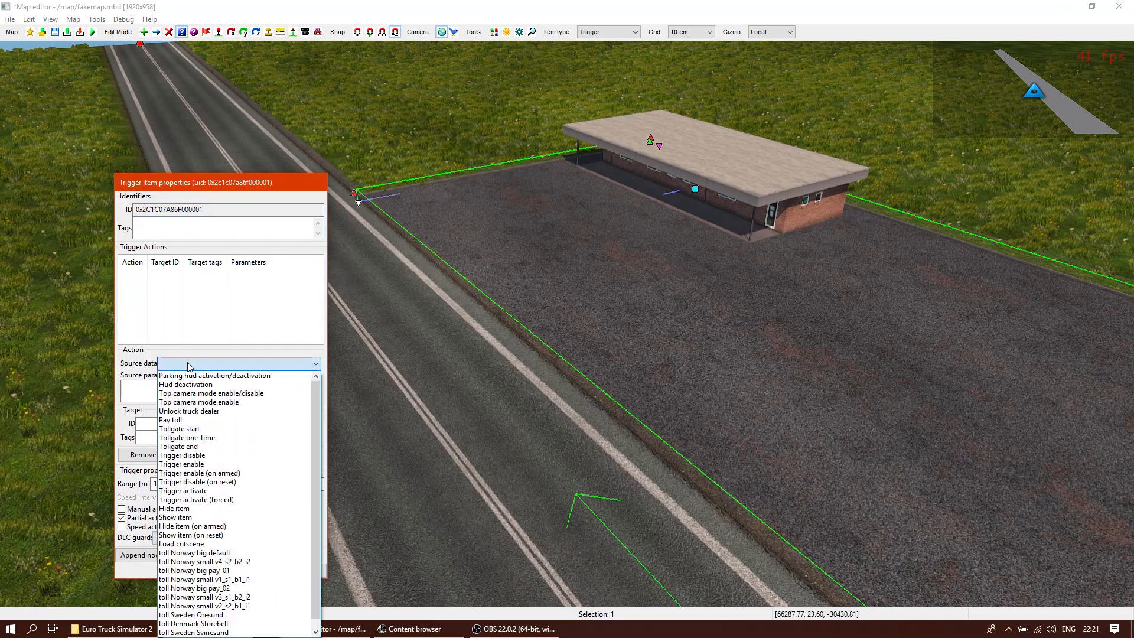
pyautogui.click(213, 376)
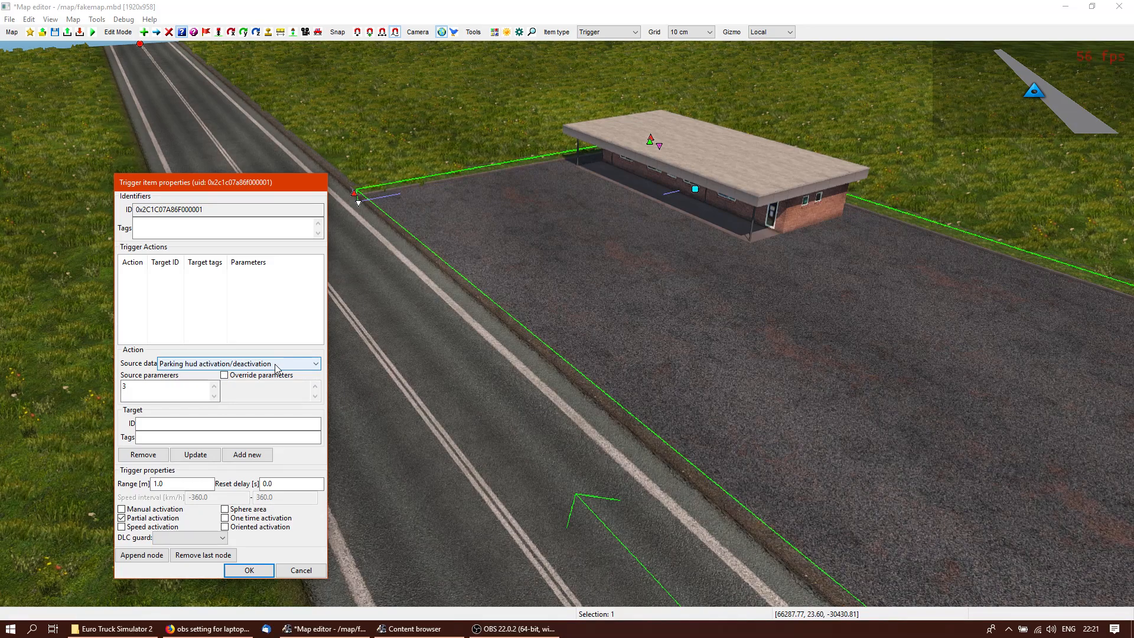
pyautogui.click(247, 454)
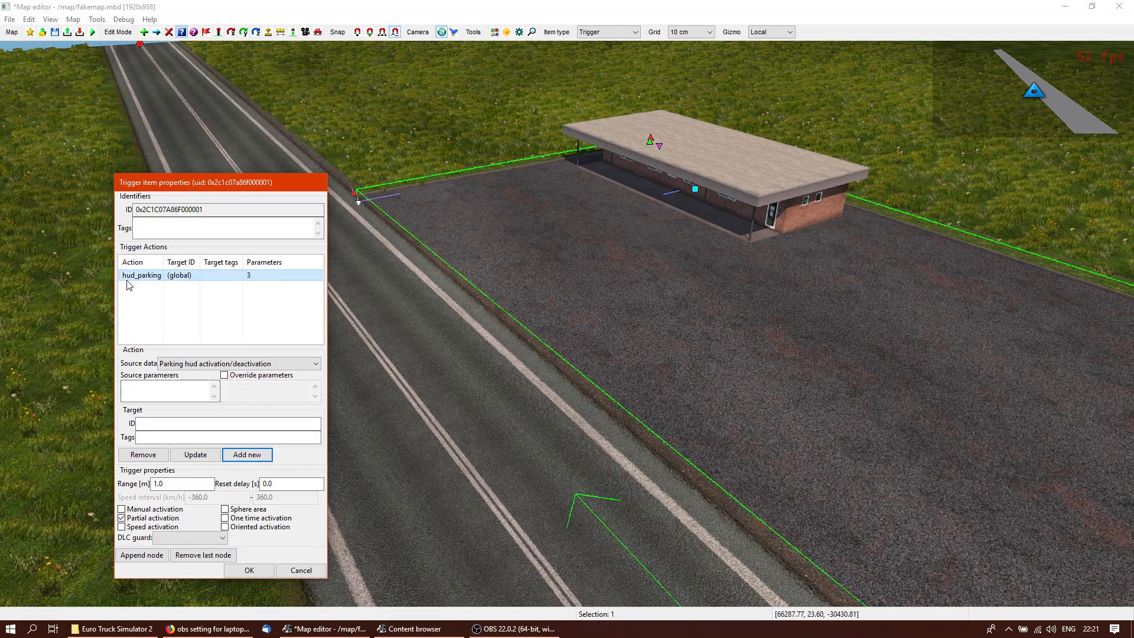
pyautogui.click(249, 569)
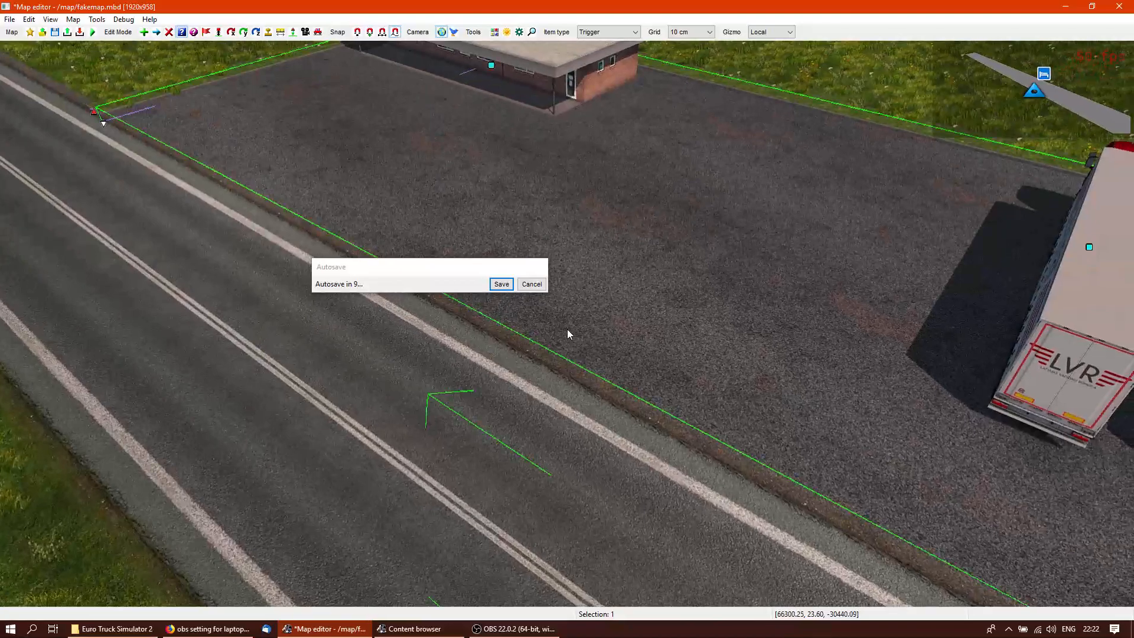
pyautogui.click(533, 286)
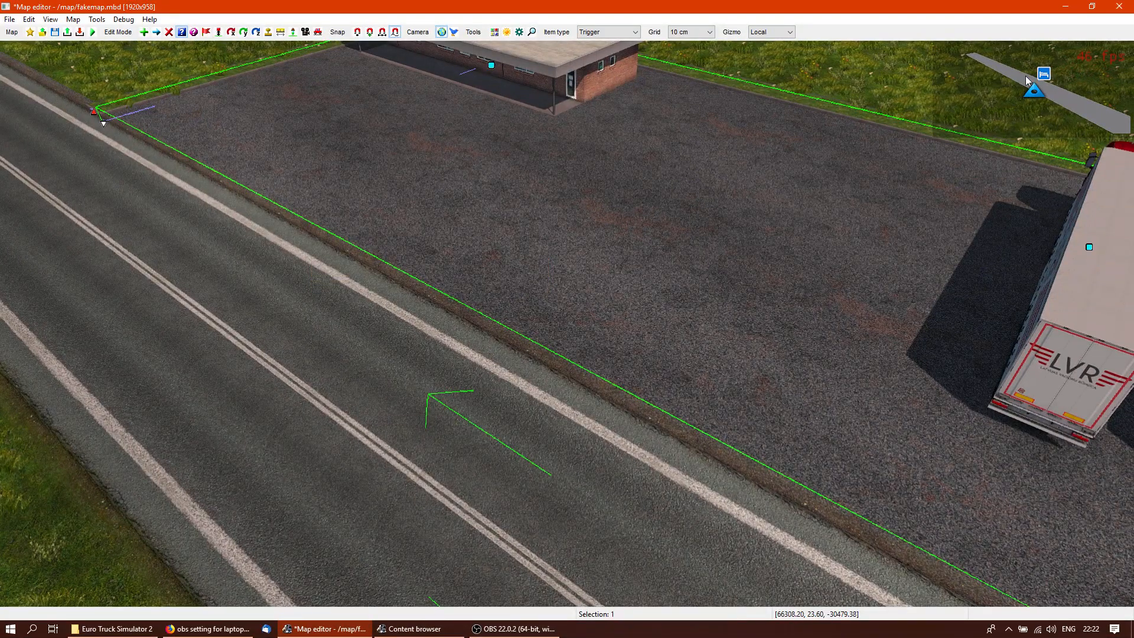
# Examine the parking icon's location on the minimap from several viewpoints around the parking area, including from above
pyautogui.moveTo(766, 265); pyautogui.dragTo(1004, 254, button='right')
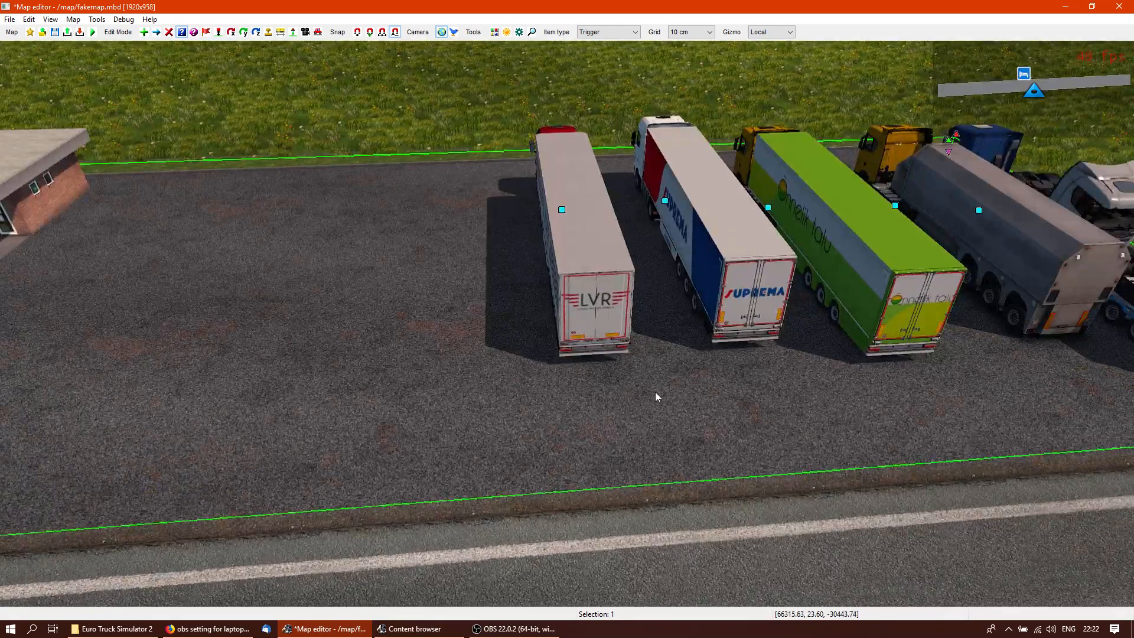
pyautogui.moveTo(668, 402); pyautogui.dragTo(569, 324, button='right')
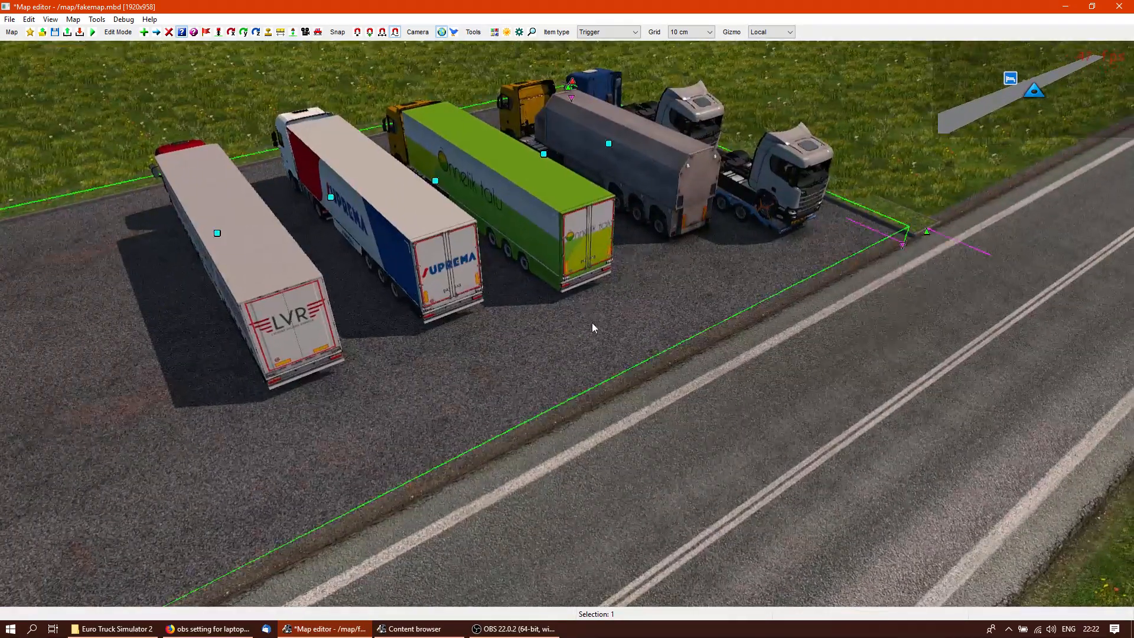
pyautogui.moveTo(576, 460); pyautogui.dragTo(423, 235, button='right')
pyautogui.moveTo(569, 203); pyautogui.dragTo(567, 323, button='right')
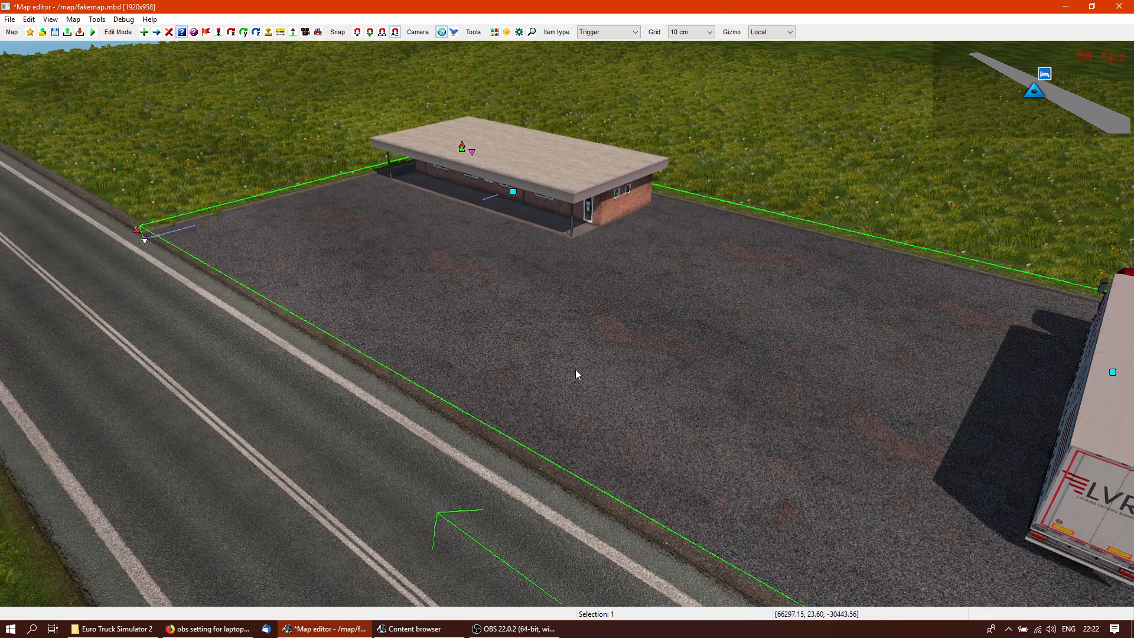
pyautogui.press('space')
pyautogui.moveTo(638, 347); pyautogui.dragTo(625, 429, button='right')
pyautogui.moveTo(832, 295); pyautogui.dragTo(761, 327, button='right')
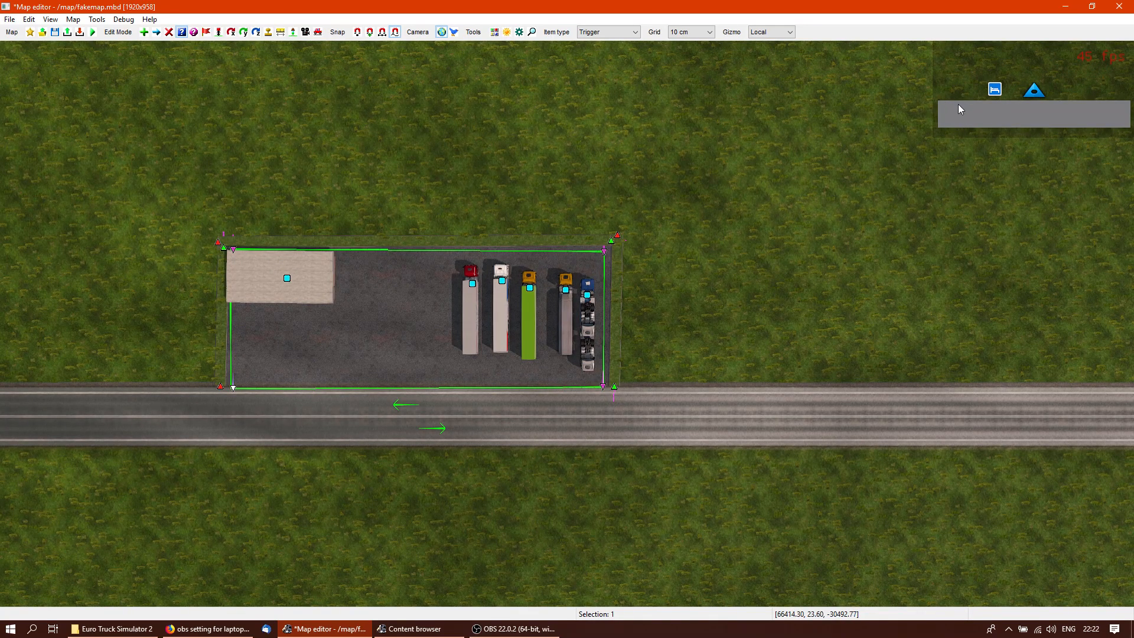
pyautogui.moveTo(693, 331); pyautogui.dragTo(824, 307, button='right')
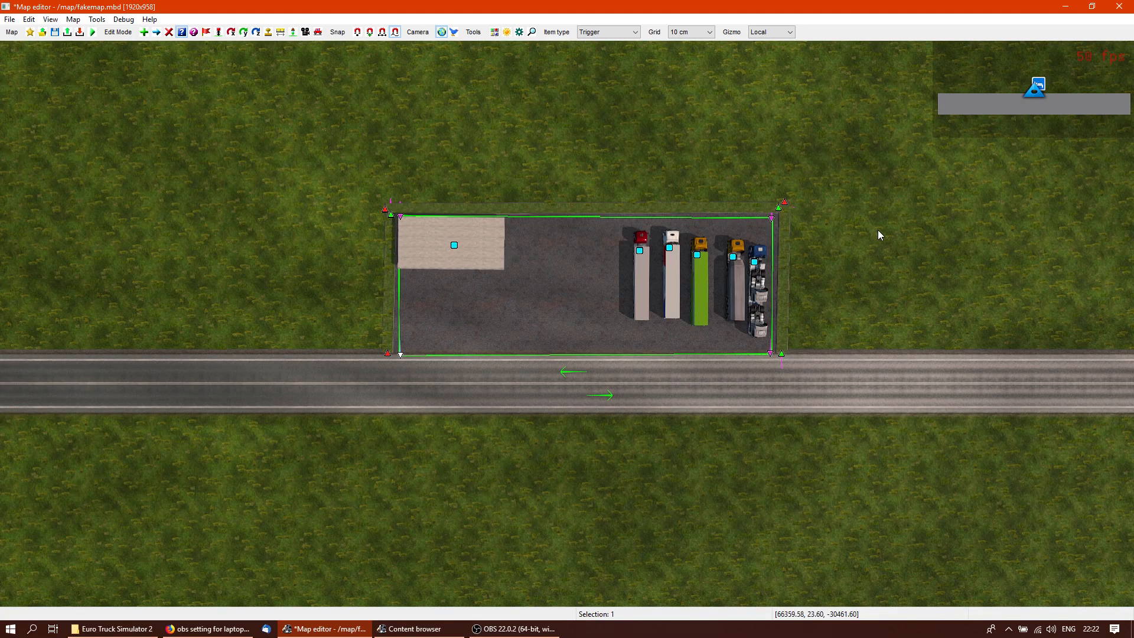
# Add a map area item with four nodes roughly outlining the parking area, starting at the roadside corner below the building
pyautogui.click(623, 34)
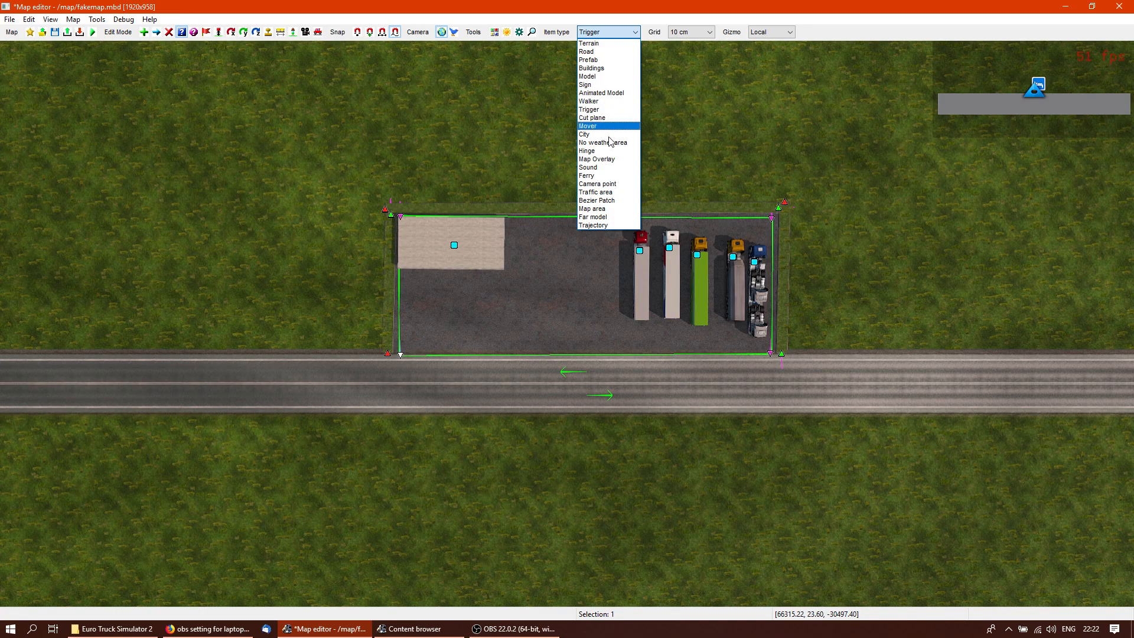
pyautogui.click(612, 208)
pyautogui.moveTo(512, 279); pyautogui.dragTo(617, 246, button='middle')
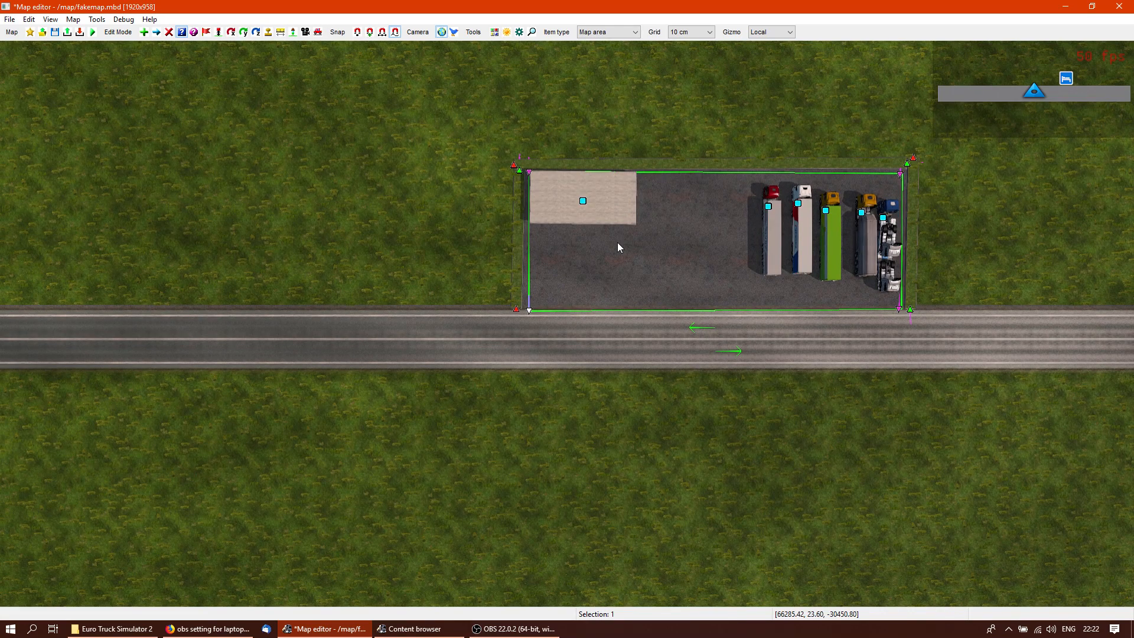
pyautogui.press('e')
pyautogui.click(497, 311)
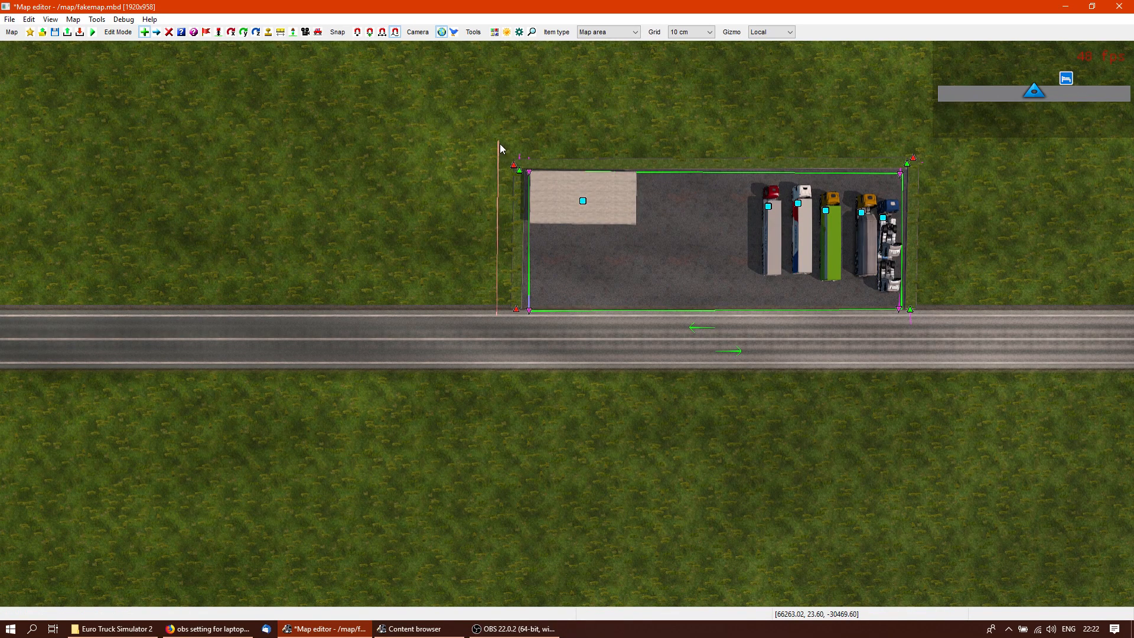
pyautogui.click(923, 149)
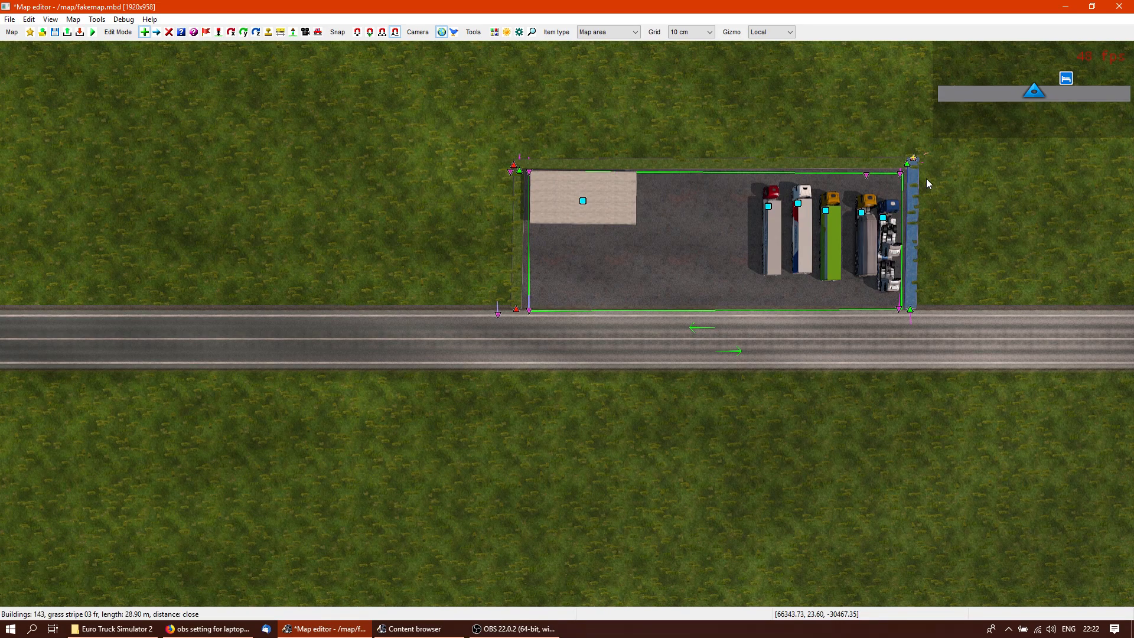
pyautogui.click(921, 320)
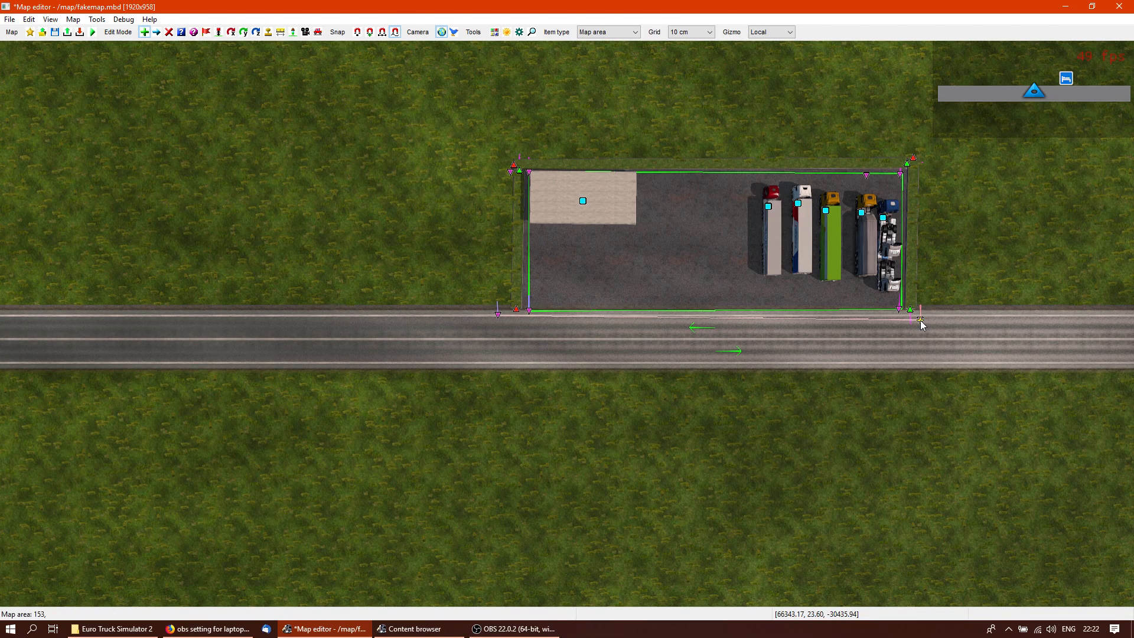
pyautogui.press('Escape')
# Reposition the map area's four corner nodes just outside the corners of the grass stripes and along the road edge
pyautogui.click(501, 319)
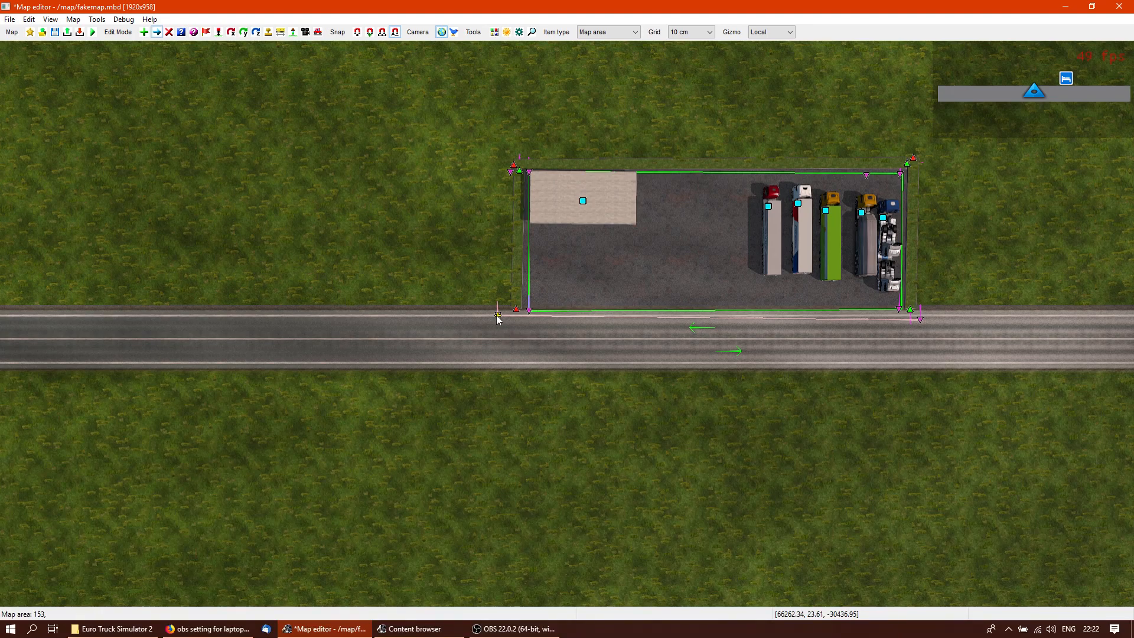
pyautogui.click(499, 164)
pyautogui.click(509, 159)
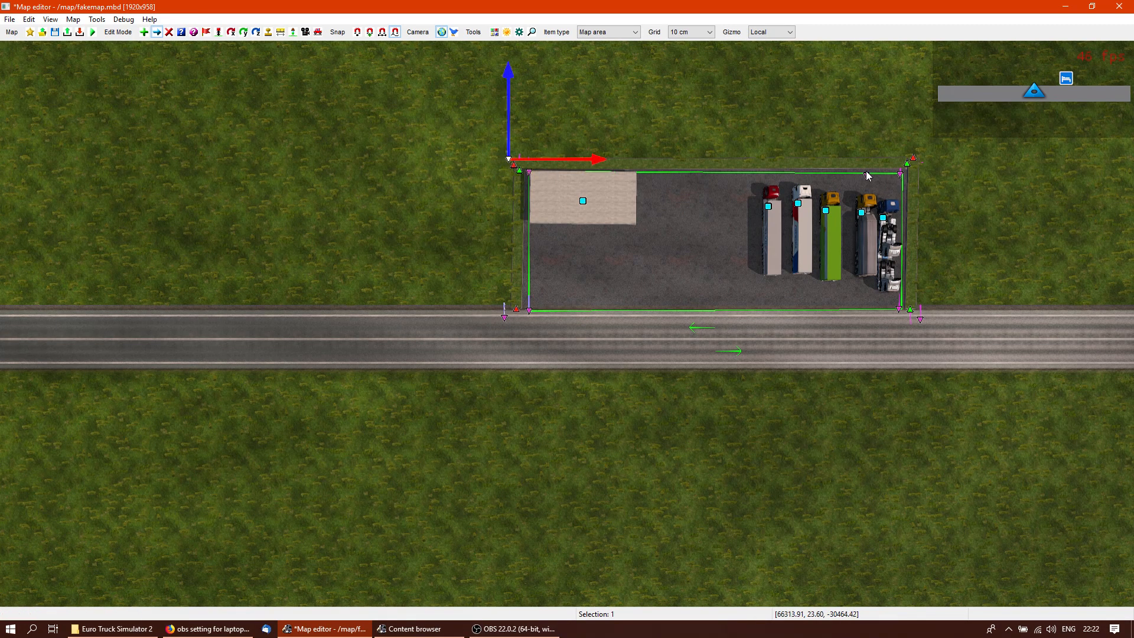
pyautogui.click(904, 160)
pyautogui.moveTo(904, 160); pyautogui.dragTo(926, 156)
pyautogui.moveTo(933, 318)
pyautogui.mouseDown()
pyautogui.moveTo(936, 306)
pyautogui.moveTo(922, 309)
pyautogui.mouseUp()
# Examine the map area's shape on the minimap and inspect the parking area with the item markers shown and hidden
pyautogui.moveTo(1007, 339); pyautogui.dragTo(906, 314, button='right')
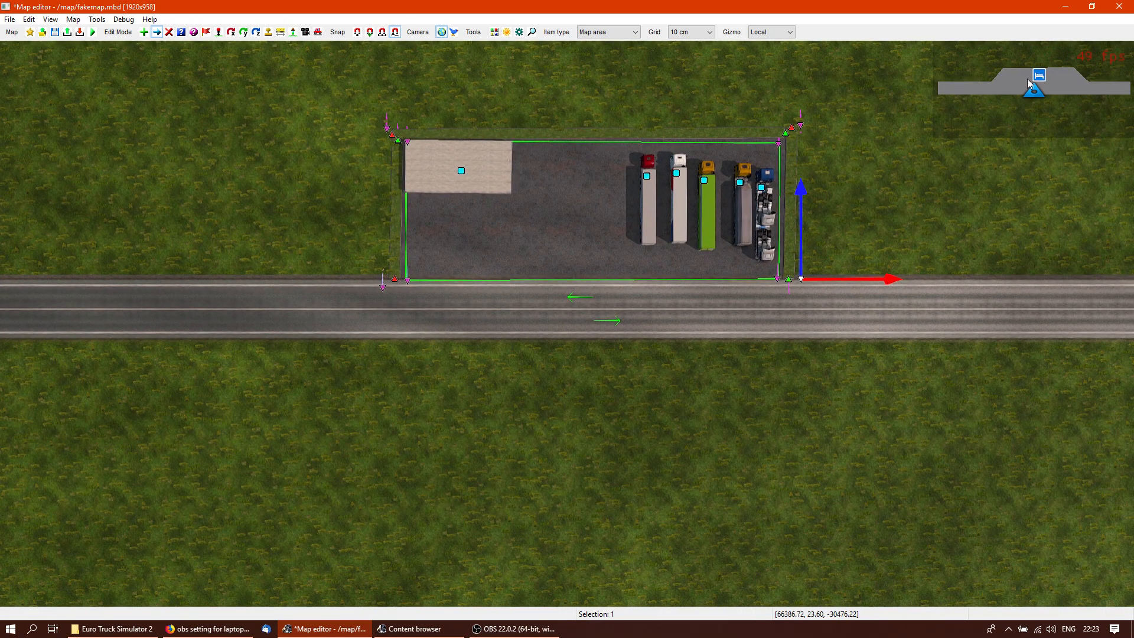
pyautogui.moveTo(894, 201); pyautogui.dragTo(923, 203, button='right')
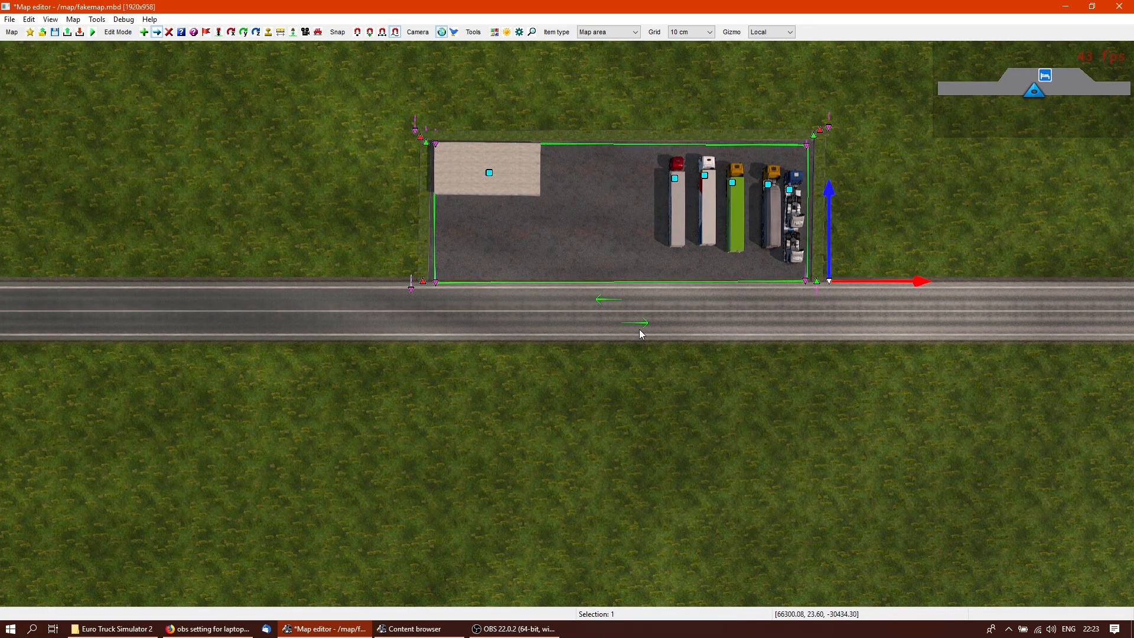
pyautogui.moveTo(678, 328); pyautogui.dragTo(651, 289, button='right')
pyautogui.press('space')
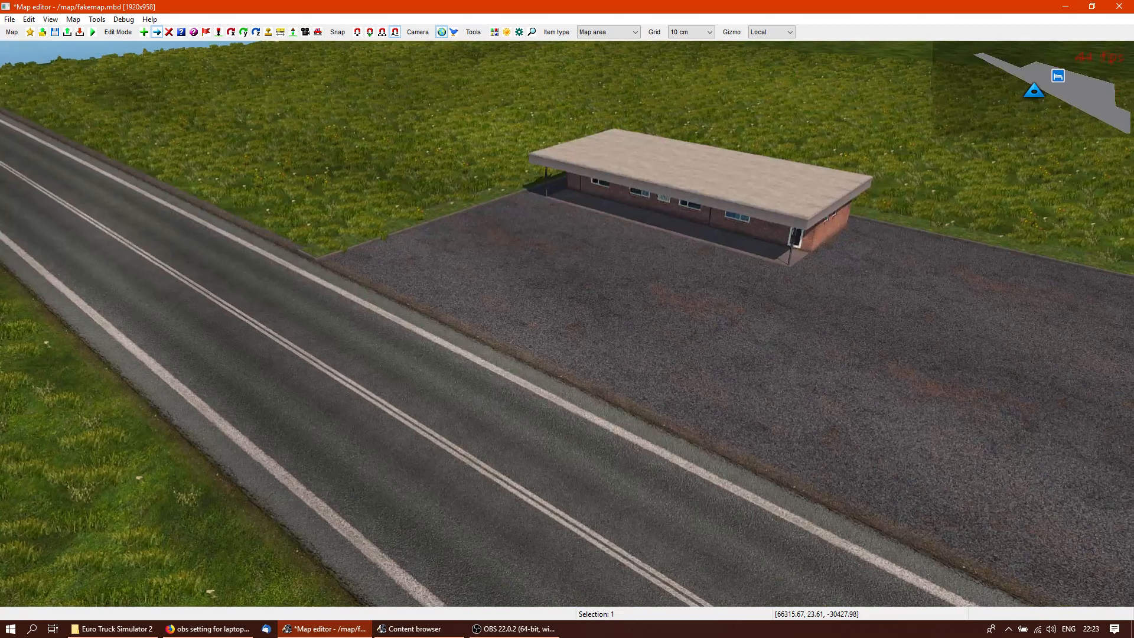
pyautogui.press('space')
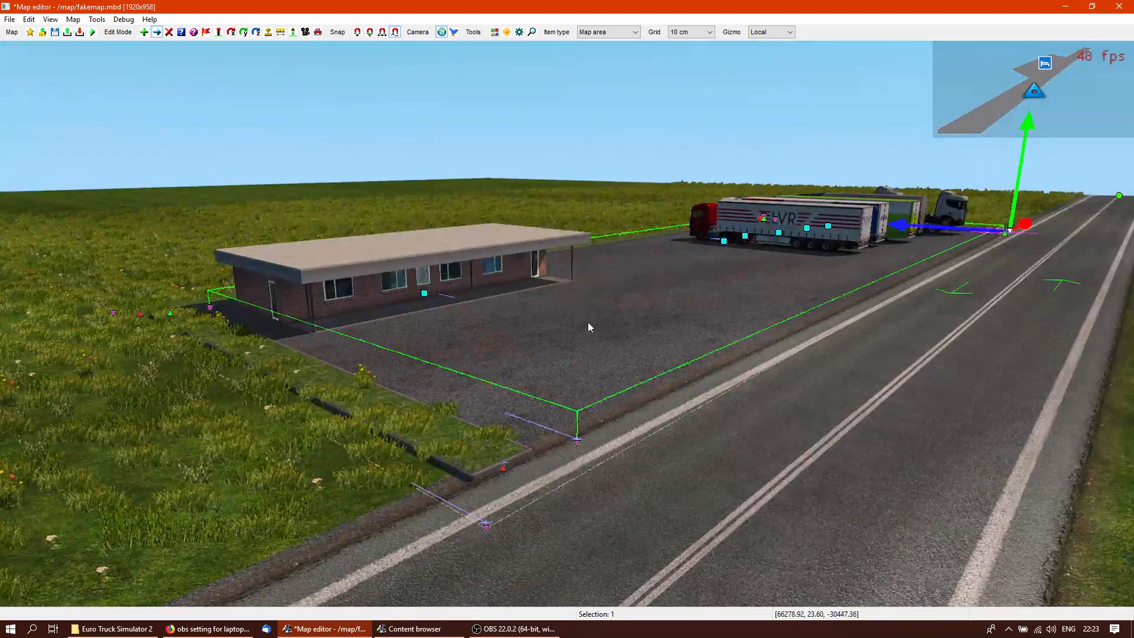
pyautogui.press('space')
pyautogui.press('space')
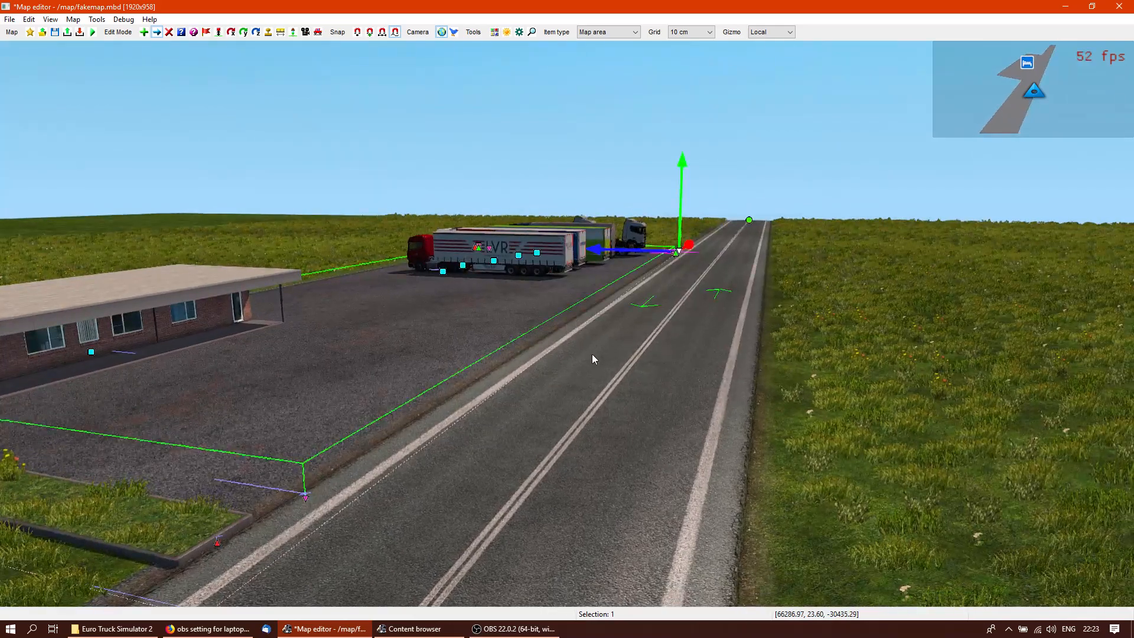
pyautogui.press('space')
pyautogui.press('space')
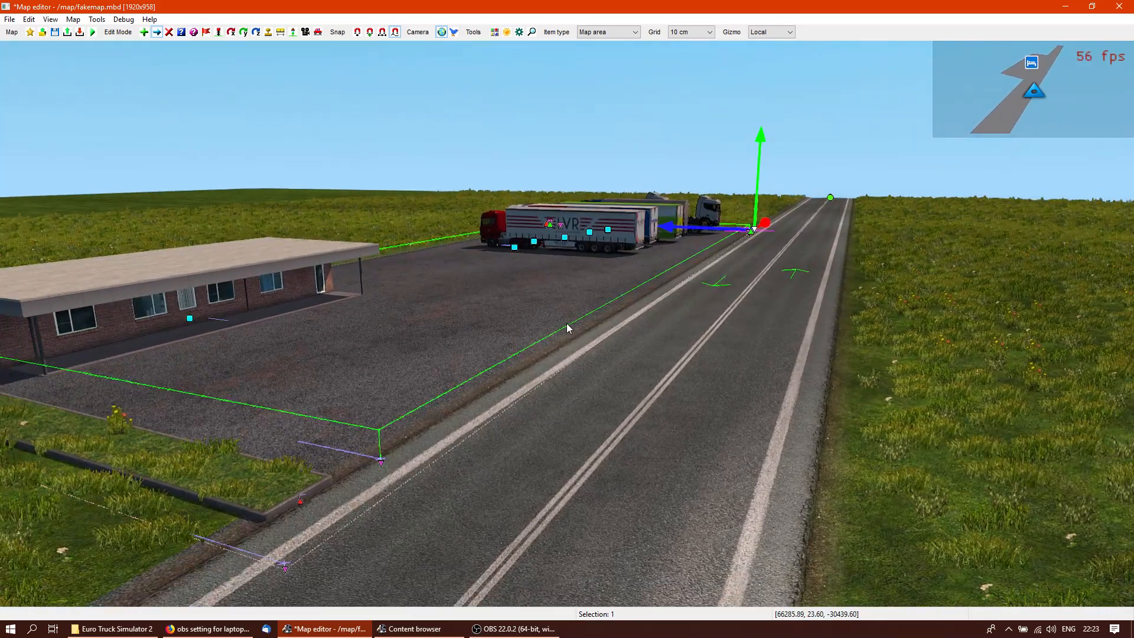
pyautogui.press('space')
pyautogui.press('space')
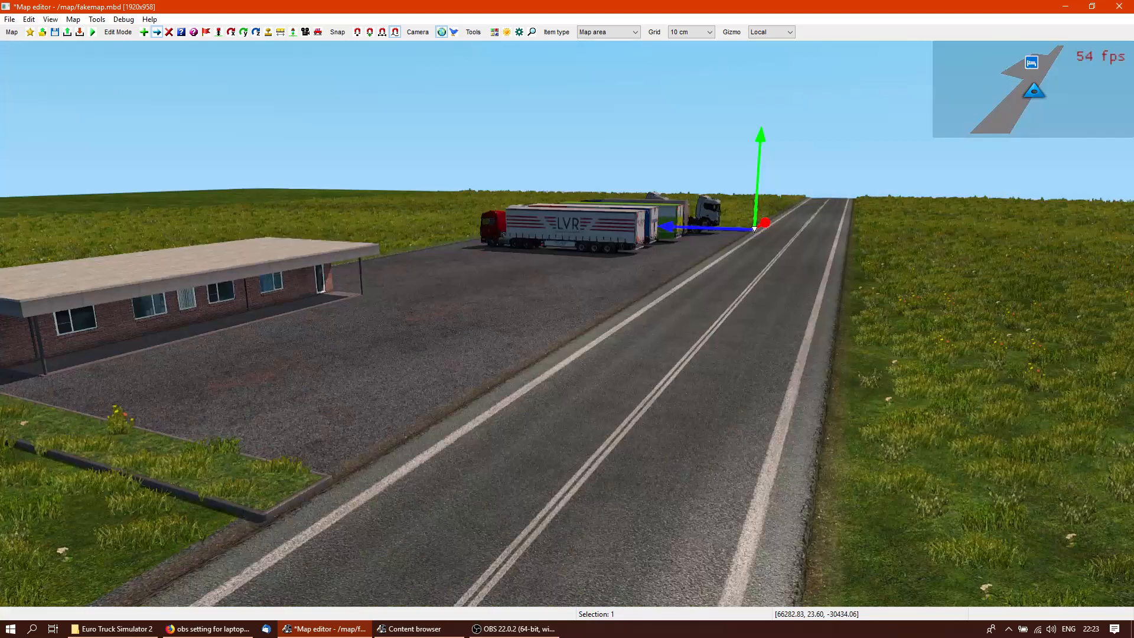
# Place a "grass stripe 04 fr" buildings item about 18.6 m long on the asphalt between the building and the red truck
pyautogui.press('Up')
pyautogui.press('Up')
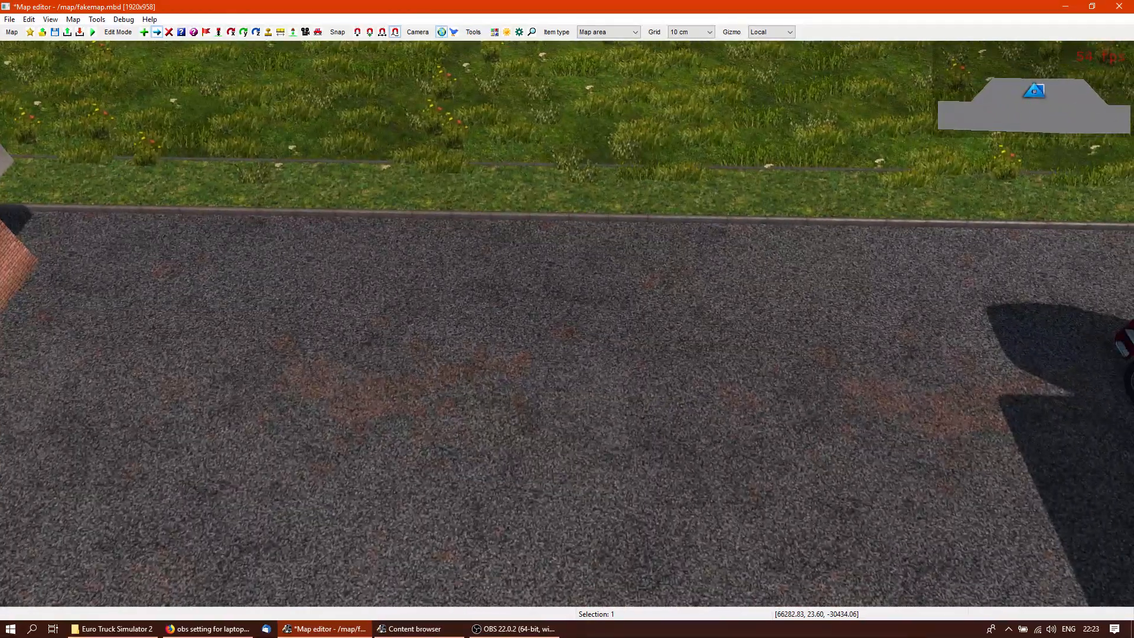
pyautogui.scroll(-2, 579, 317)
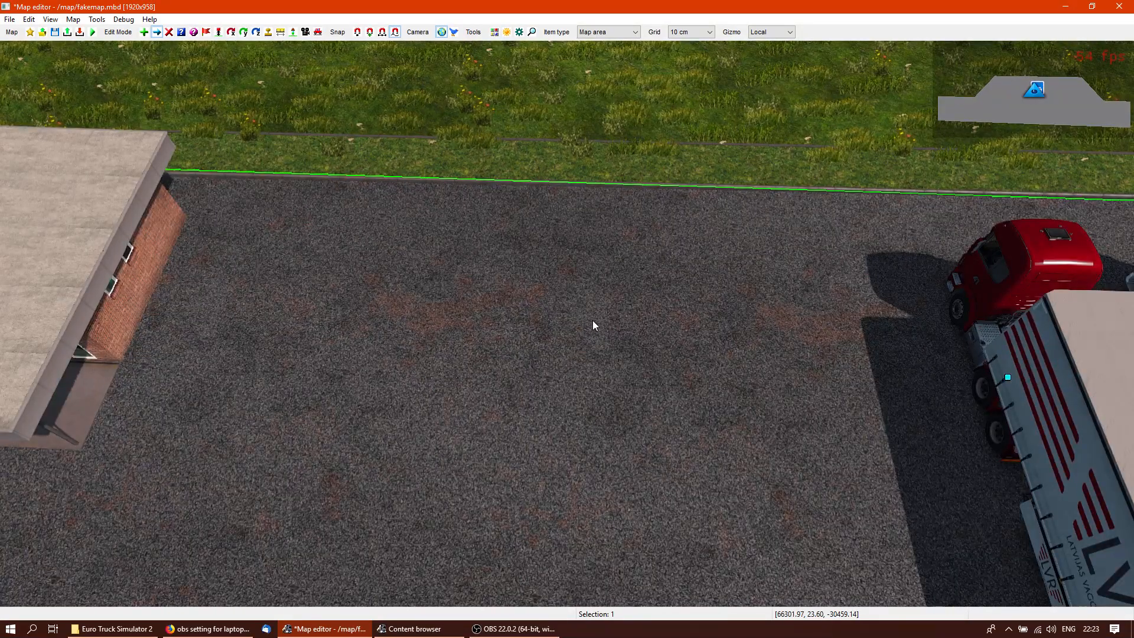
pyautogui.press('e')
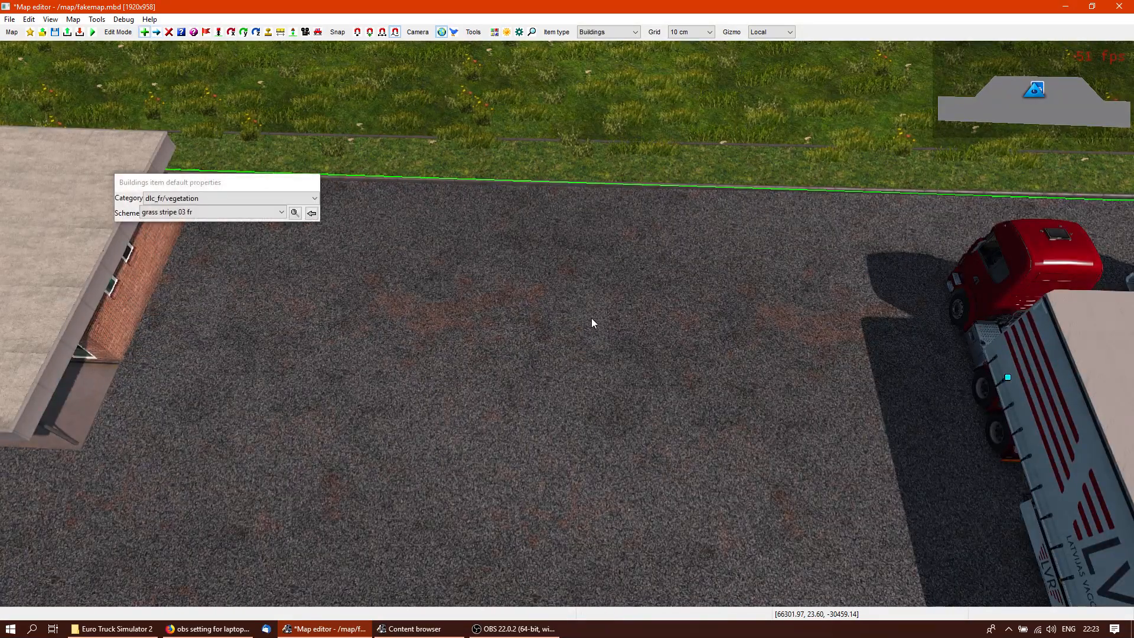
pyautogui.click(266, 211)
pyautogui.click(207, 248)
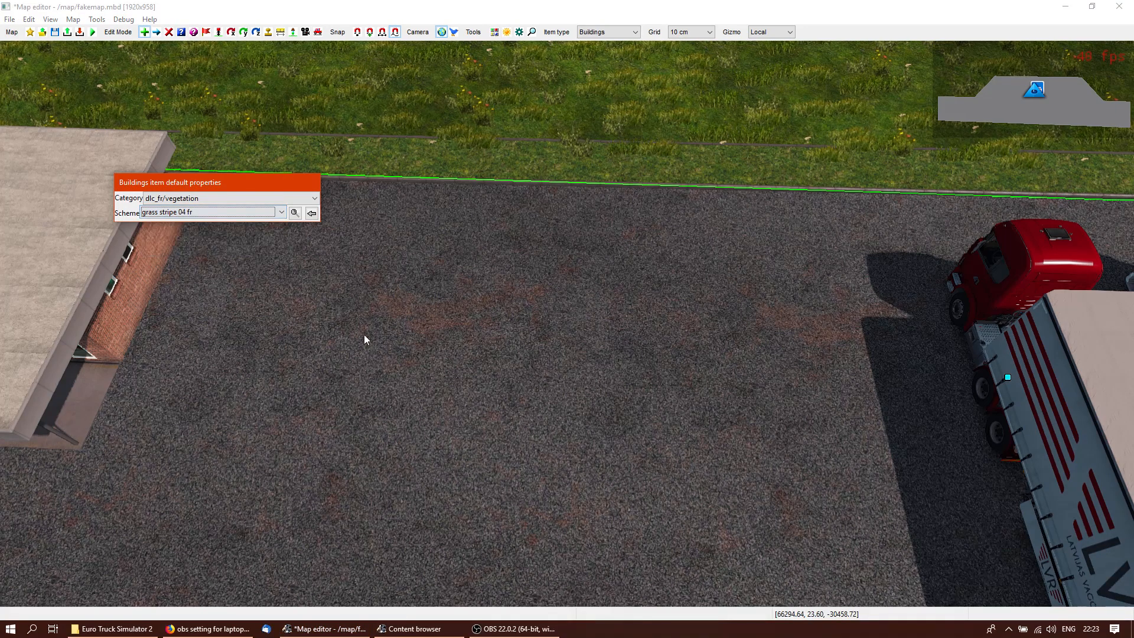
pyautogui.click(284, 271)
pyautogui.click(860, 281)
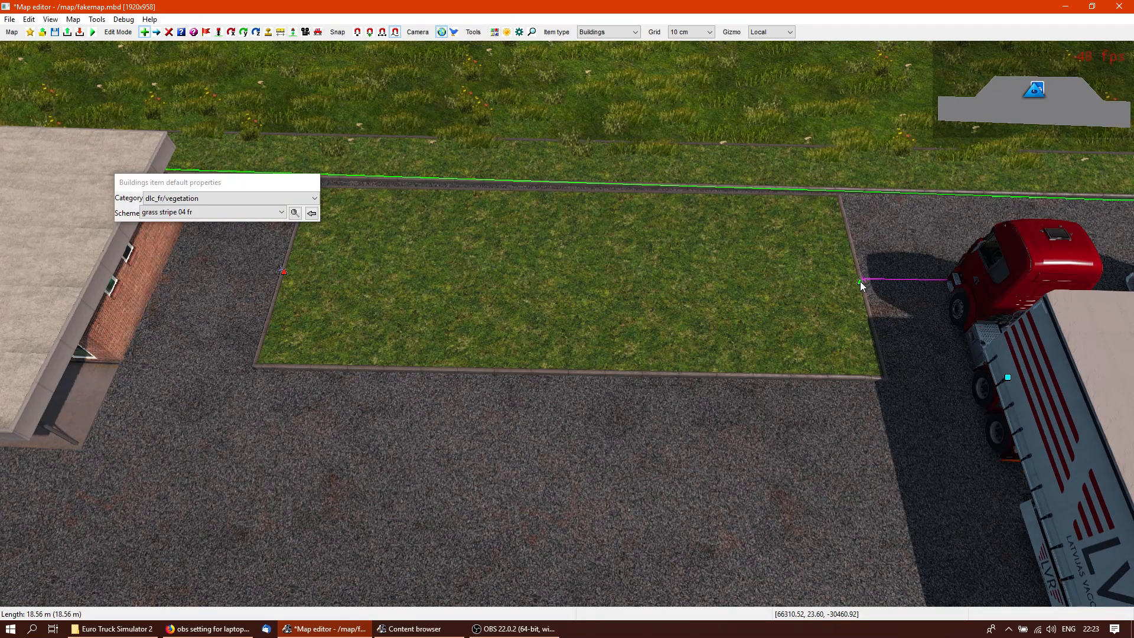
# Change the scheme of the newly placed grass stripe beside the building to "grass stripe 03 fr"
pyautogui.press('p')
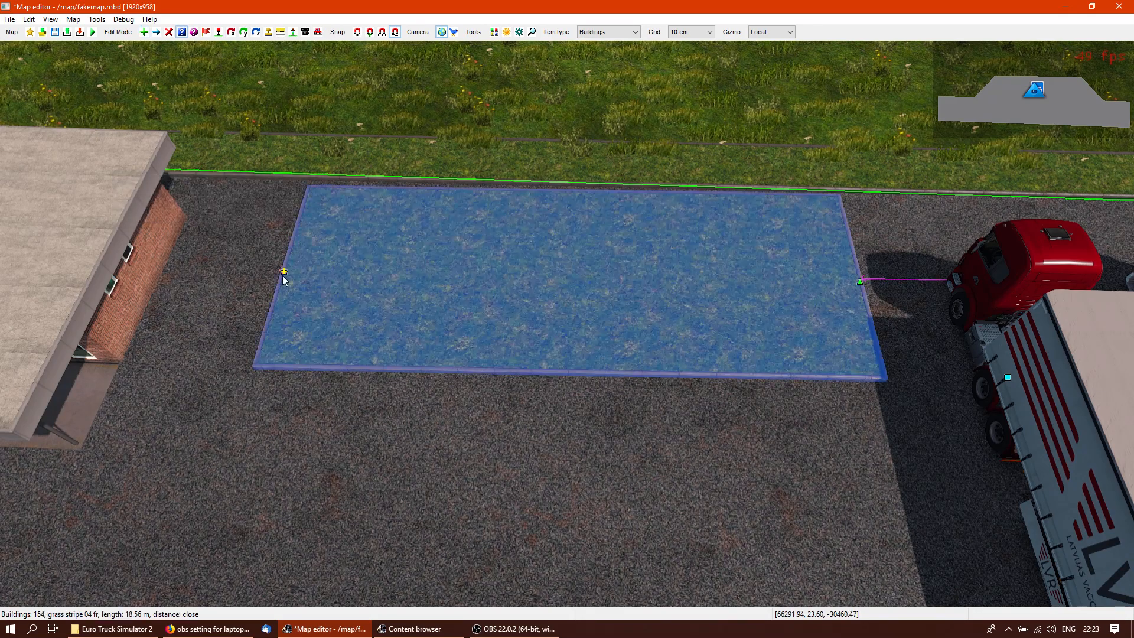
pyautogui.click(283, 273)
pyautogui.click(255, 231)
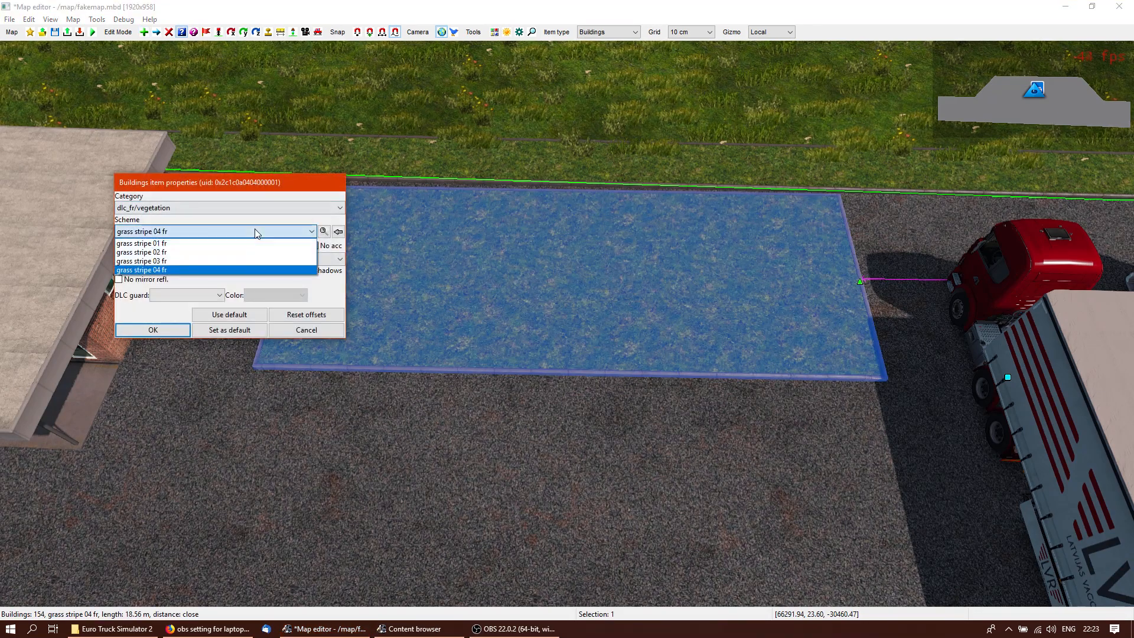
pyautogui.click(182, 261)
pyautogui.click(153, 329)
# Shift the narrow grass stripe's two end nodes, one slightly towards the road at the red truck, the other closer to the building
pyautogui.press('m')
pyautogui.moveTo(860, 282); pyautogui.dragTo(868, 295)
pyautogui.moveTo(275, 271); pyautogui.dragTo(249, 273)
# Place a "shrubs 06 rich small med" buildings item from category dlc_fr along the narrow grass stripe, about 18.4 m long
pyautogui.press('i')
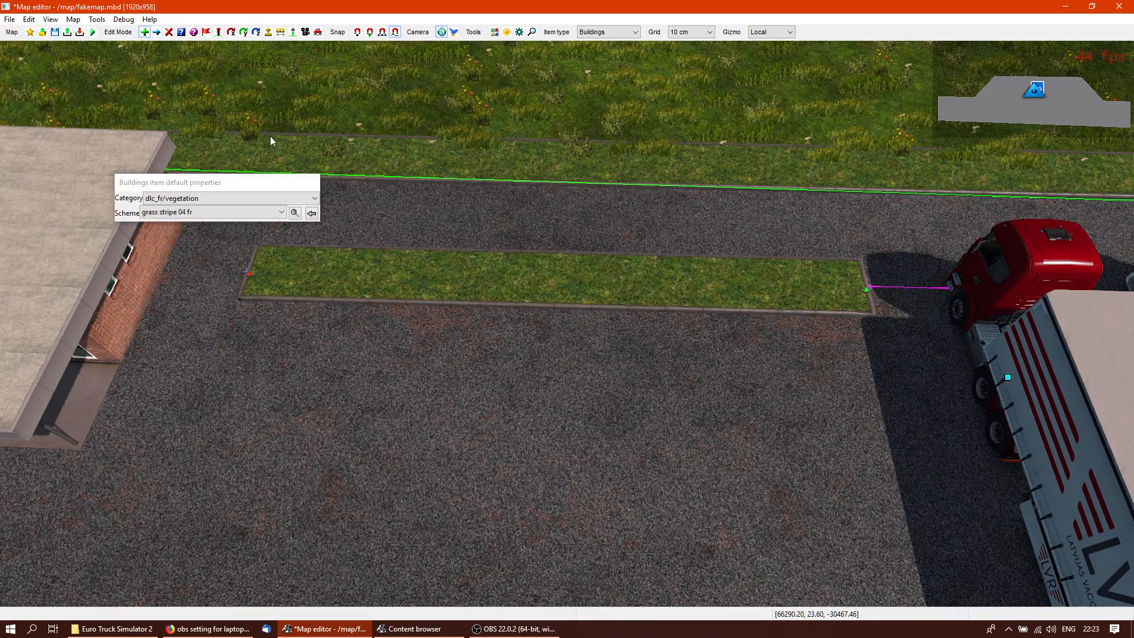
pyautogui.click(261, 197)
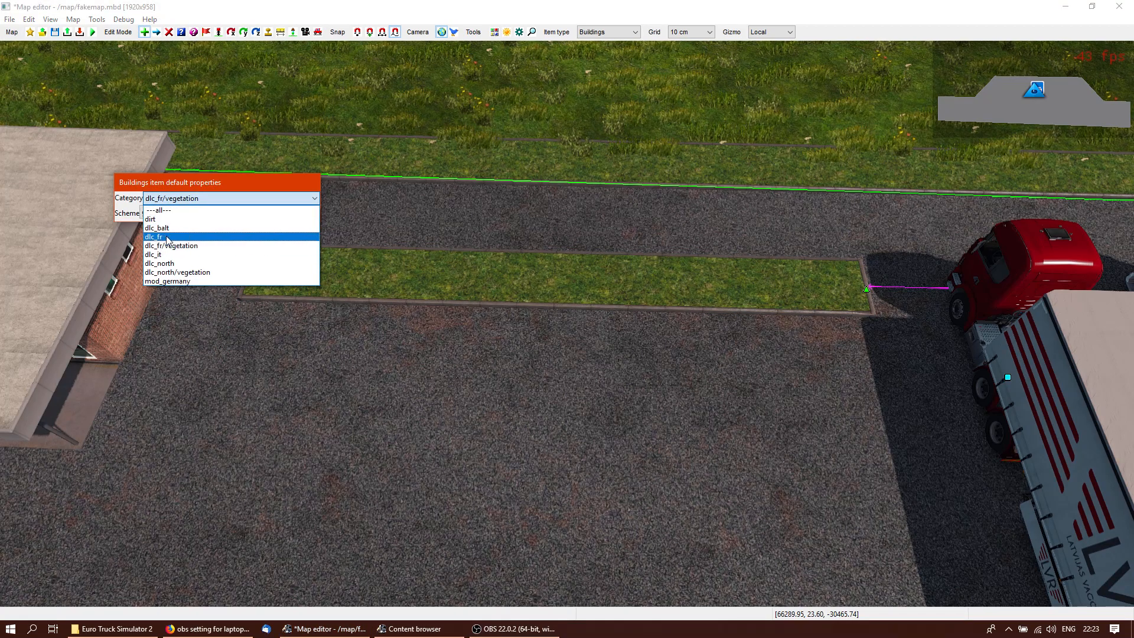
pyautogui.click(190, 236)
pyautogui.click(281, 212)
pyautogui.moveTo(281, 253); pyautogui.dragTo(295, 413)
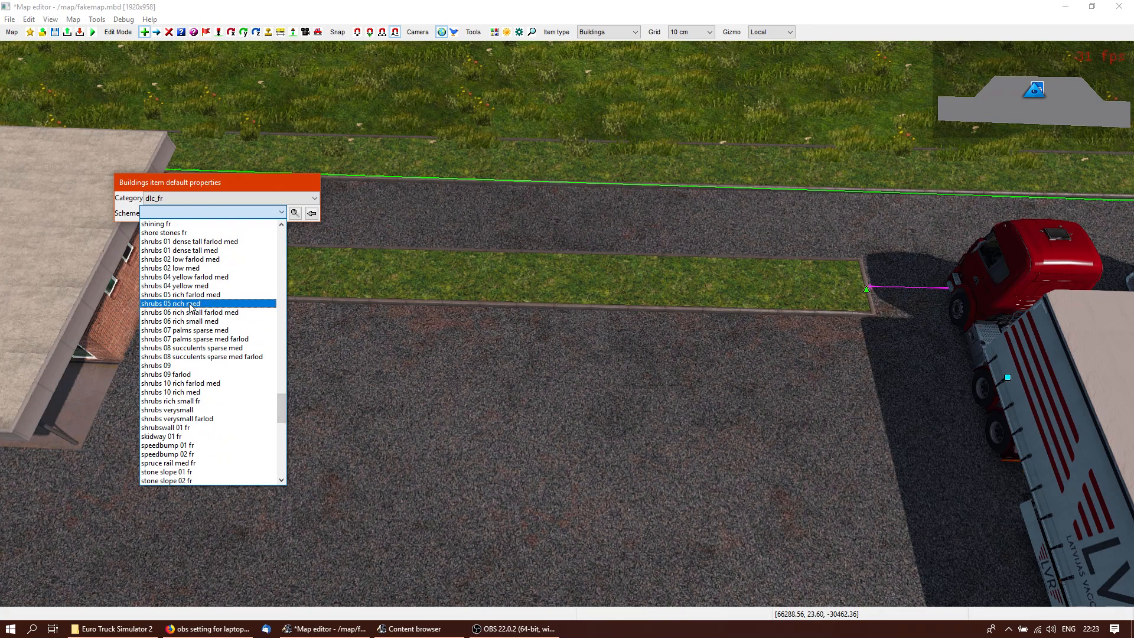
pyautogui.click(220, 322)
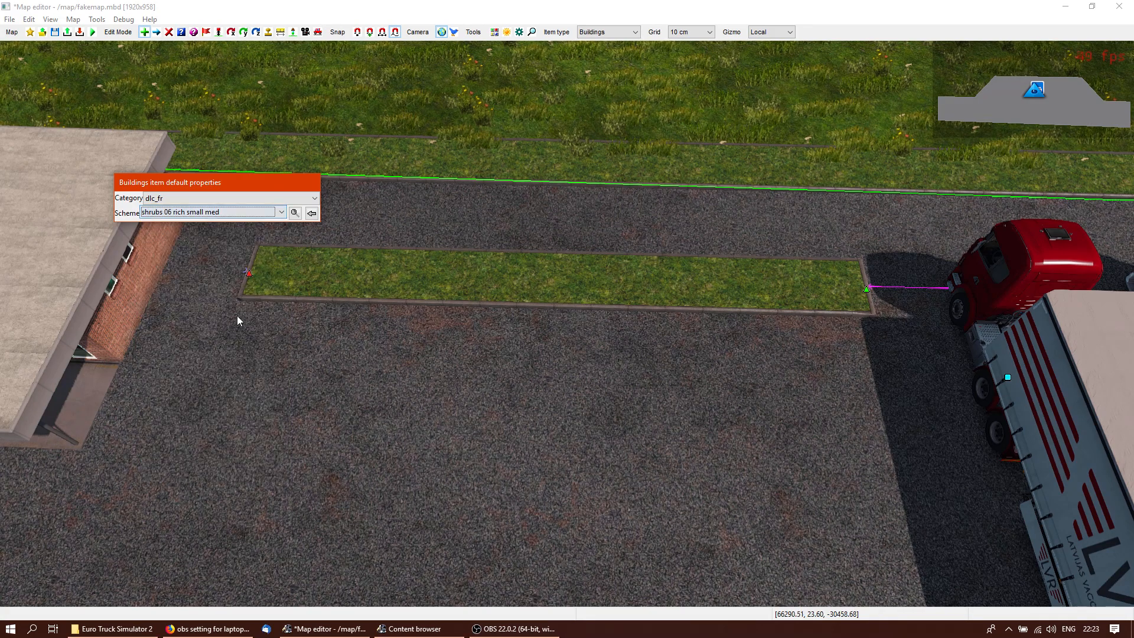
pyautogui.click(250, 273)
pyautogui.click(844, 288)
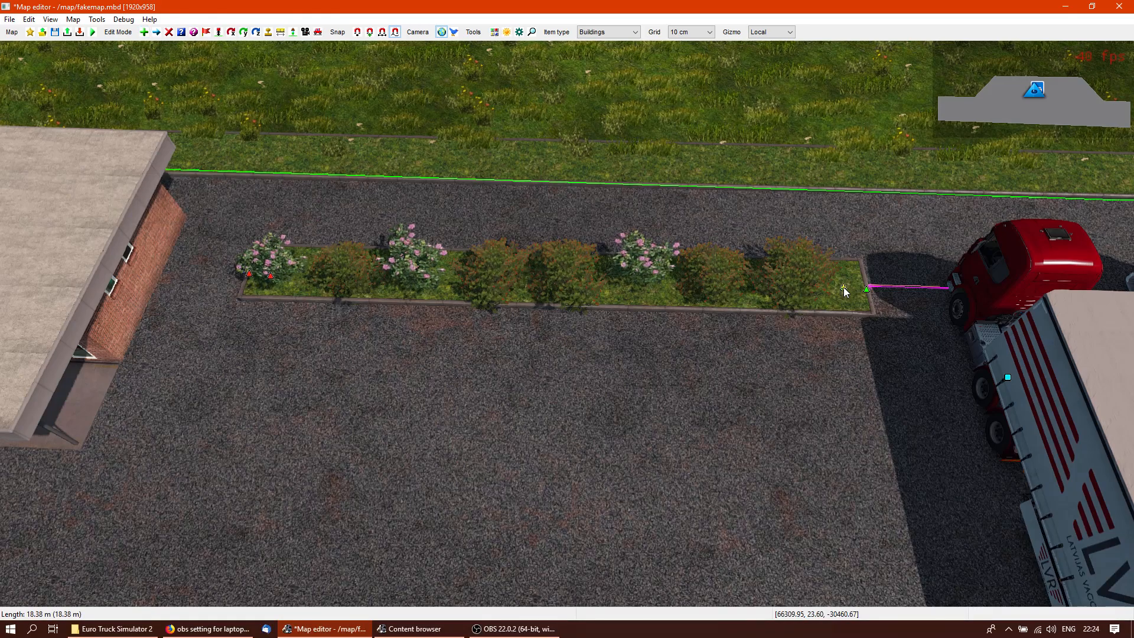
# Place a "tree avenue sc" buildings item from category dlc_north/vegetation along the shrub strip, about 16.6 m long
pyautogui.press('e')
pyautogui.click(269, 196)
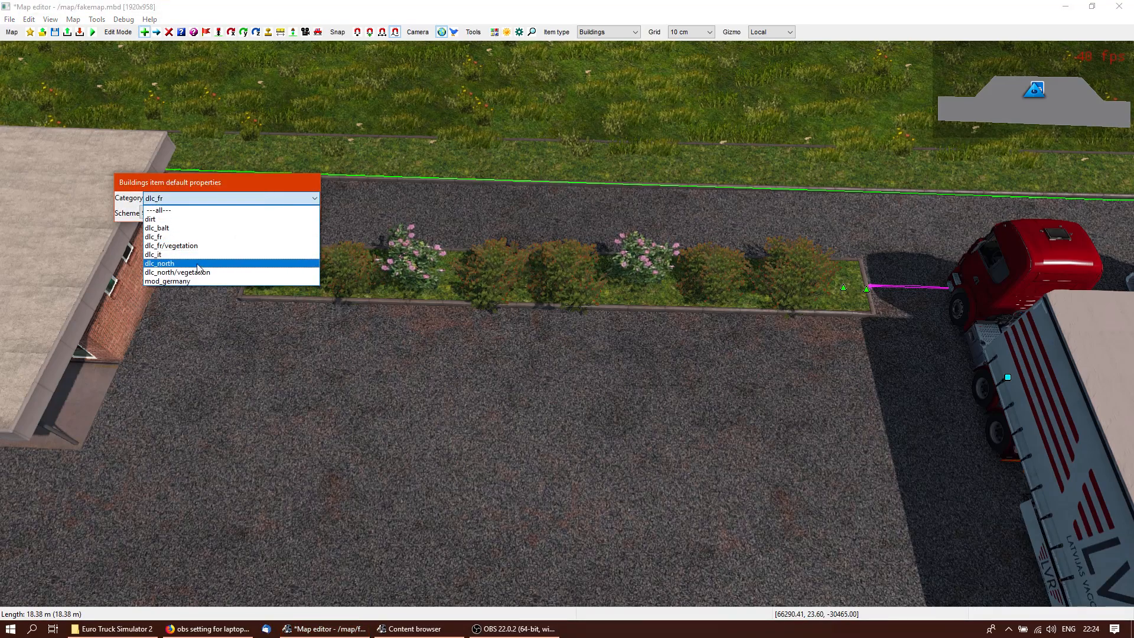
pyautogui.click(198, 272)
pyautogui.click(281, 212)
pyautogui.scroll(-5, 283, 371)
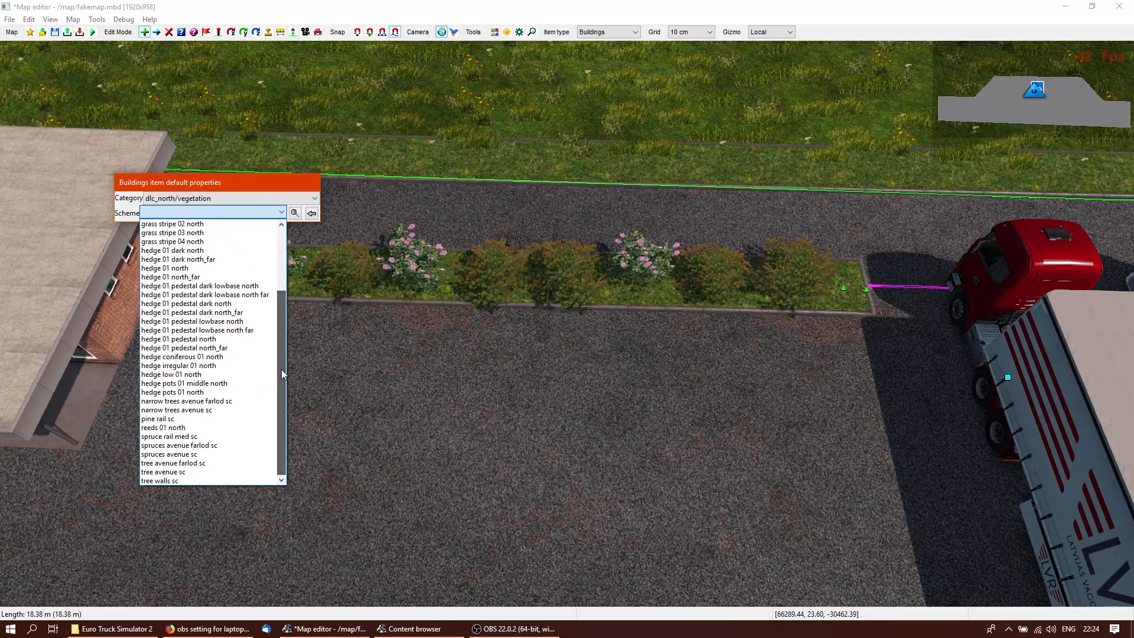
pyautogui.click(192, 471)
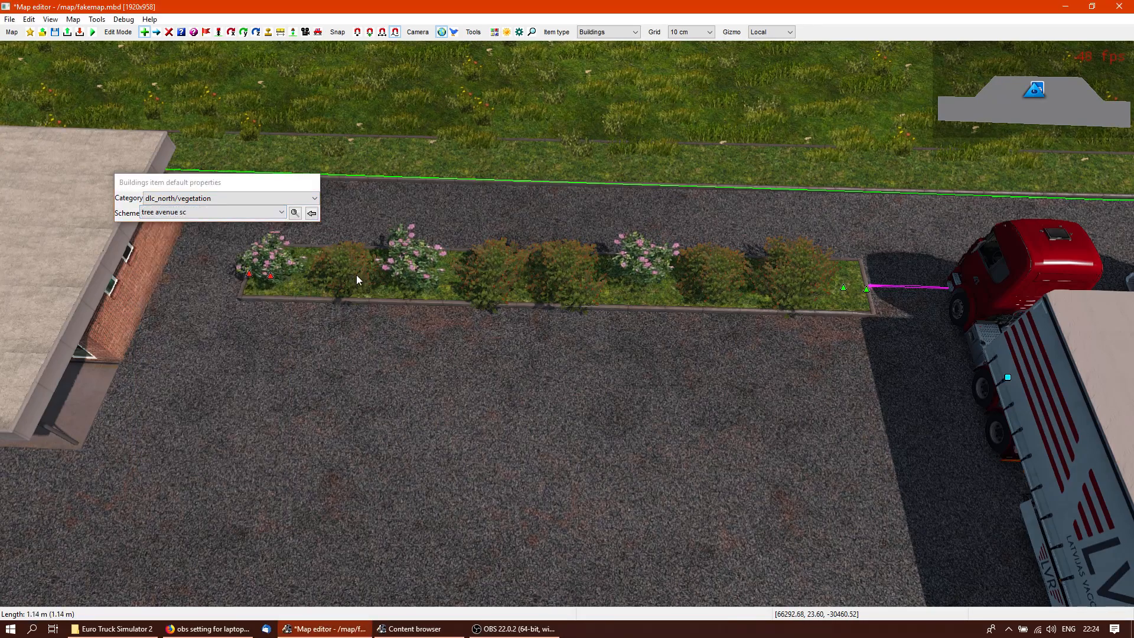
pyautogui.click(814, 290)
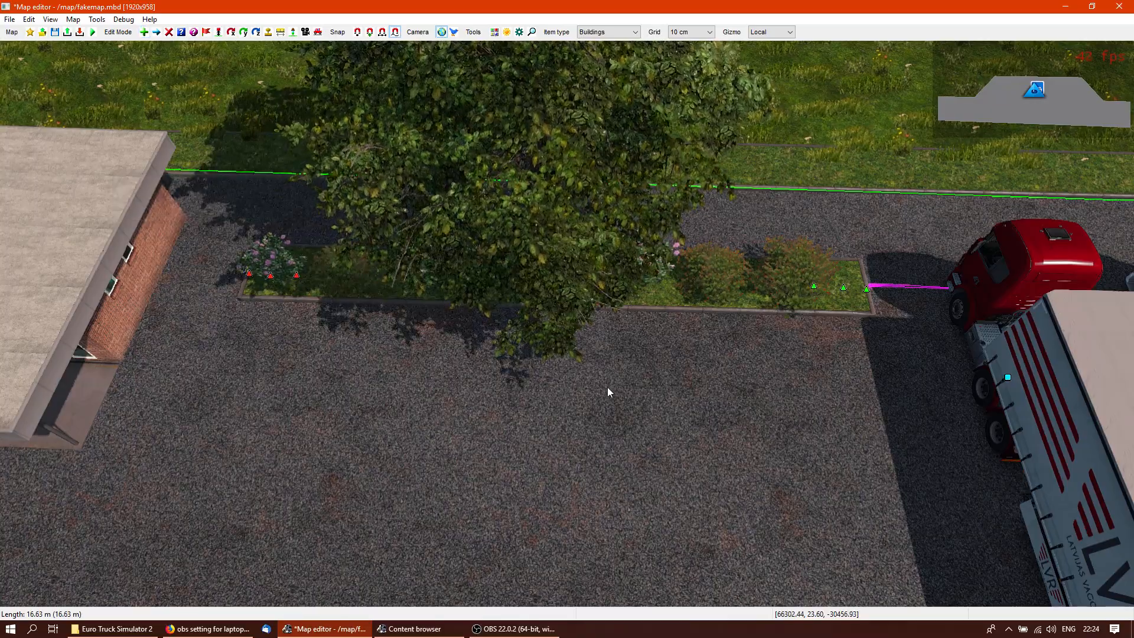
# Inspect the parking area with its planting, building and trucks, and the road and open grass opposite, from several angles
pyautogui.scroll(-10, 607, 387)
pyautogui.scroll(10, 566, 325)
pyautogui.moveTo(567, 324); pyautogui.dragTo(732, 301, button='middle')
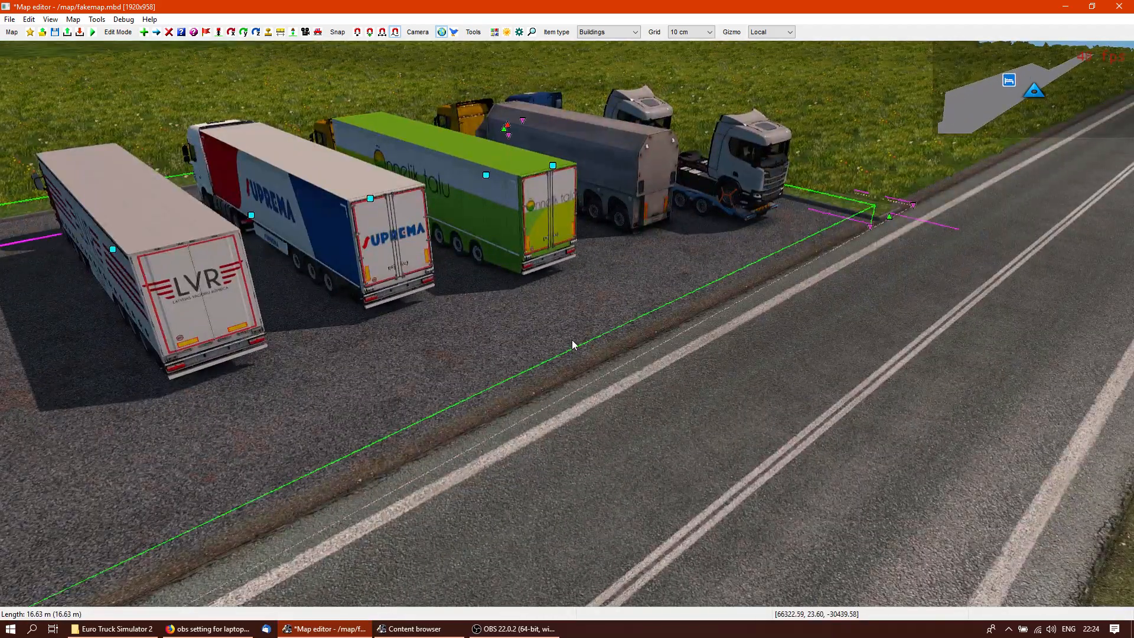
pyautogui.moveTo(577, 325)
pyautogui.mouseDown(button='middle')
pyautogui.moveTo(449, 326)
pyautogui.moveTo(650, 326)
pyautogui.moveTo(584, 313)
pyautogui.moveTo(566, 323)
pyautogui.moveTo(581, 356)
pyautogui.moveTo(461, 348)
pyautogui.moveTo(566, 320)
pyautogui.mouseUp(button='middle')
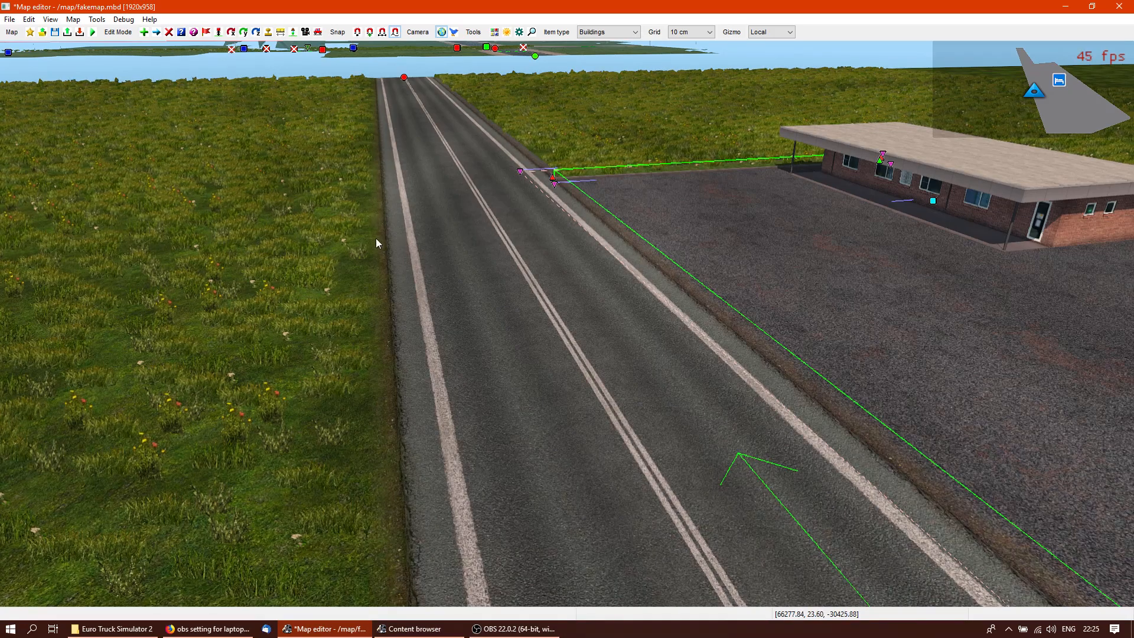
pyautogui.moveTo(547, 306); pyautogui.dragTo(566, 323, button='right')
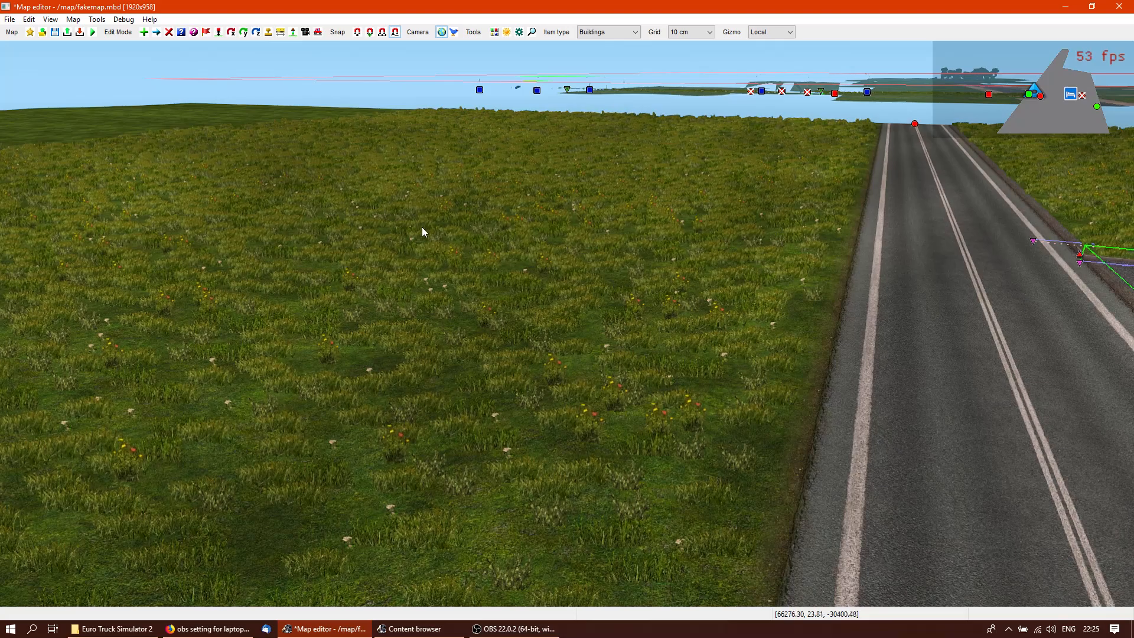
pyautogui.moveTo(595, 320); pyautogui.dragTo(839, 338, button='middle')
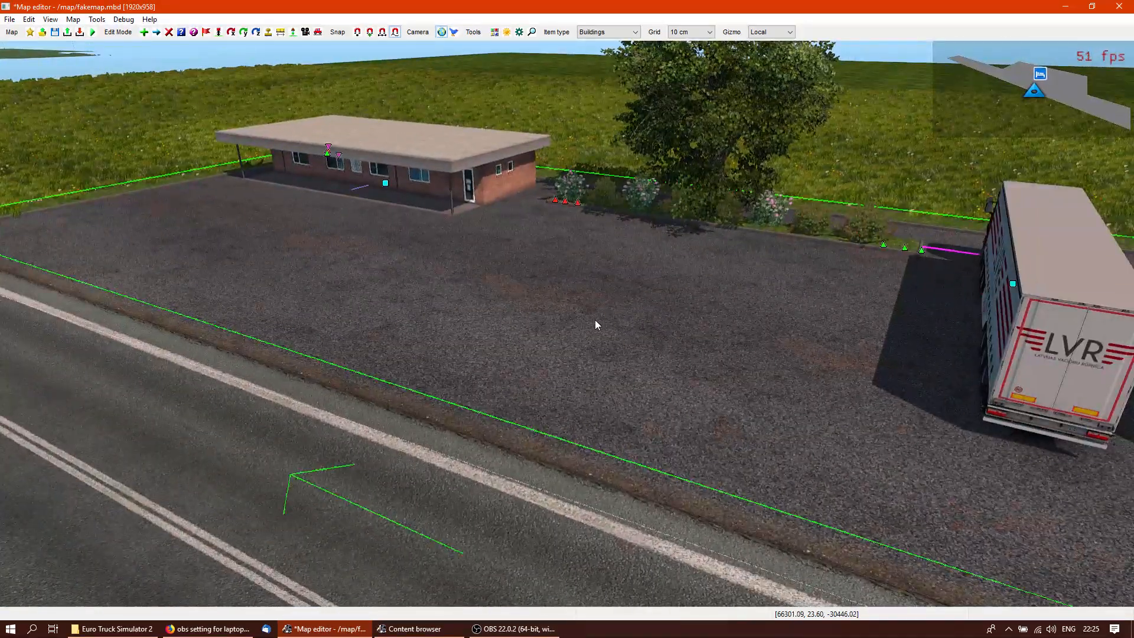
pyautogui.moveTo(539, 296); pyautogui.dragTo(216, 373, button='middle')
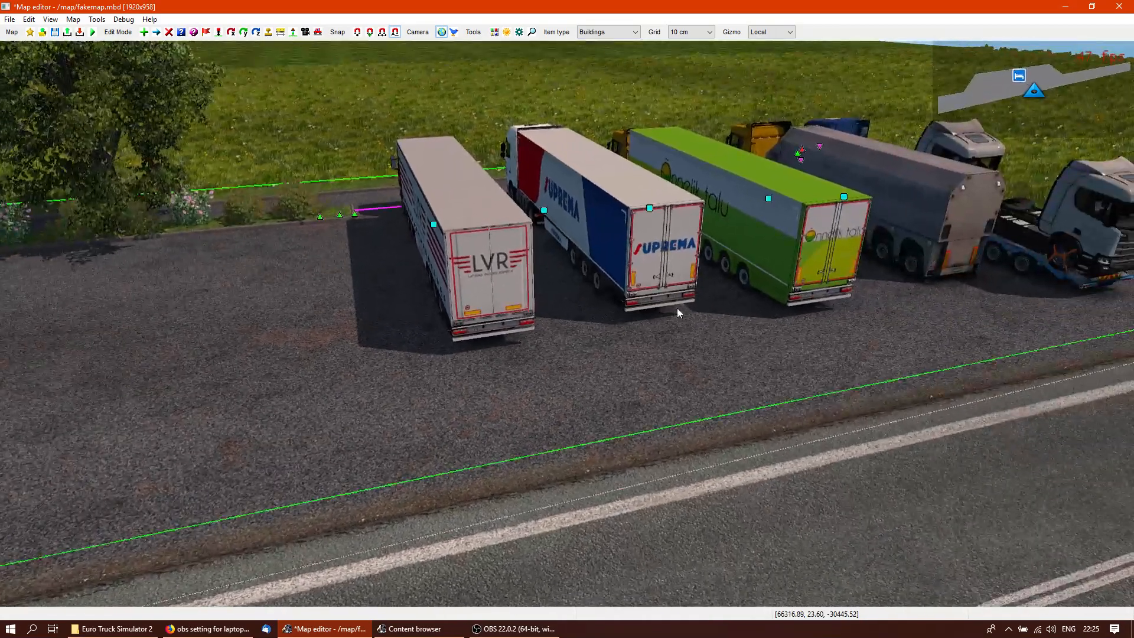
pyautogui.moveTo(613, 324); pyautogui.dragTo(561, 305, button='middle')
pyautogui.moveTo(392, 427); pyautogui.dragTo(660, 302, button='middle')
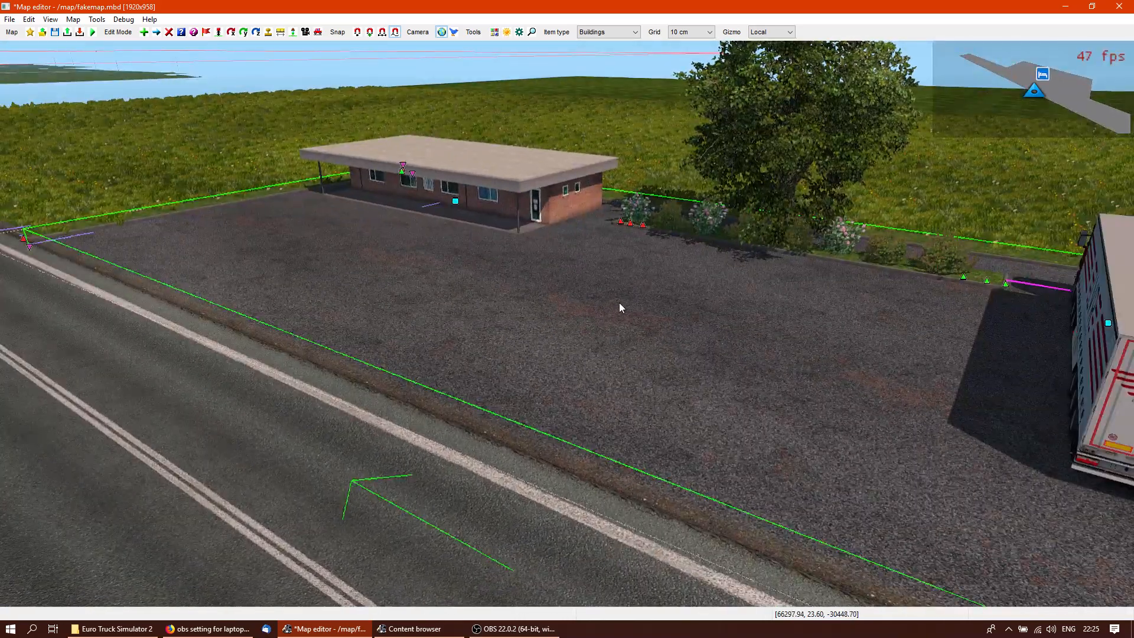
pyautogui.moveTo(831, 377); pyautogui.dragTo(623, 105, button='middle')
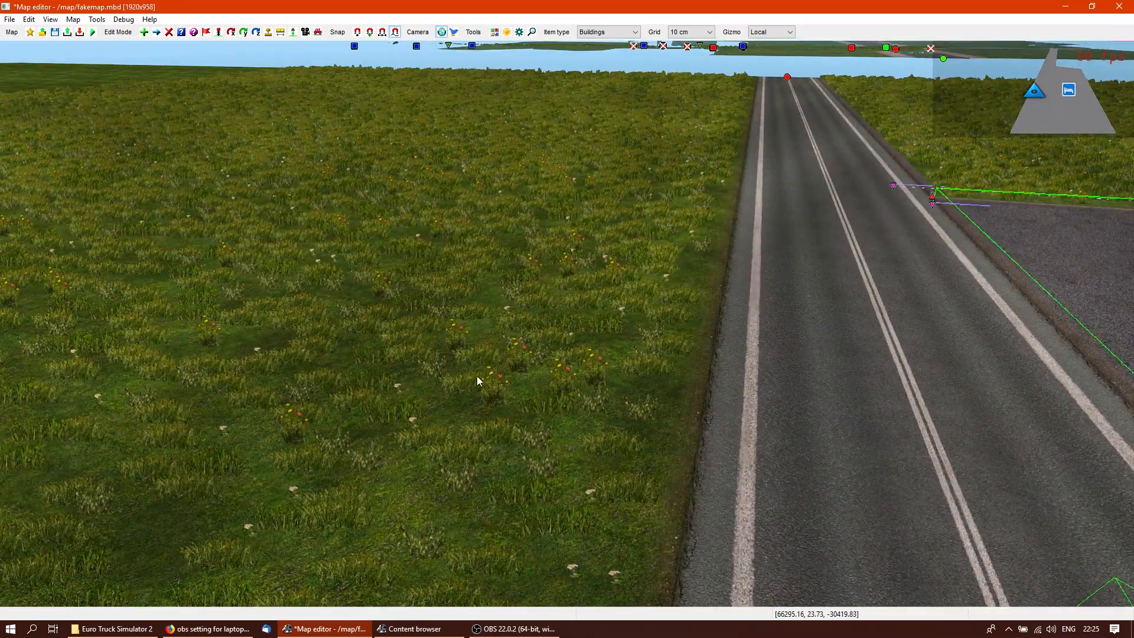
pyautogui.moveTo(786, 323); pyautogui.dragTo(567, 324, button='middle')
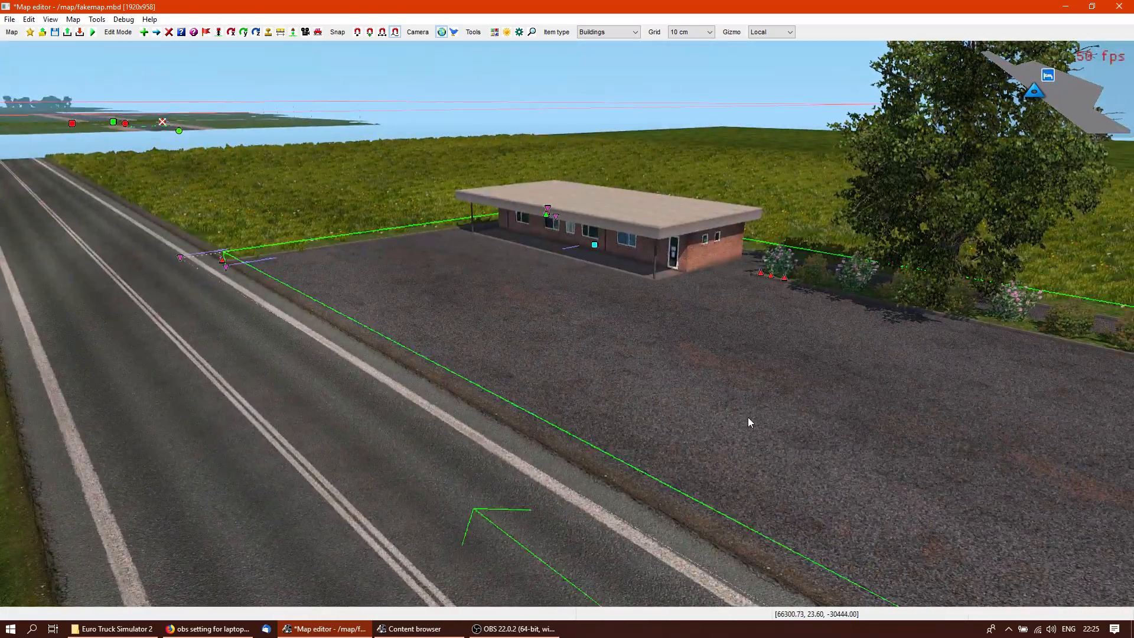
pyautogui.moveTo(747, 416); pyautogui.dragTo(567, 324, button='middle')
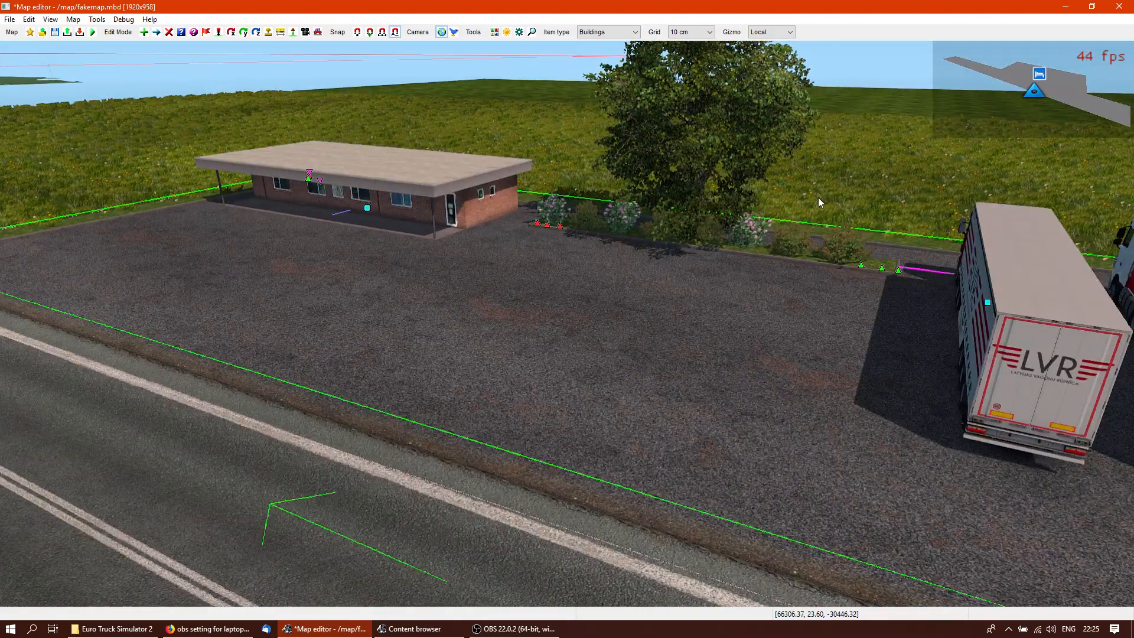
pyautogui.moveTo(782, 364); pyautogui.dragTo(566, 323, button='middle')
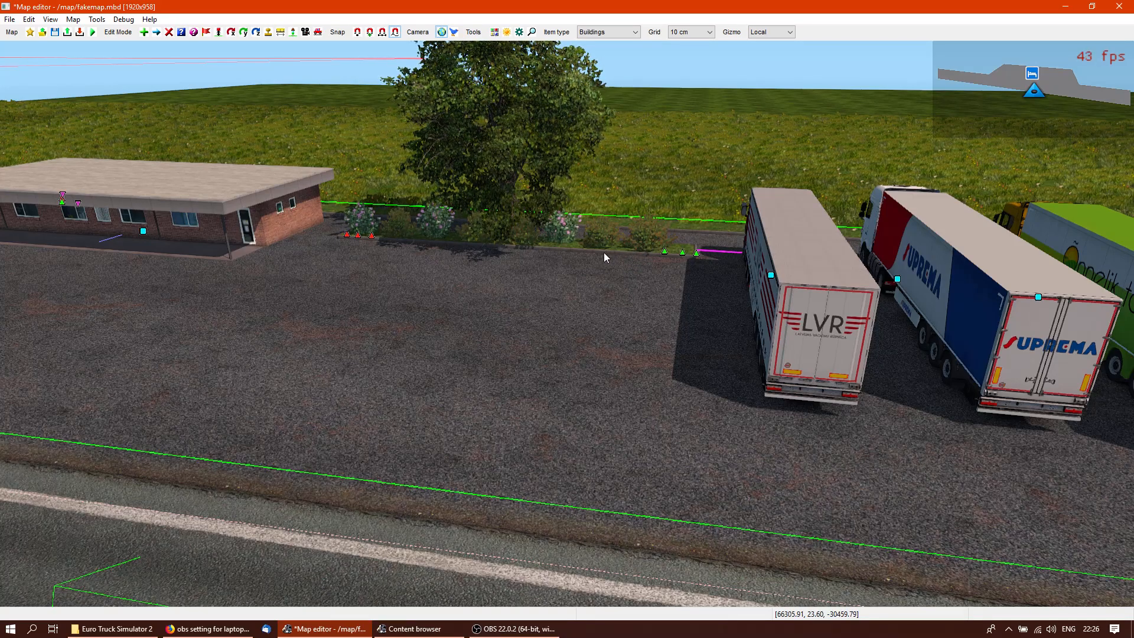
pyautogui.moveTo(612, 254); pyautogui.dragTo(699, 348, button='right')
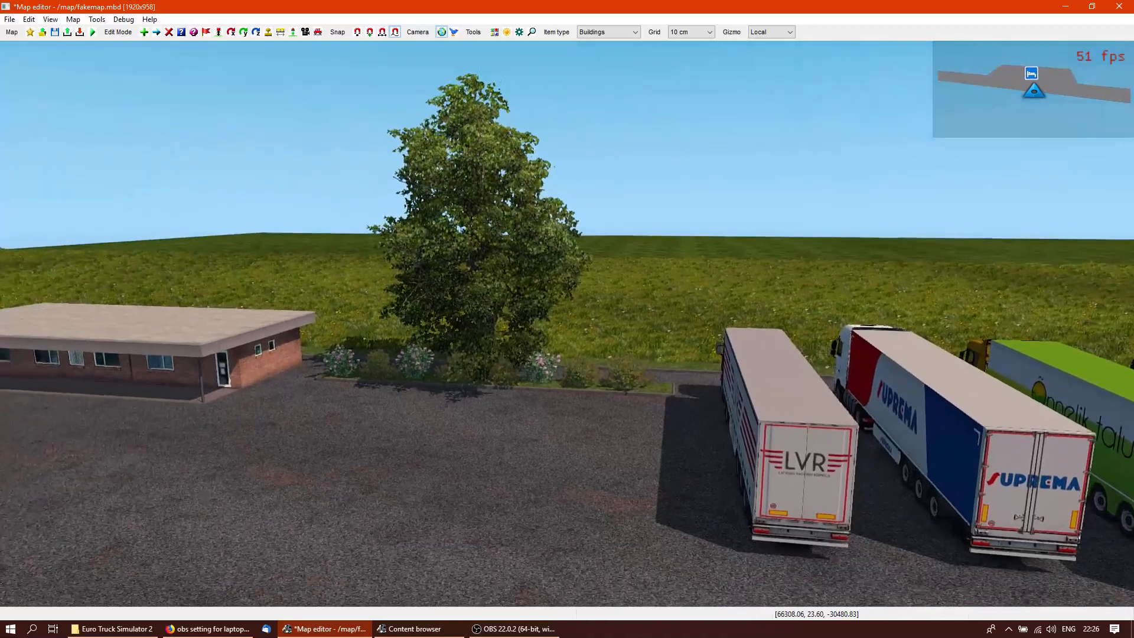
pyautogui.moveTo(567, 324); pyautogui.dragTo(502, 353, button='right')
pyautogui.moveTo(799, 261); pyautogui.dragTo(730, 144, button='right')
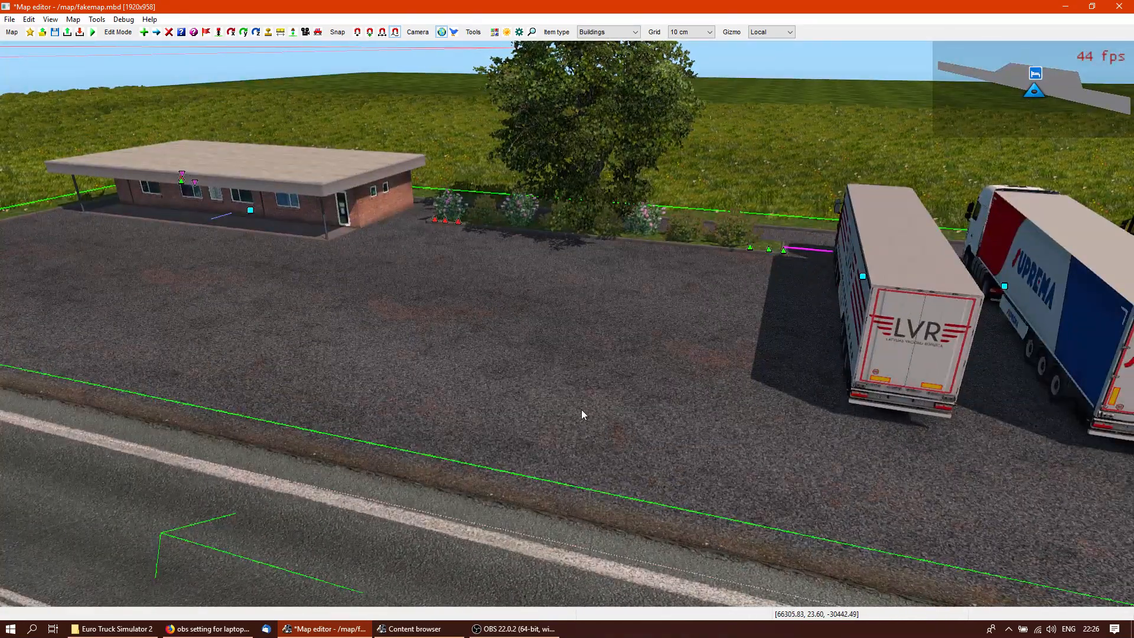
# Place an "asphalt ground" model from the plaza category on the open grass along the road, beside the building end of the parking area
pyautogui.press('Tab')
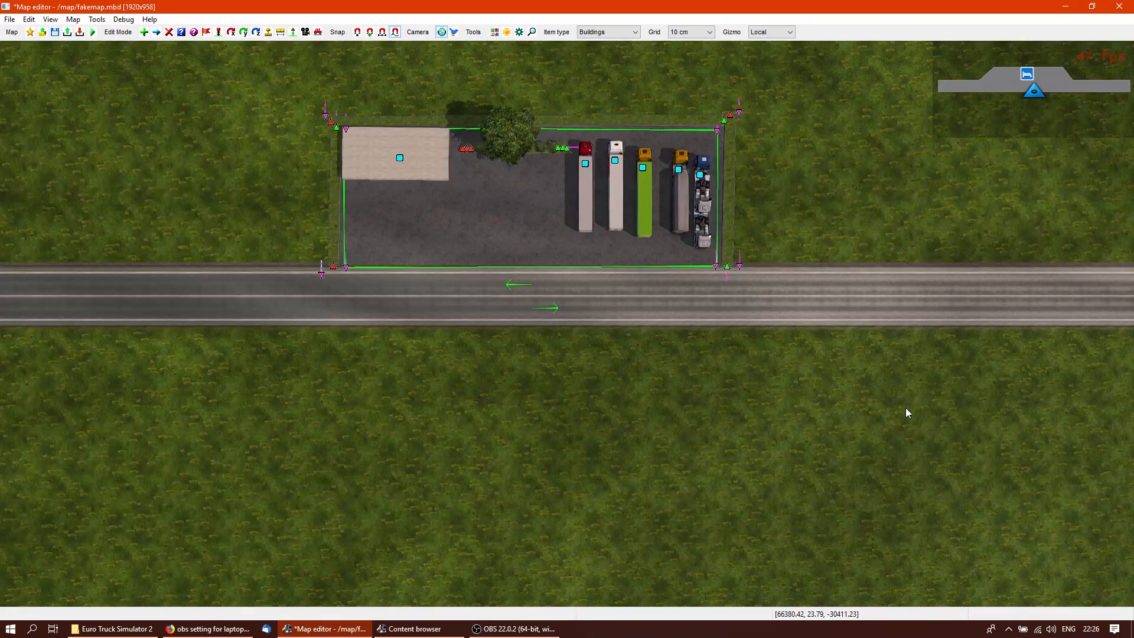
pyautogui.moveTo(924, 408); pyautogui.dragTo(440, 384, button='right')
pyautogui.moveTo(334, 352); pyautogui.dragTo(1059, 464, button='right')
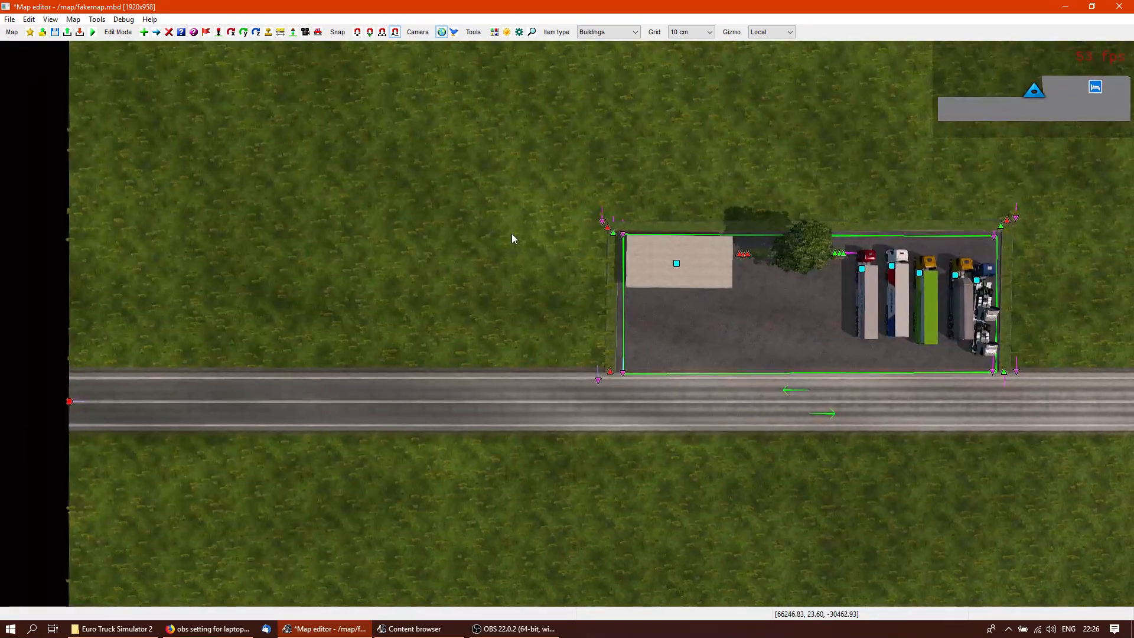
pyautogui.moveTo(511, 241); pyautogui.dragTo(560, 426, button='right')
pyautogui.moveTo(494, 324); pyautogui.dragTo(579, 345, button='right')
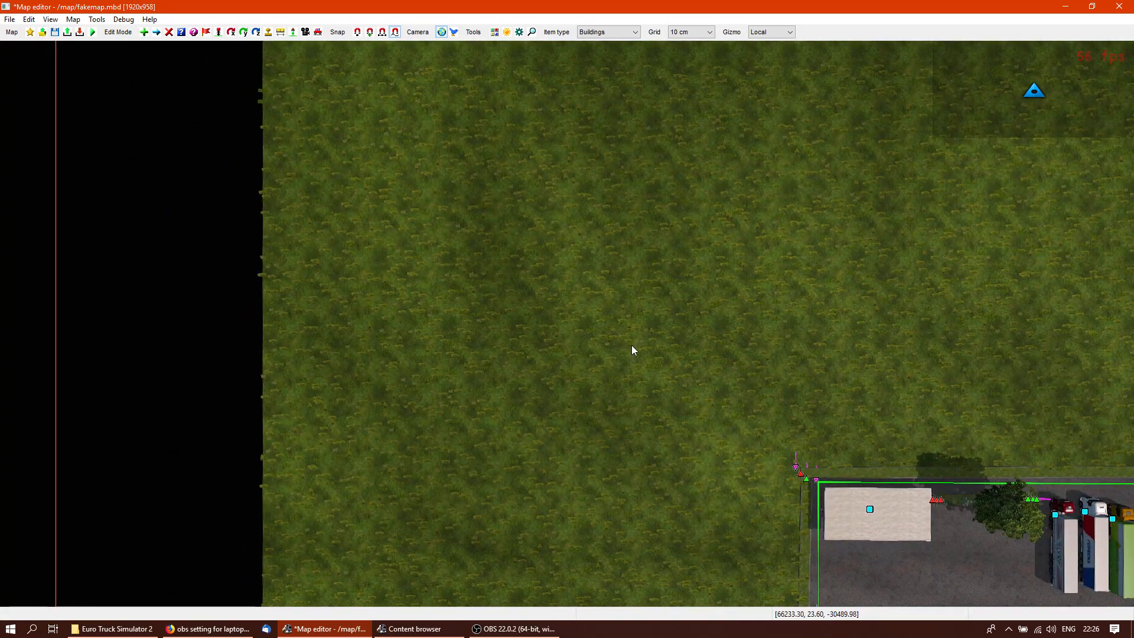
pyautogui.press('Insert')
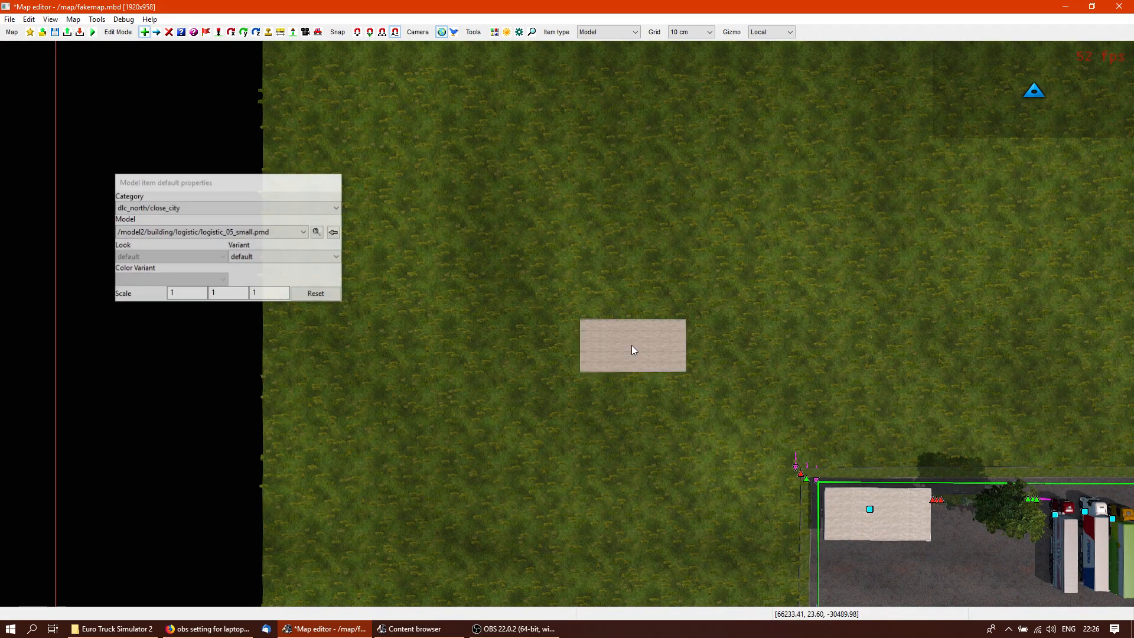
pyautogui.click(317, 232)
pyautogui.write('aspha')
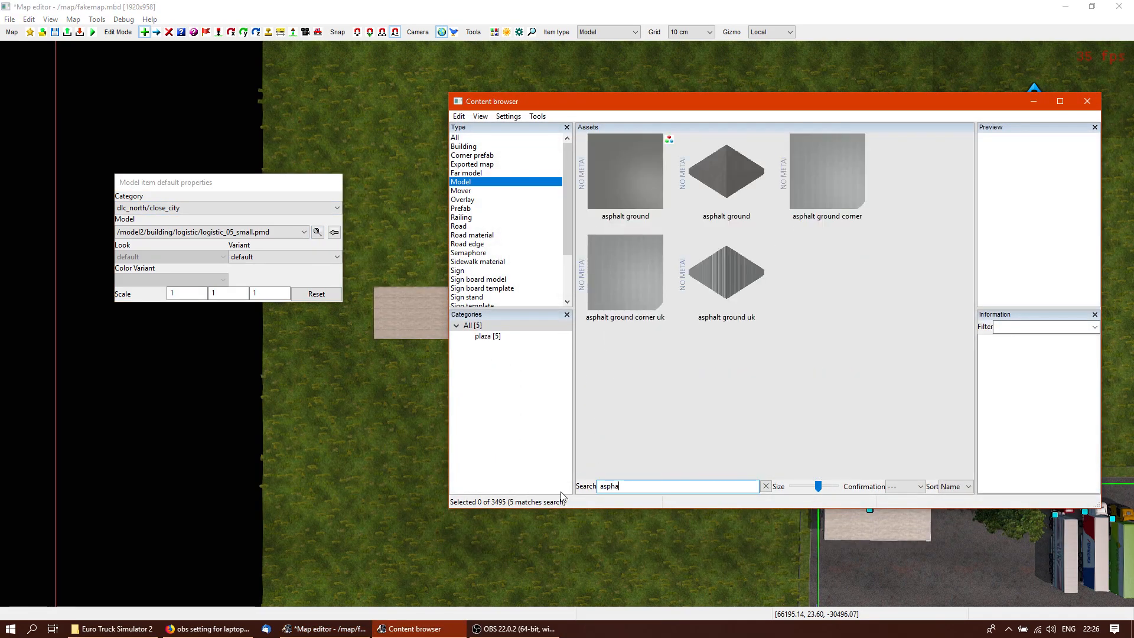
pyautogui.click(600, 177)
pyautogui.click(1034, 101)
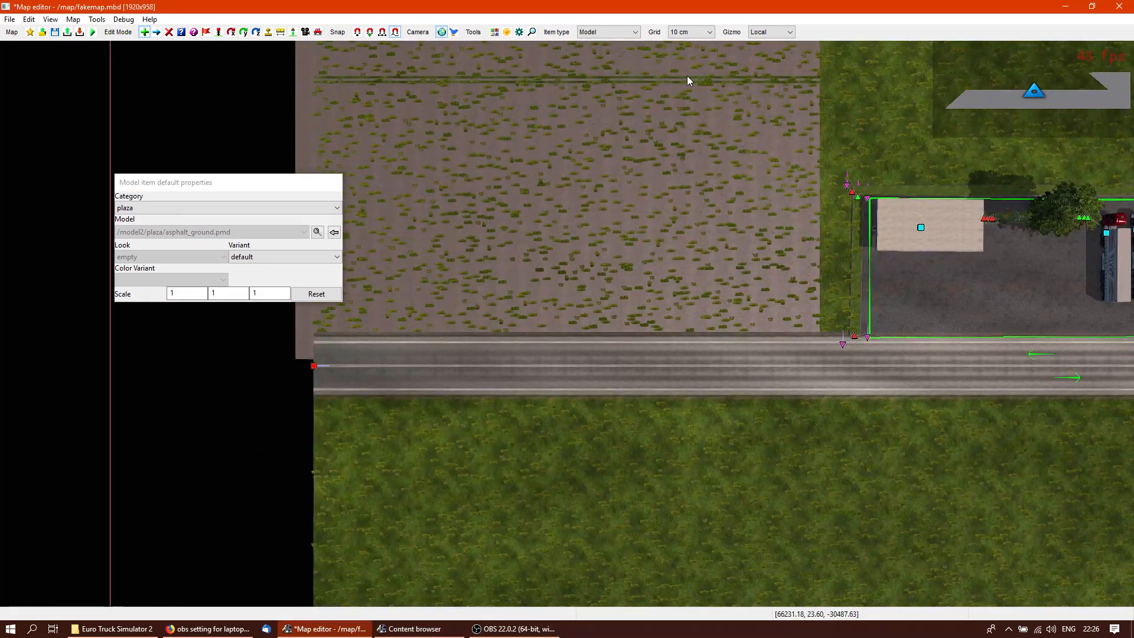
pyautogui.click(704, 76)
pyautogui.press('Escape')
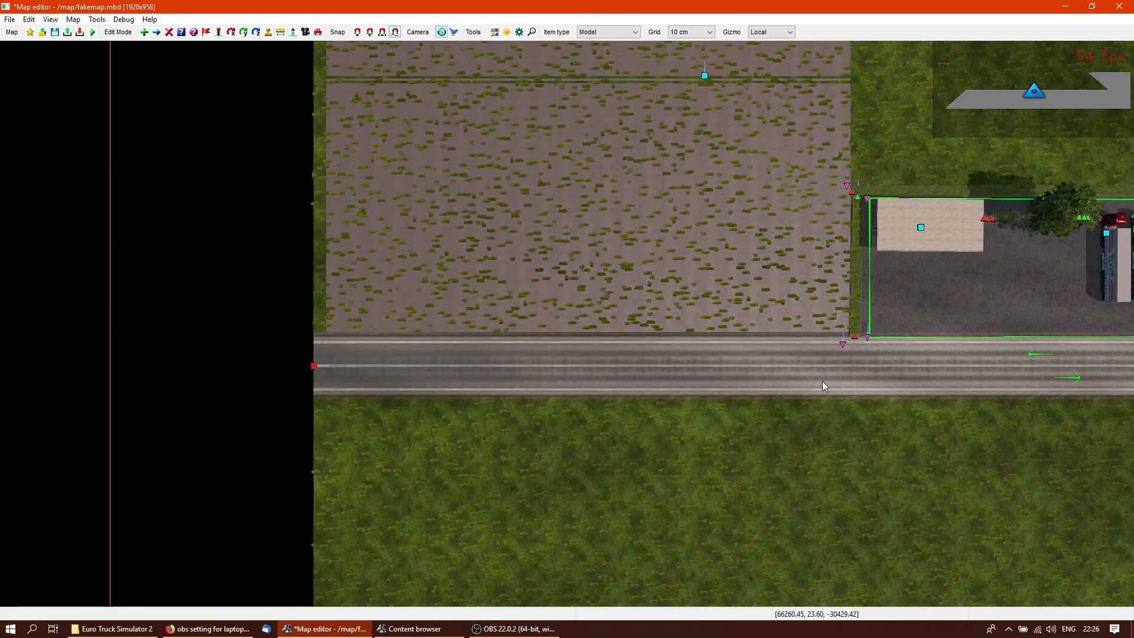
# Raise the new asphalt ground model slightly above the terrain
pyautogui.moveTo(836, 391); pyautogui.dragTo(760, 329, button='right')
pyautogui.press('p')
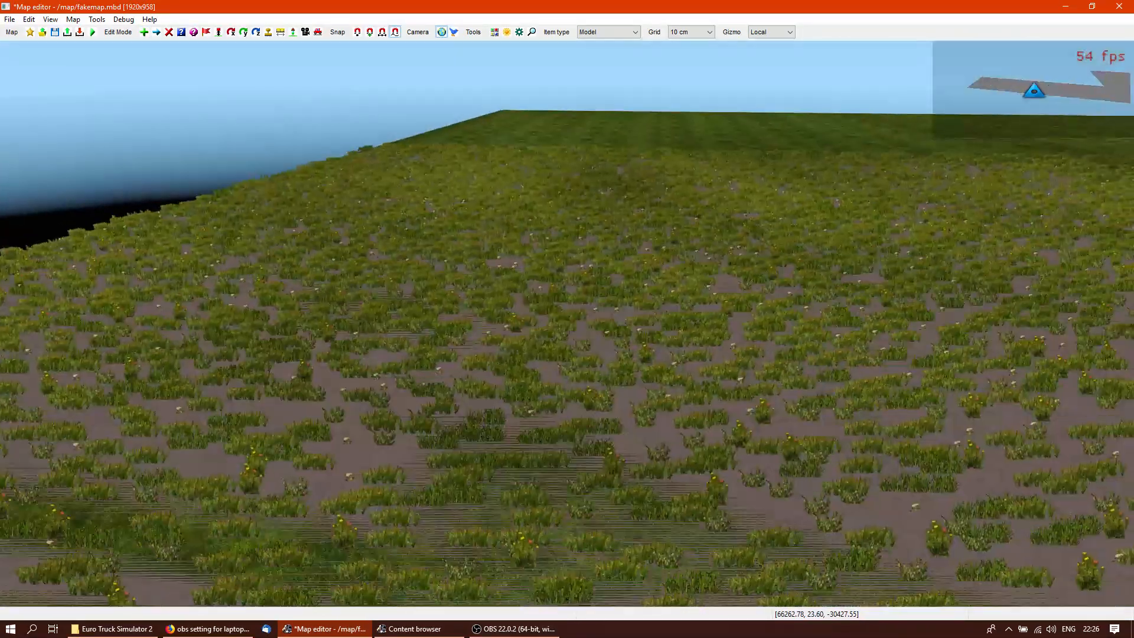
pyautogui.moveTo(708, 316); pyautogui.dragTo(710, 317, button='right')
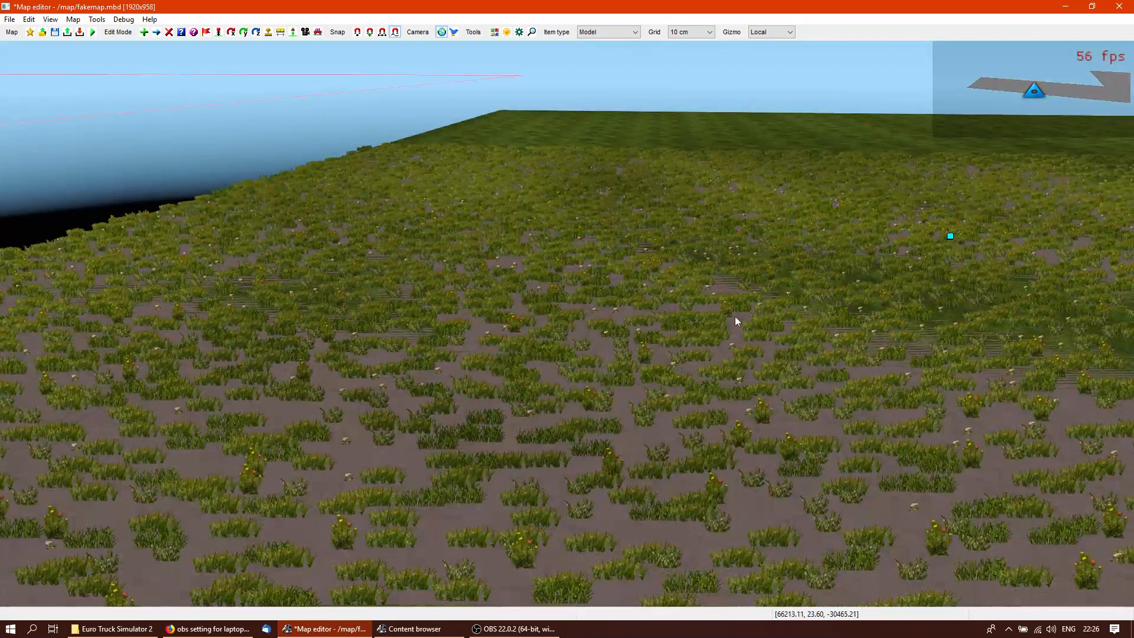
pyautogui.click(950, 246)
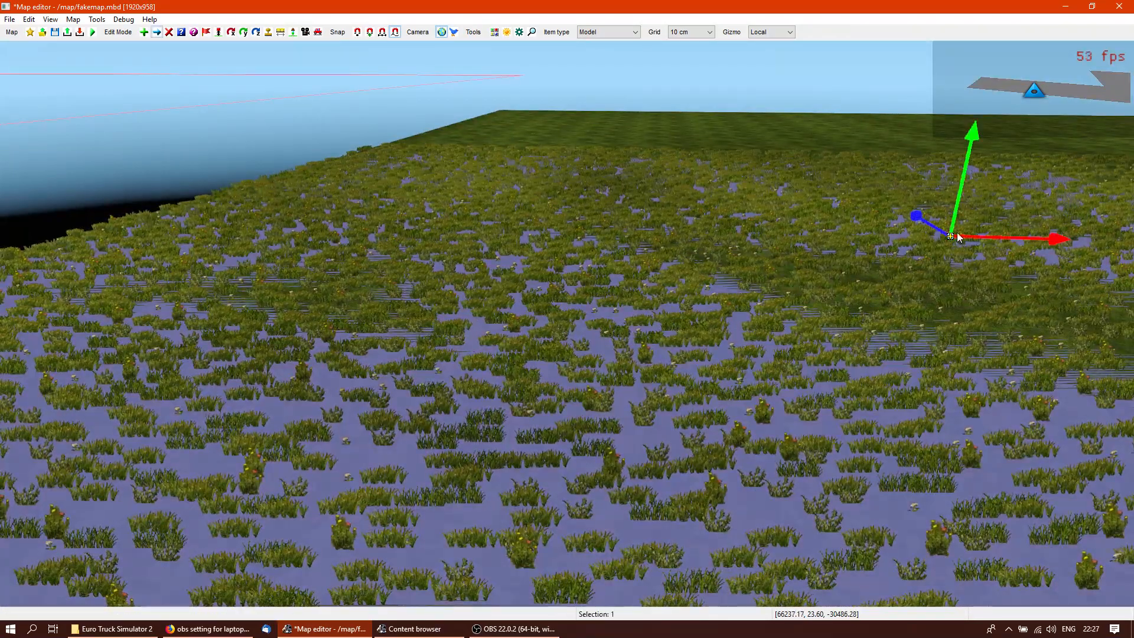
pyautogui.moveTo(962, 194); pyautogui.dragTo(960, 196)
# Move the new asphalt ground model back from the road lanes so its front edge lies along the road's edge line
pyautogui.moveTo(961, 195); pyautogui.dragTo(1092, 231, button='right')
pyautogui.press('space')
pyautogui.moveTo(565, 323); pyautogui.dragTo(336, 336, button='right')
pyautogui.press('space')
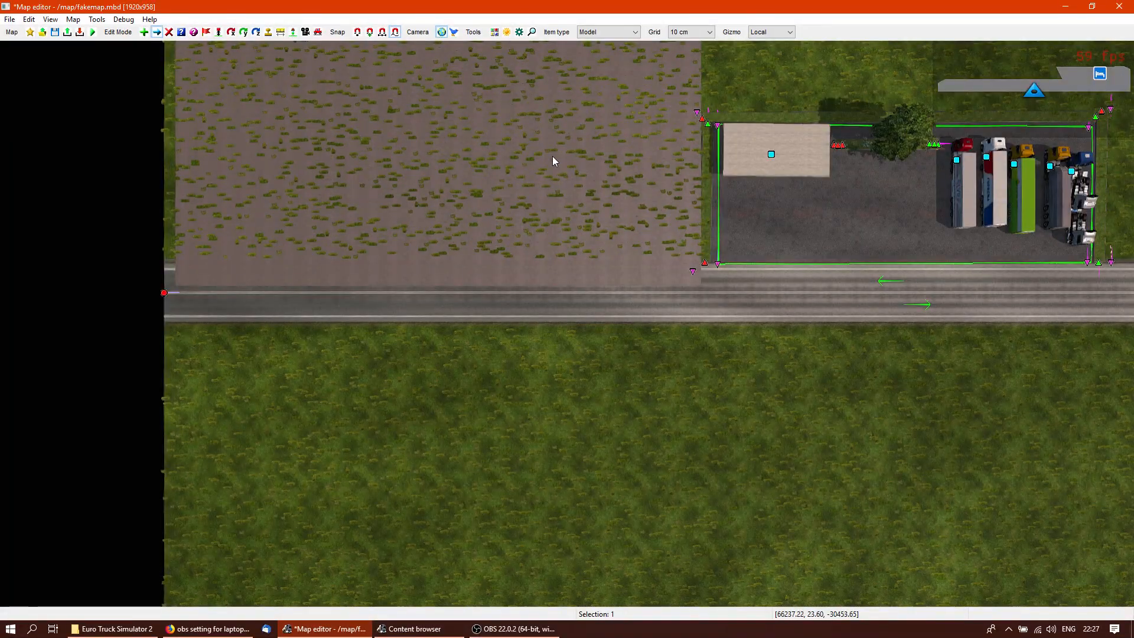
pyautogui.moveTo(552, 160); pyautogui.dragTo(675, 291, button='right')
pyautogui.moveTo(694, 125); pyautogui.dragTo(696, 98)
pyautogui.moveTo(716, 444); pyautogui.dragTo(711, 325, button='right')
pyautogui.press('p')
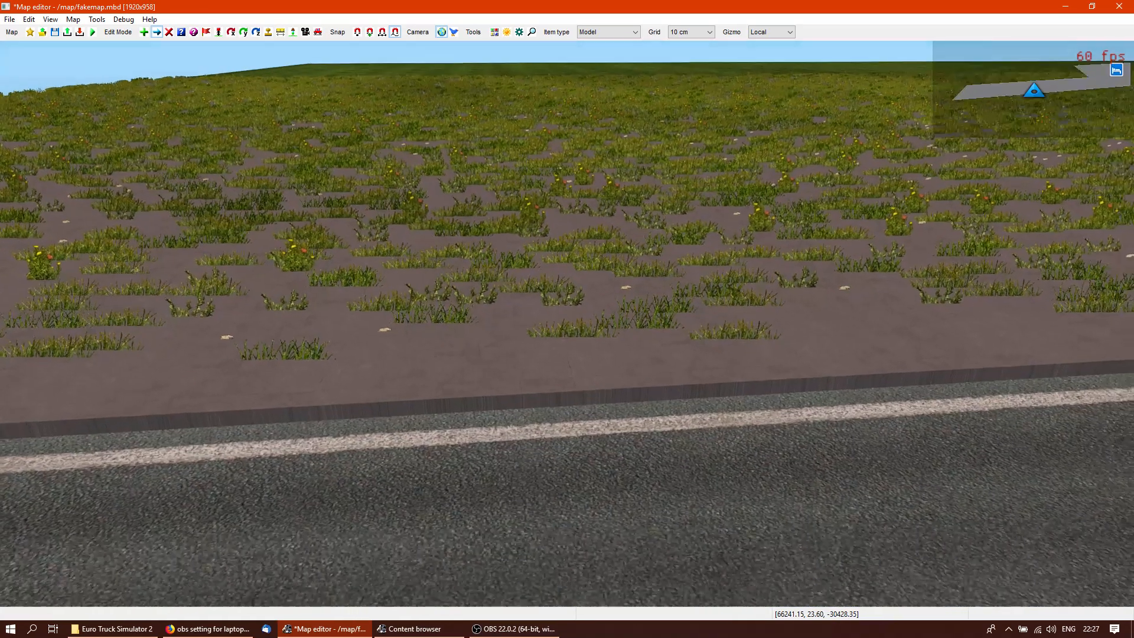
# Set the terrain brush to paint the "grass_austria_main_nograss.mat" material with a custom 5 x 5 size
pyautogui.press('KP_8')
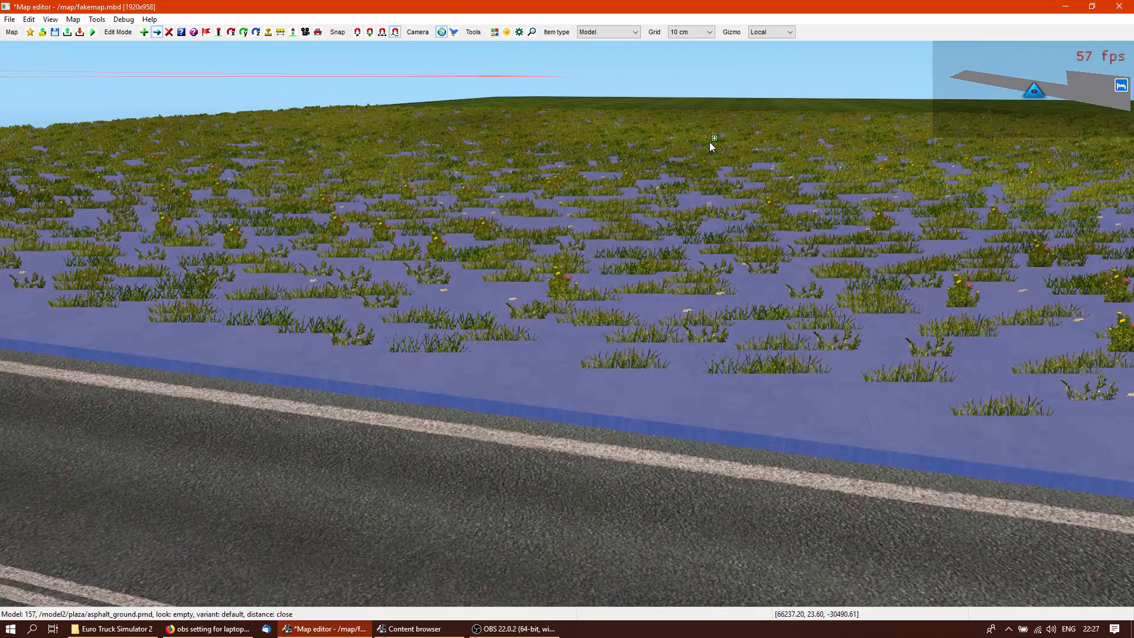
pyautogui.click(710, 142)
pyautogui.moveTo(725, 73); pyautogui.dragTo(706, 67)
pyautogui.press('F2')
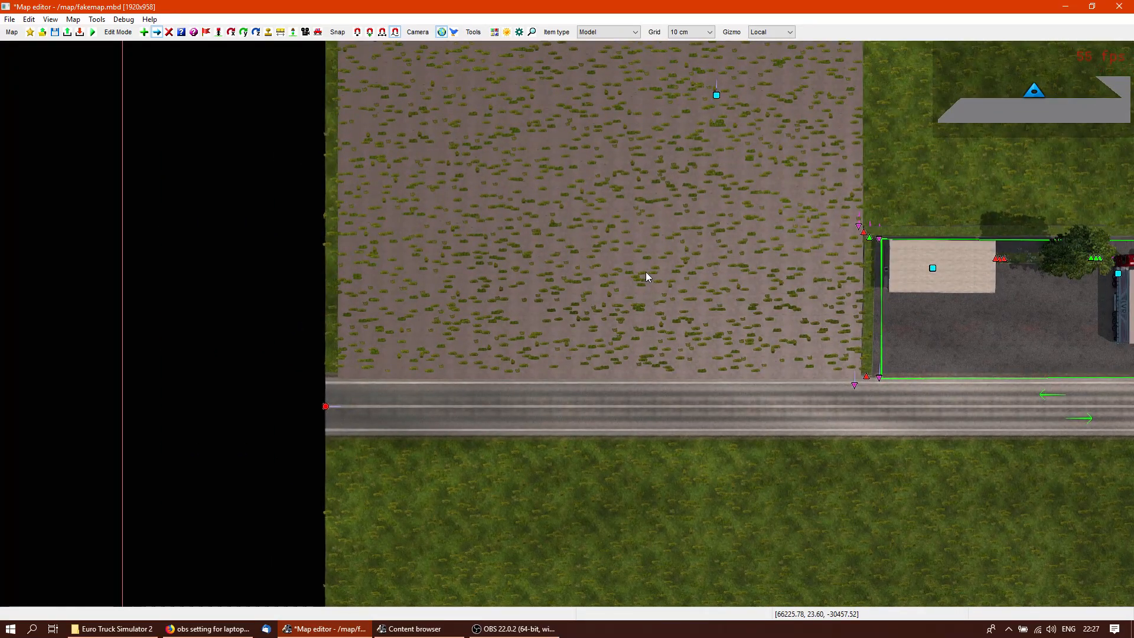
pyautogui.moveTo(648, 272); pyautogui.dragTo(636, 268, button='middle')
pyautogui.press('t')
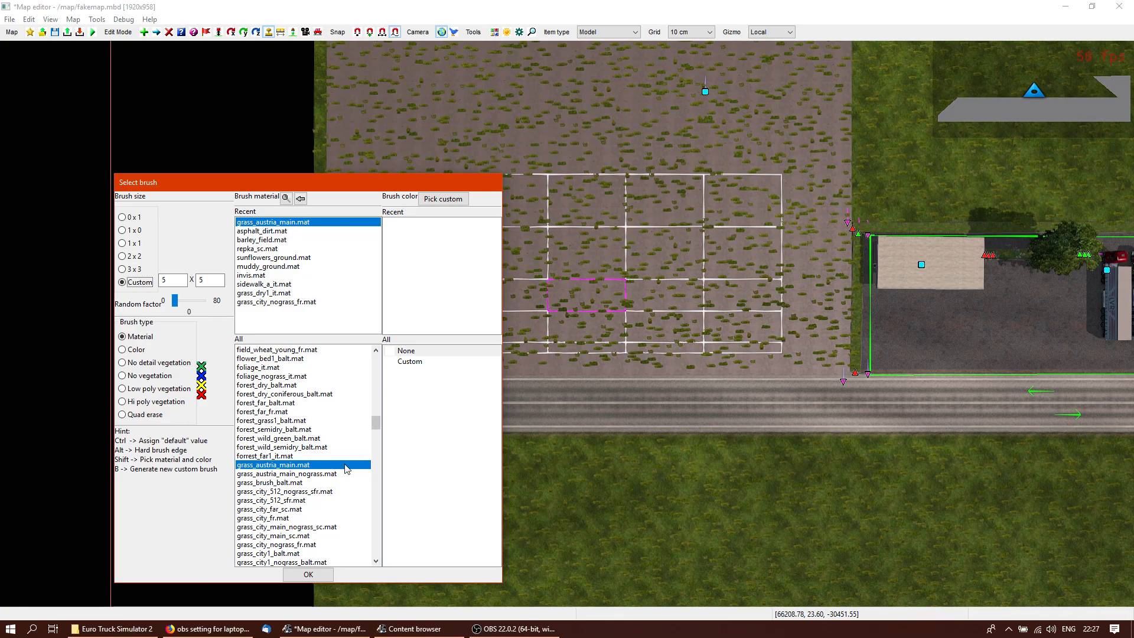
pyautogui.click(298, 474)
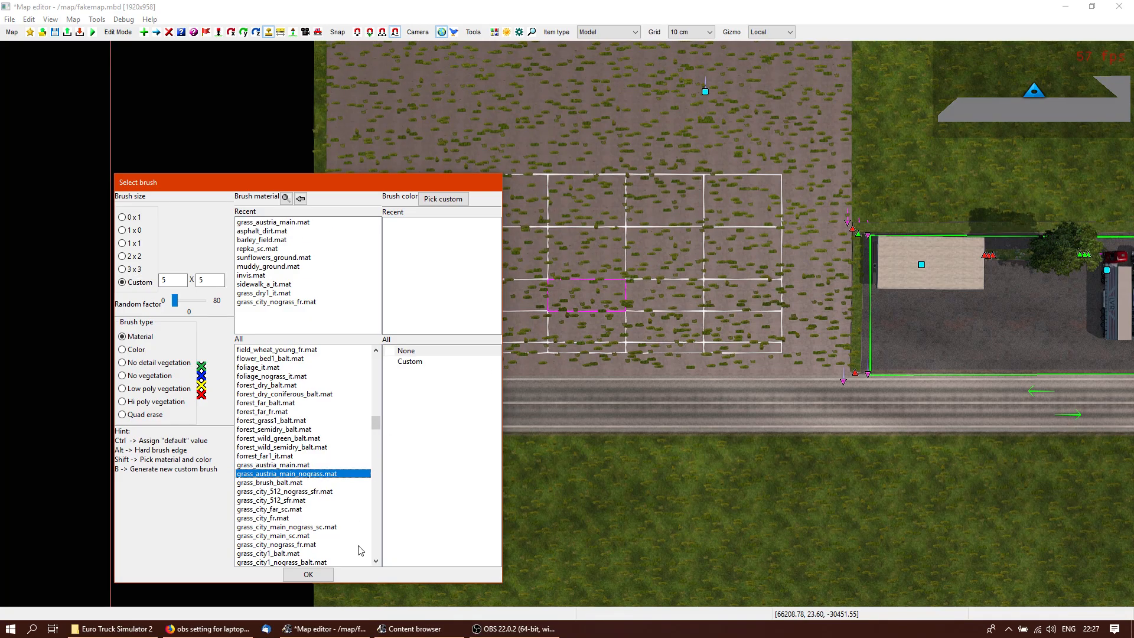
pyautogui.click(304, 577)
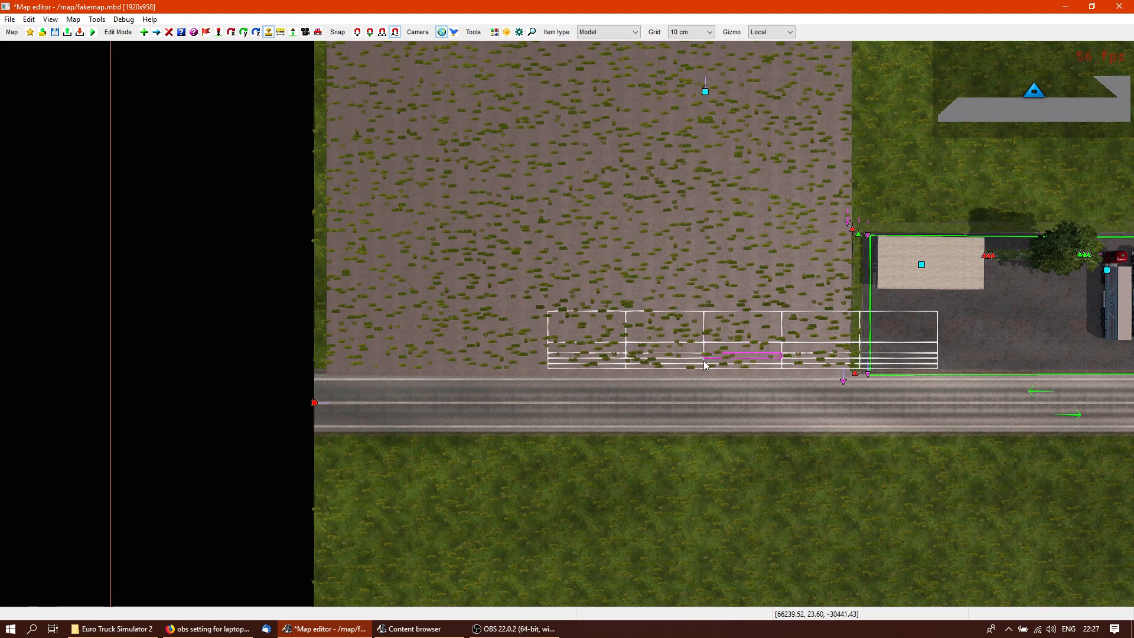
# Paint the no-grass material over the terrain beneath the whole new asphalt area
pyautogui.moveTo(682, 360)
pyautogui.mouseDown()
pyautogui.moveTo(679, 179)
pyautogui.moveTo(619, 264)
pyautogui.mouseUp()
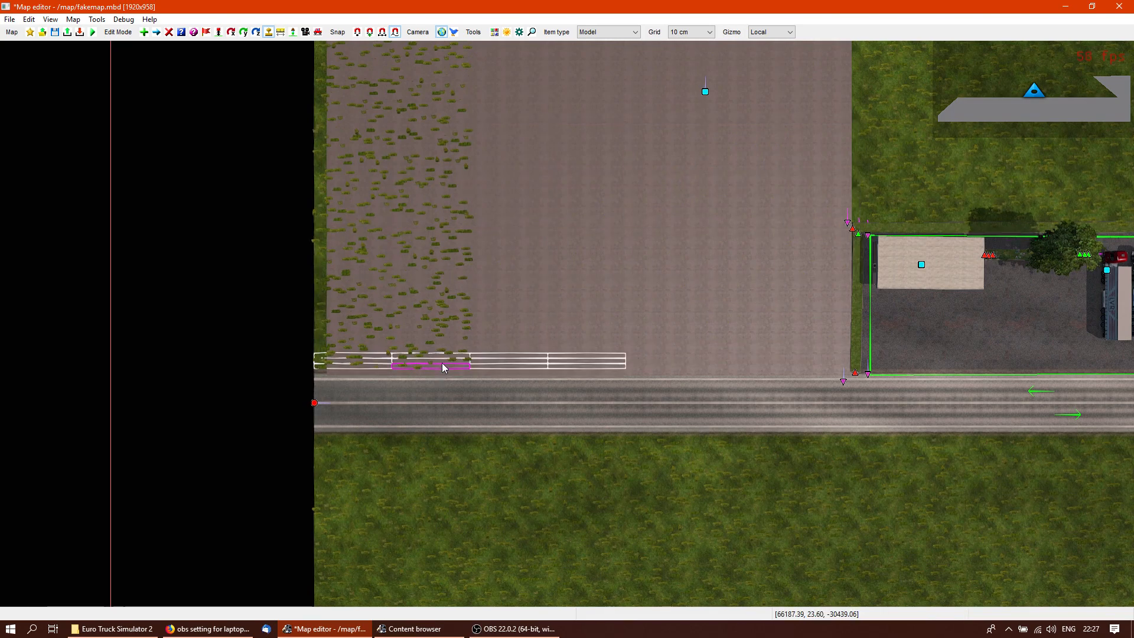
pyautogui.moveTo(442, 366); pyautogui.dragTo(452, 126)
pyautogui.moveTo(731, 234); pyautogui.dragTo(714, 317, button='right')
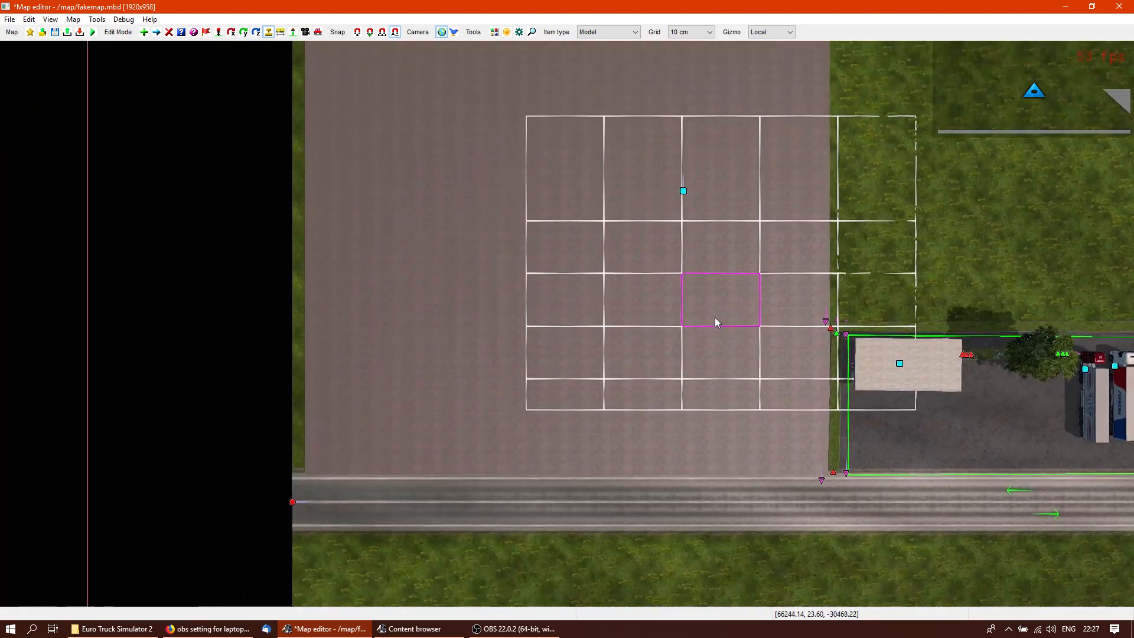
# Leave terrain painting and examine the new asphalt's front edge where it meets the road, from the grass strip to the far end
pyautogui.press('p')
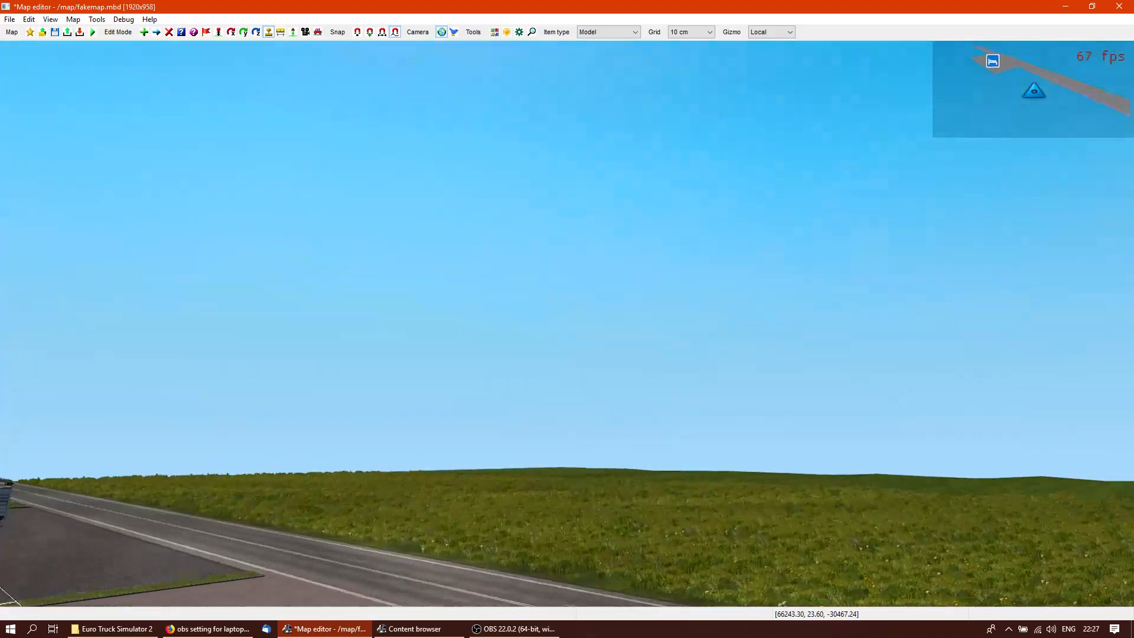
pyautogui.press('p')
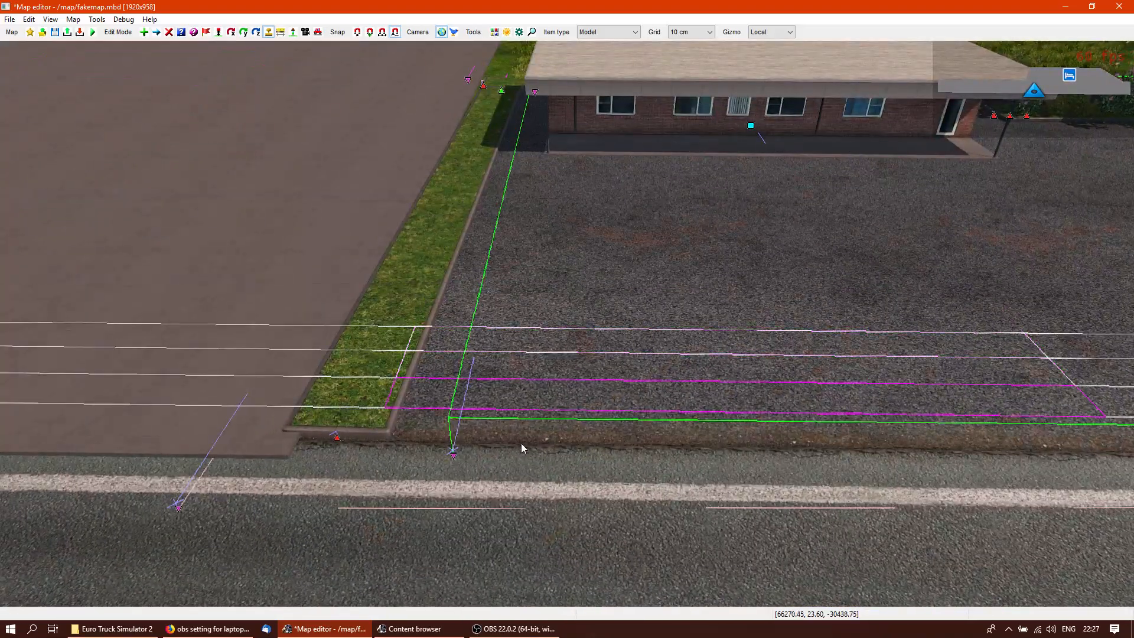
pyautogui.press('Escape')
pyautogui.moveTo(433, 470); pyautogui.dragTo(550, 377, button='right')
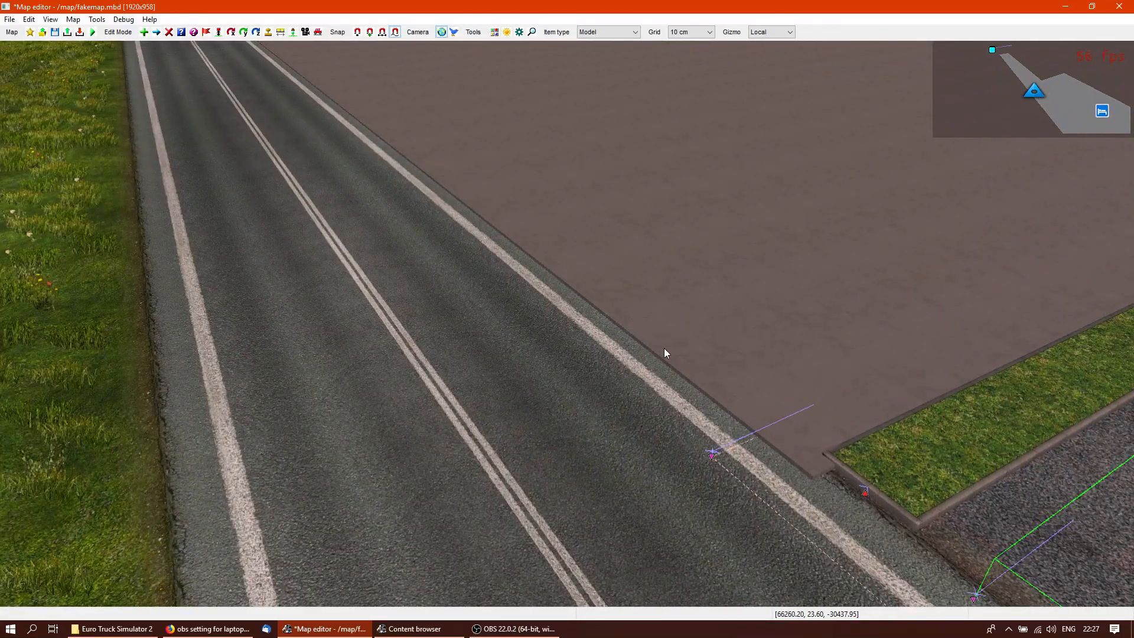
pyautogui.press('p')
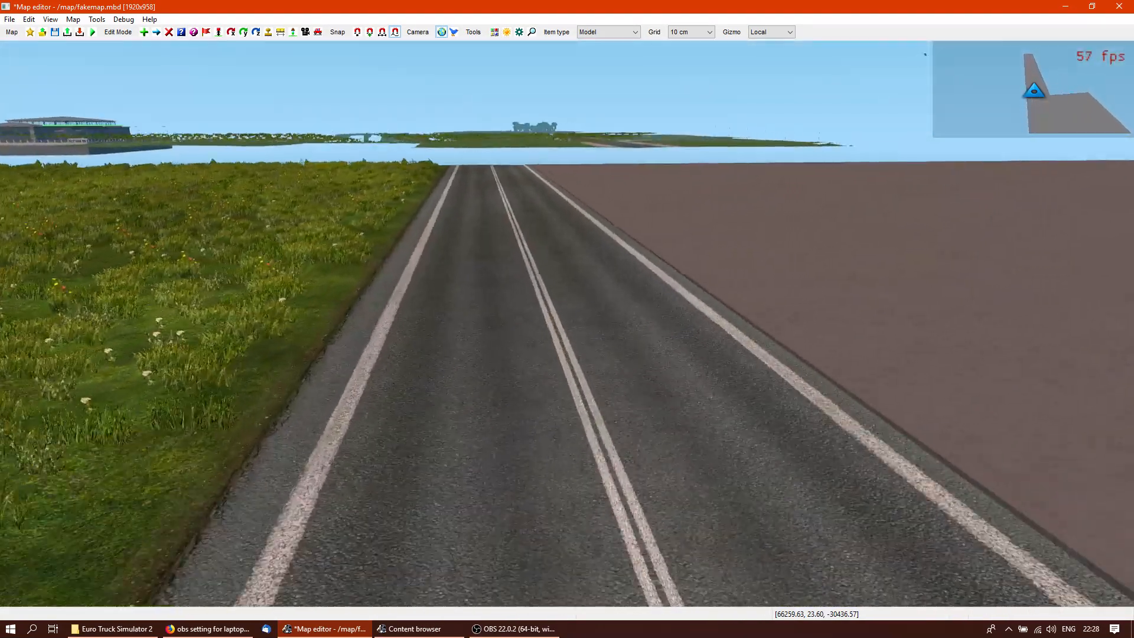
pyautogui.moveTo(585, 277); pyautogui.dragTo(615, 353, button='right')
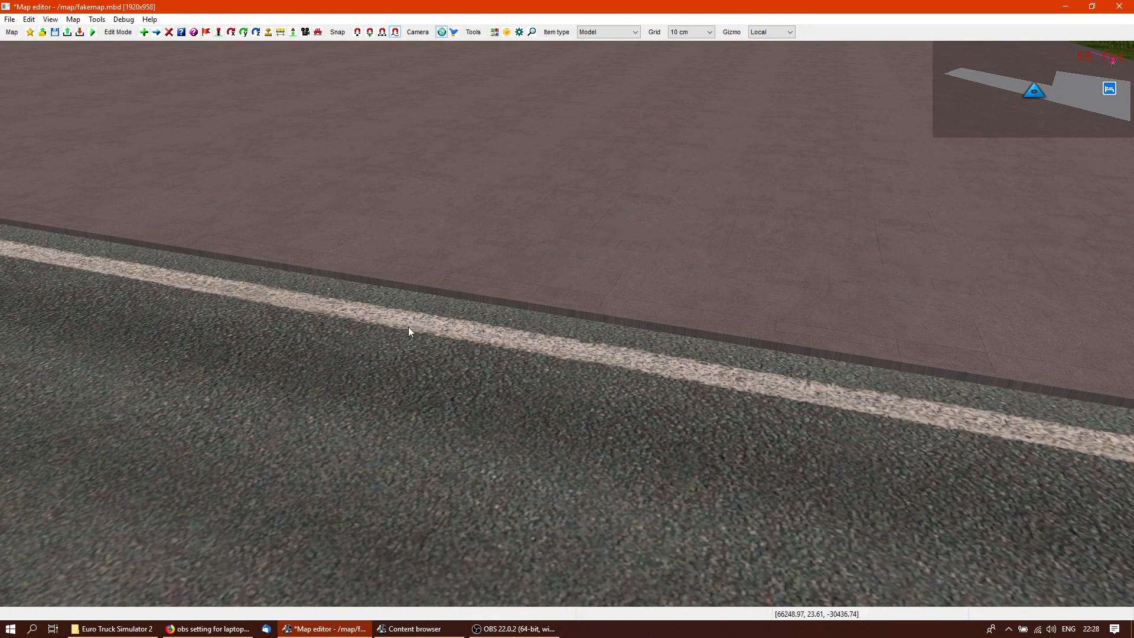
pyautogui.press('o')
pyautogui.moveTo(427, 310); pyautogui.dragTo(667, 286, button='right')
pyautogui.press('p')
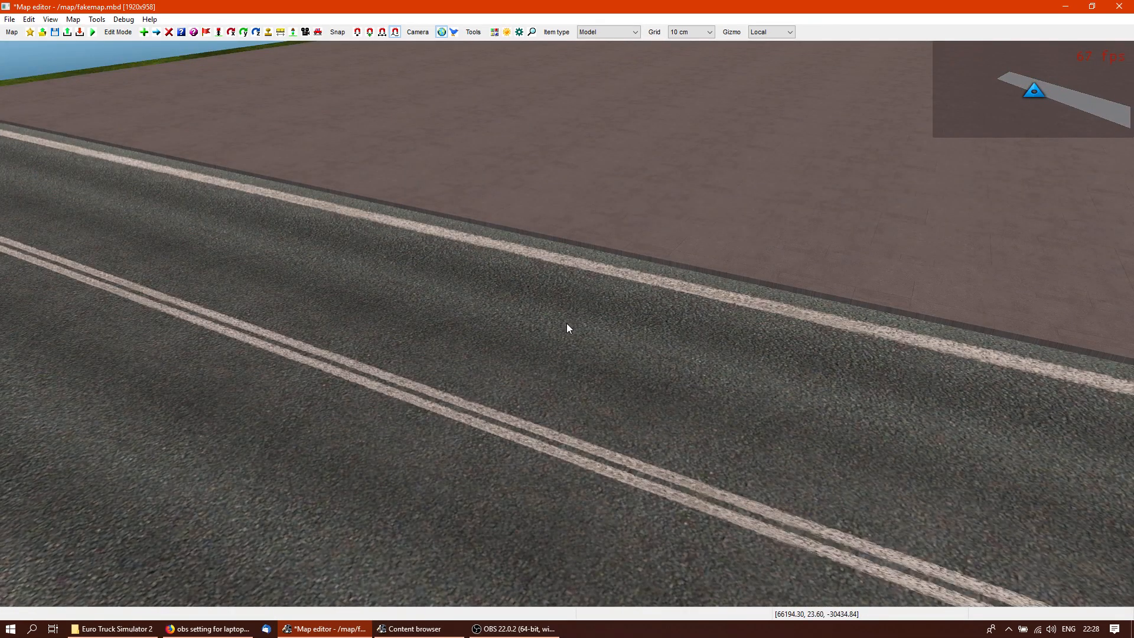
# Place a "speedbump 02 fr" buildings item about 7.7 m long along the road's edge line in front of the new asphalt
pyautogui.press('e')
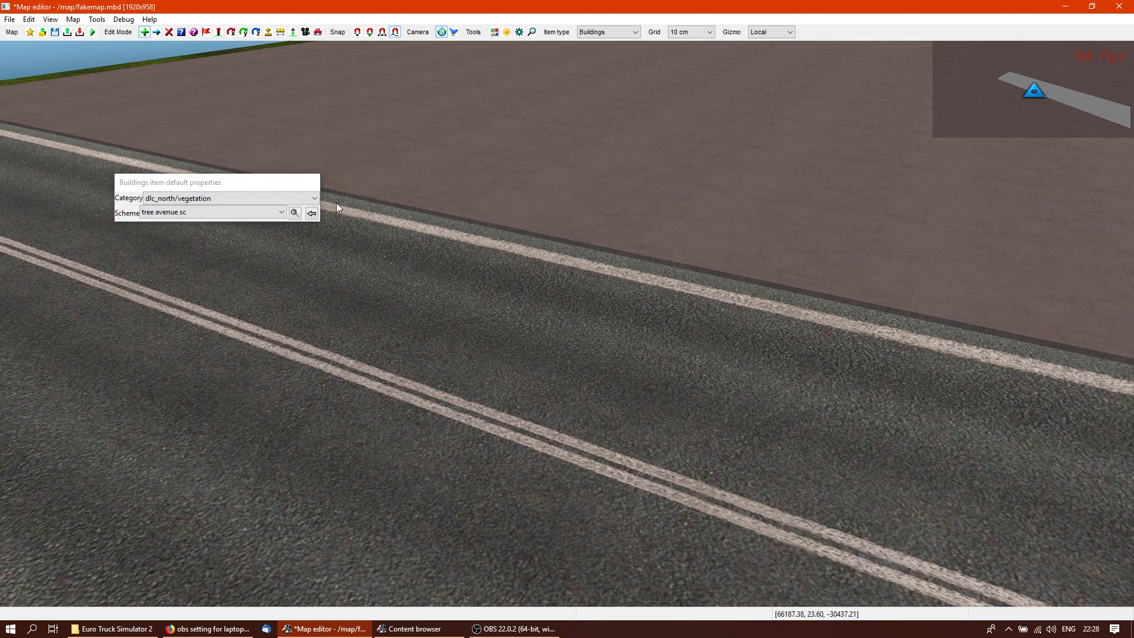
pyautogui.click(295, 213)
pyautogui.click(621, 485)
pyautogui.write('speed')
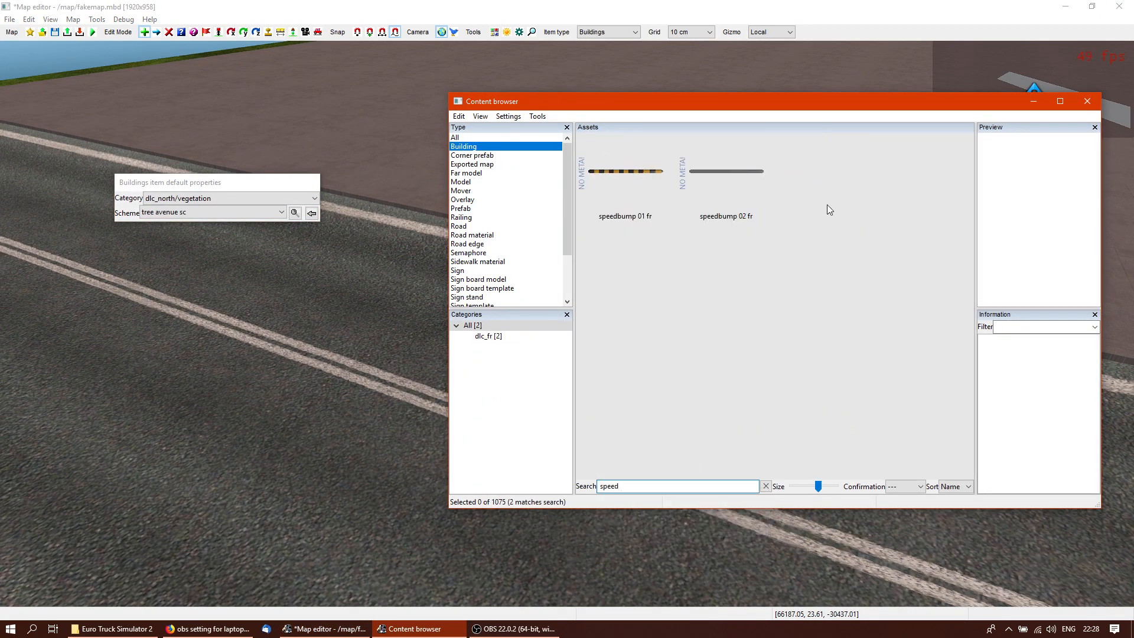
pyautogui.click(732, 174)
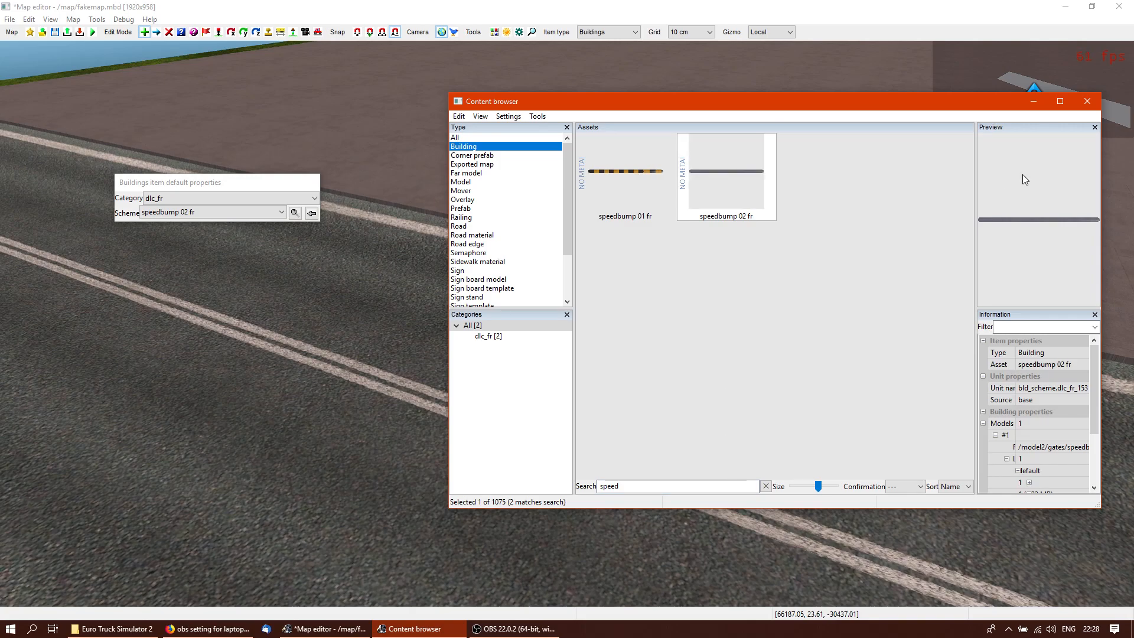
pyautogui.click(1034, 103)
pyautogui.click(530, 248)
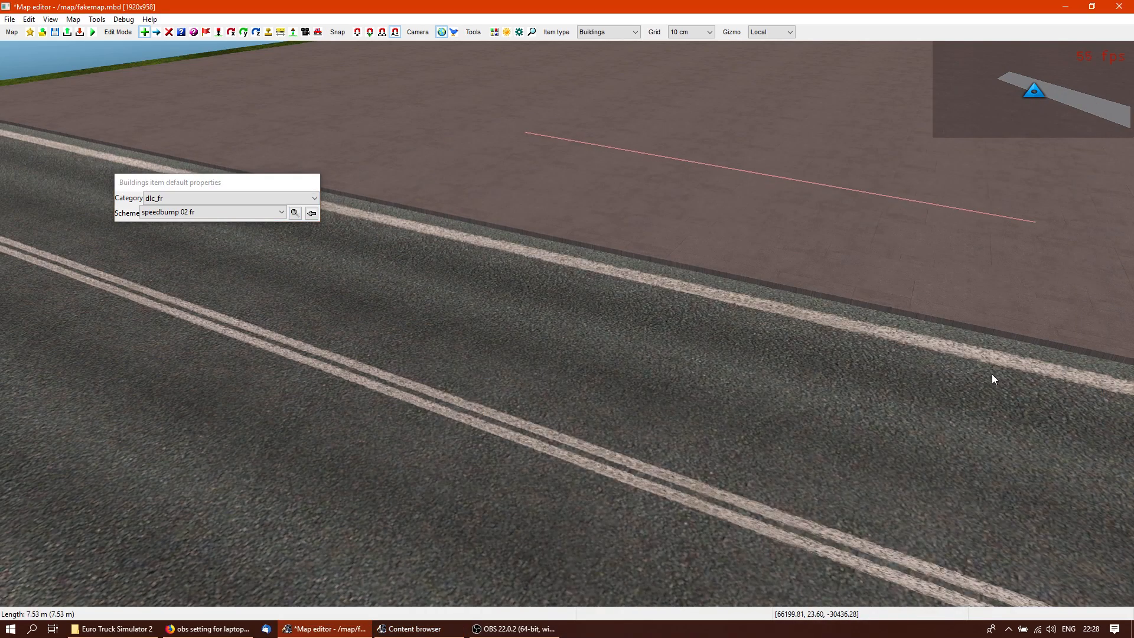
pyautogui.click(995, 374)
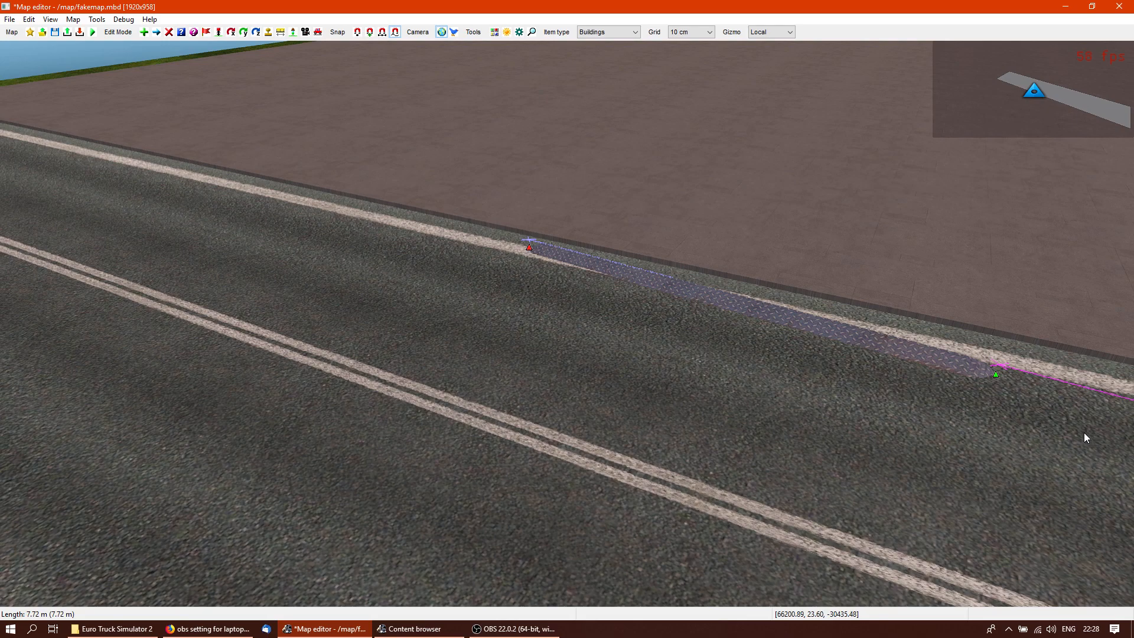
# Move both end nodes of the speed bump so it runs along the asphalt's entire front edge, from its outer corner to the grass strip
pyautogui.press('p')
pyautogui.scroll(5, 815, 377)
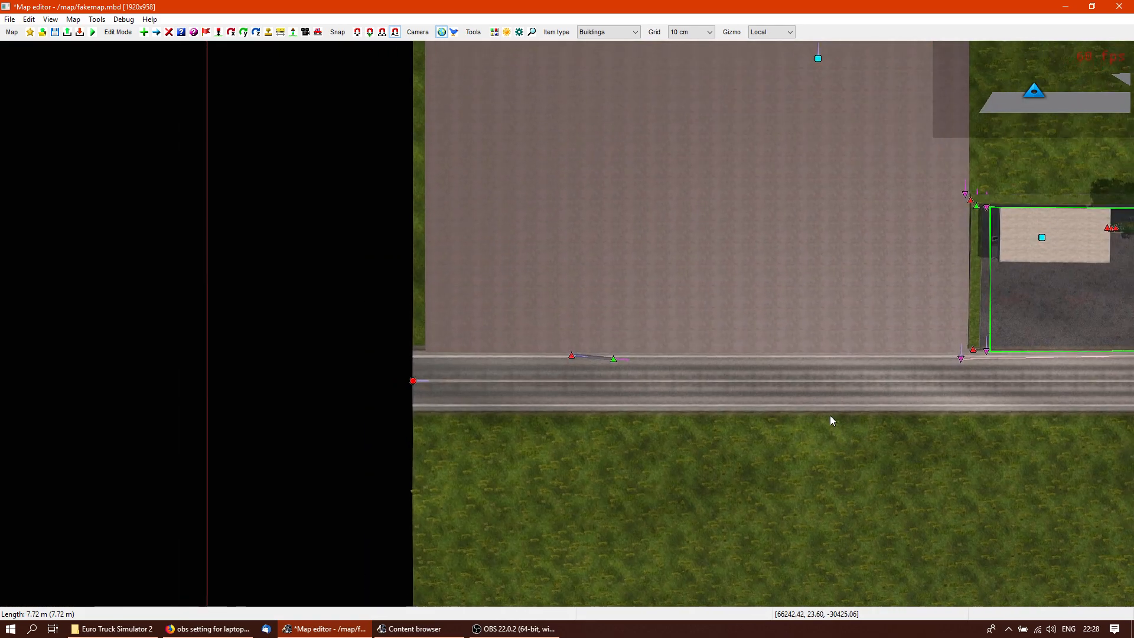
pyautogui.scroll(1, 812, 423)
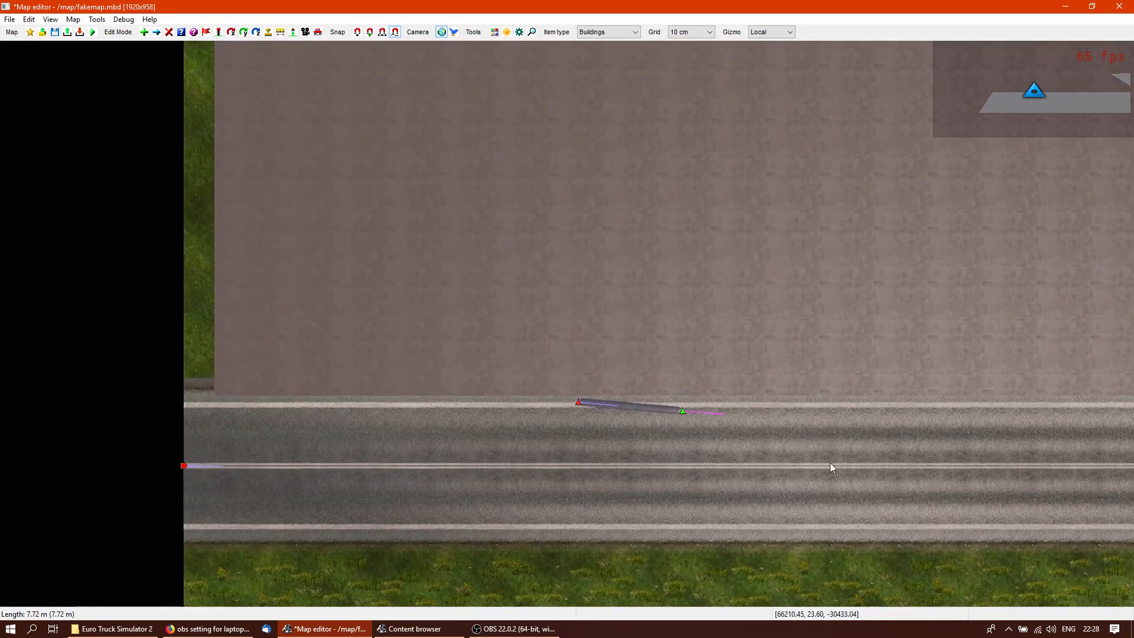
pyautogui.moveTo(824, 456); pyautogui.dragTo(579, 382, button='right')
pyautogui.moveTo(312, 291); pyautogui.dragTo(1087, 292)
pyautogui.press('Right')
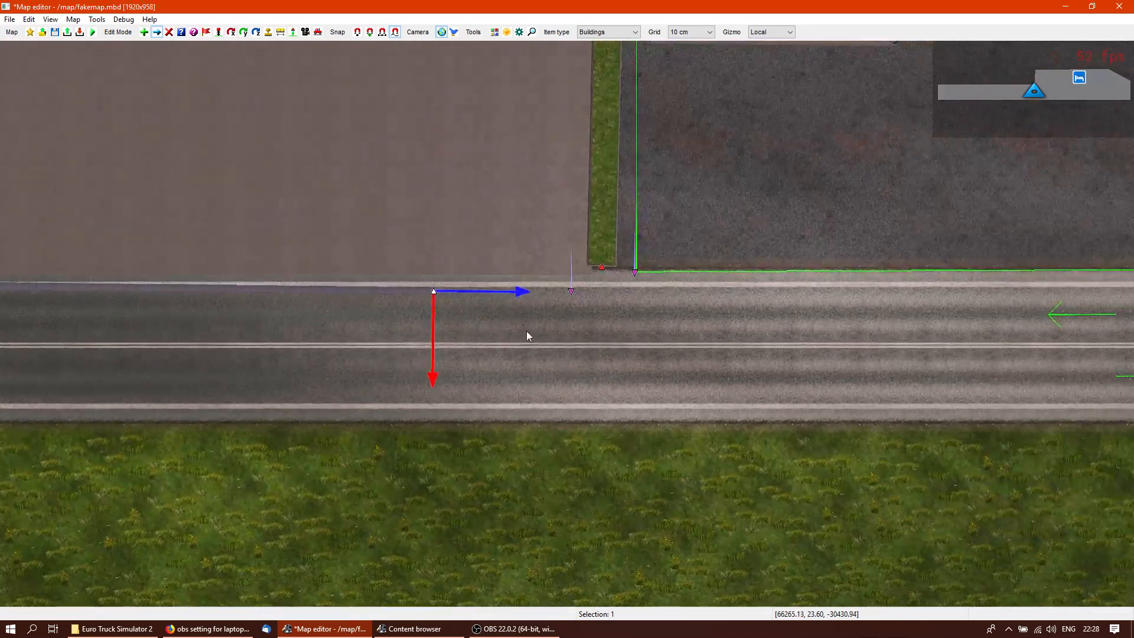
pyautogui.moveTo(433, 292)
pyautogui.mouseDown()
pyautogui.moveTo(590, 299)
pyautogui.moveTo(595, 281)
pyautogui.mouseUp()
pyautogui.moveTo(296, 329); pyautogui.dragTo(1109, 334, button='right')
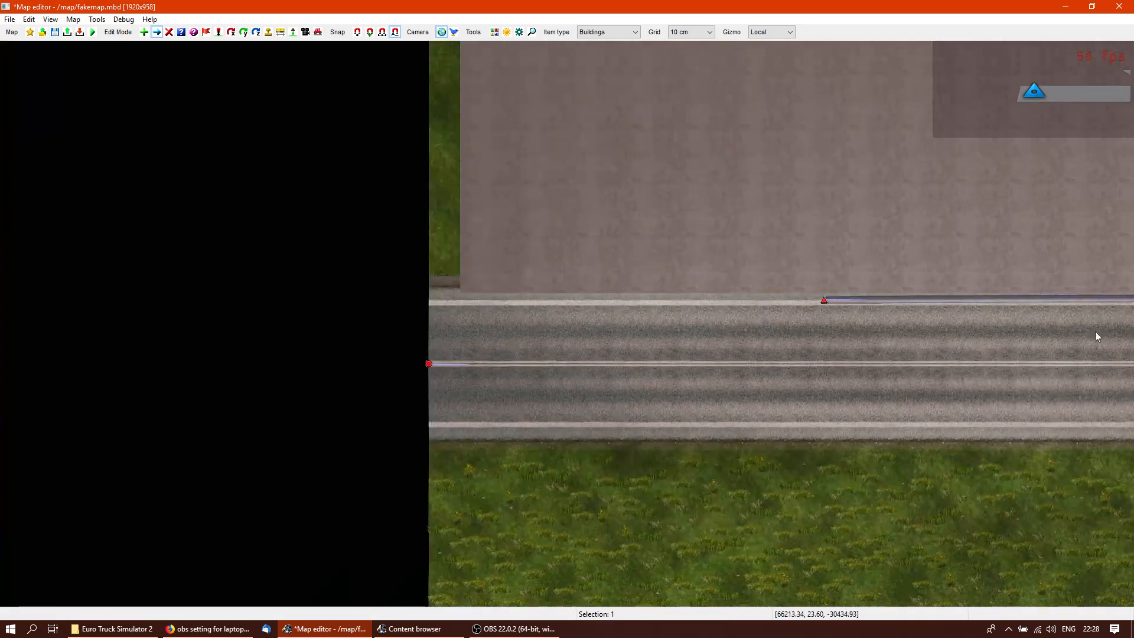
pyautogui.moveTo(823, 301); pyautogui.dragTo(455, 294)
pyautogui.moveTo(907, 387); pyautogui.dragTo(583, 296, button='right')
pyautogui.click(583, 296)
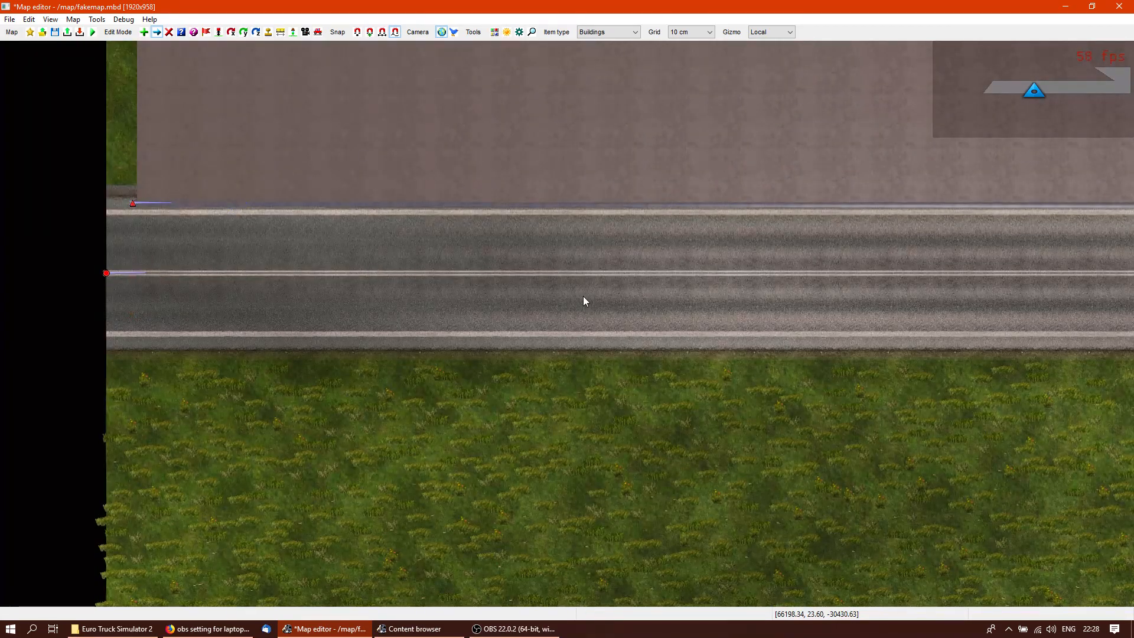
# Examine the new asphalt area, its back edge and its roadside kerb from several angles
pyautogui.press('p')
pyautogui.press('KP_8')
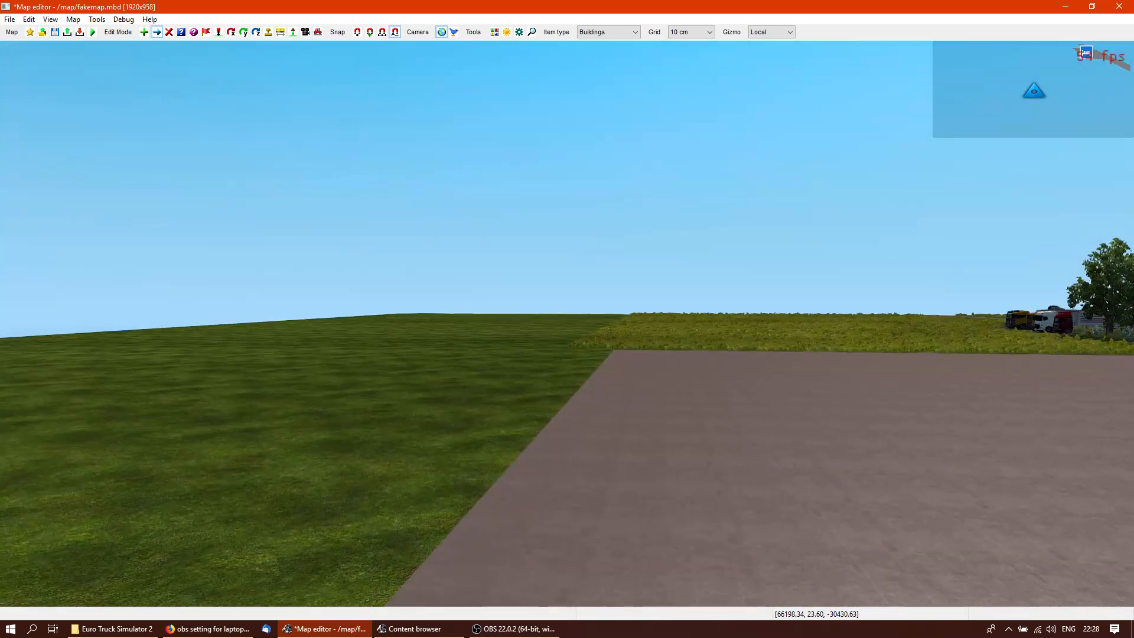
pyautogui.press('Up')
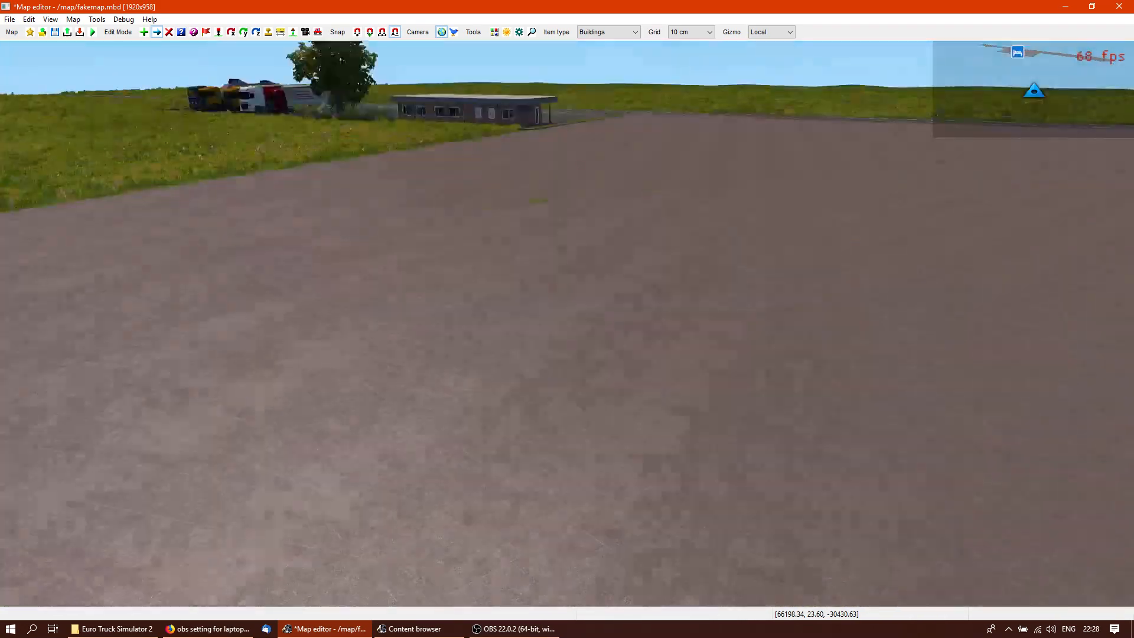
pyautogui.rightClick(796, 326)
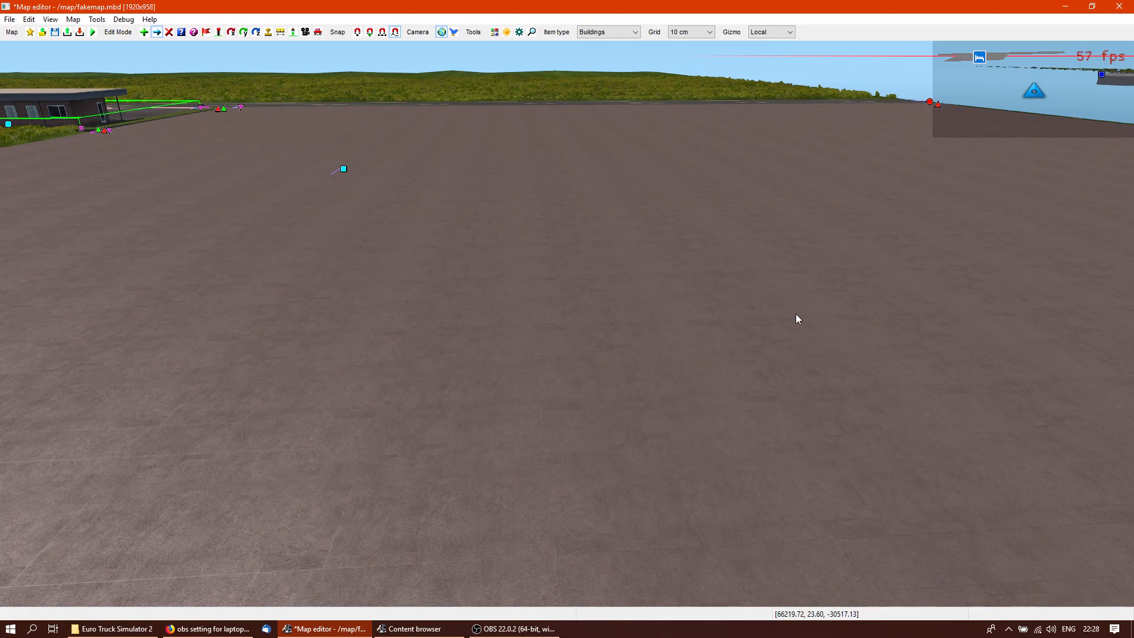
pyautogui.rightClick(796, 314)
pyautogui.press('Up')
pyautogui.rightClick(565, 323)
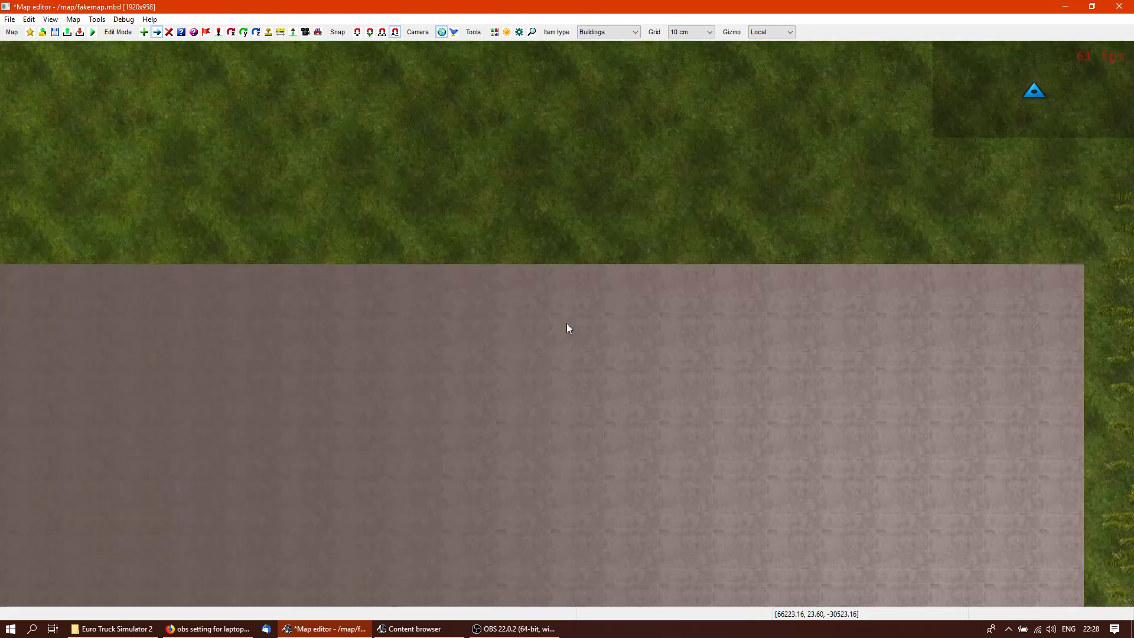
pyautogui.rightClick(566, 324)
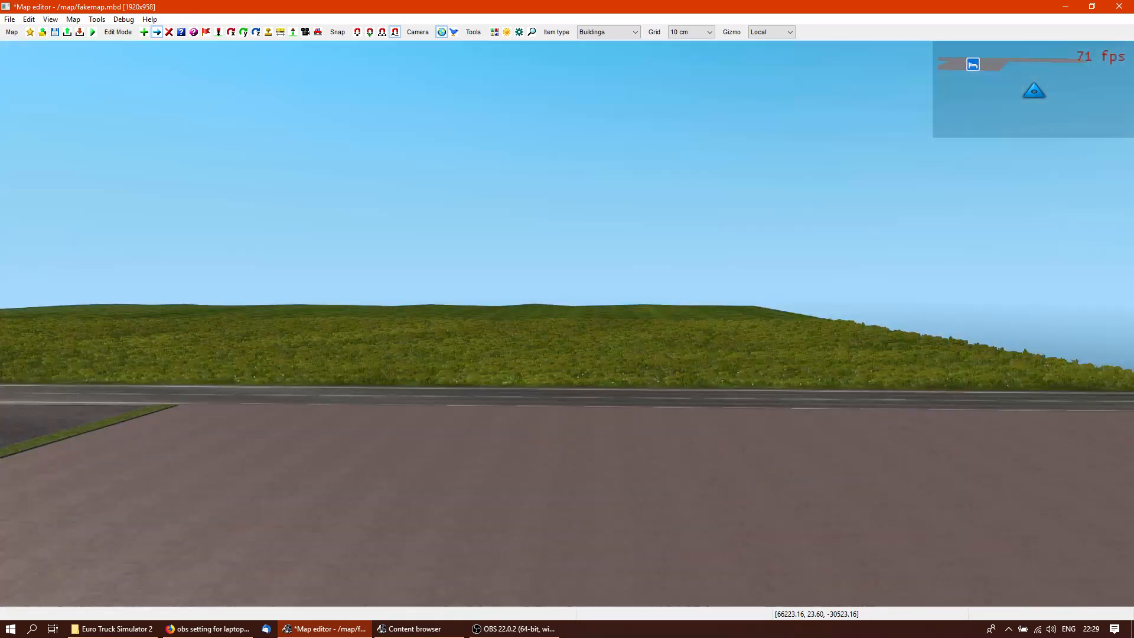
pyautogui.press('Up')
pyautogui.rightClick(631, 276)
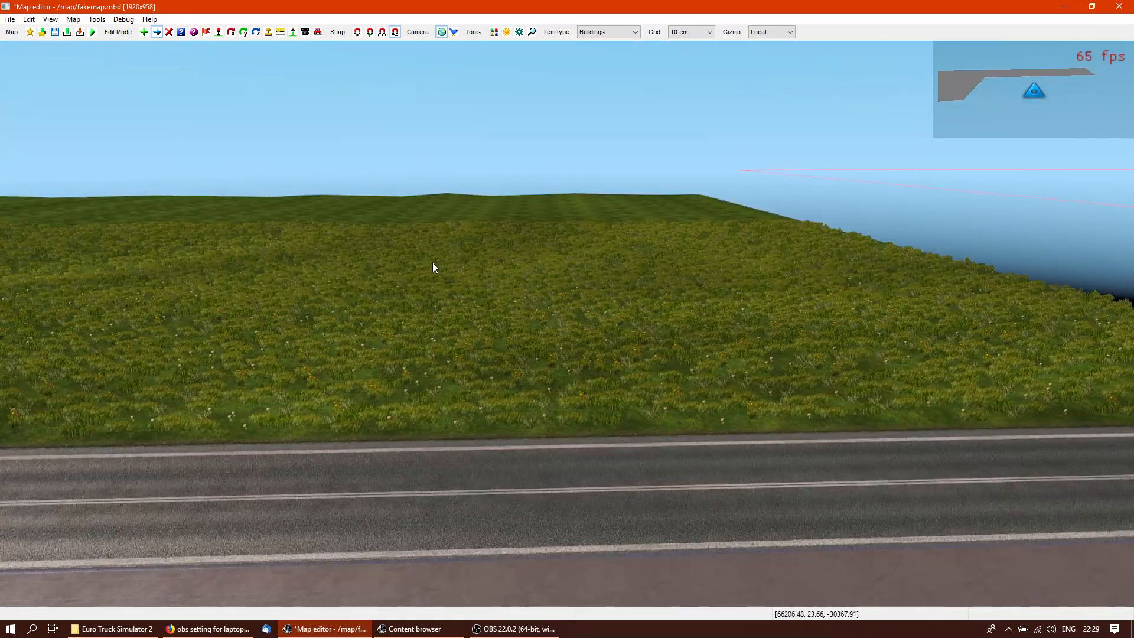
pyautogui.rightClick(455, 292)
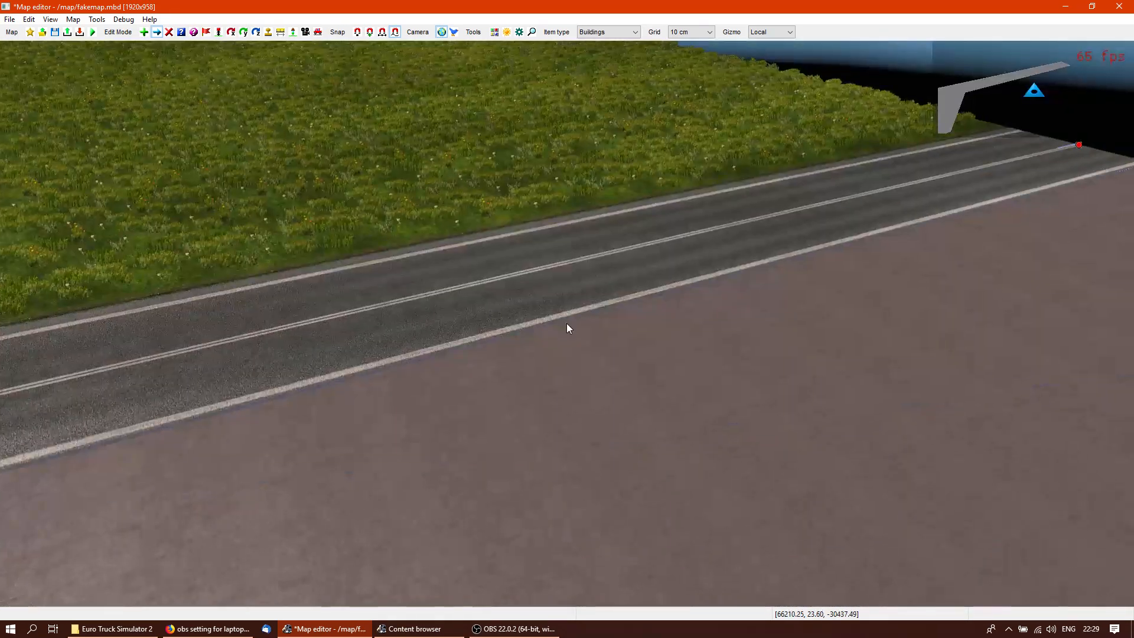
# Search the prefab models for "hotel" and choose the "hotel d sc" prefab in its white variant
pyautogui.scroll(-6, 568, 321)
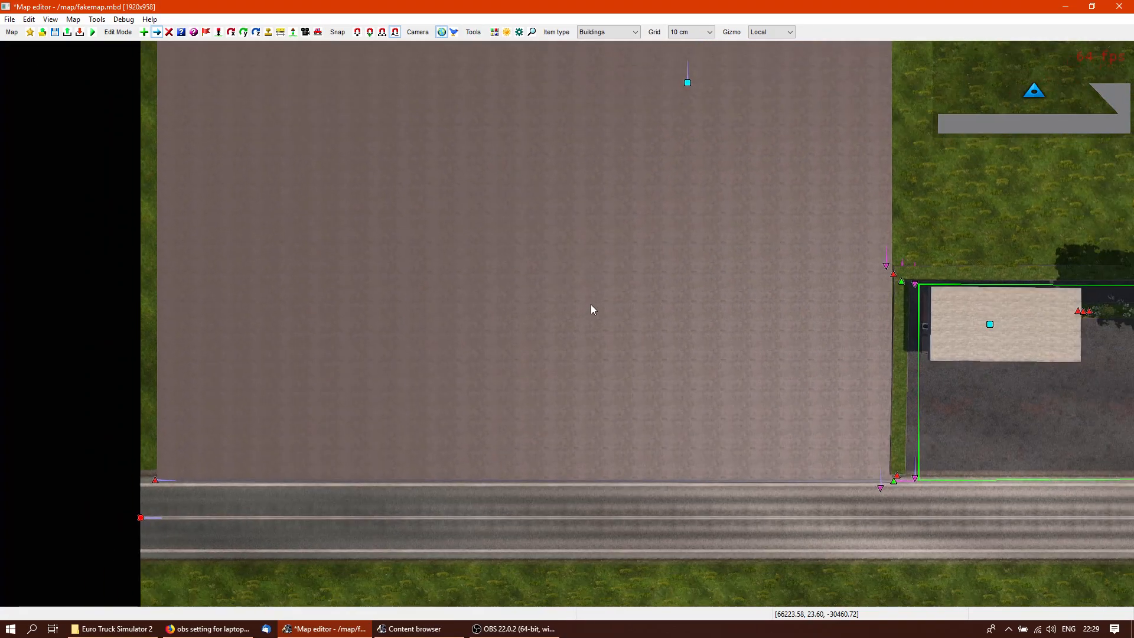
pyautogui.scroll(-1, 593, 304)
pyautogui.moveTo(520, 257); pyautogui.dragTo(599, 358, button='middle')
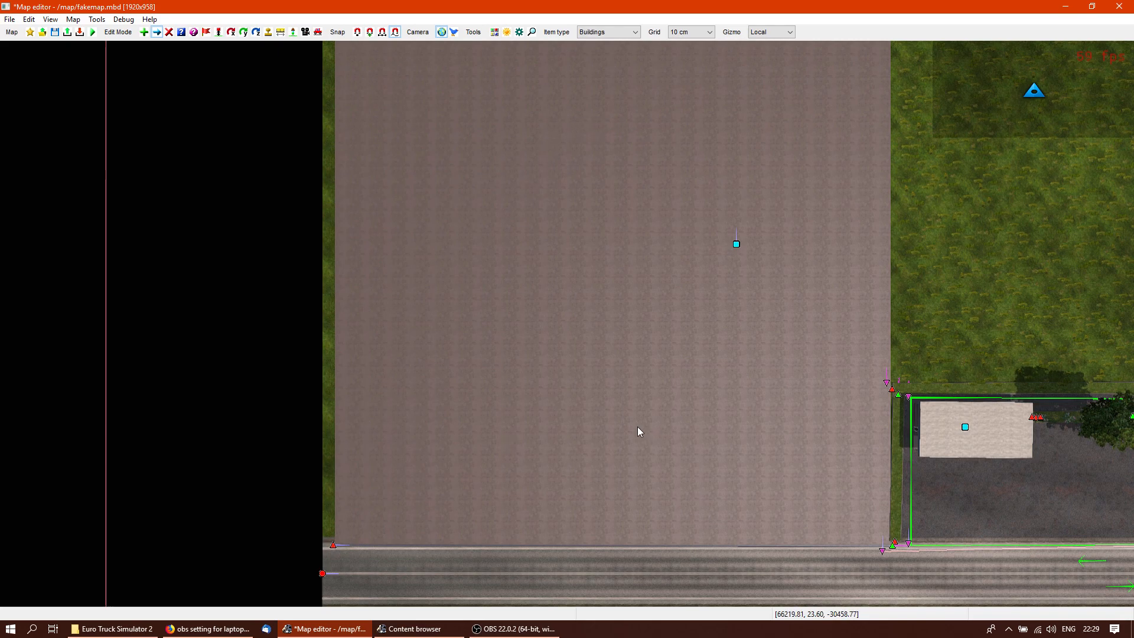
pyautogui.press('p')
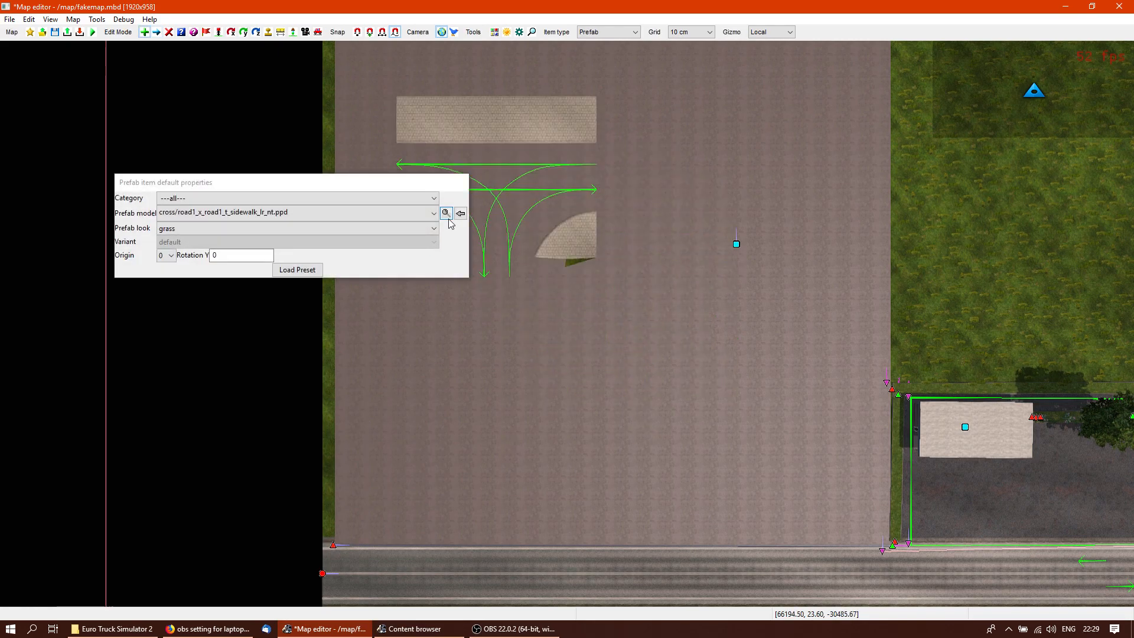
pyautogui.click(446, 214)
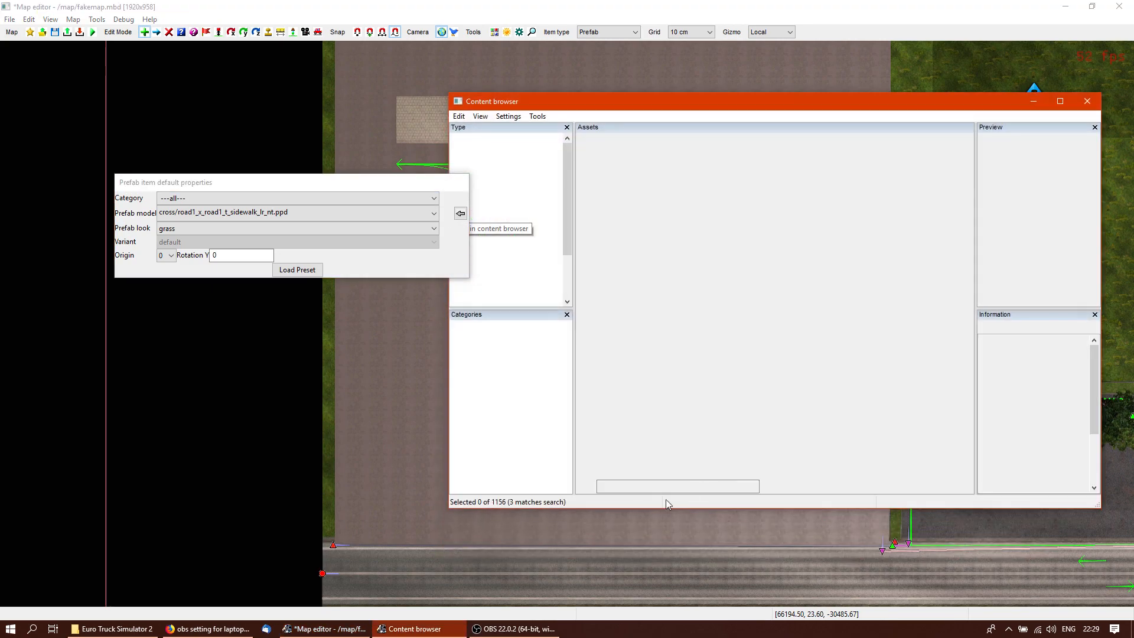
pyautogui.click(650, 485)
pyautogui.write('hotel')
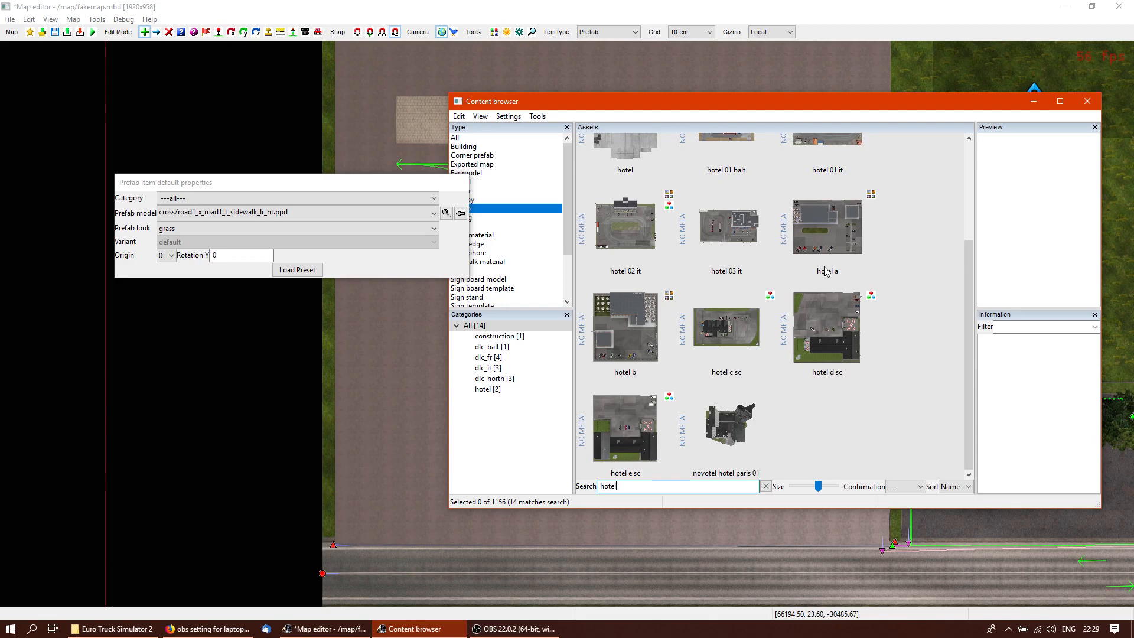
pyautogui.click(833, 313)
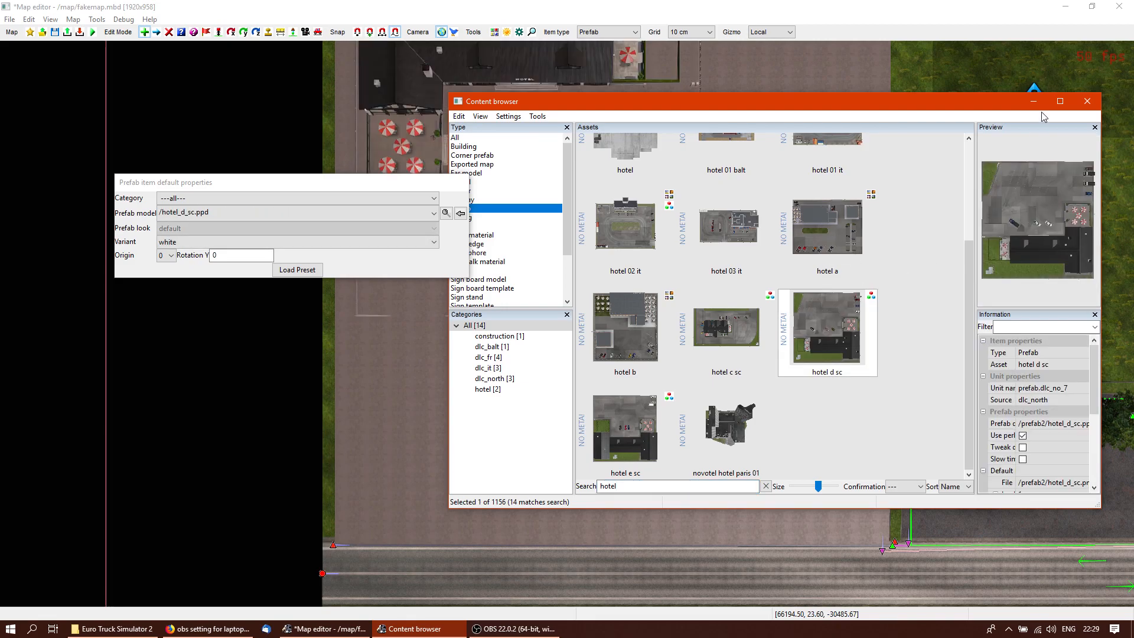
pyautogui.click(1033, 101)
# Place the hotel prefab on the new asphalt area, near its outer edge and set back from the road
pyautogui.moveTo(618, 211); pyautogui.dragTo(831, 456, button='right')
pyautogui.moveTo(744, 521); pyautogui.dragTo(707, 311, button='right')
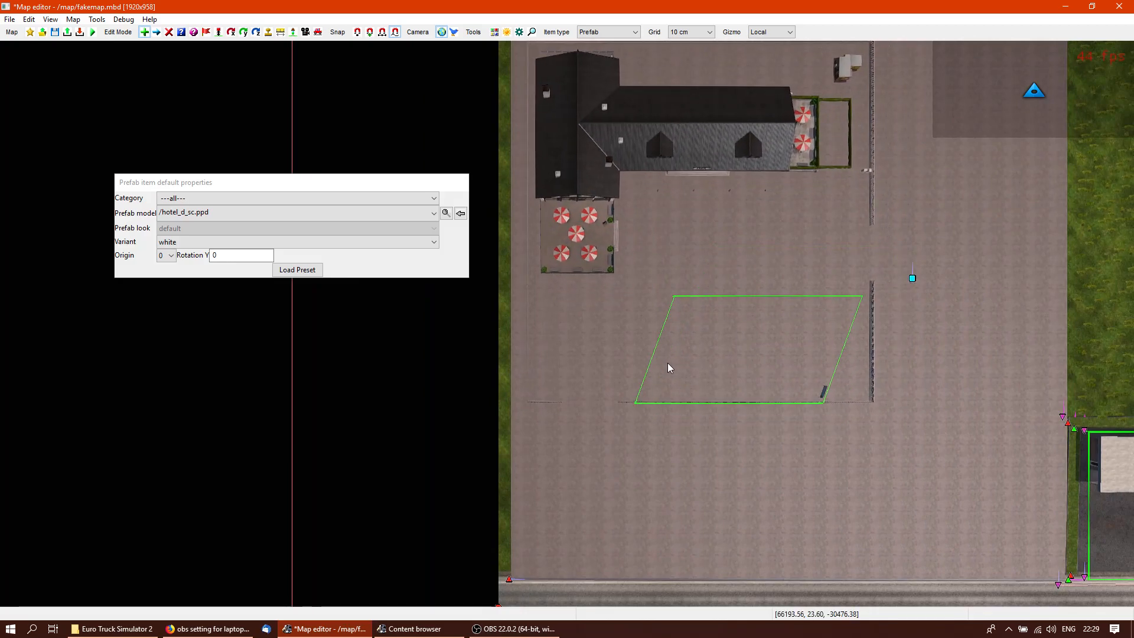
pyautogui.click(667, 363)
pyautogui.press('Escape')
# Raise the hotel prefab slightly so its own paving and grass lie above the surrounding asphalt
pyautogui.moveTo(776, 496); pyautogui.dragTo(413, 428, button='right')
pyautogui.press('space')
pyautogui.press('Up')
pyautogui.moveTo(567, 323); pyautogui.dragTo(673, 473, button='right')
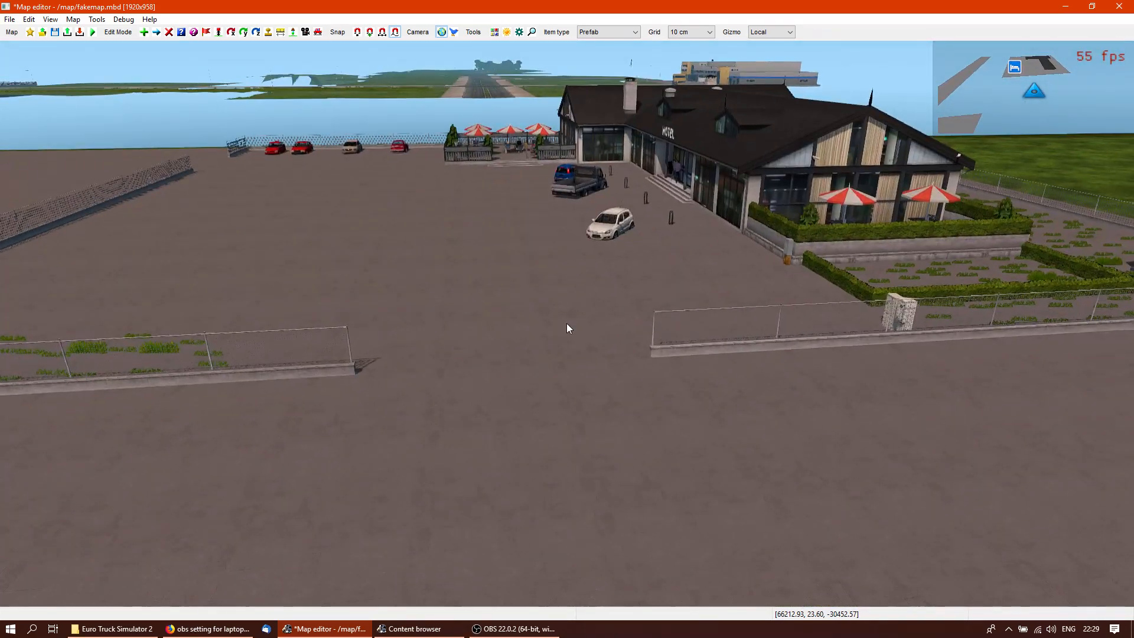
pyautogui.press('m')
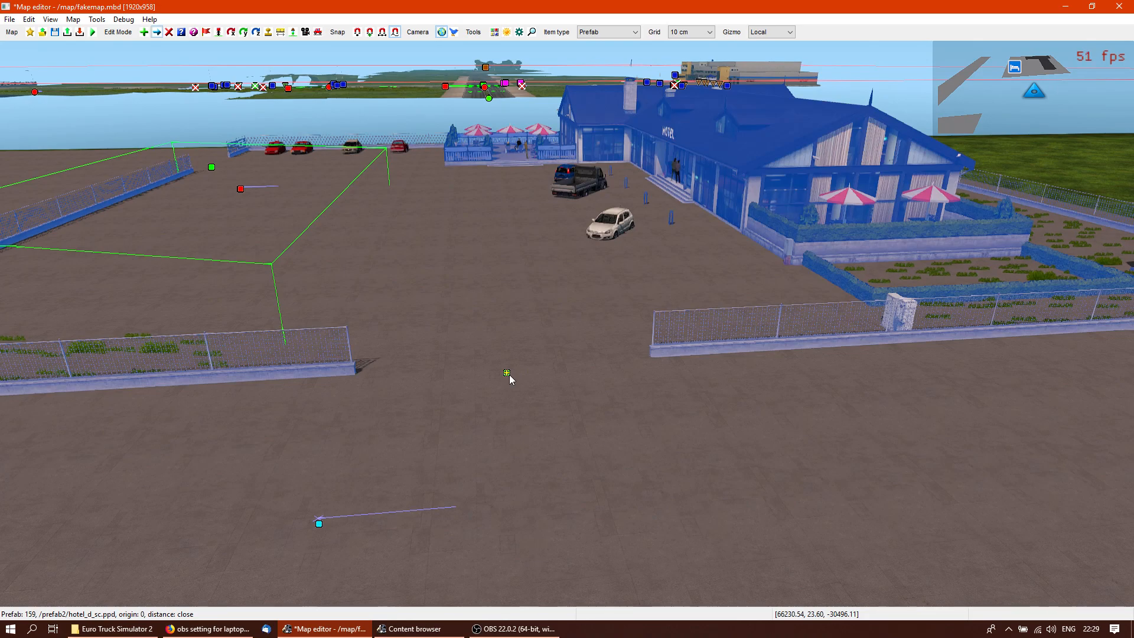
pyautogui.click(506, 373)
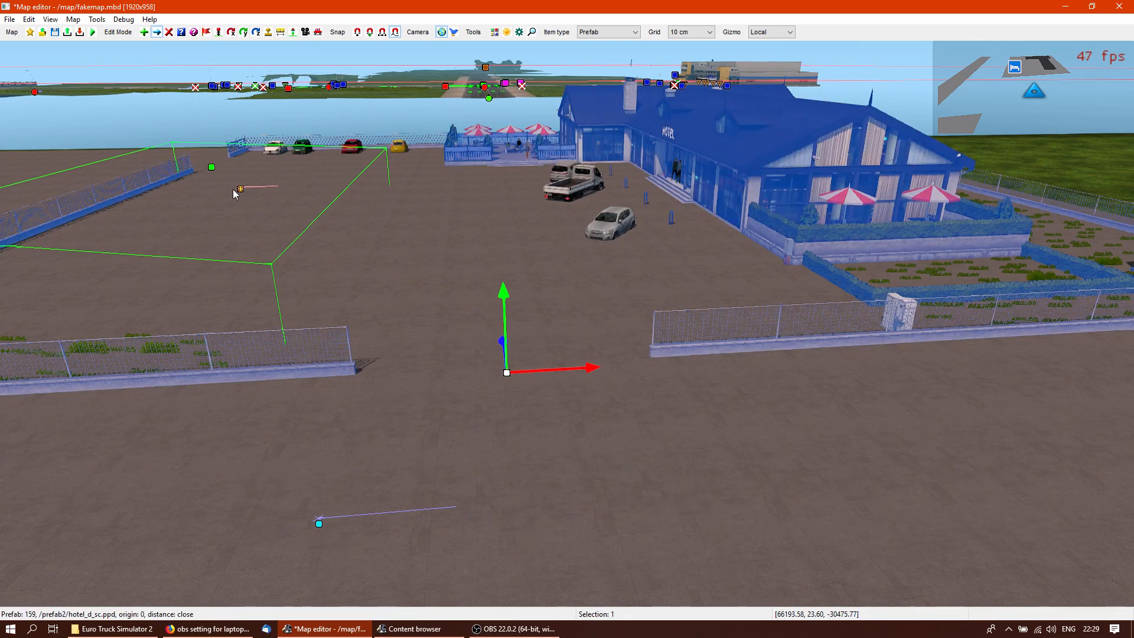
pyautogui.moveTo(502, 293); pyautogui.dragTo(466, 291)
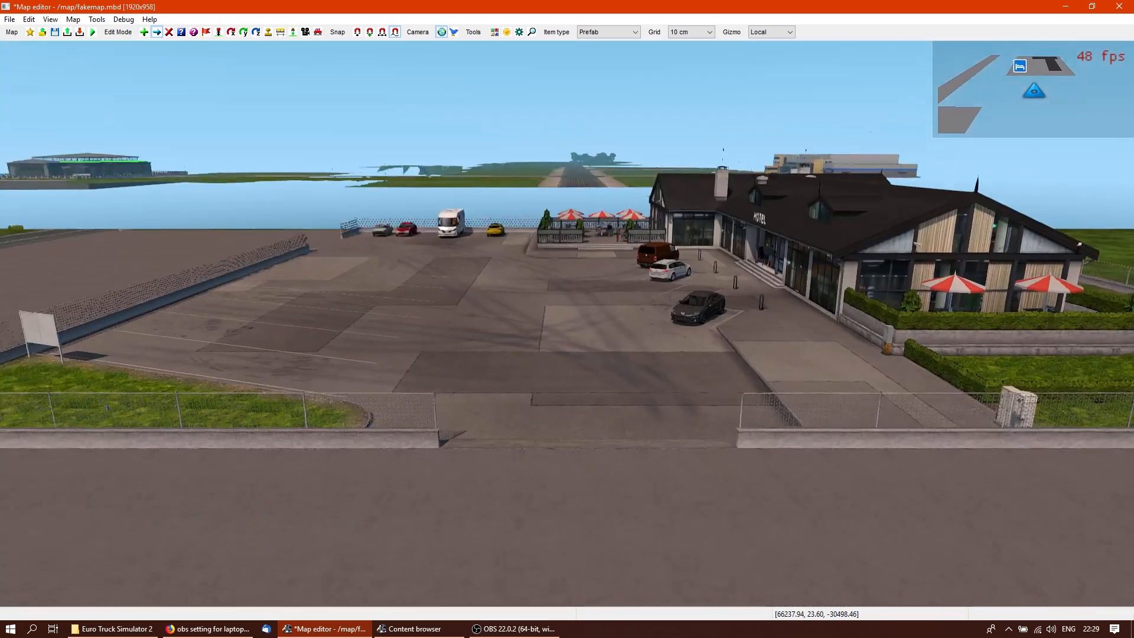
# Examine the raised hotel from its parking entrance and from above, along with the neighbouring truck parking and road
pyautogui.press('Up')
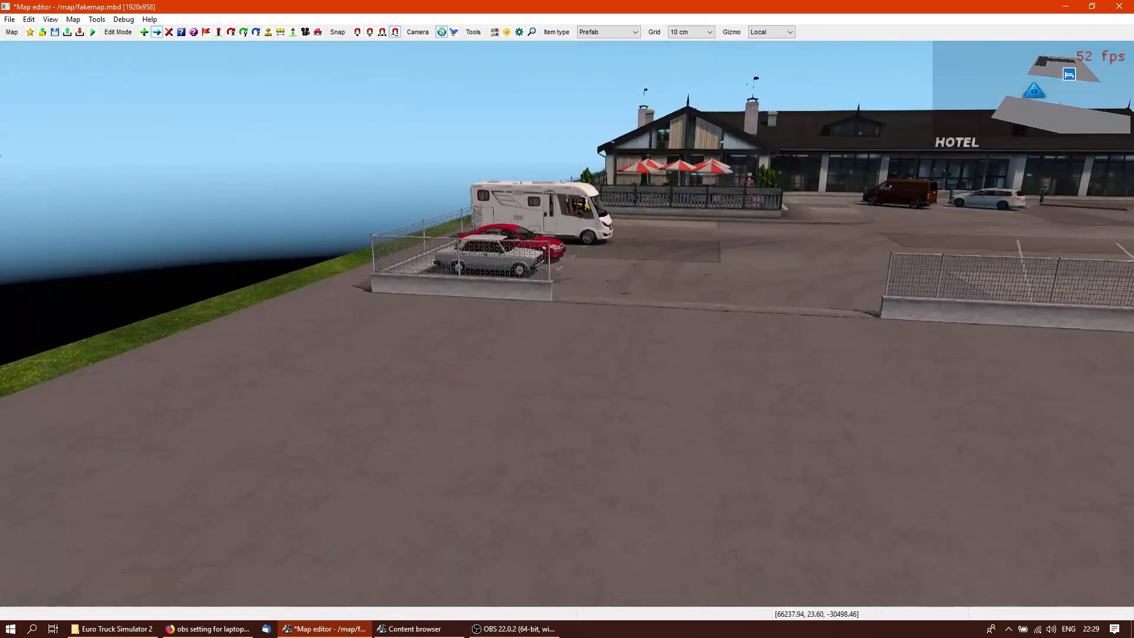
pyautogui.moveTo(567, 348); pyautogui.dragTo(596, 401, button='right')
pyautogui.press('space')
pyautogui.scroll(-1, 699, 351)
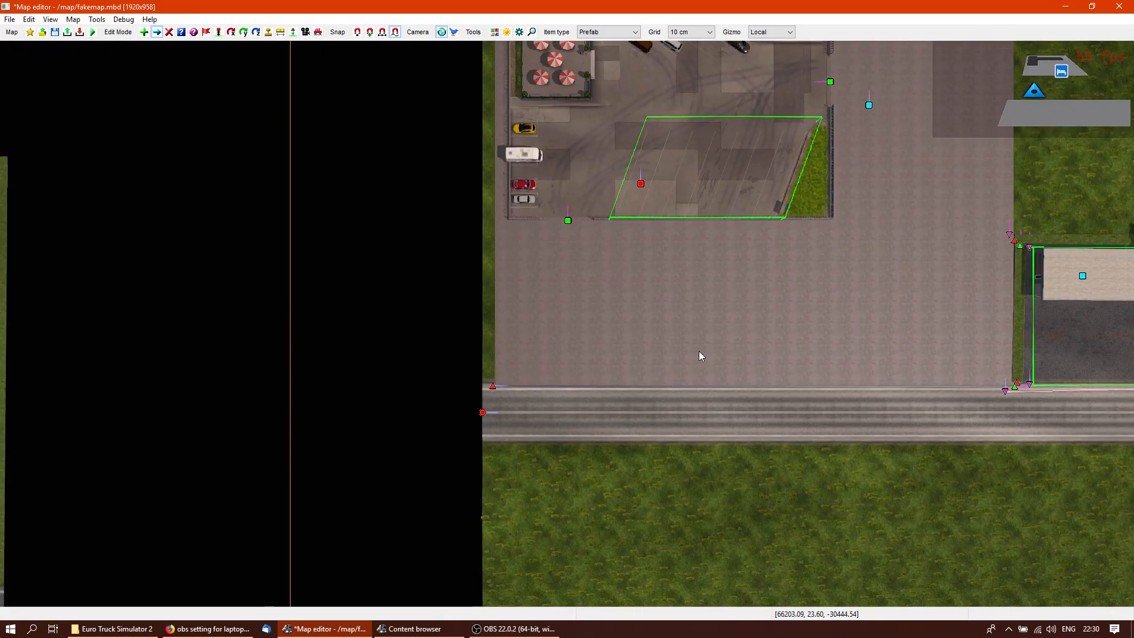
pyautogui.scroll(-5, 699, 351)
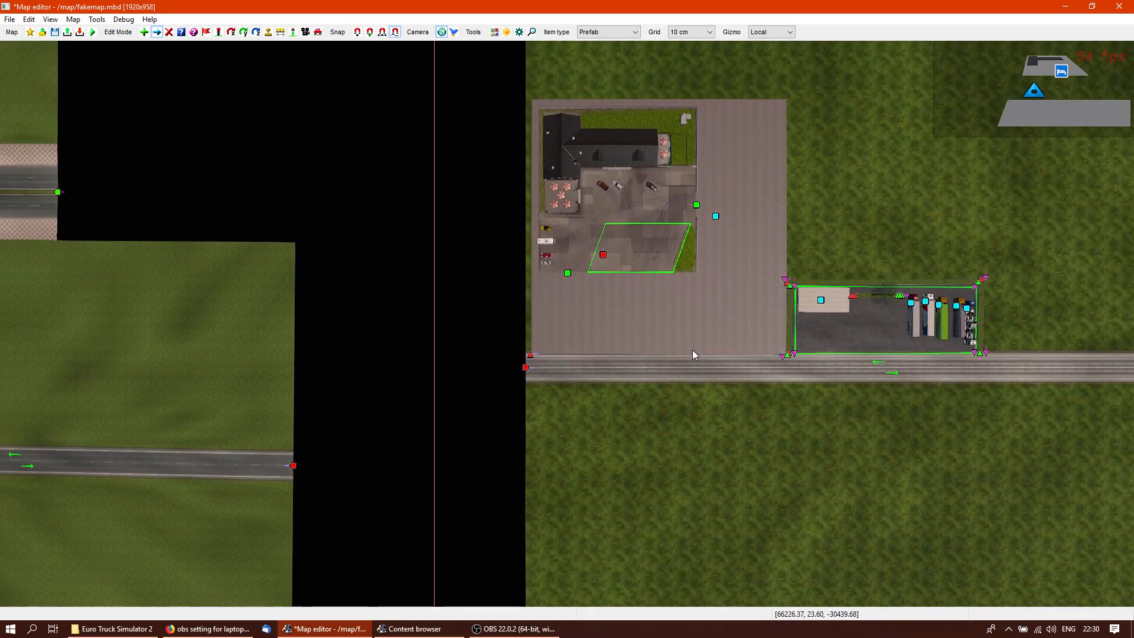
pyautogui.scroll(-1, 692, 352)
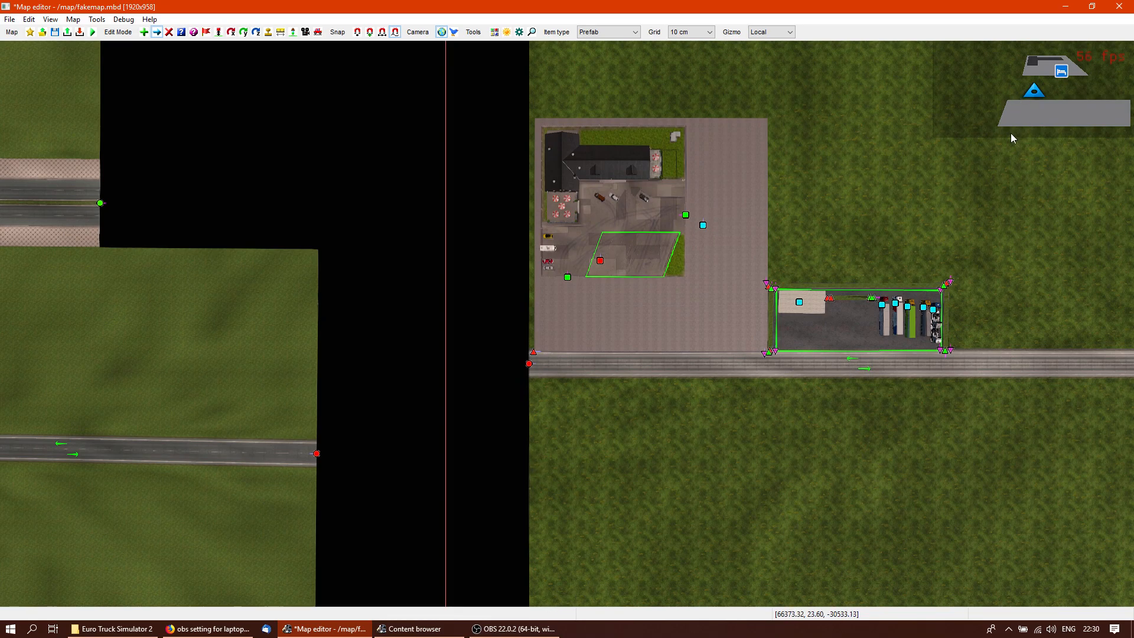
pyautogui.moveTo(991, 270); pyautogui.dragTo(929, 312, button='right')
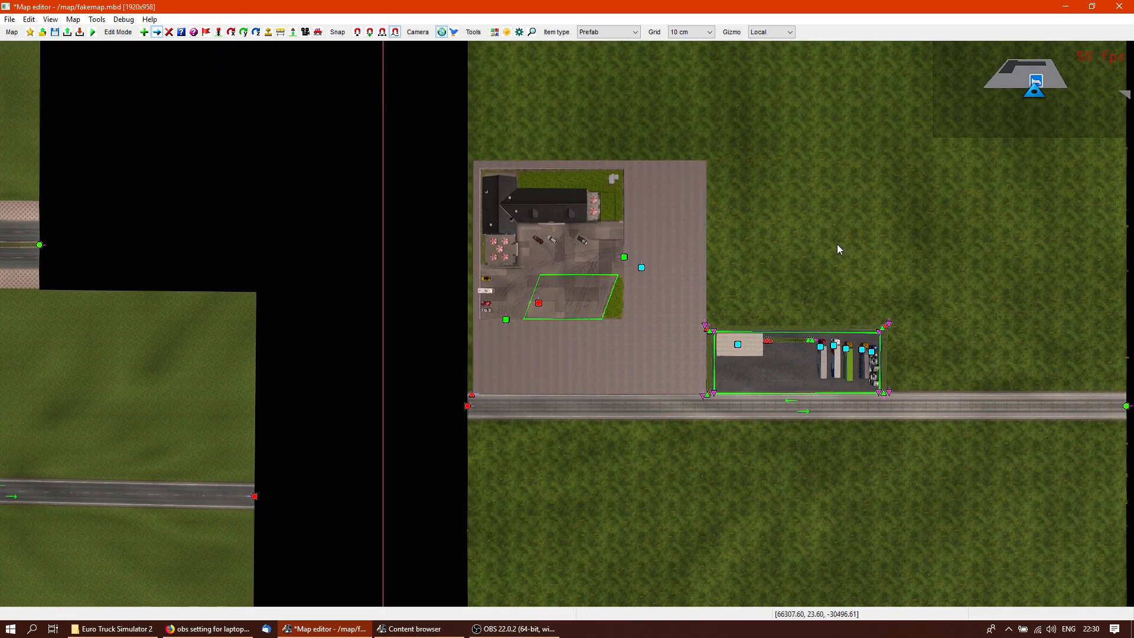
pyautogui.moveTo(947, 215); pyautogui.dragTo(927, 140, button='right')
pyautogui.moveTo(982, 269); pyautogui.dragTo(973, 236, button='right')
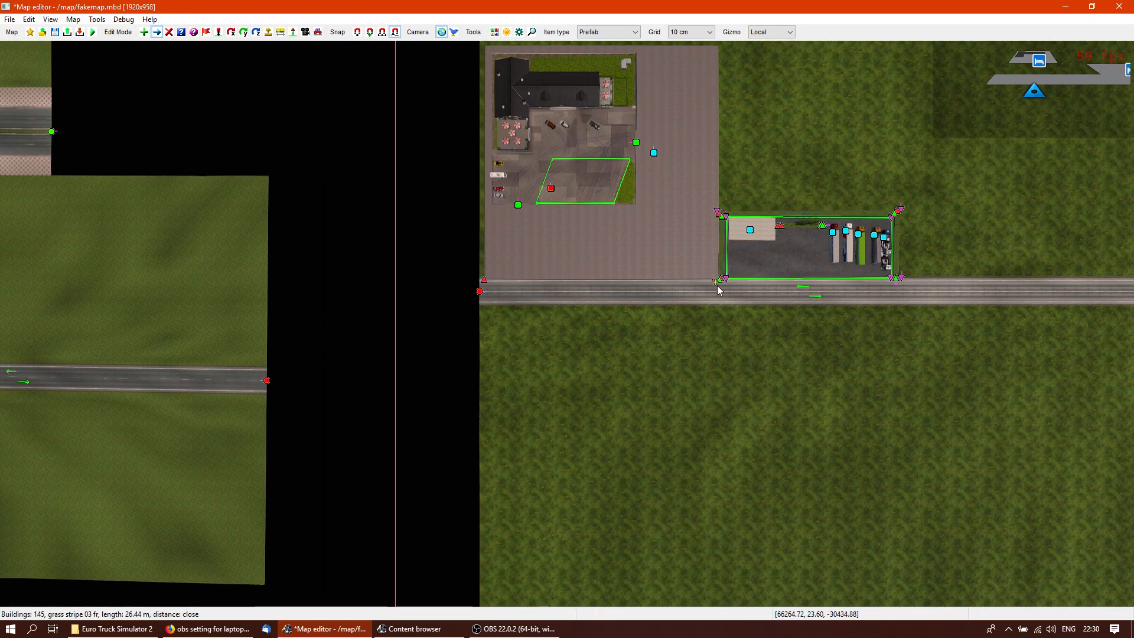
pyautogui.moveTo(577, 200); pyautogui.dragTo(718, 278, button='right')
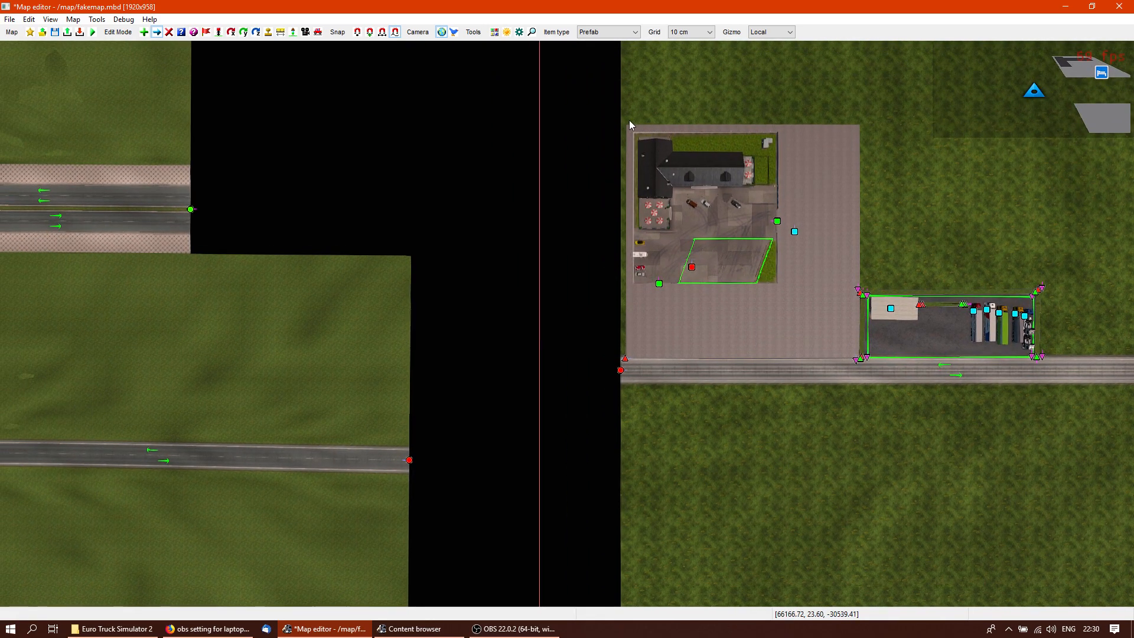
# Draw a four-cornered map area around the hotel's asphalt, from its back edge down to the road
pyautogui.click(634, 32)
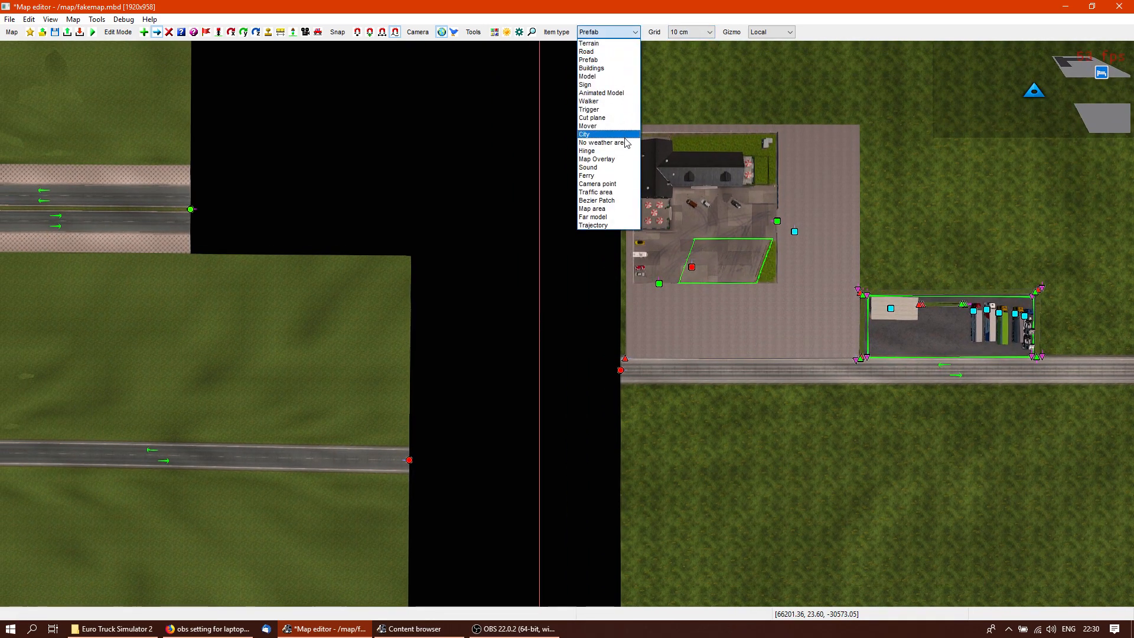
pyautogui.click(622, 209)
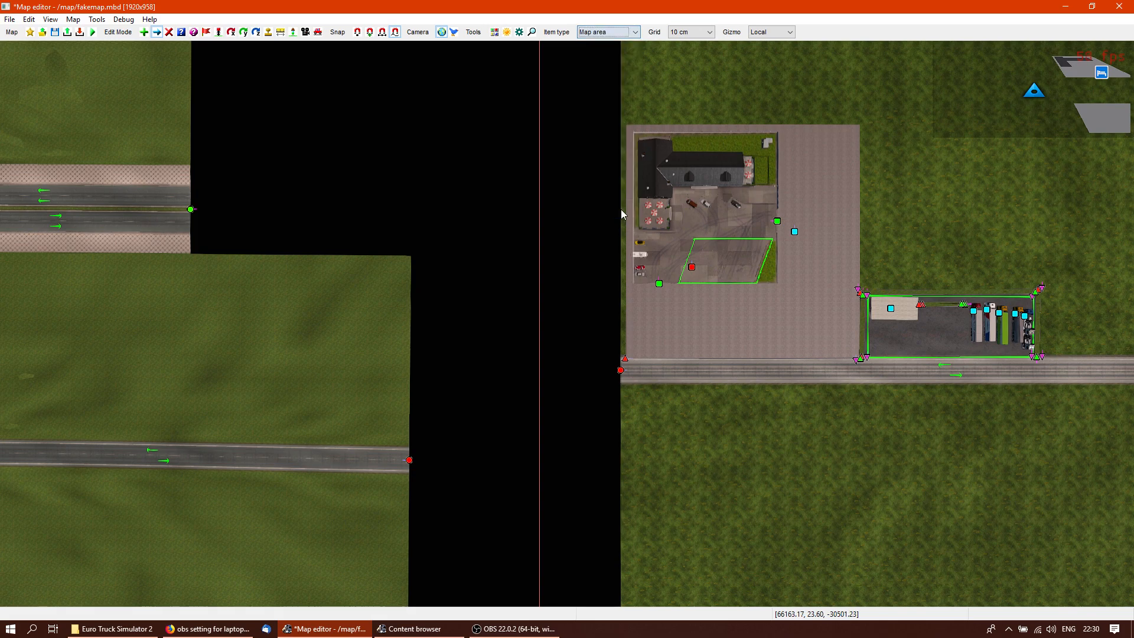
pyautogui.press('Insert')
pyautogui.click(624, 118)
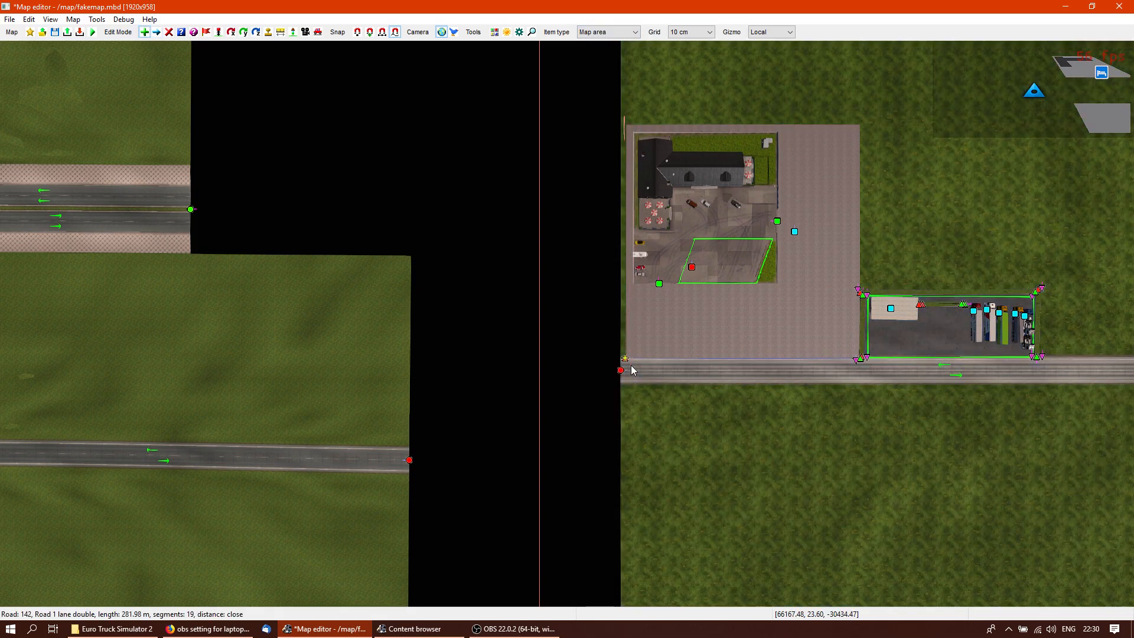
pyautogui.click(630, 366)
pyautogui.click(857, 367)
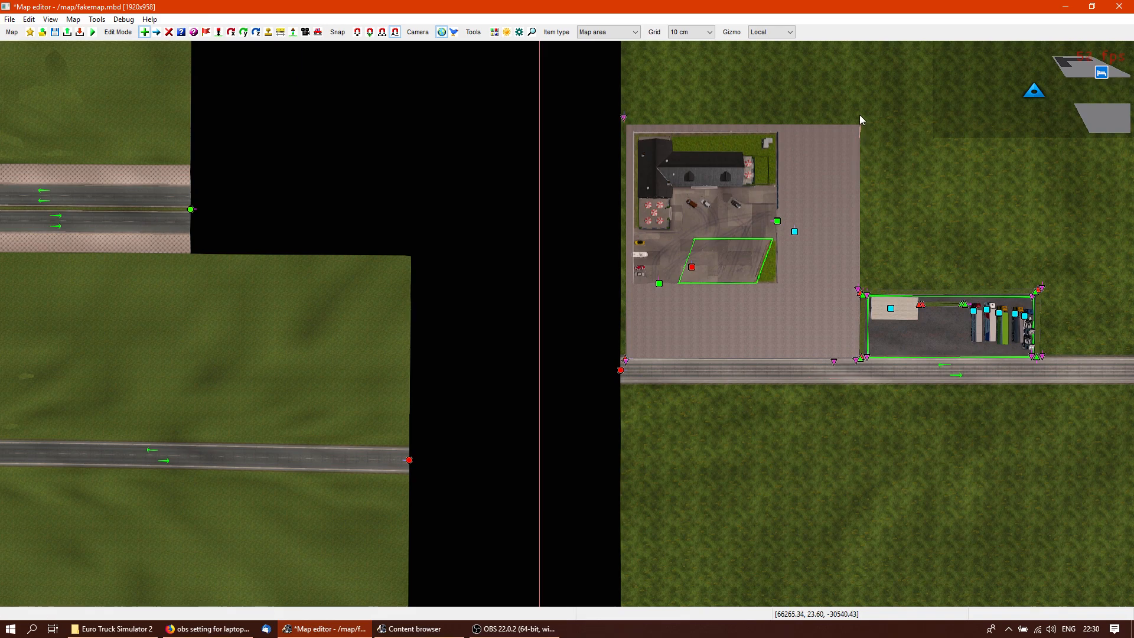
# Move the map area's four corner nodes to line up with the asphalt's back corners and the road edge
pyautogui.press('m')
pyautogui.moveTo(625, 118); pyautogui.dragTo(627, 123)
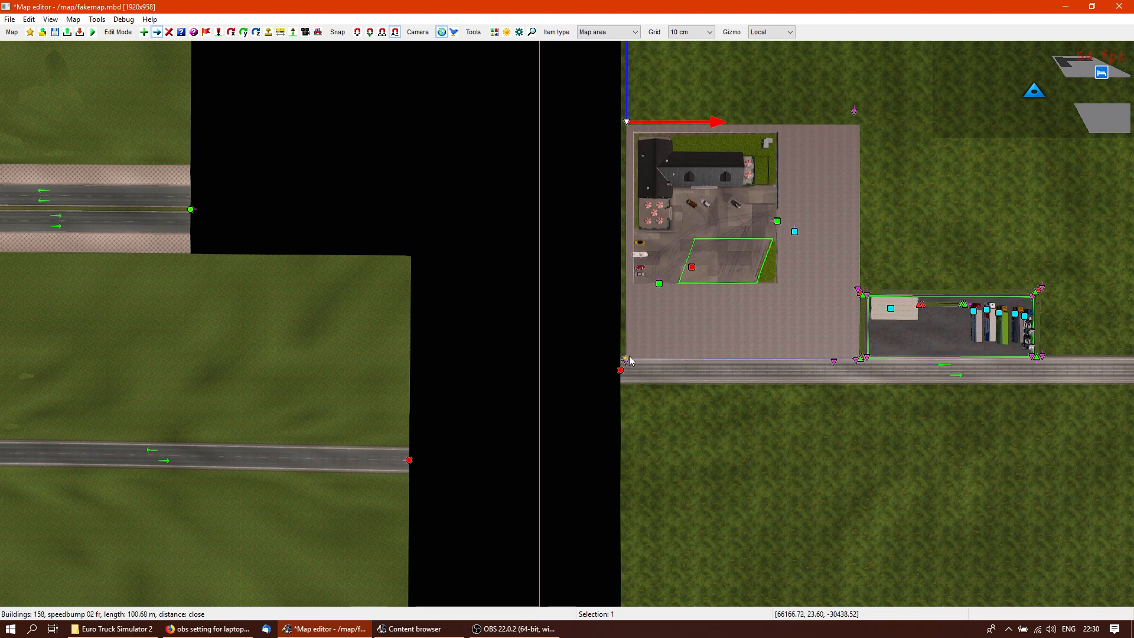
pyautogui.moveTo(627, 360); pyautogui.dragTo(632, 369)
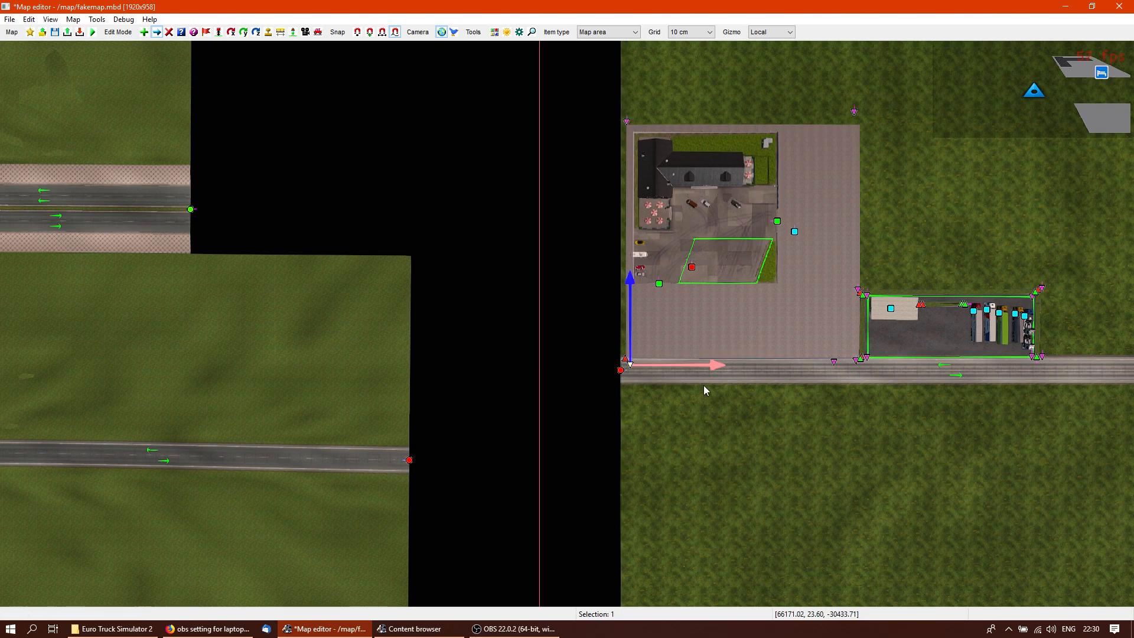
pyautogui.click(854, 381)
pyautogui.moveTo(834, 364); pyautogui.dragTo(859, 370)
pyautogui.moveTo(855, 112); pyautogui.dragTo(858, 125)
pyautogui.click(969, 201)
# Examine the map from above, from the hotel and truck parking across to Faketown, the roundabout and the triangular junction
pyautogui.moveTo(969, 201); pyautogui.dragTo(814, 210, button='right')
pyautogui.scroll(-1, 814, 210)
pyautogui.scroll(-2, 817, 215)
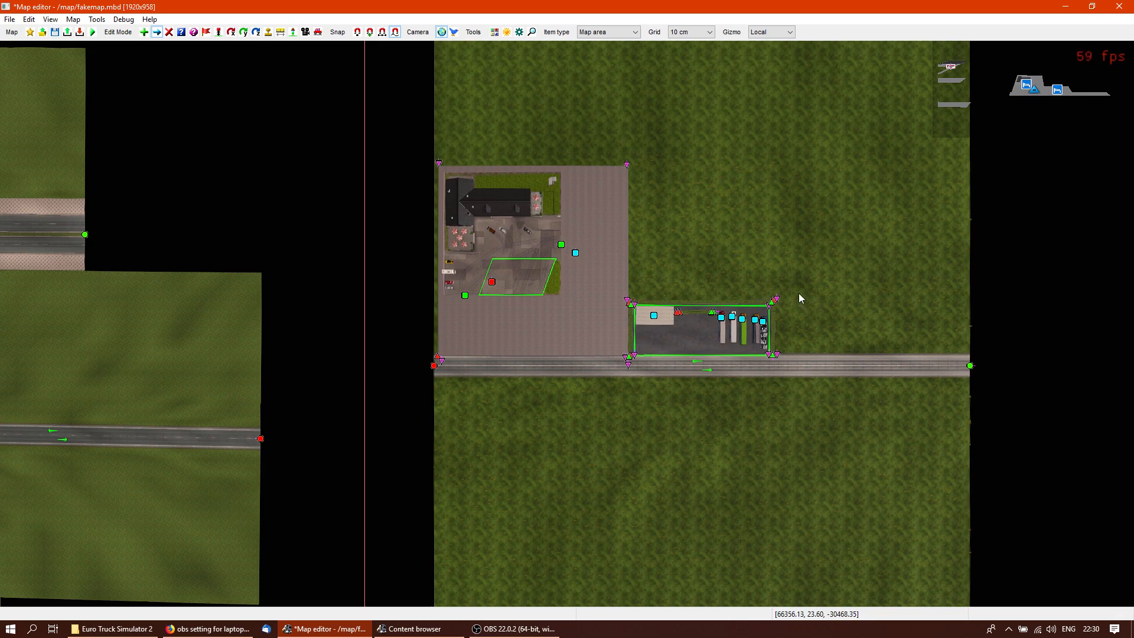
pyautogui.moveTo(620, 418); pyautogui.dragTo(775, 355, button='middle')
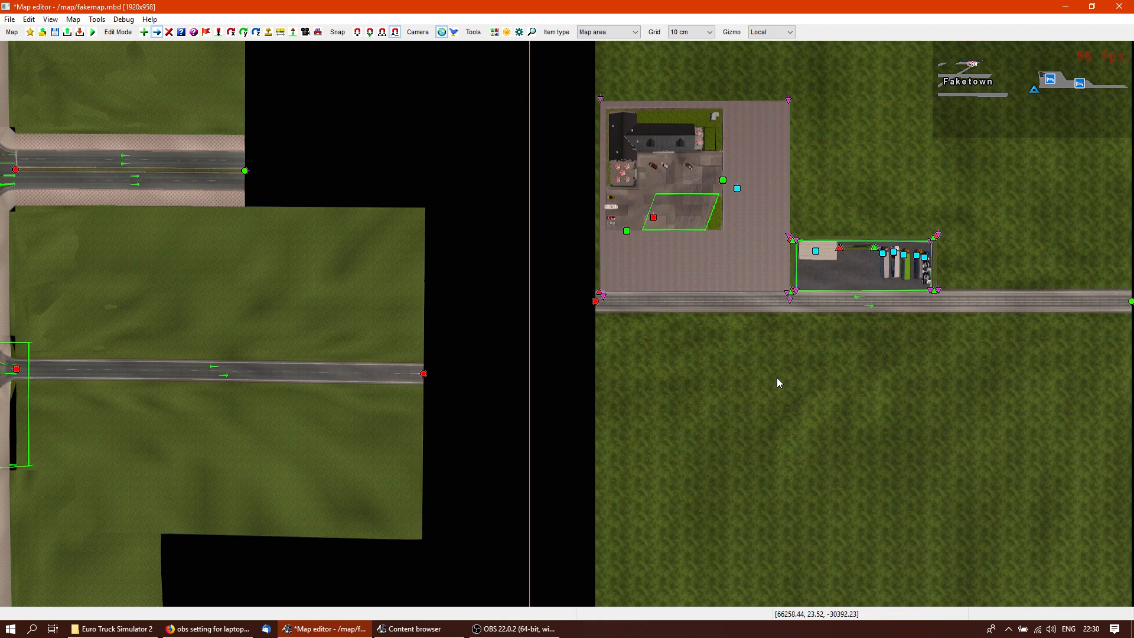
pyautogui.scroll(-3, 685, 381)
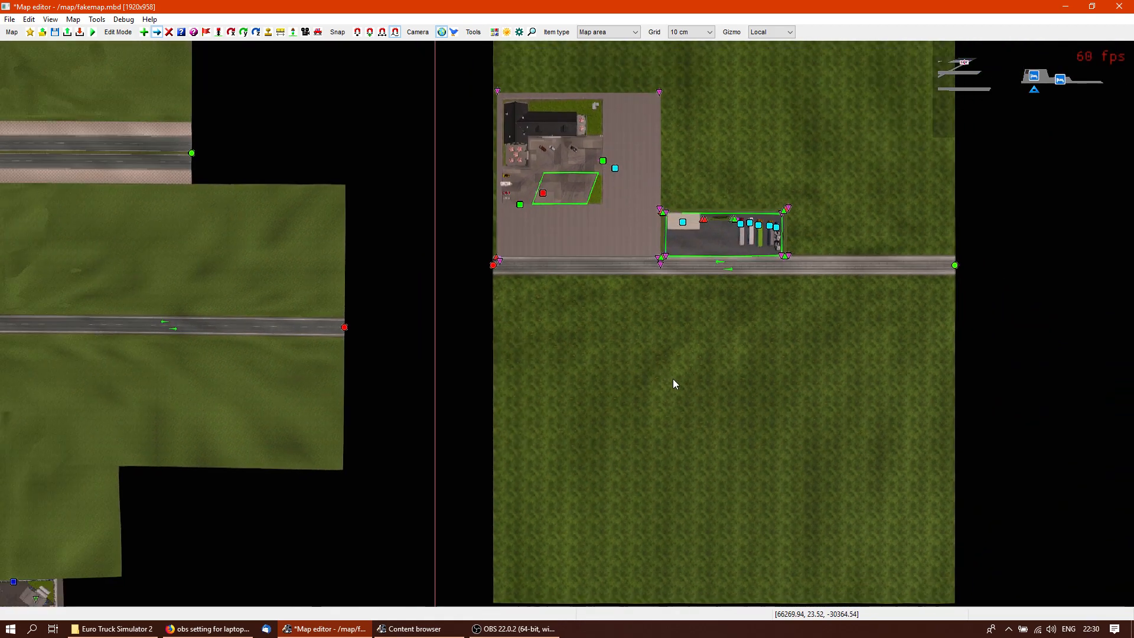
pyautogui.scroll(-3, 672, 380)
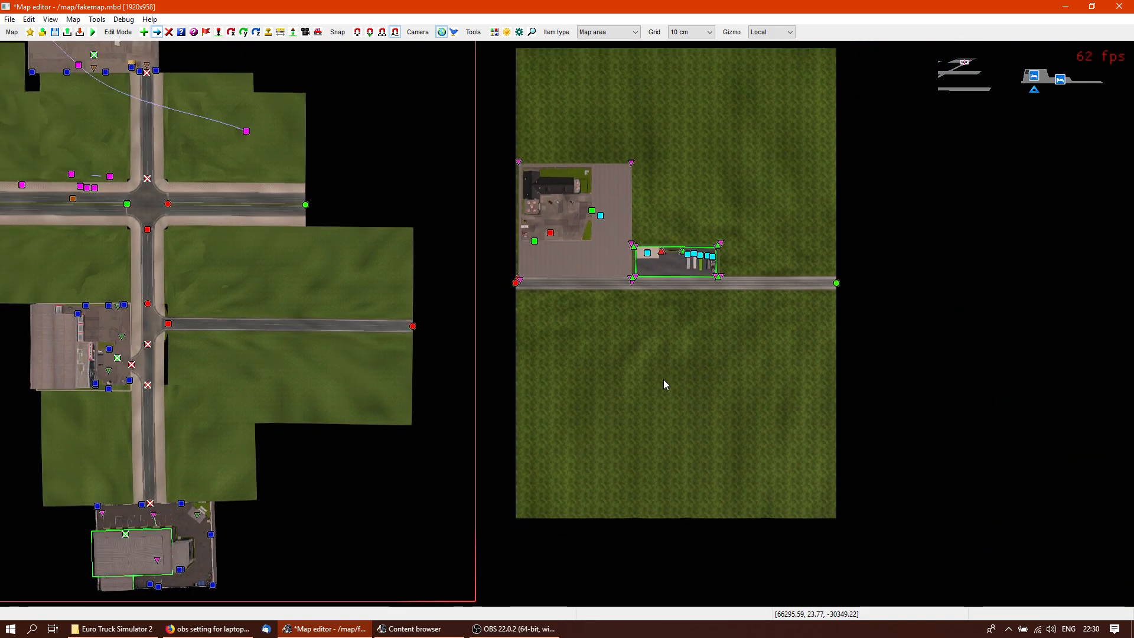
pyautogui.moveTo(667, 381); pyautogui.dragTo(761, 388, button='middle')
pyautogui.moveTo(760, 388); pyautogui.dragTo(729, 391, button='right')
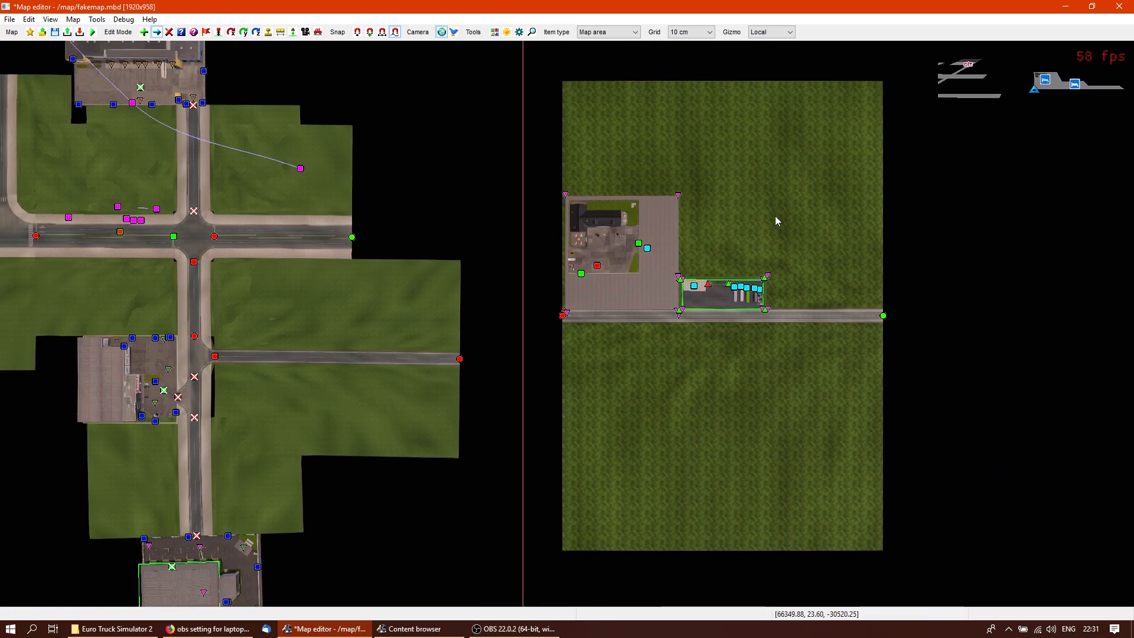
pyautogui.moveTo(730, 240); pyautogui.dragTo(943, 239, button='right')
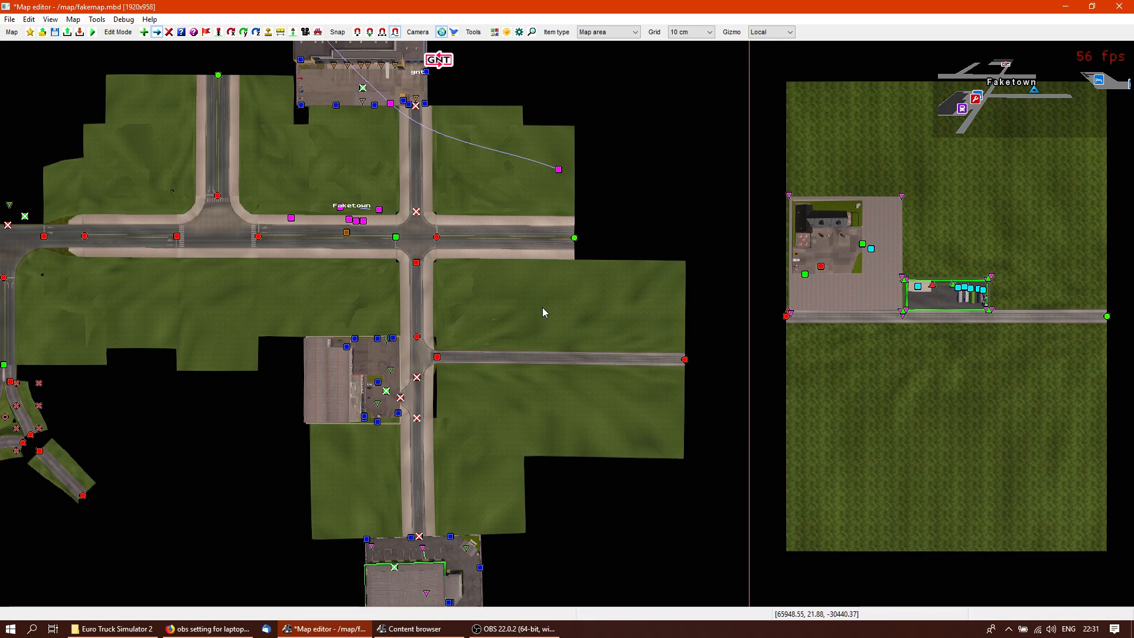
pyautogui.moveTo(542, 307); pyautogui.dragTo(821, 317, button='right')
pyautogui.moveTo(478, 316); pyautogui.dragTo(764, 282, button='right')
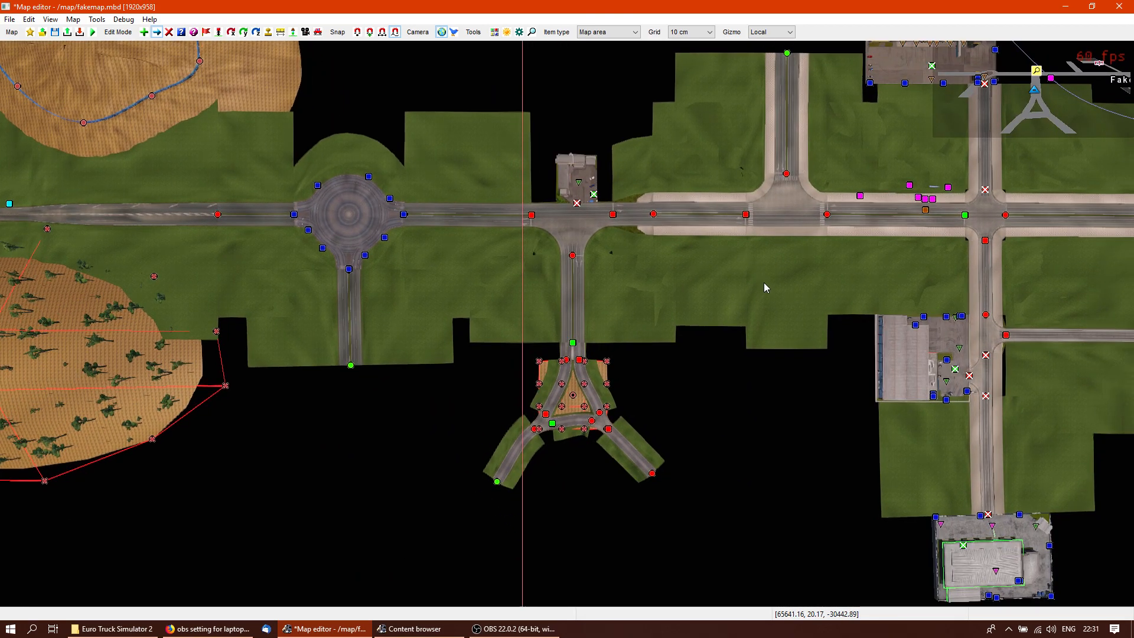